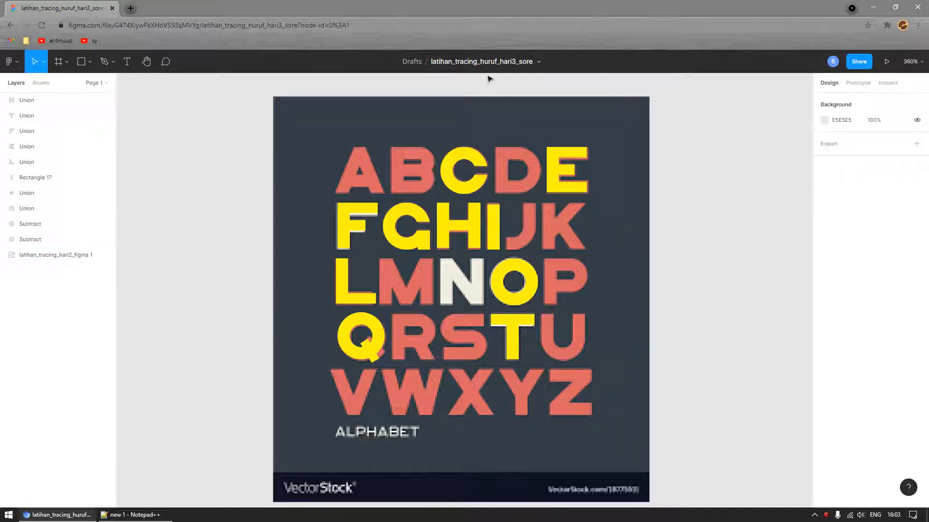
# - Rename the file as latihan_tracing3_huruf_miring_hari3_sore
pyautogui.click(477, 63)
pyautogui.click(465, 62)
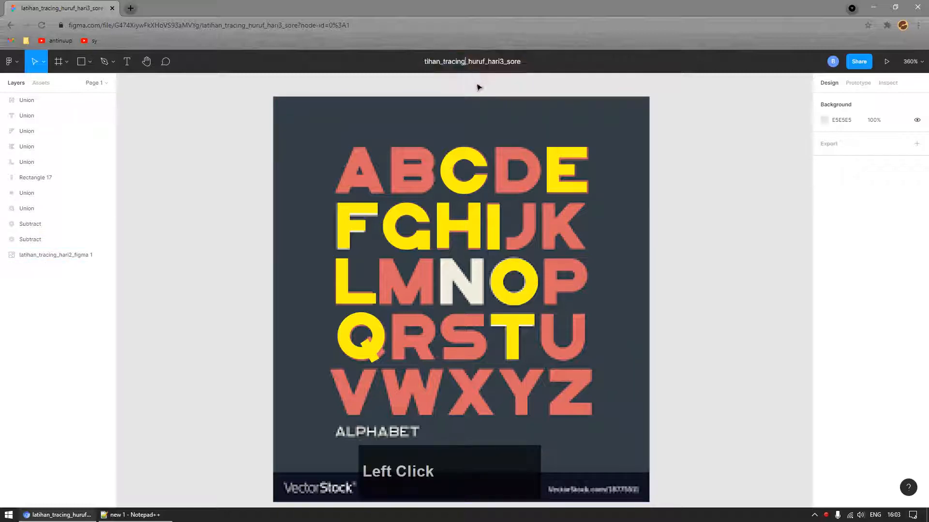
pyautogui.write('3')
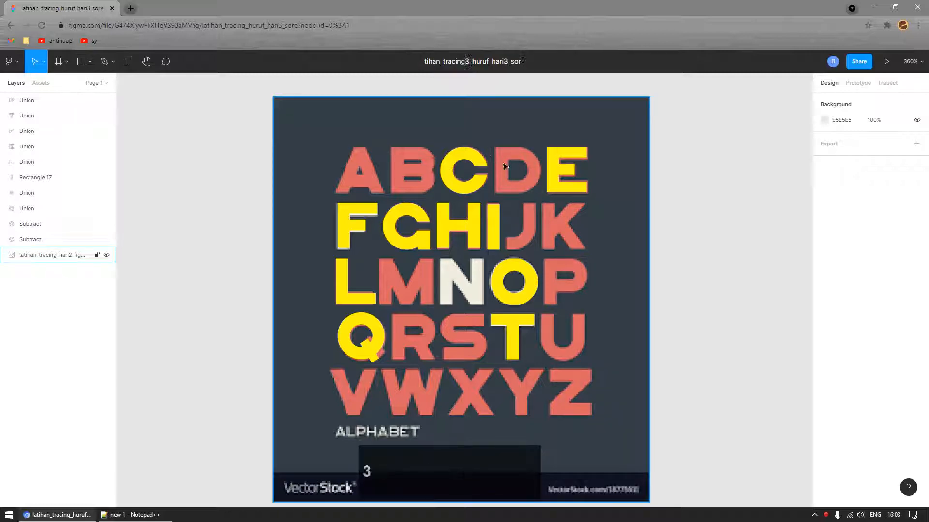
pyautogui.click(494, 61)
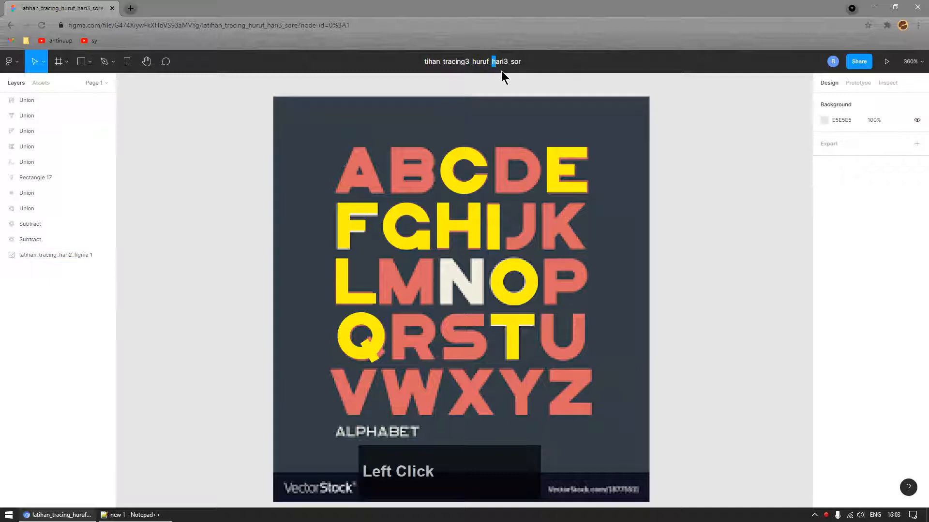
pyautogui.press('Left')
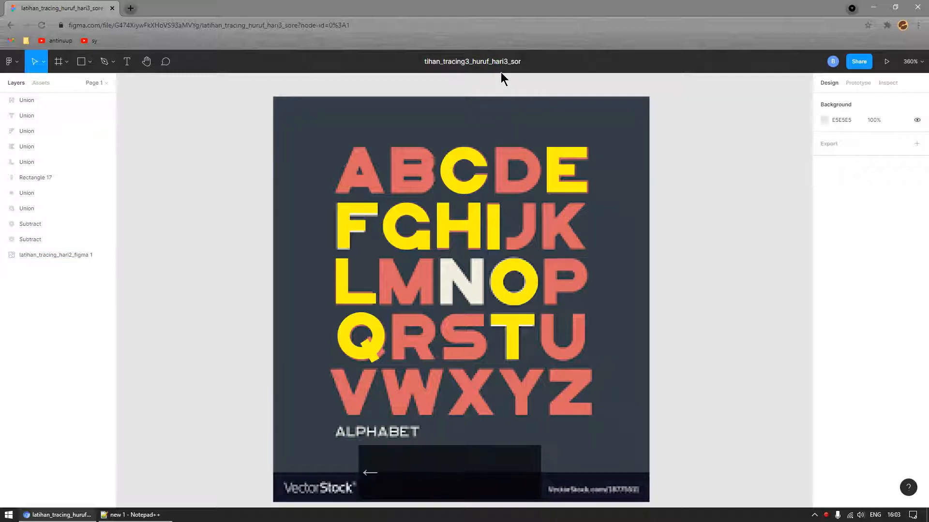
pyautogui.write('miring_')
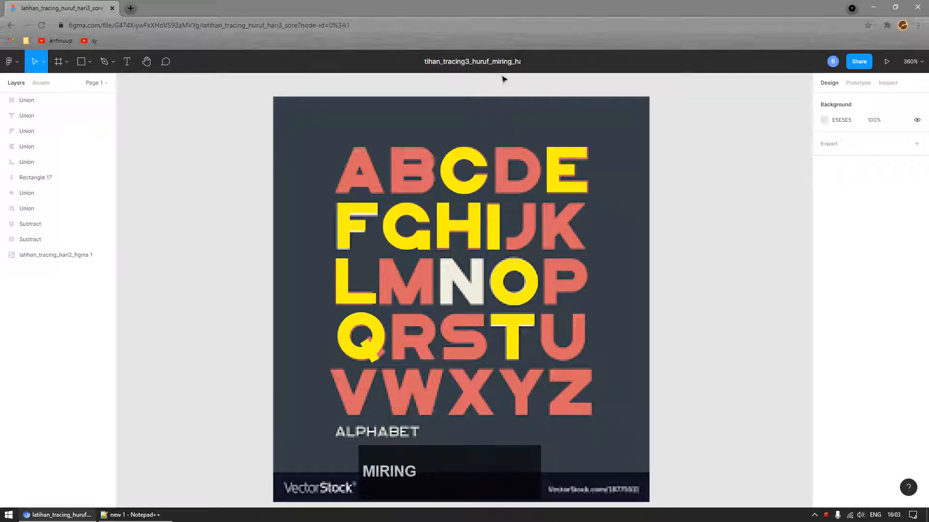
pyautogui.click(503, 79)
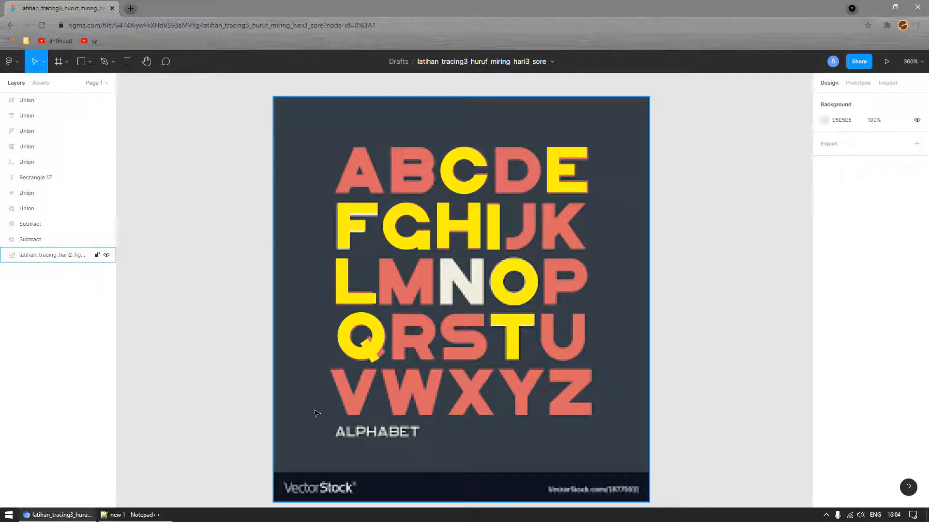
# - Draw an 8 × 25 rectangle over the left stroke of the letter V, starting at its upper-left corner
pyautogui.keyDown('ctrl'); pyautogui.scroll(5, 315, 409); pyautogui.keyUp('ctrl')
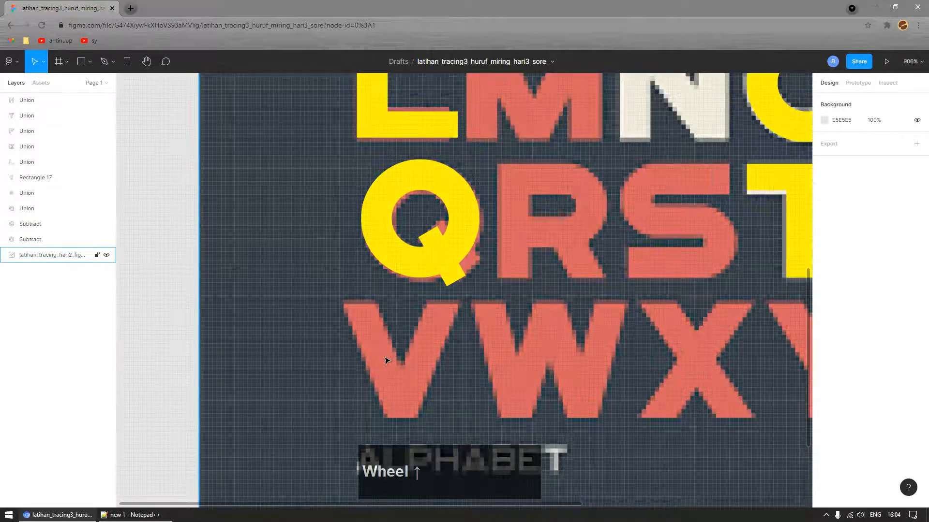
pyautogui.scroll(1, 387, 360)
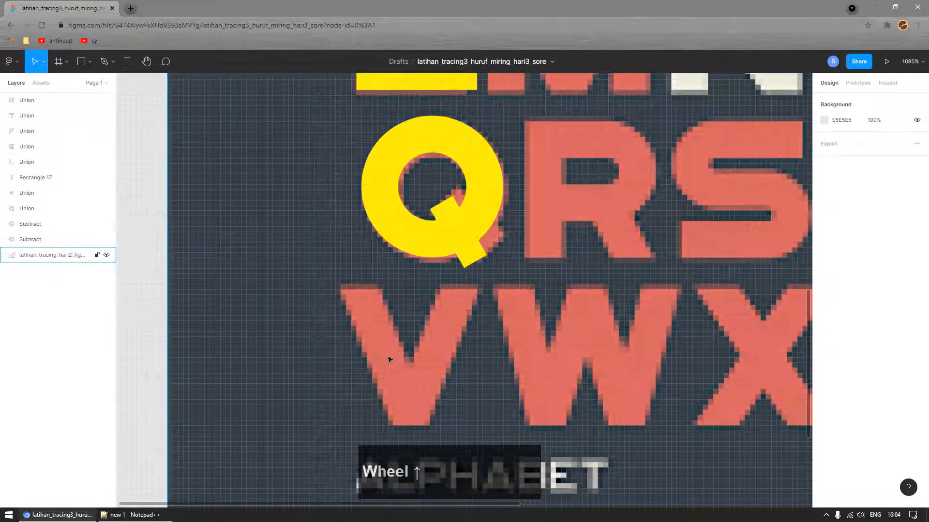
pyautogui.press('r')
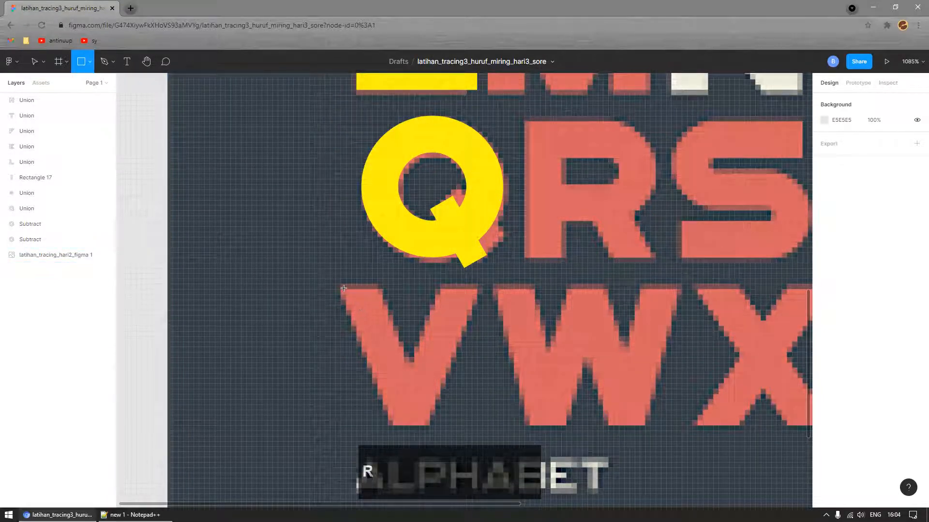
pyautogui.moveTo(343, 289); pyautogui.dragTo(383, 421)
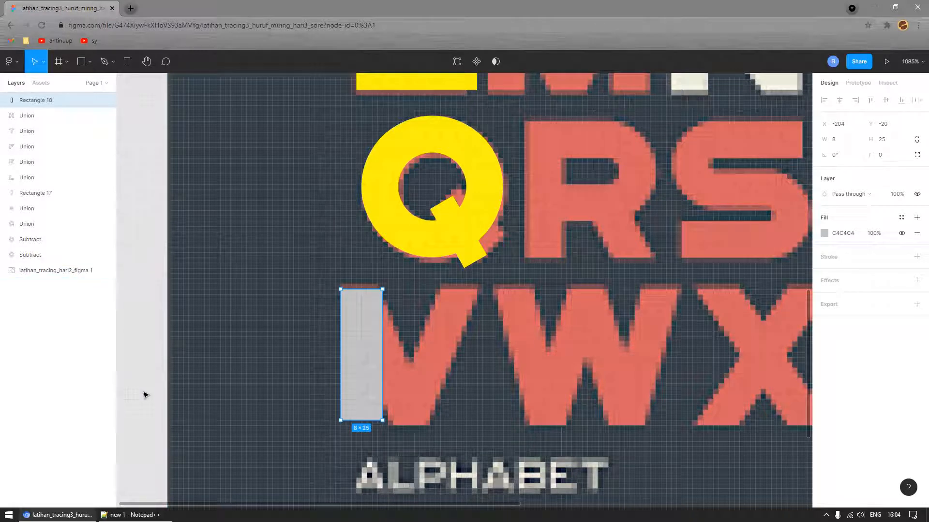
pyautogui.click(254, 374)
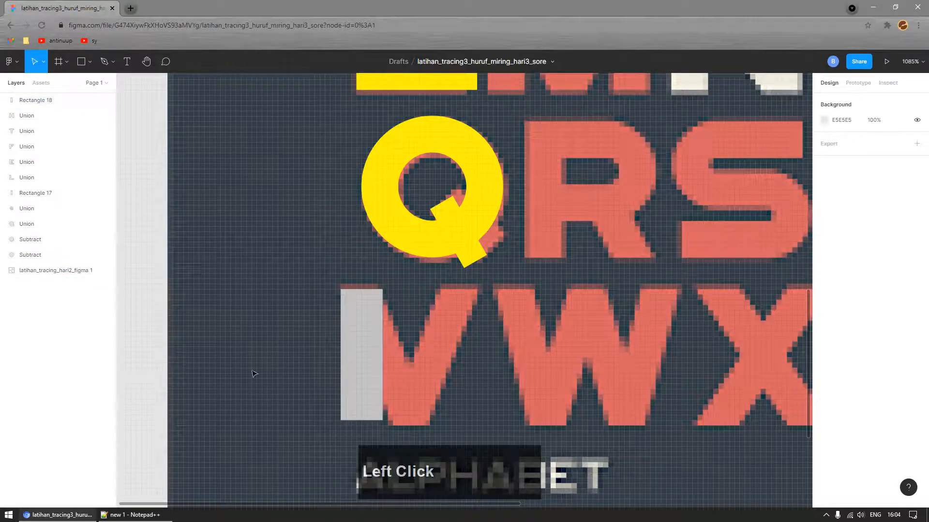
pyautogui.doubleClick(364, 404)
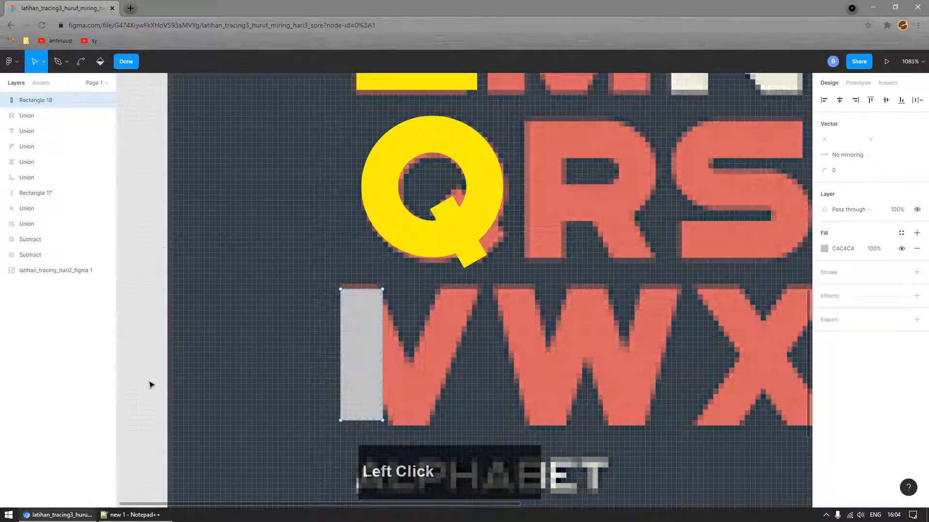
pyautogui.press('Escape')
pyautogui.press('Escape')
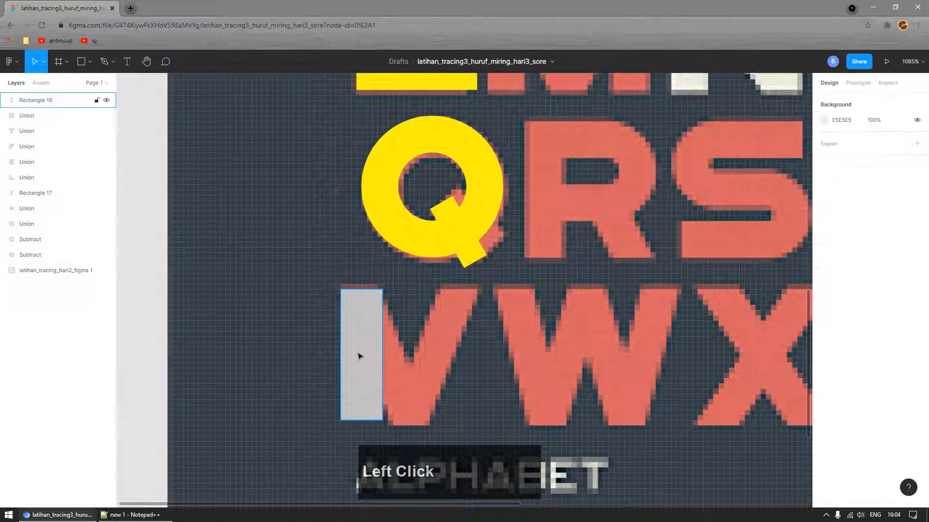
pyautogui.click(364, 354)
pyautogui.doubleClick(364, 353)
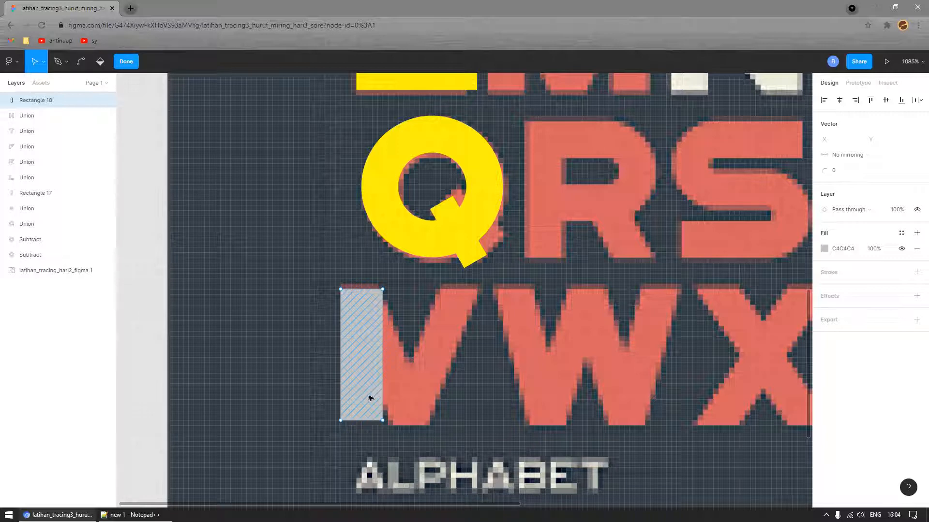
pyautogui.click(346, 369)
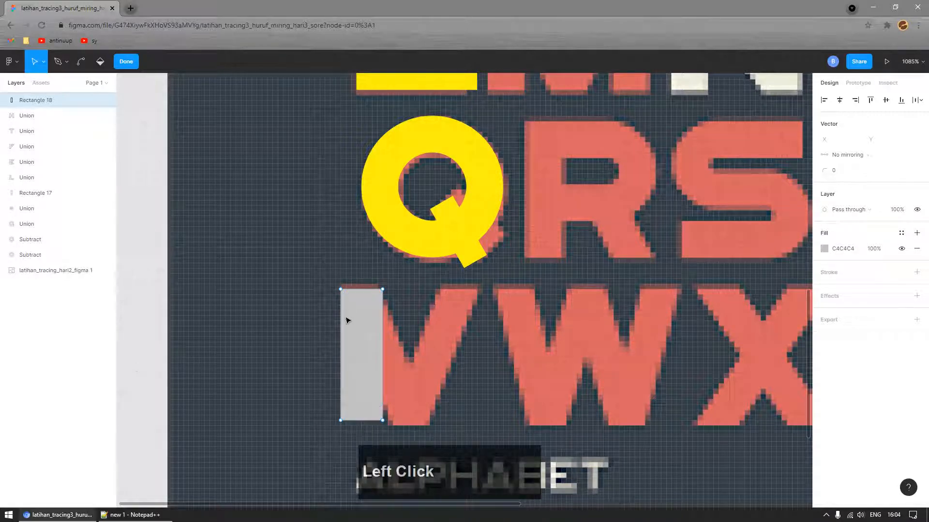
pyautogui.click(123, 60)
pyautogui.click(336, 323)
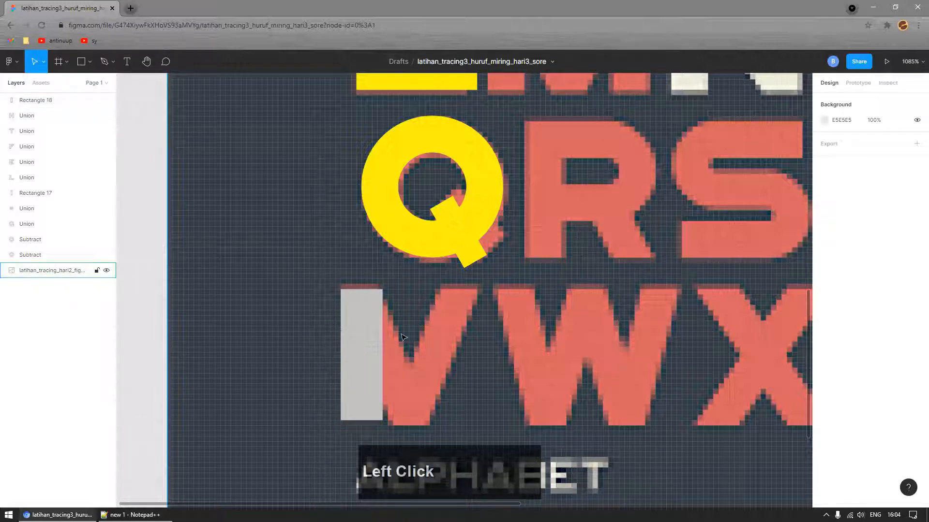
# - Slant the rectangle by moving its two bottom vertices to the foot of the V, making it 17.5 × 26
pyautogui.click(343, 341)
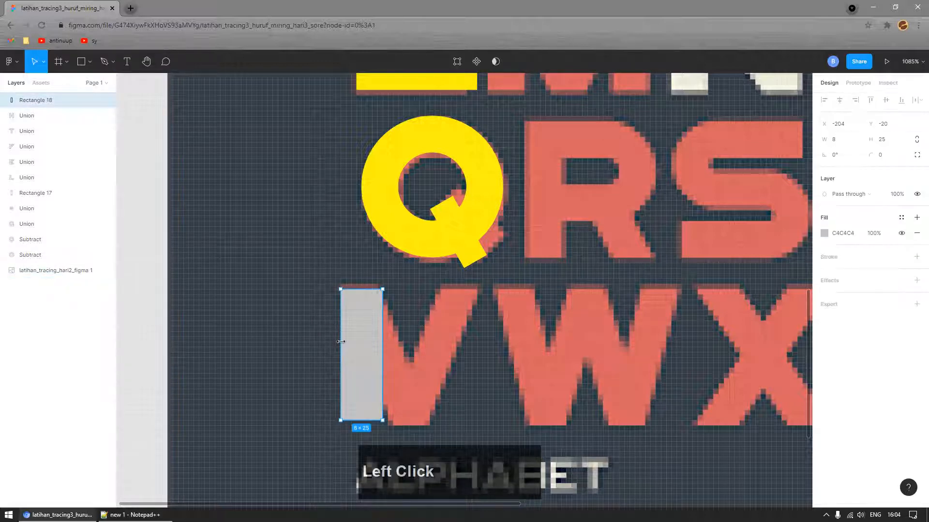
pyautogui.doubleClick(357, 376)
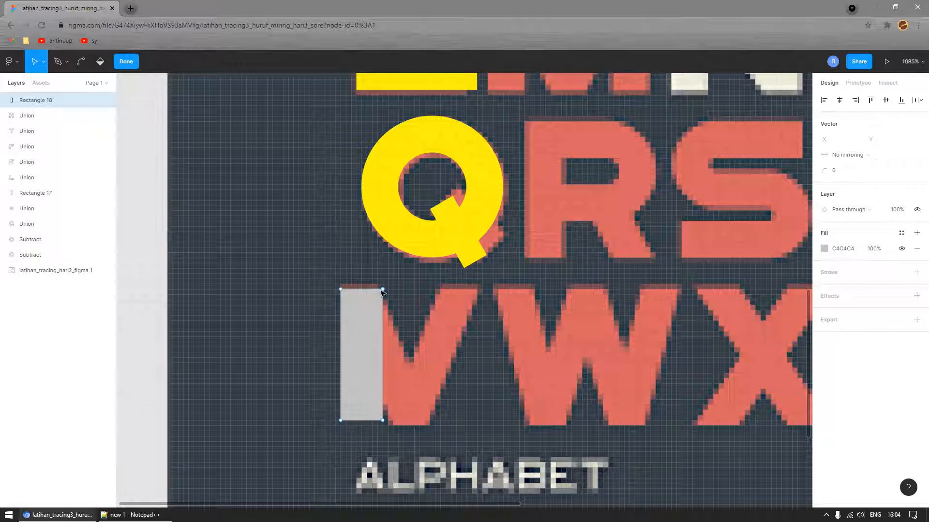
pyautogui.moveTo(151, 399); pyautogui.dragTo(433, 427)
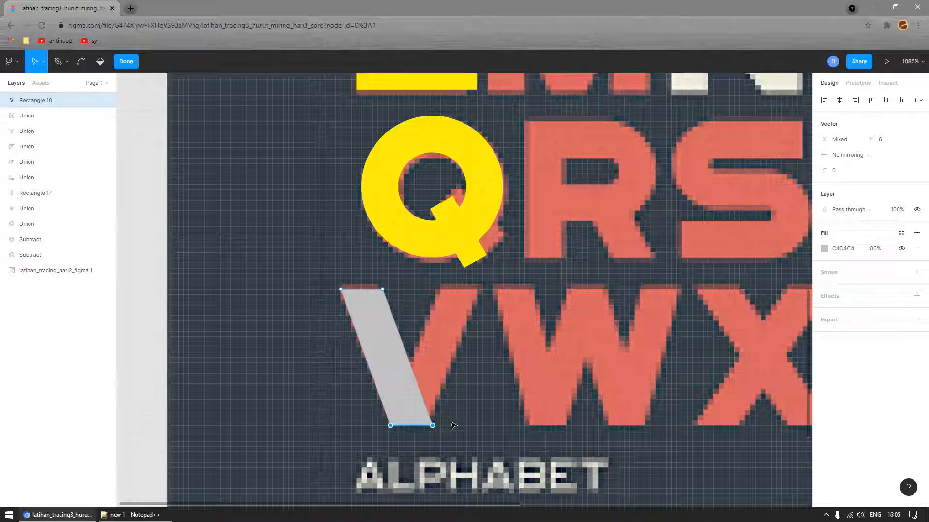
pyautogui.click(125, 62)
pyautogui.hotkey('ctrl', 'z')
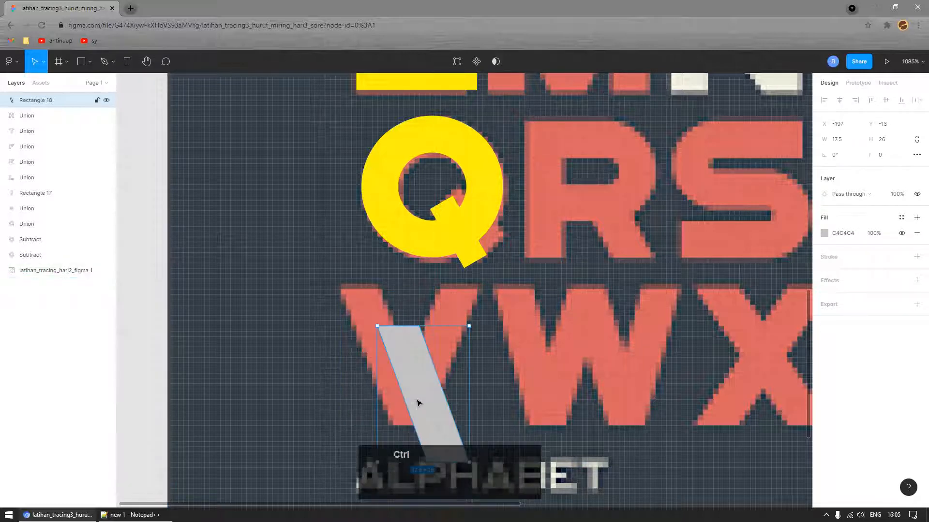
pyautogui.hotkey('ctrl', 'z')
# - Duplicate the slanted bar, flip the copy horizontally and place it over the V's right stroke
pyautogui.hotkey('ctrl', 'd')
pyautogui.moveTo(395, 370); pyautogui.dragTo(528, 383)
pyautogui.hotkey('shift', 'h')
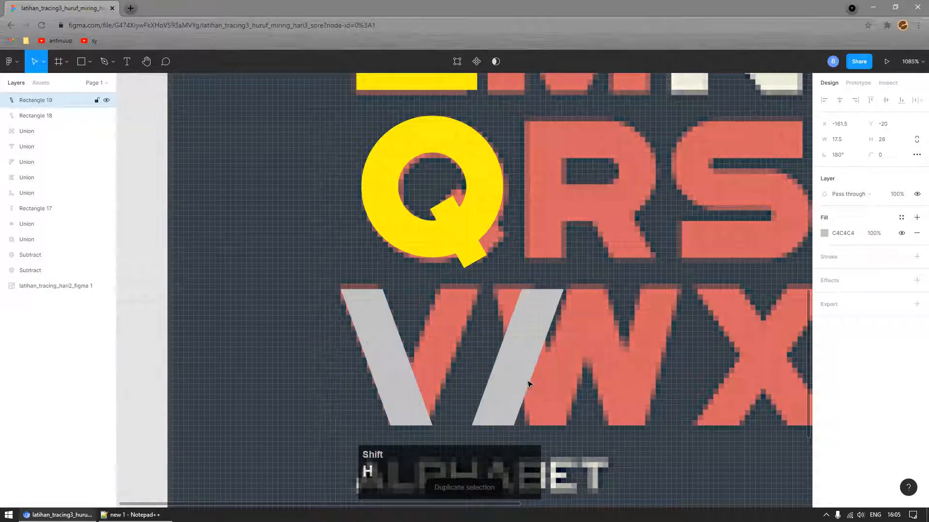
pyautogui.moveTo(535, 352)
pyautogui.mouseDown()
pyautogui.moveTo(449, 353)
pyautogui.moveTo(473, 301)
pyautogui.moveTo(468, 276)
pyautogui.moveTo(437, 300)
pyautogui.moveTo(464, 288)
pyautogui.mouseUp()
# - Examine how well the two slanted bars match the V's outline at its upper corners and its foot
pyautogui.scroll(5, 472, 299)
pyautogui.scroll(-2, 464, 290)
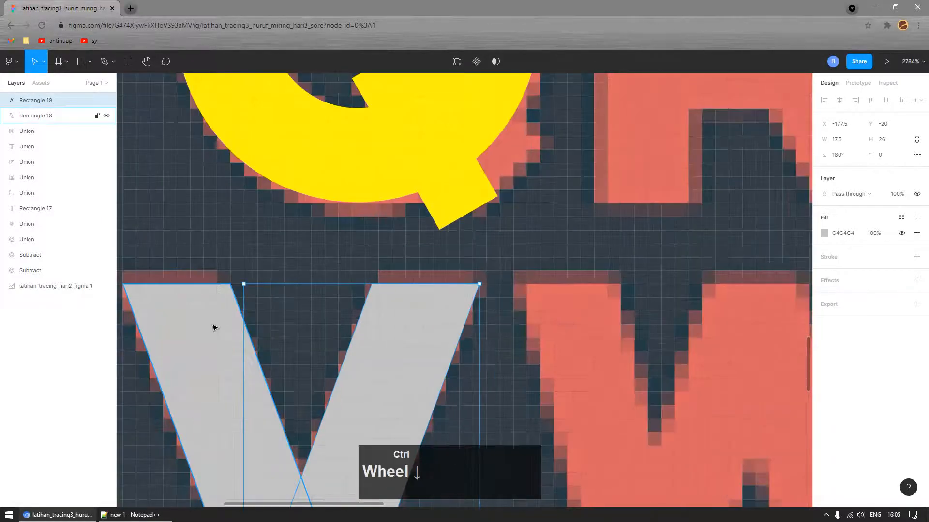
pyautogui.scroll(-1, 450, 290)
pyautogui.scroll(4, 450, 290)
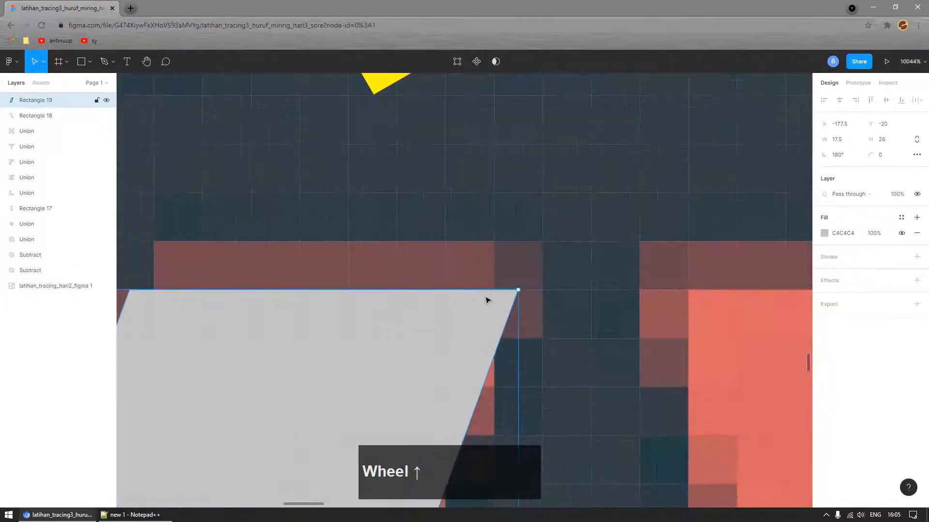
pyautogui.scroll(-3, 484, 296)
pyautogui.scroll(-5, 483, 295)
pyautogui.scroll(3, 460, 312)
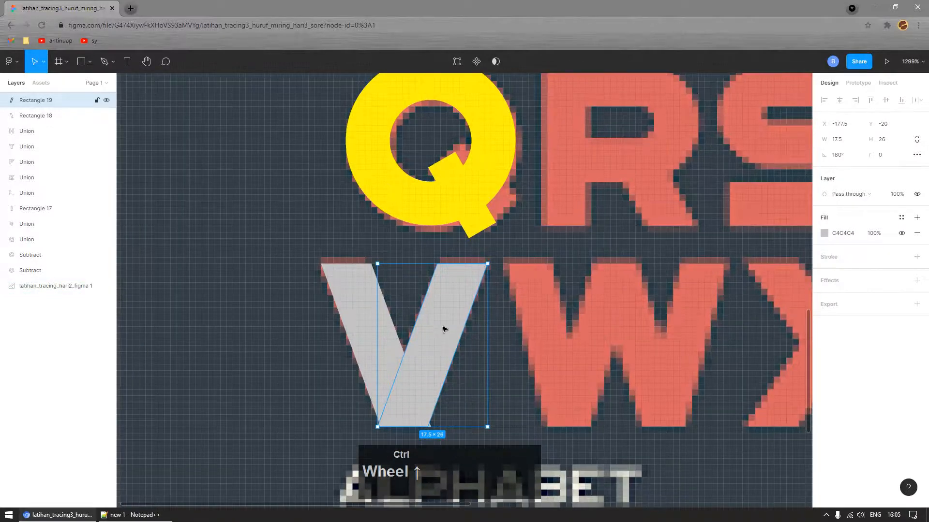
pyautogui.scroll(5, 428, 437)
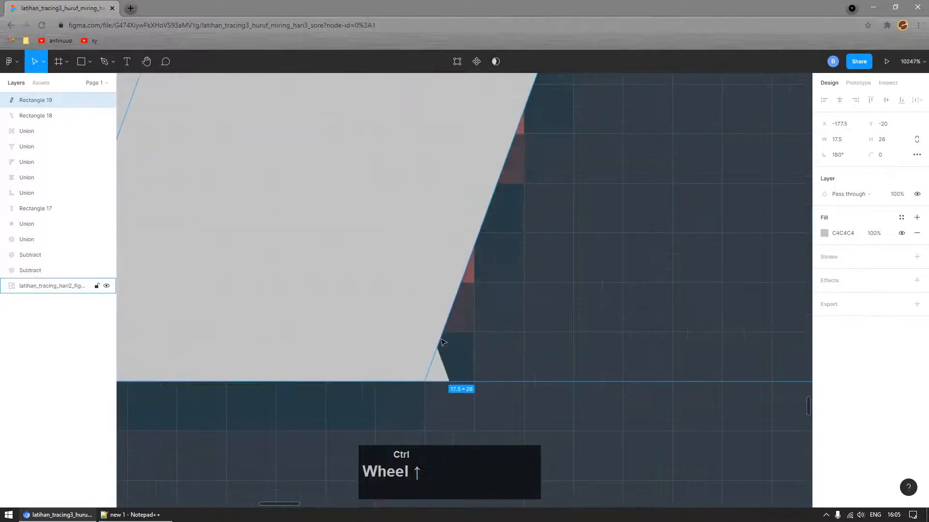
pyautogui.scroll(-3, 332, 404)
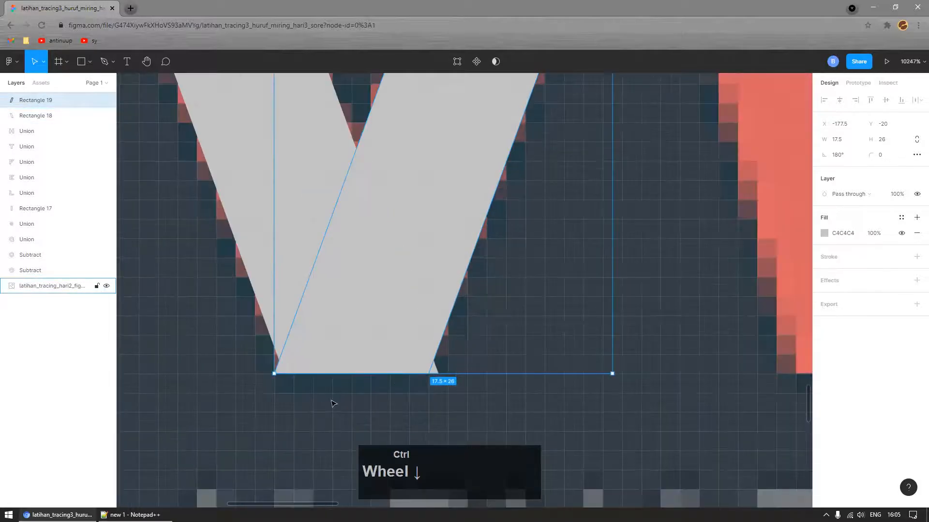
pyautogui.scroll(2, 273, 378)
pyautogui.scroll(2, 289, 339)
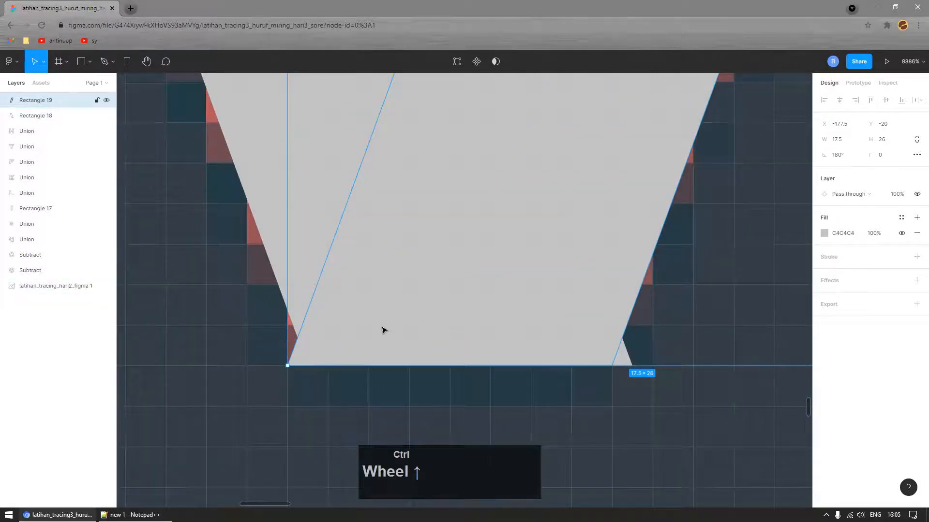
pyautogui.scroll(-5, 382, 331)
pyautogui.click(442, 219)
pyautogui.scroll(-2, 442, 220)
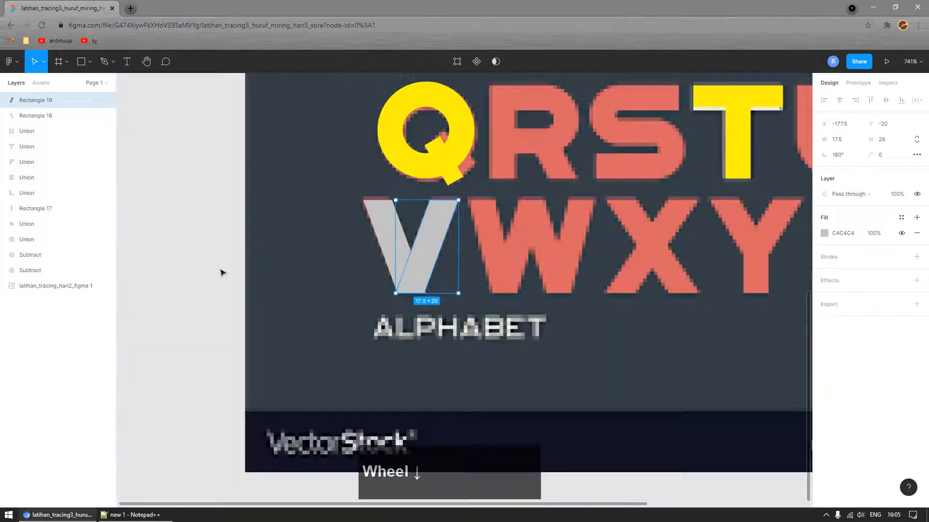
# - Delete the flipped copy covering the V's right stroke
pyautogui.click(220, 272)
pyautogui.click(435, 227)
pyautogui.press('Delete')
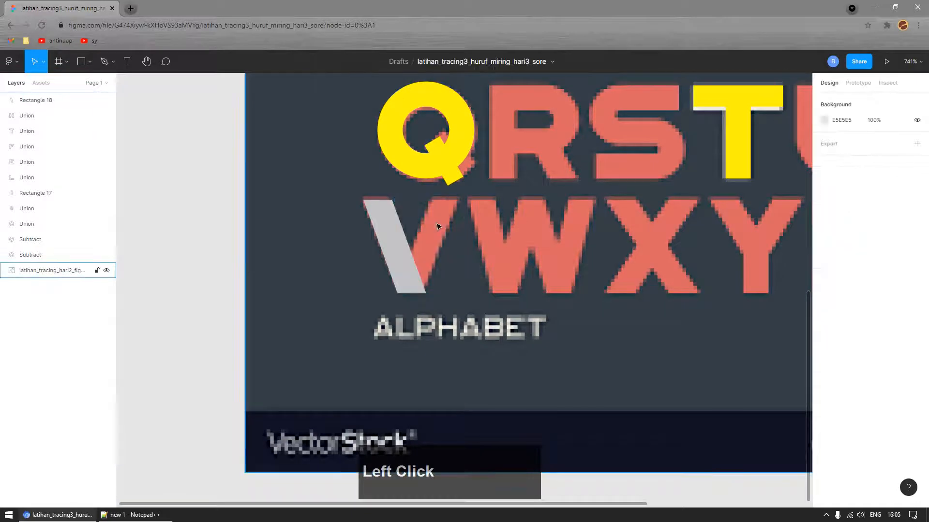
pyautogui.click(397, 240)
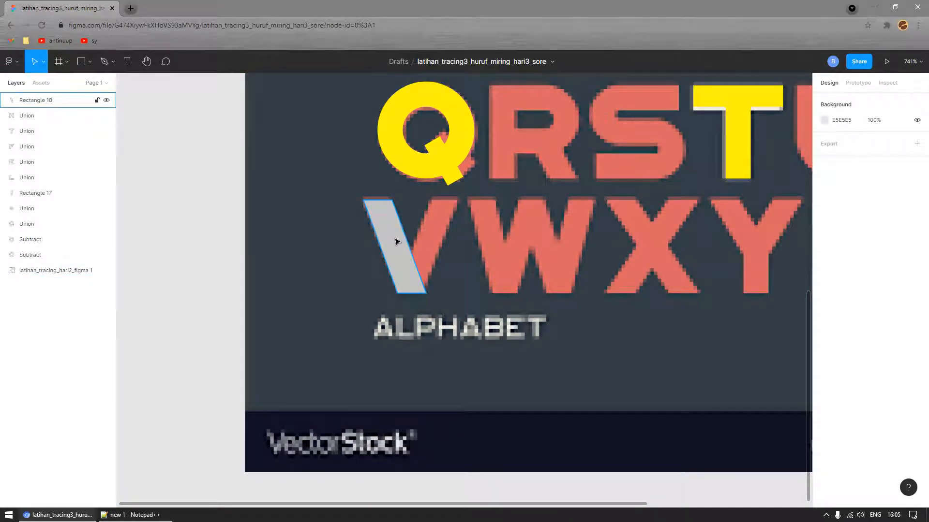
pyautogui.click(423, 251)
pyautogui.click(415, 269)
pyautogui.click(417, 261)
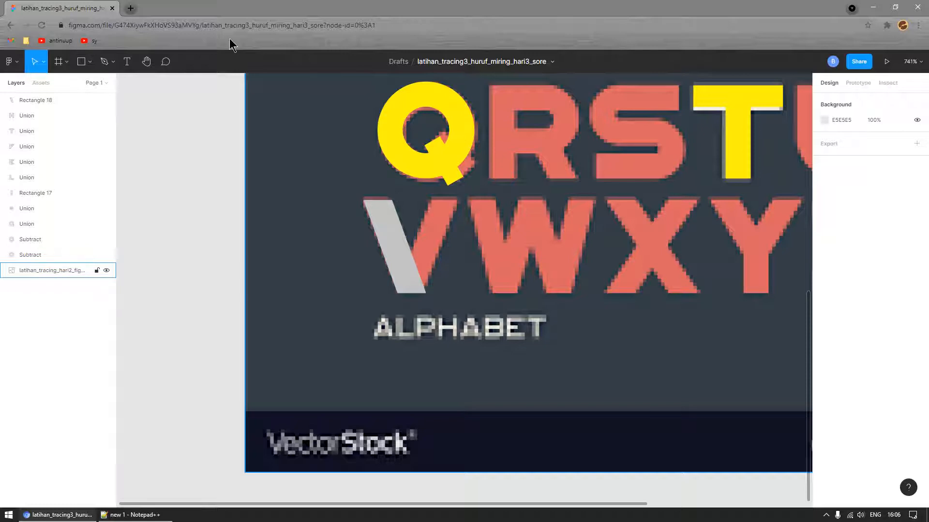
# - Search Google for "symetric object" in a new browser tab and show the image results
pyautogui.click(130, 9)
pyautogui.write('sym')
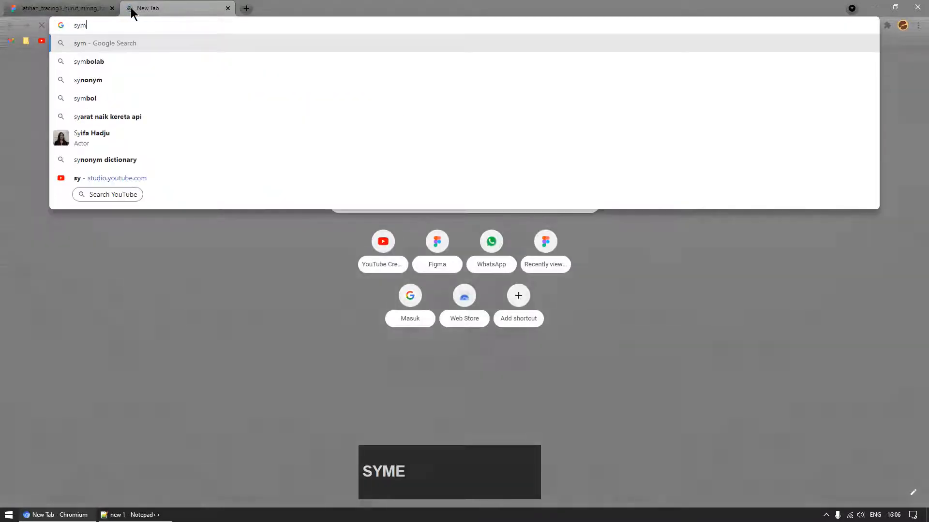
pyautogui.write('etric obj')
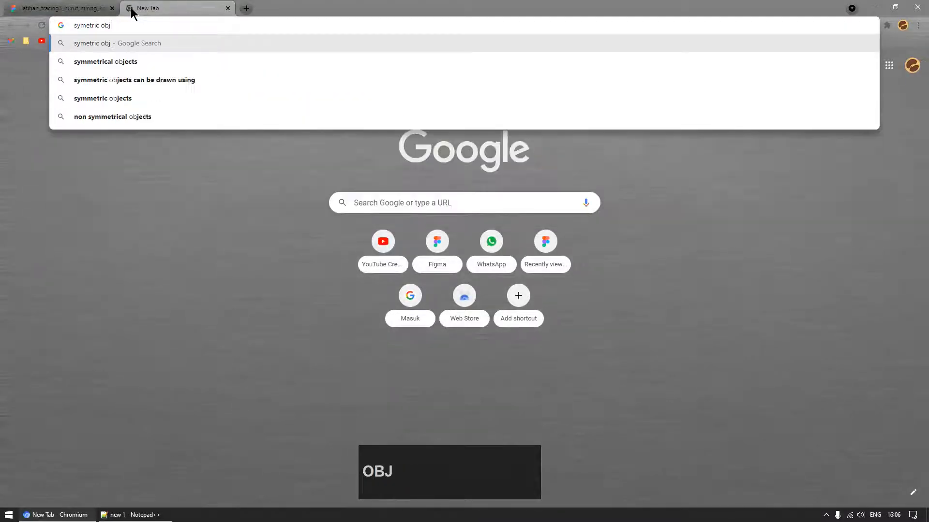
pyautogui.write('ect')
pyautogui.press('Return')
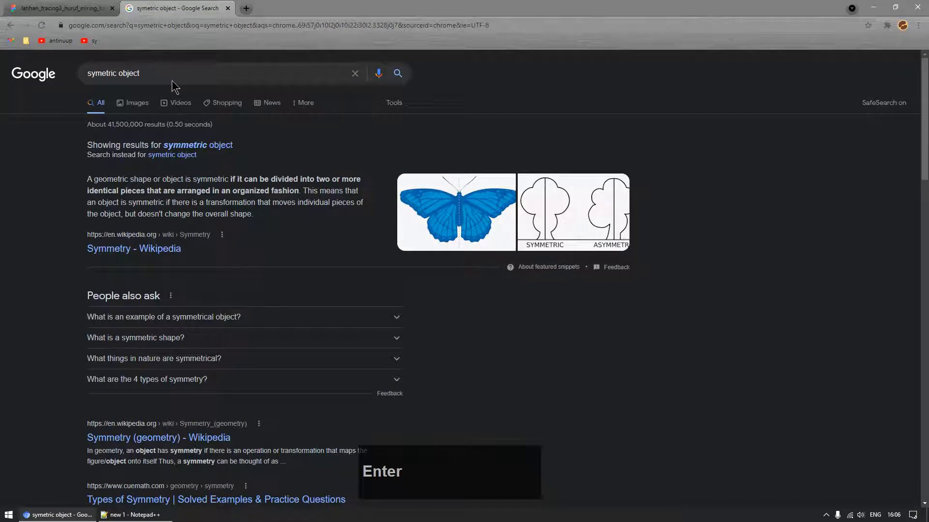
pyautogui.click(132, 102)
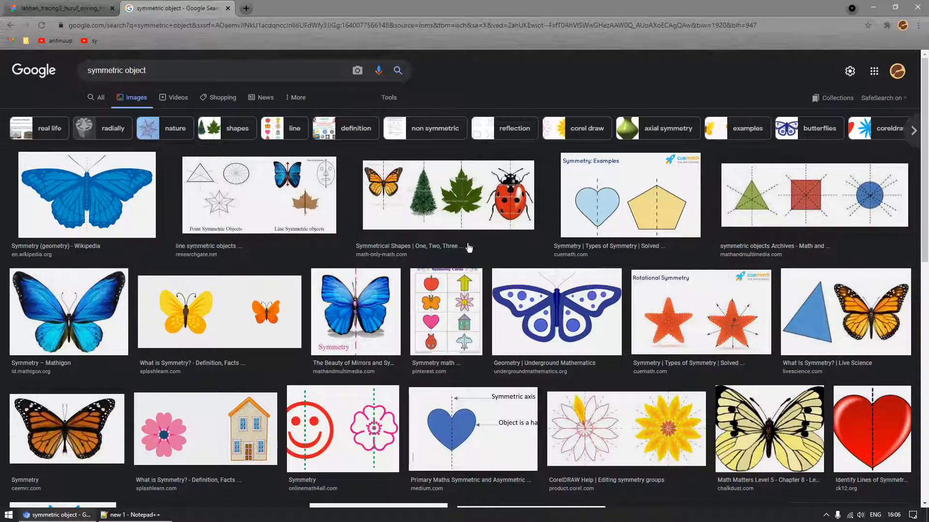
# - Look through the Google image results for examples of symmetric objects to compare with the V's two halves
pyautogui.scroll(-5, 401, 382)
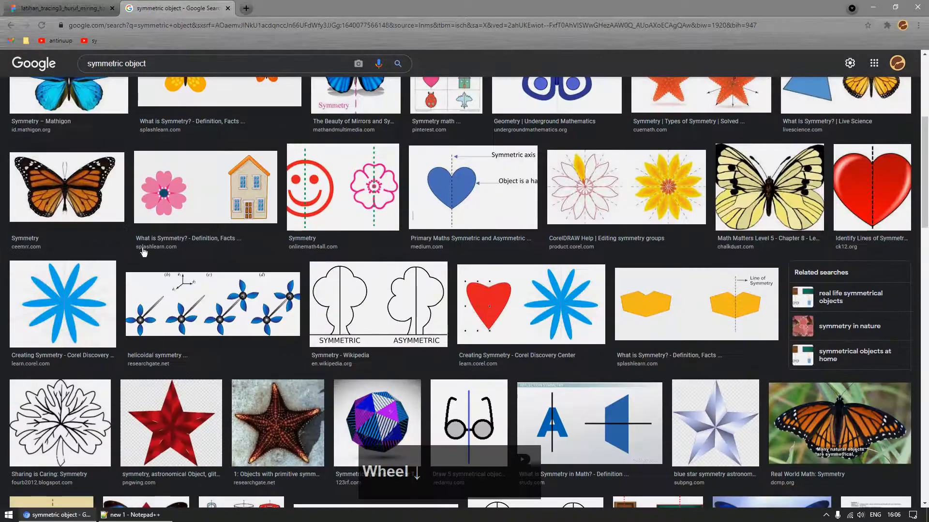
pyautogui.click(96, 9)
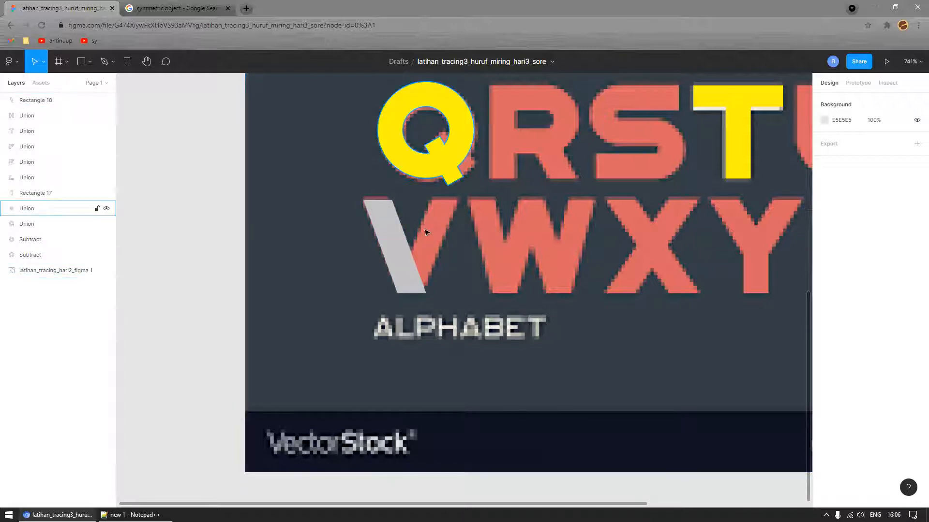
pyautogui.click(197, 10)
pyautogui.scroll(-1, 636, 354)
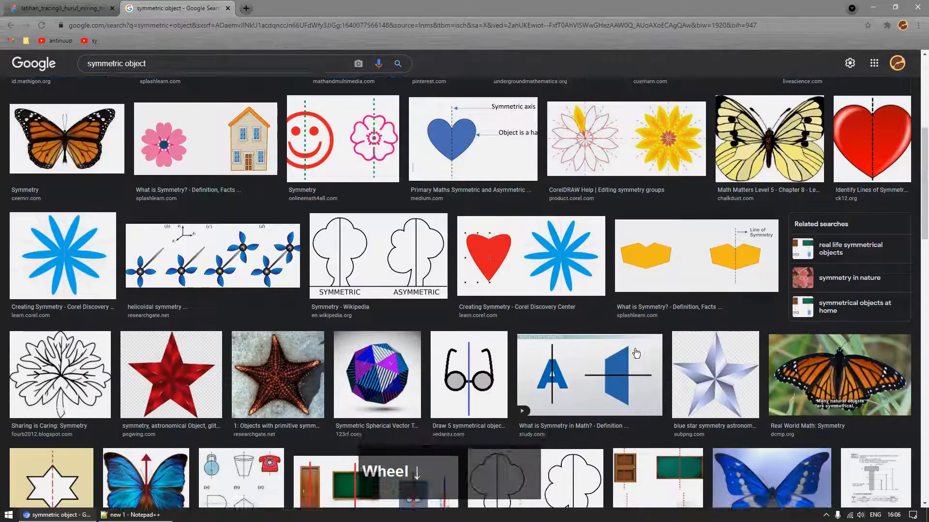
pyautogui.scroll(-12, 635, 354)
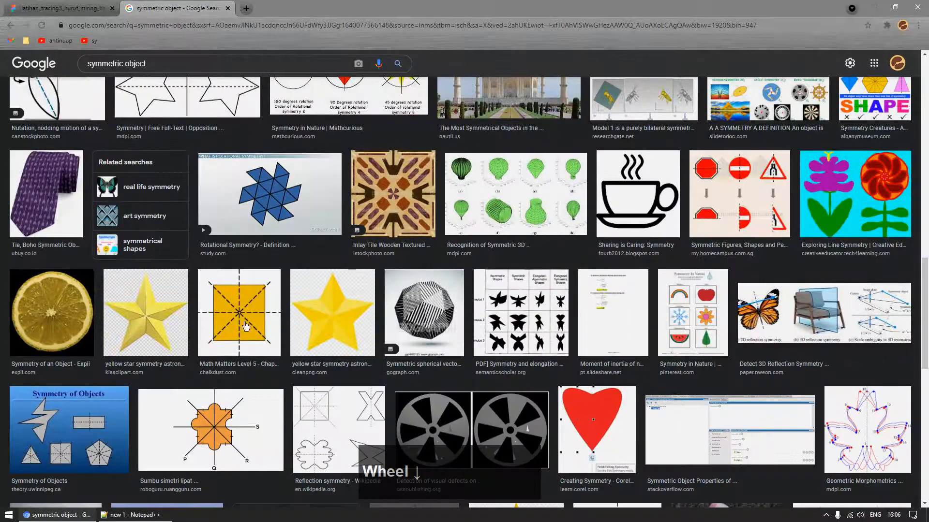
pyautogui.scroll(-2, 215, 299)
pyautogui.scroll(10, 225, 288)
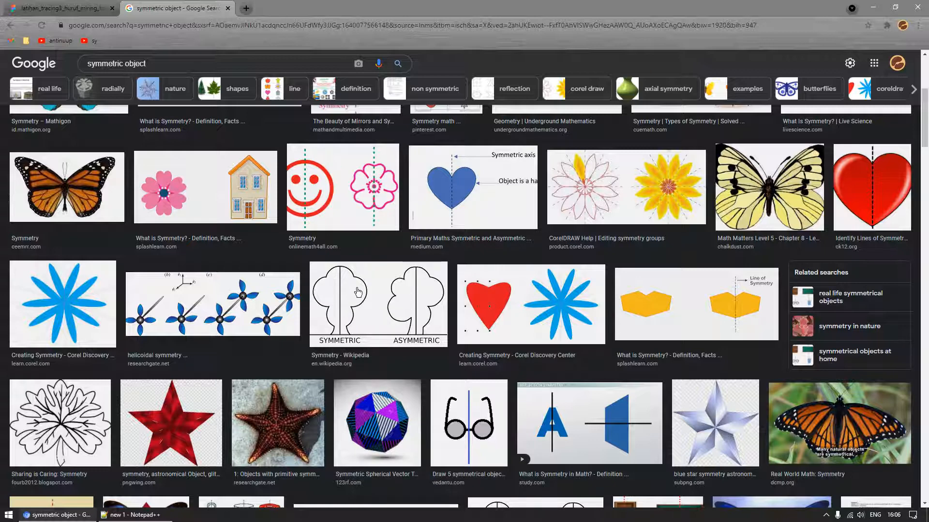
# - Switch back to Figma and draw a rectangle about 10 × 16 from the V's inner notch down past its foot, covering the slanted bar's right part
pyautogui.click(53, 8)
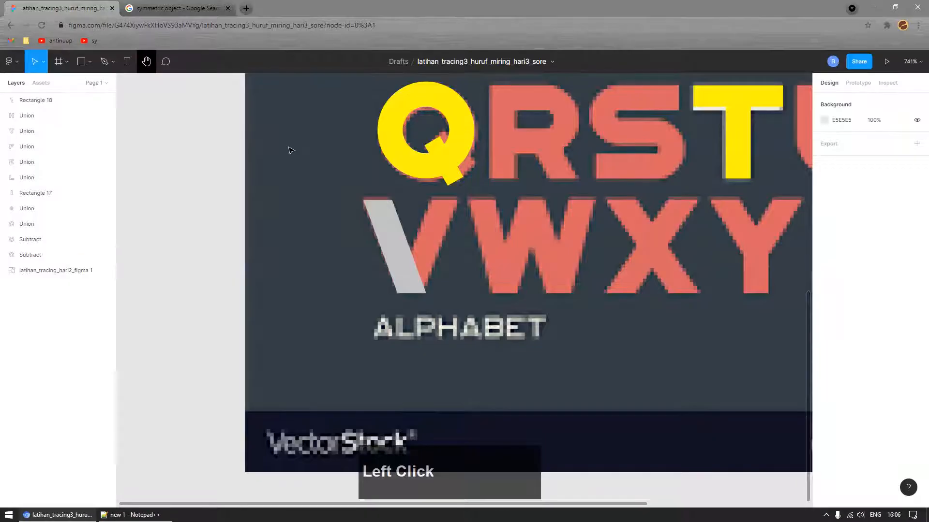
pyautogui.scroll(5, 363, 285)
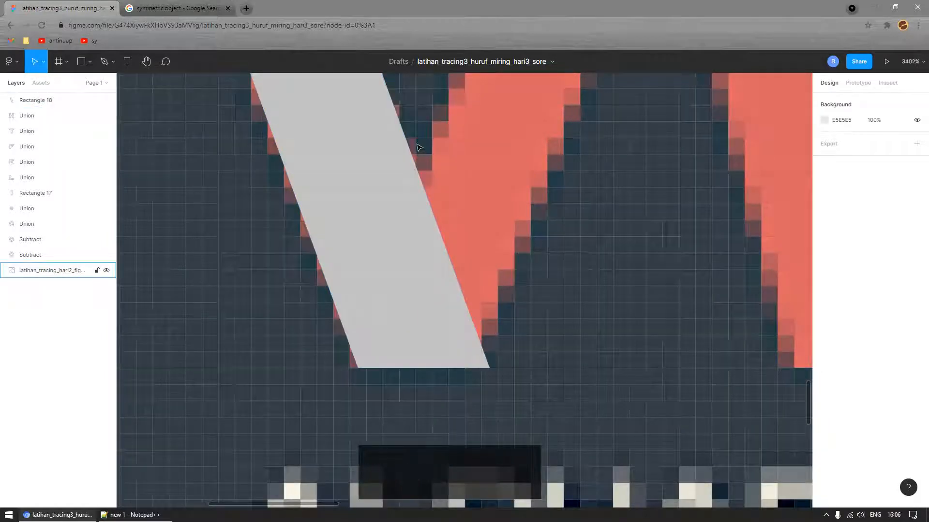
pyautogui.press('r')
pyautogui.moveTo(416, 138); pyautogui.dragTo(590, 402)
# - Subtract the new rectangle from the slanted bar so the bar ends vertically at the V's centre line
pyautogui.keyDown('ctrl'); pyautogui.scroll(-5, 462, 290); pyautogui.keyUp('ctrl')
pyautogui.keyDown('shift'); pyautogui.click(411, 208); pyautogui.keyUp('shift')
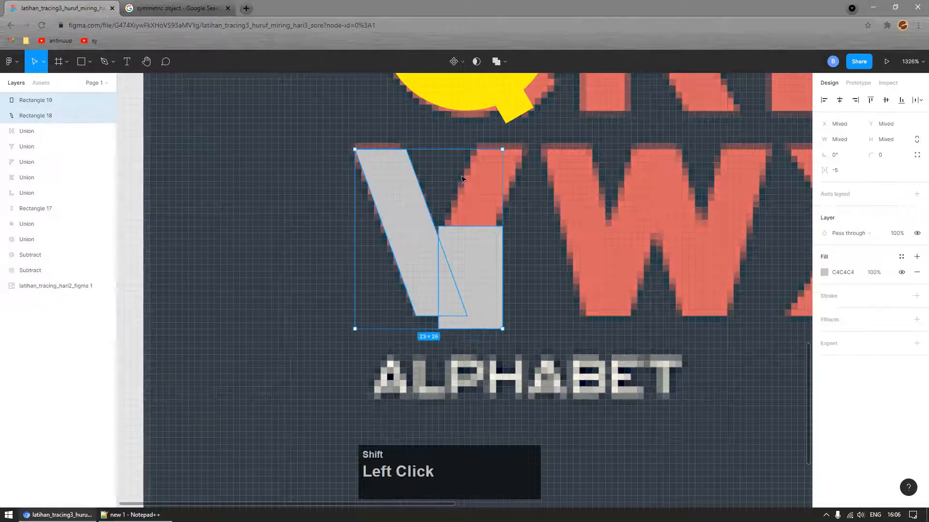
pyautogui.click(505, 62)
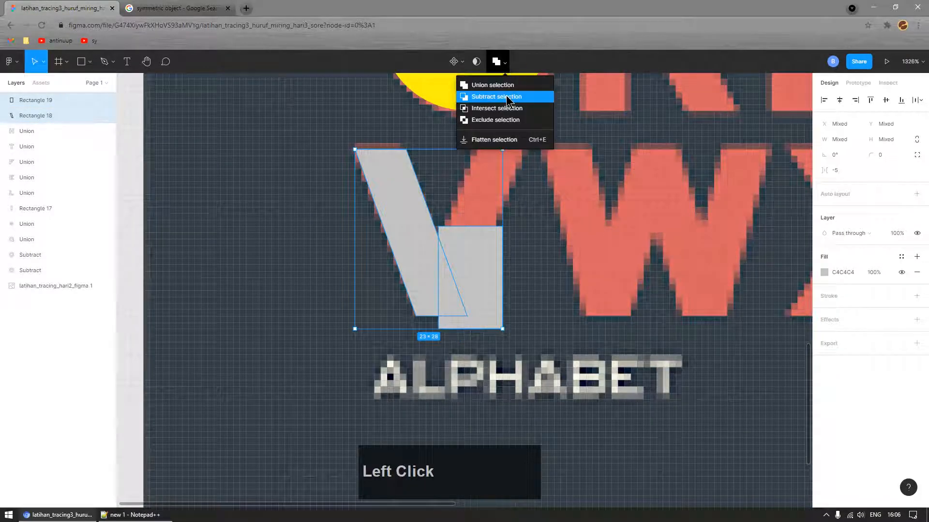
pyautogui.click(506, 96)
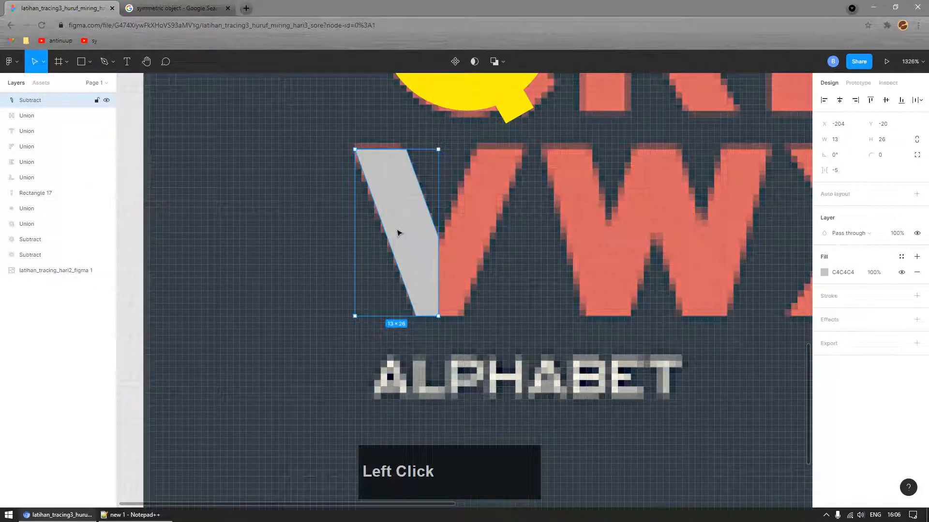
# - Duplicate the trimmed bar, flip the copy horizontally and place it flush against the original as the V's right half
pyautogui.moveTo(398, 234); pyautogui.dragTo(530, 251)
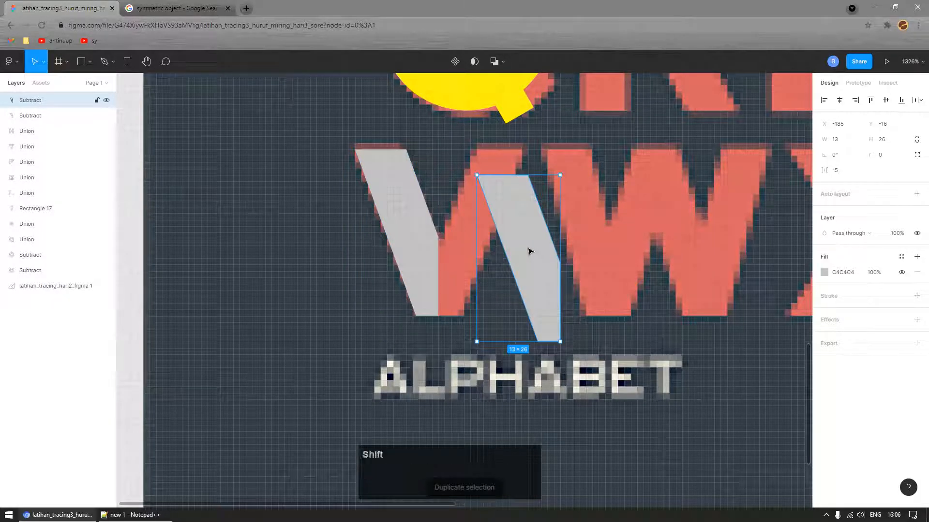
pyautogui.hotkey('shift', 'h')
pyautogui.moveTo(492, 308); pyautogui.dragTo(464, 291)
pyautogui.scroll(-10, 464, 290)
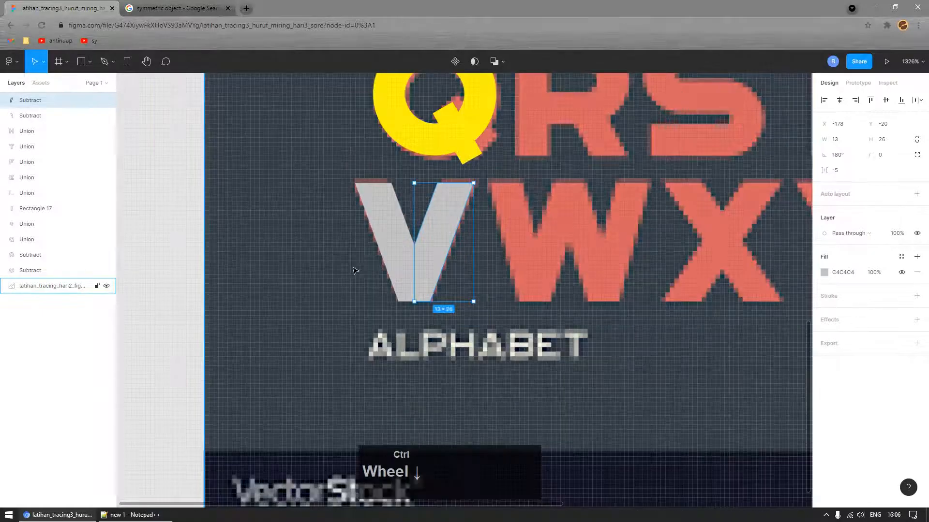
pyautogui.click(264, 299)
# - Inspect the two rectangles that make up the left half's Subtract layer and view the whole alphabet
pyautogui.click(49, 116)
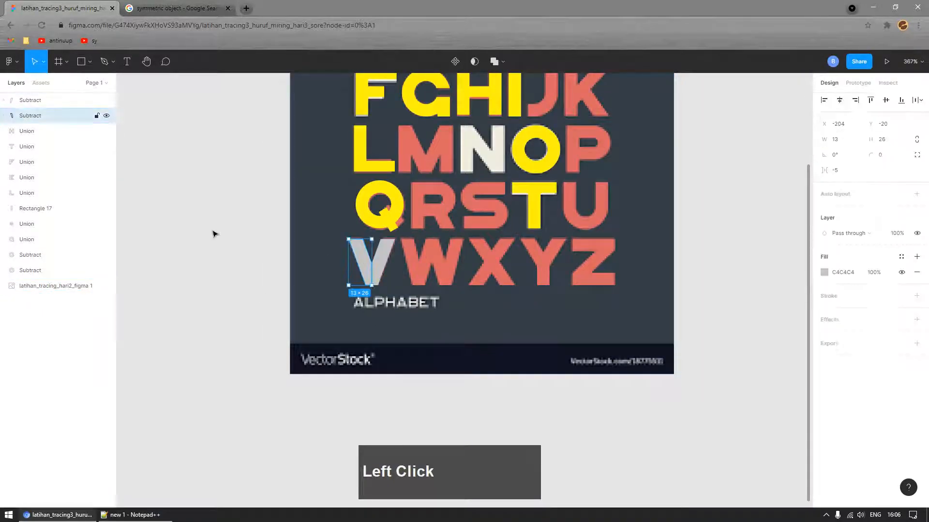
pyautogui.click(4, 116)
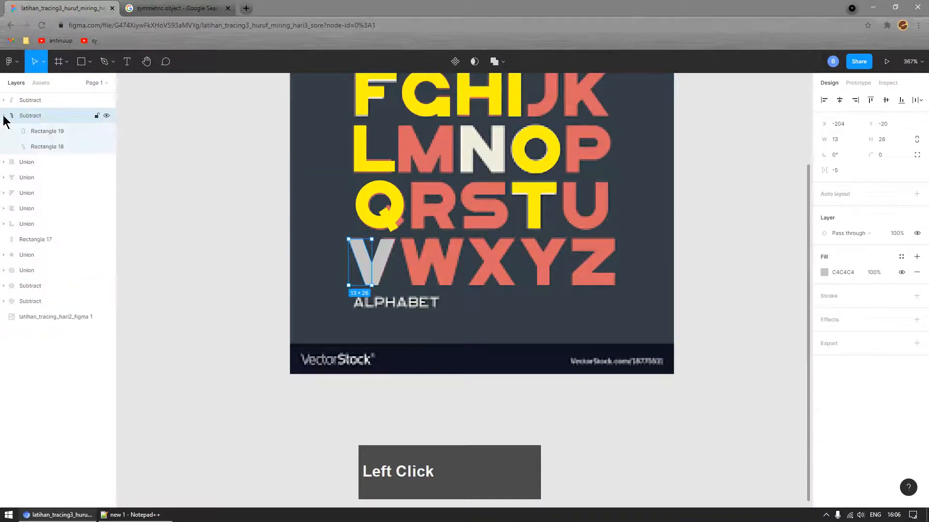
pyautogui.click(50, 147)
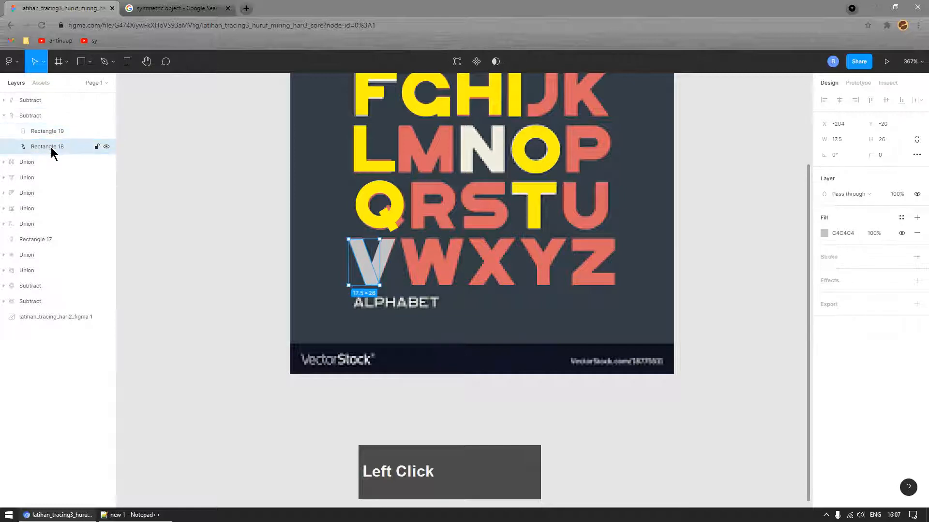
pyautogui.click(48, 132)
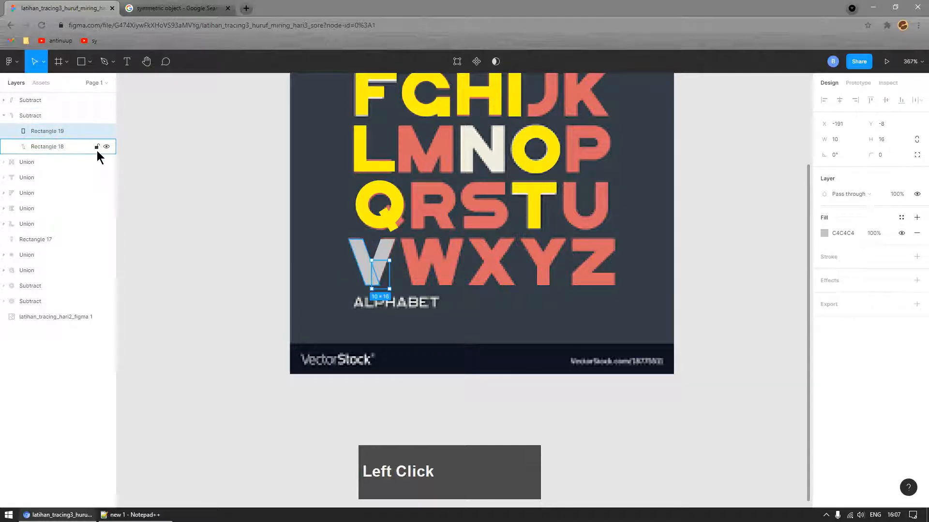
pyautogui.click(187, 260)
pyautogui.keyDown('ctrl'); pyautogui.scroll(-3, 261, 298); pyautogui.keyUp('ctrl')
pyautogui.keyDown('ctrl'); pyautogui.scroll(4, 261, 298); pyautogui.keyUp('ctrl')
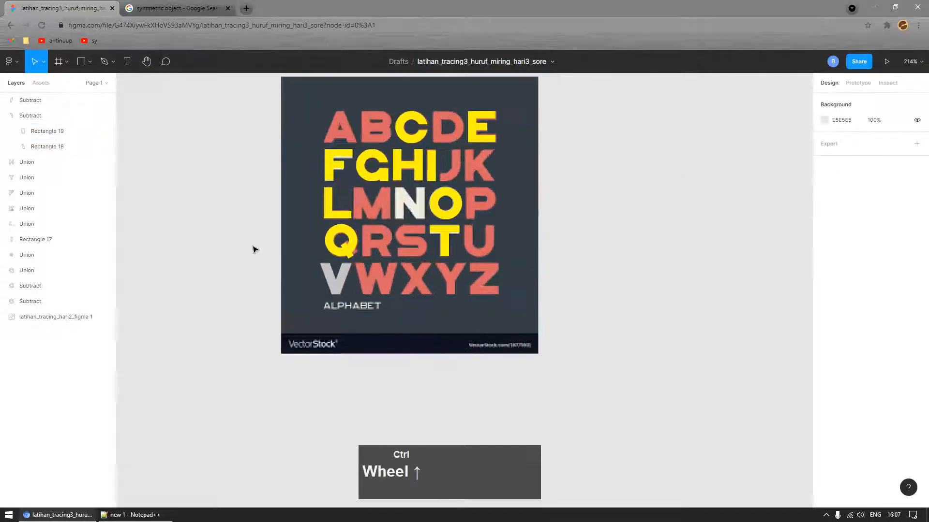
pyautogui.keyDown('ctrl'); pyautogui.scroll(-2, 266, 335); pyautogui.keyUp('ctrl')
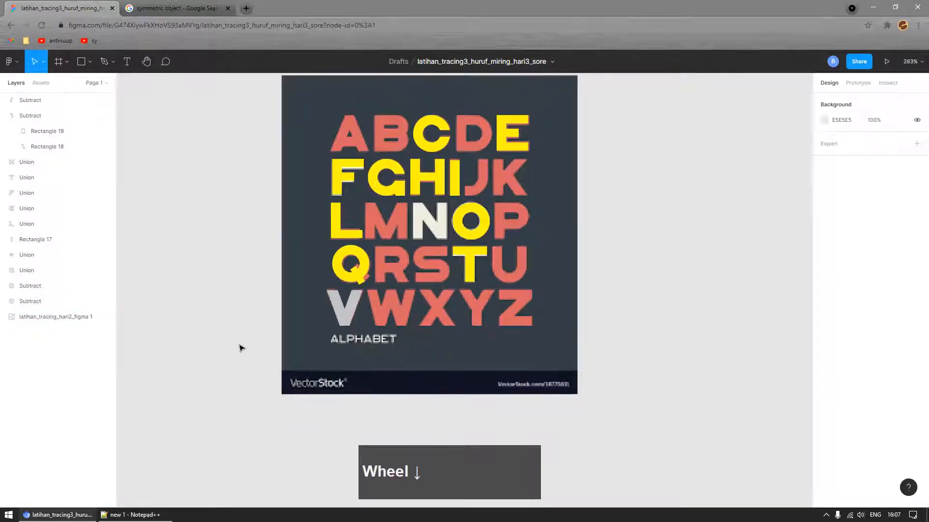
# - Select both halves of the V and combine them with Union
pyautogui.moveTo(239, 352); pyautogui.dragTo(378, 287)
pyautogui.keyDown('shift'); pyautogui.click(348, 357); pyautogui.keyUp('shift')
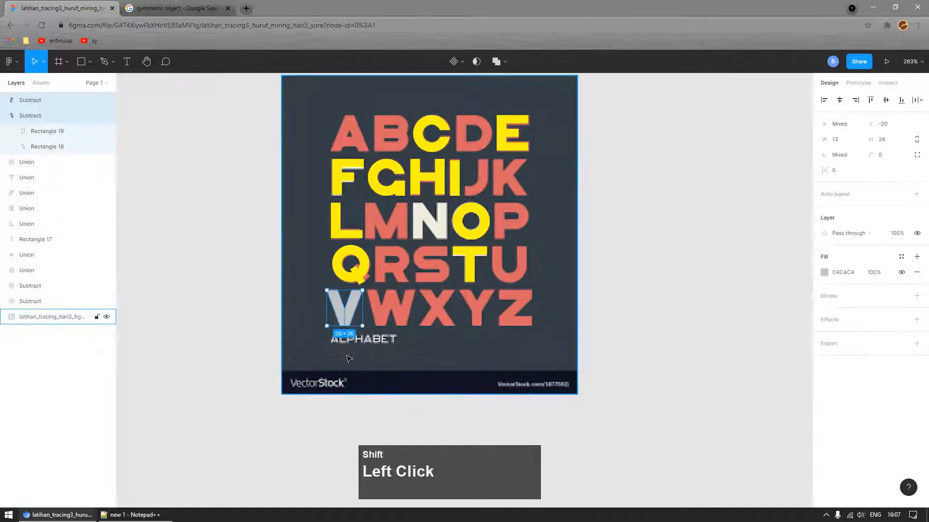
pyautogui.keyDown('ctrl'); pyautogui.scroll(-1, 348, 328); pyautogui.keyUp('ctrl')
pyautogui.keyDown('ctrl'); pyautogui.scroll(4, 342, 247); pyautogui.keyUp('ctrl')
pyautogui.keyDown('ctrl'); pyautogui.scroll(-1, 378, 376); pyautogui.keyUp('ctrl')
pyautogui.keyDown('ctrl'); pyautogui.scroll(-3, 377, 376); pyautogui.keyUp('ctrl')
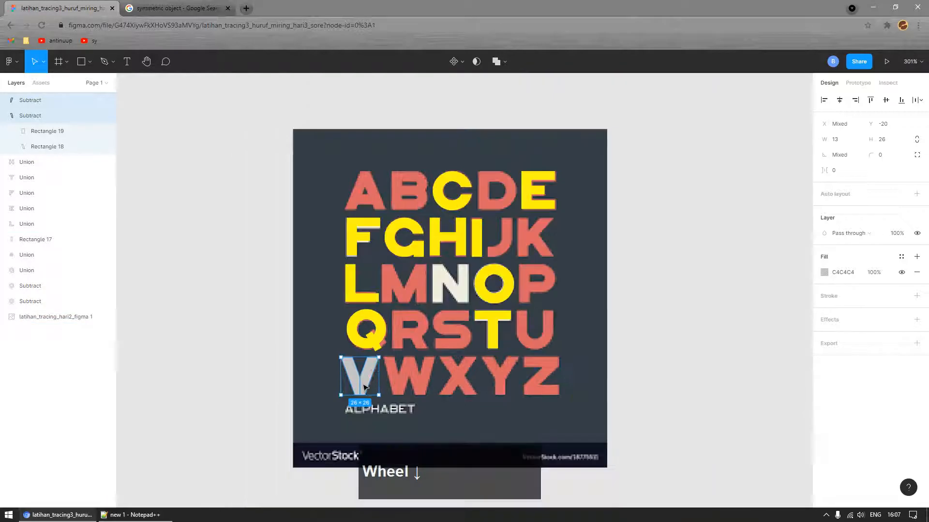
pyautogui.click(502, 64)
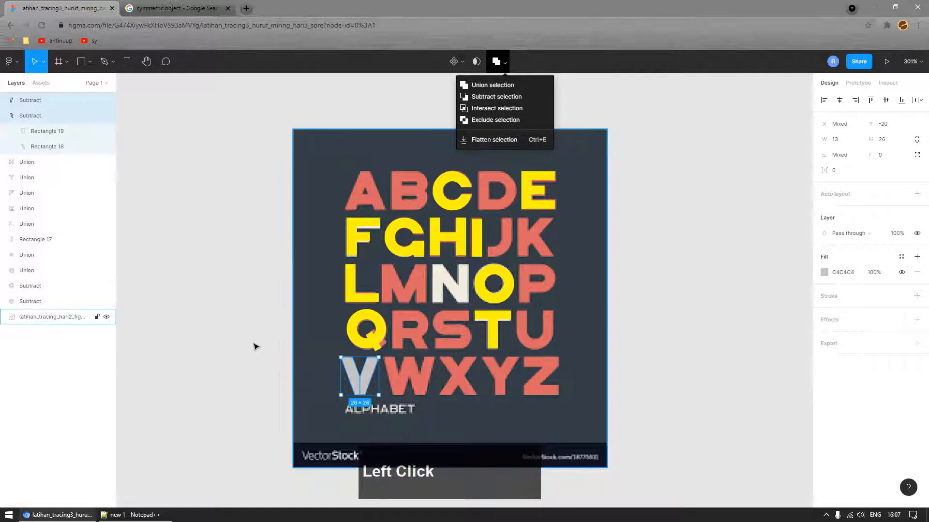
pyautogui.click(252, 363)
pyautogui.moveTo(244, 438); pyautogui.dragTo(391, 360)
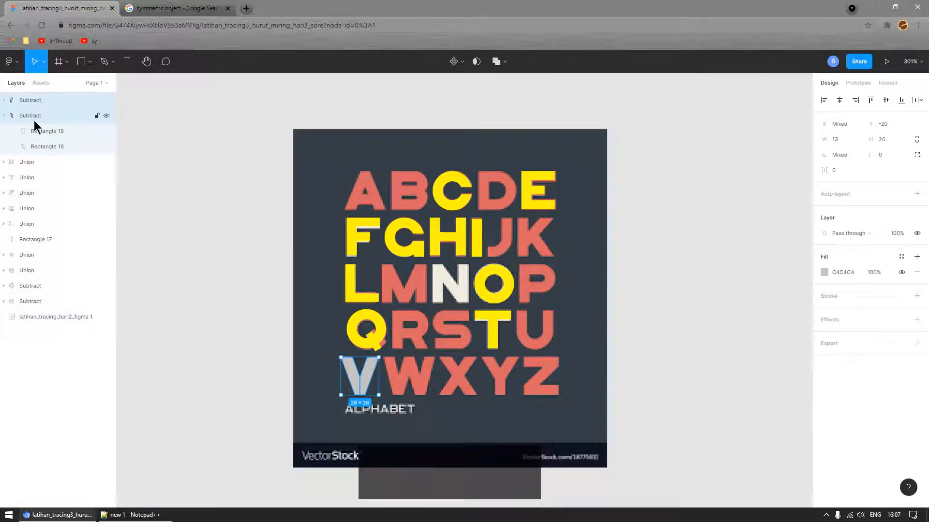
pyautogui.click(503, 62)
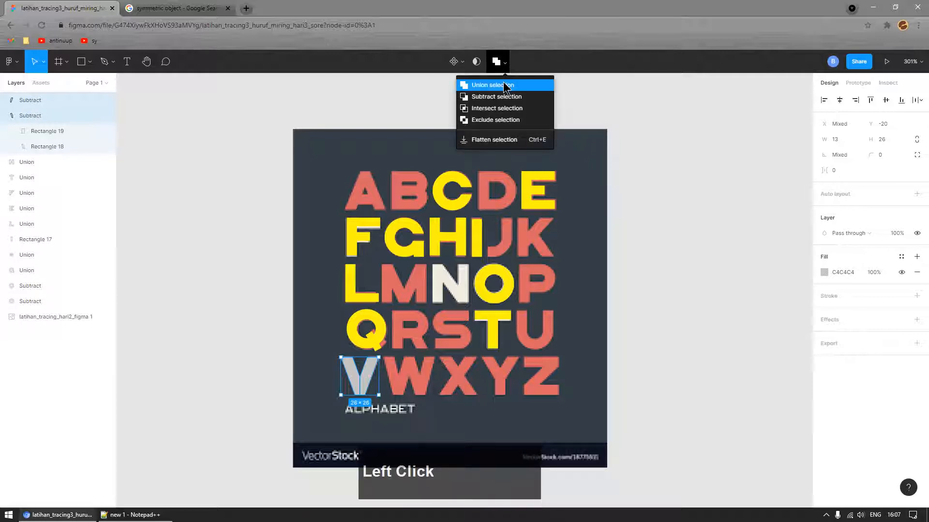
pyautogui.click(503, 83)
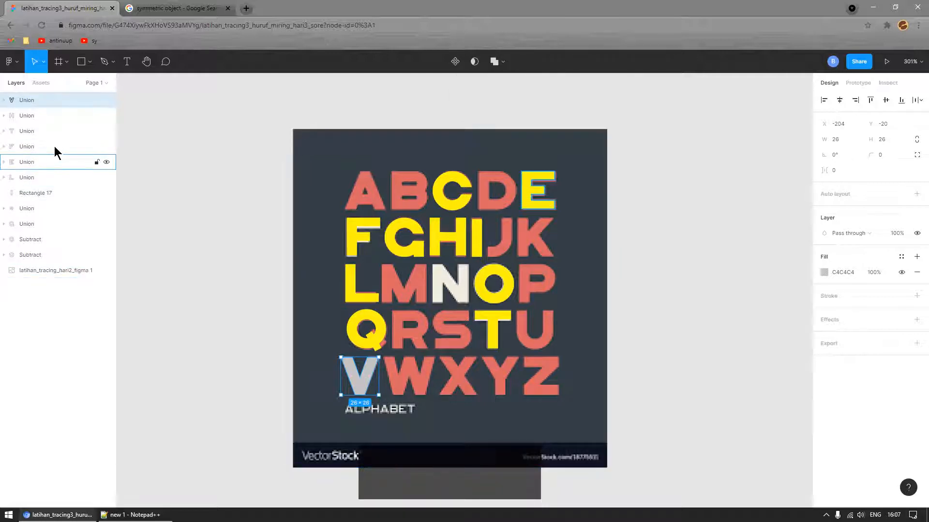
# - Expand the V's Union layer and its nested Subtract layer to inspect the shapes inside
pyautogui.click(3, 100)
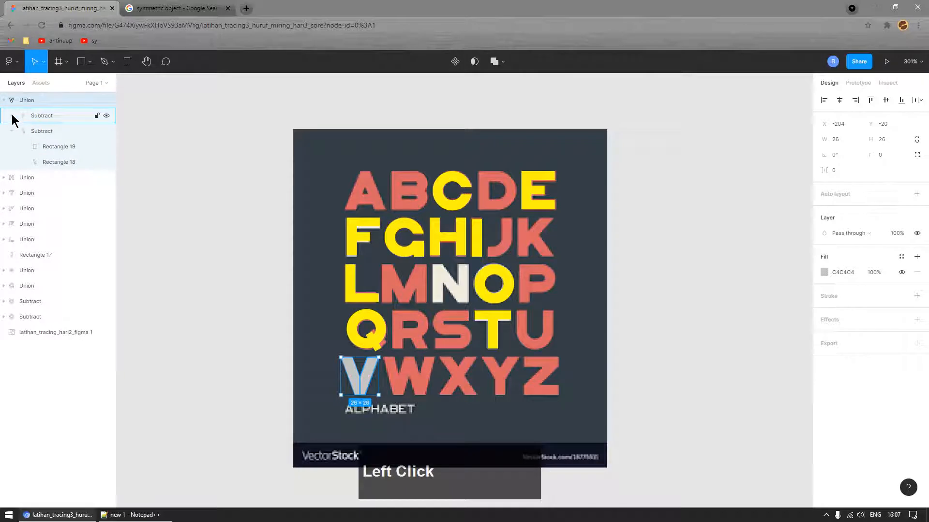
pyautogui.click(12, 116)
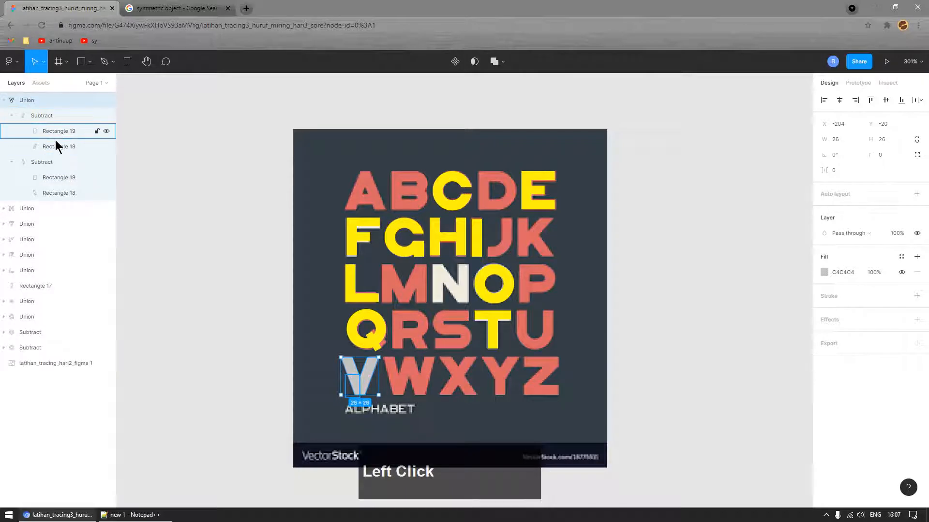
pyautogui.click(237, 193)
# - Duplicate the V, flip the copy vertically and place it over the letter A in the alphabet's first row
pyautogui.click(370, 395)
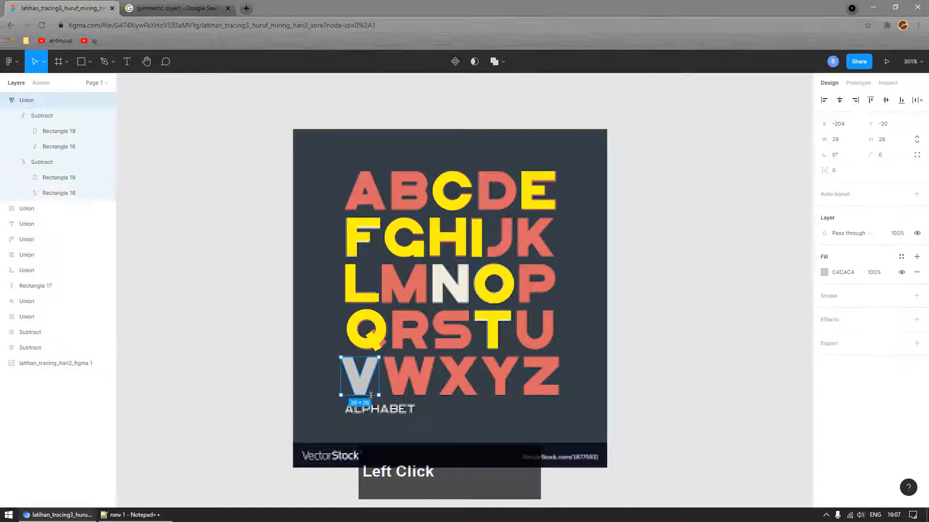
pyautogui.moveTo(370, 395); pyautogui.dragTo(355, 179)
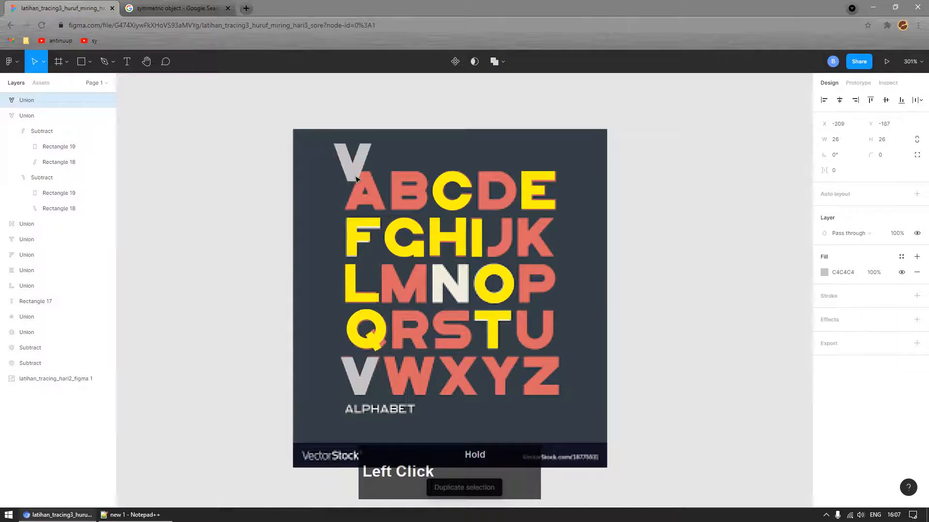
pyautogui.scroll(4, 355, 179)
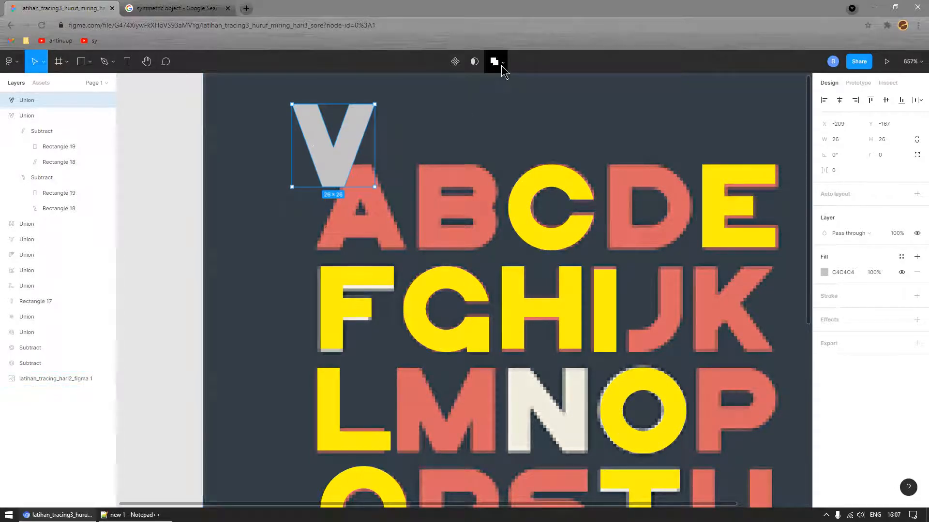
pyautogui.hotkey('shift', 'v')
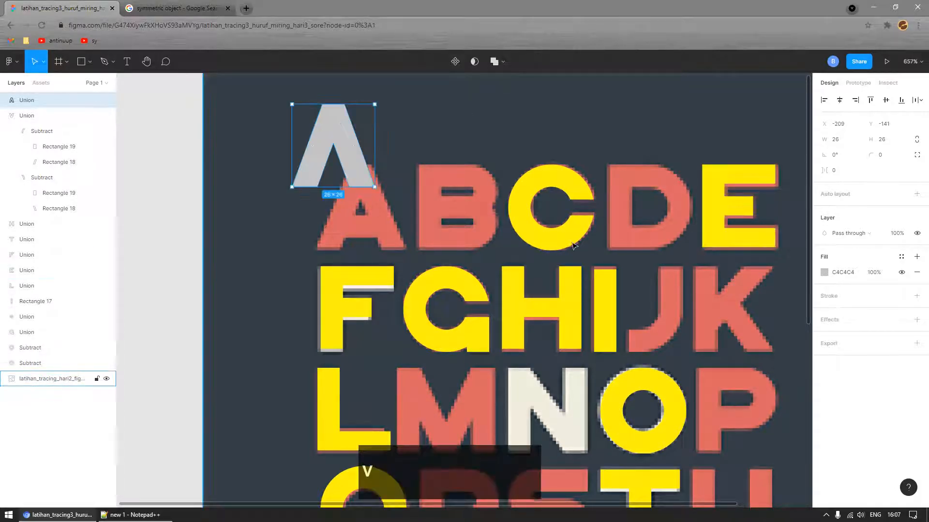
pyautogui.moveTo(353, 150); pyautogui.dragTo(374, 209)
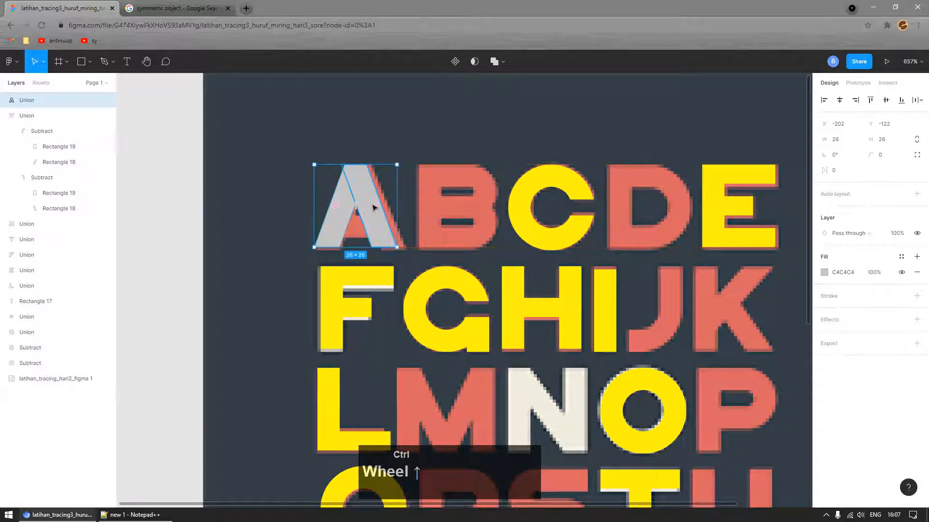
pyautogui.scroll(3, 378, 207)
pyautogui.click(872, 273)
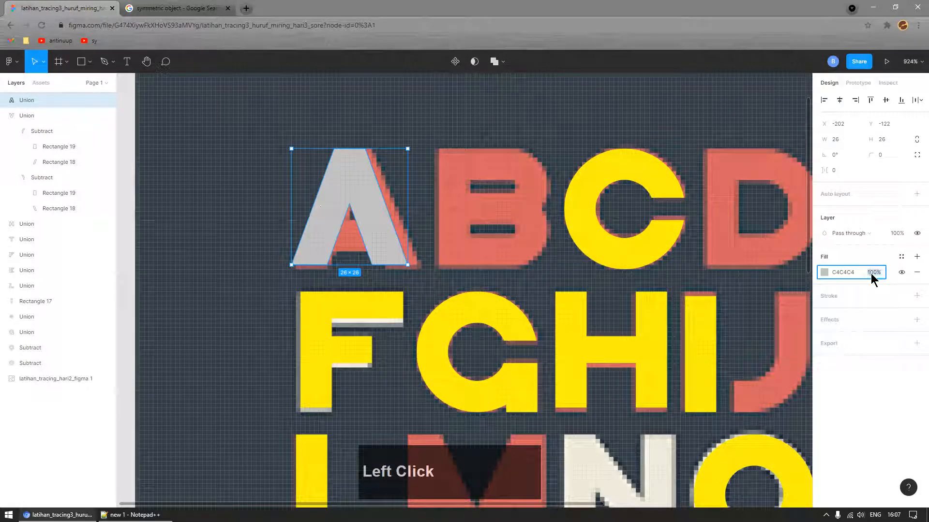
pyautogui.click(874, 273)
pyautogui.click(864, 274)
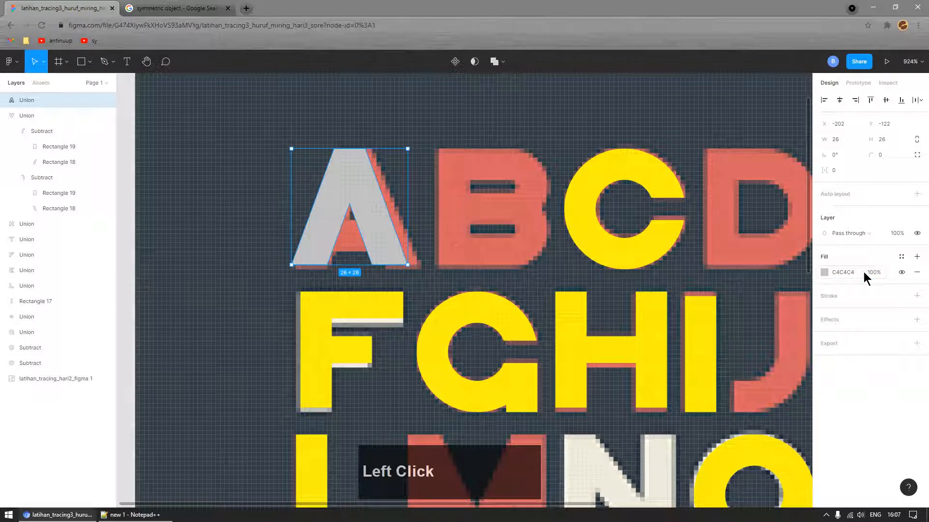
pyautogui.scroll(-3, 150, 205)
pyautogui.click(113, 193)
pyautogui.click(196, 198)
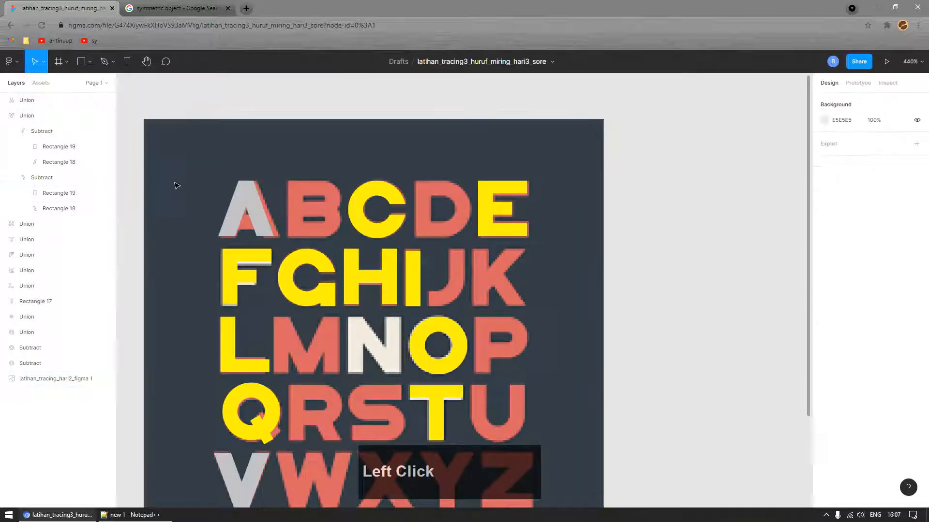
# - Set the flipped V copy over the letter A to fill 391AF4 at 31% opacity
pyautogui.click(244, 206)
pyautogui.click(829, 274)
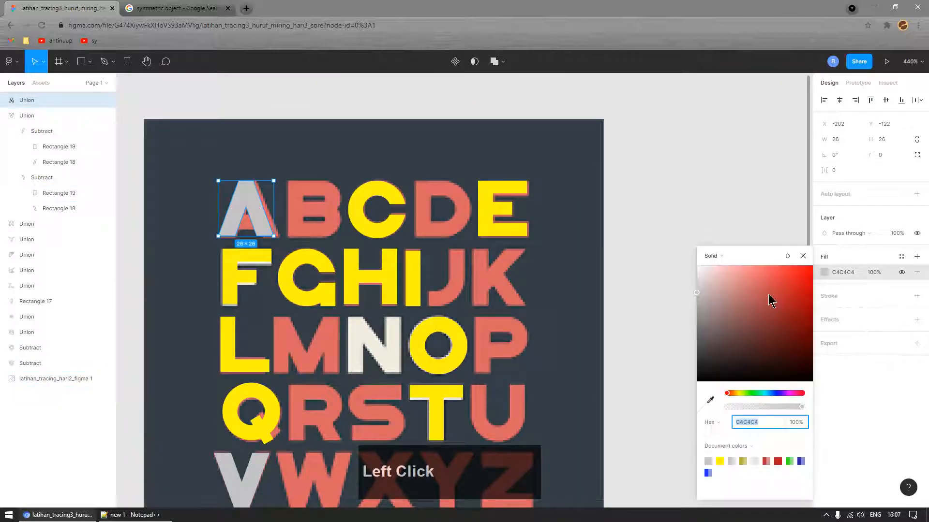
pyautogui.click(778, 393)
pyautogui.click(800, 272)
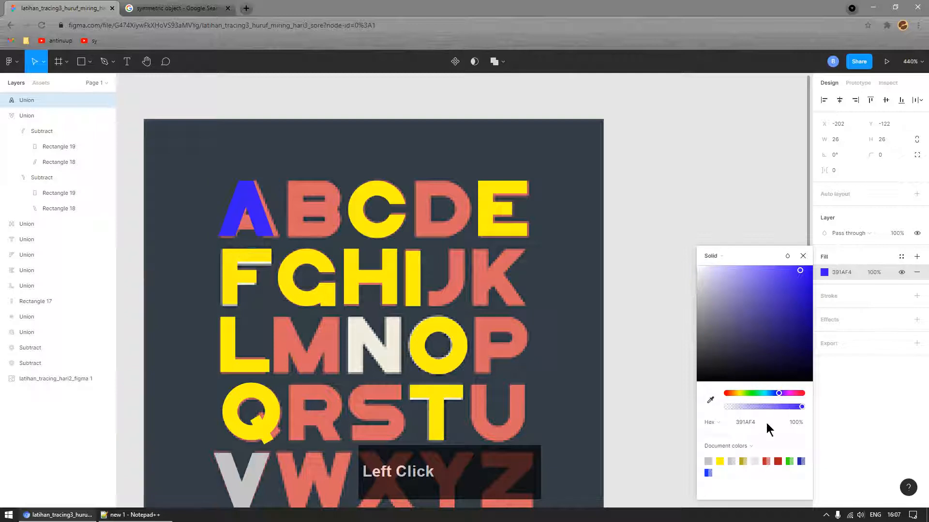
pyautogui.moveTo(786, 407); pyautogui.dragTo(750, 408)
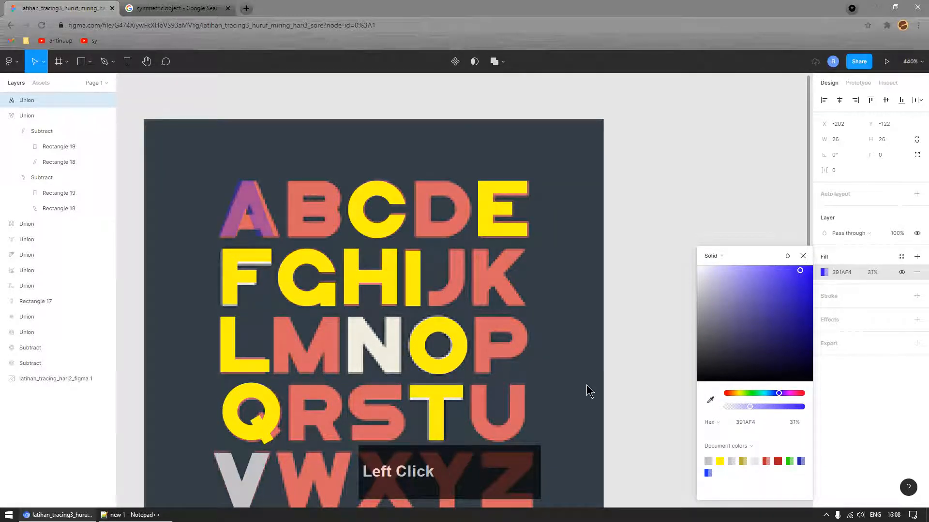
pyautogui.click(136, 239)
# - Move the translucent shape over the letter A to X -201, Y -121 and compare its edges with the traced letter
pyautogui.keyDown('ctrl'); pyautogui.scroll(3, 243, 233); pyautogui.keyUp('ctrl')
pyautogui.keyDown('ctrl'); pyautogui.scroll(5, 243, 234); pyautogui.keyUp('ctrl')
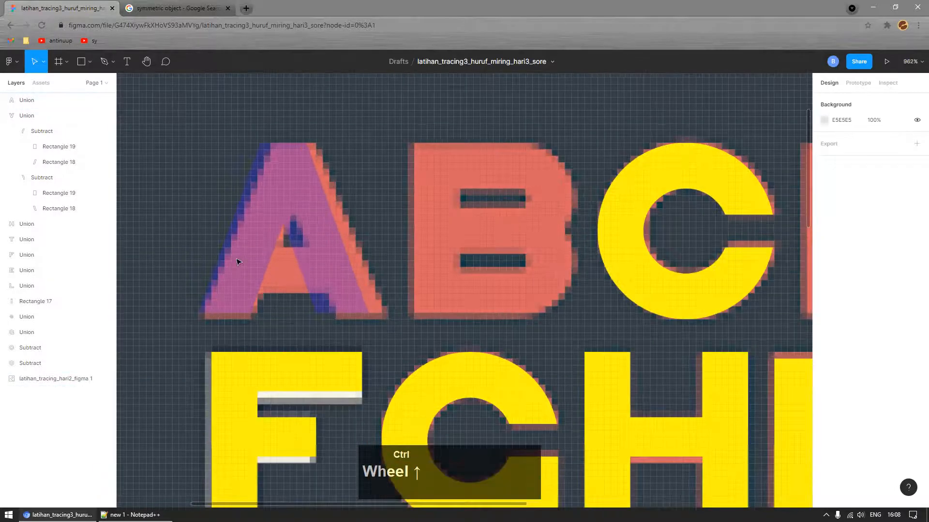
pyautogui.click(241, 296)
pyautogui.moveTo(240, 296); pyautogui.dragTo(240, 297)
pyautogui.keyDown('ctrl'); pyautogui.scroll(3, 300, 223); pyautogui.keyUp('ctrl')
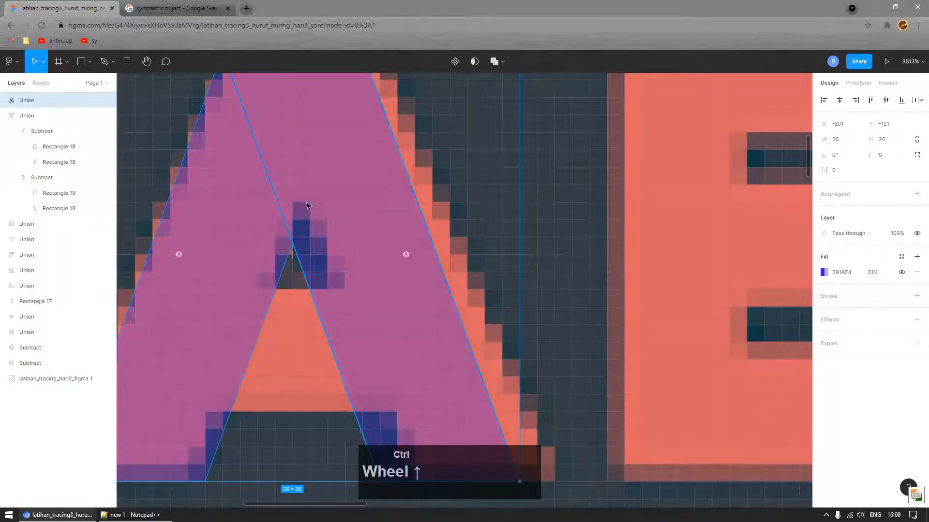
pyautogui.keyDown('ctrl'); pyautogui.scroll(-5, 307, 206); pyautogui.keyUp('ctrl')
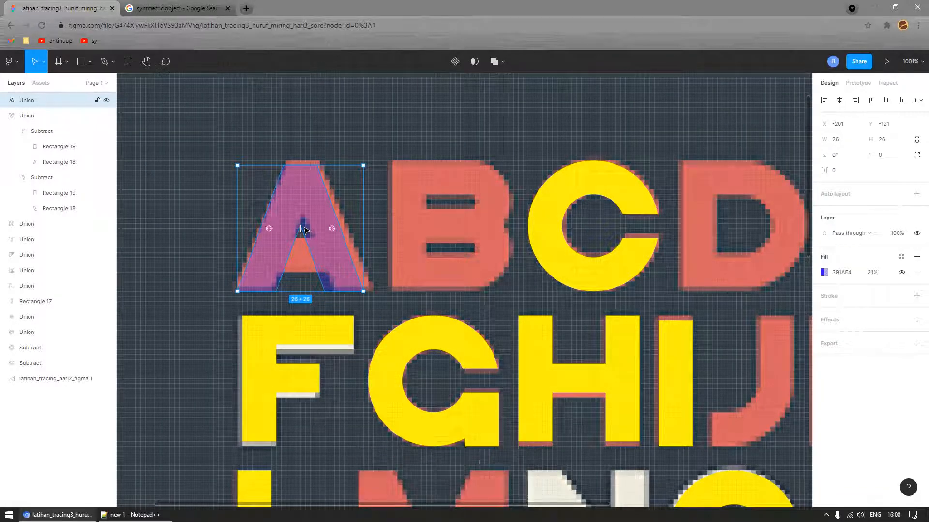
pyautogui.click(41, 135)
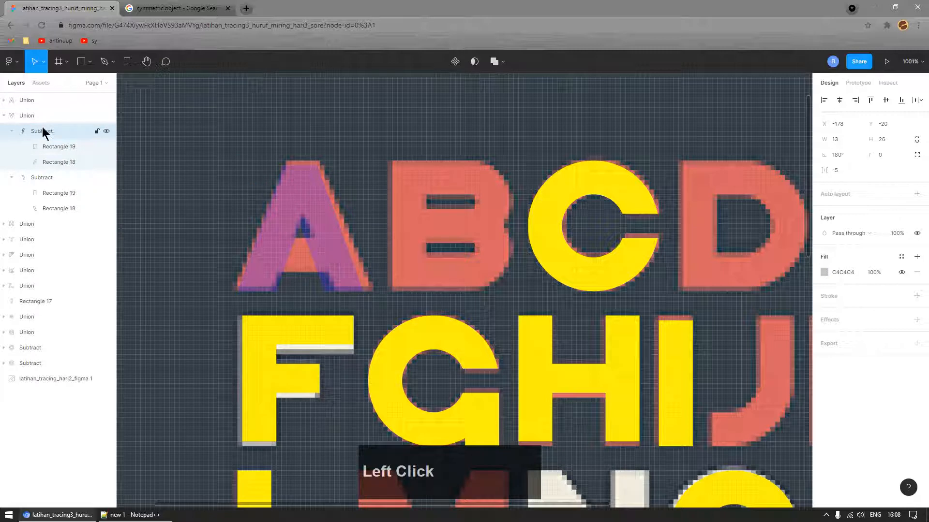
pyautogui.moveTo(40, 136); pyautogui.dragTo(37, 103)
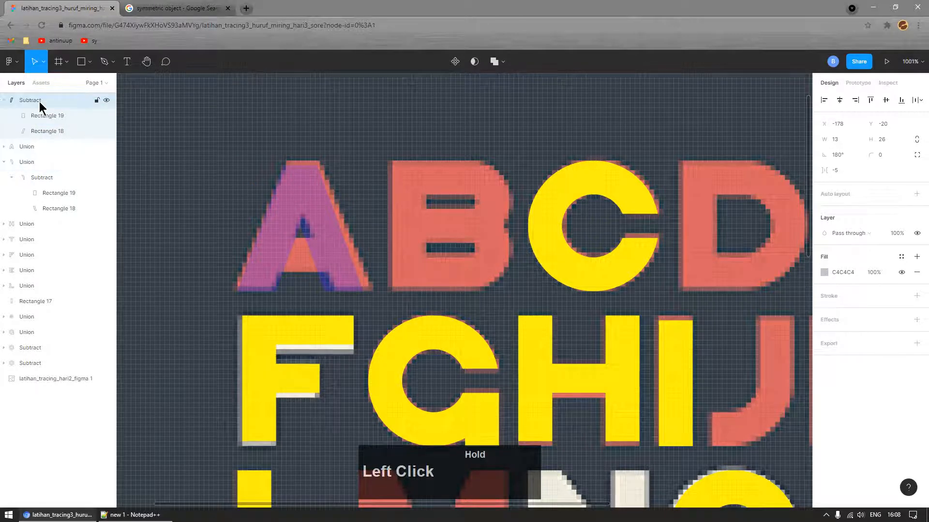
pyautogui.click(305, 225)
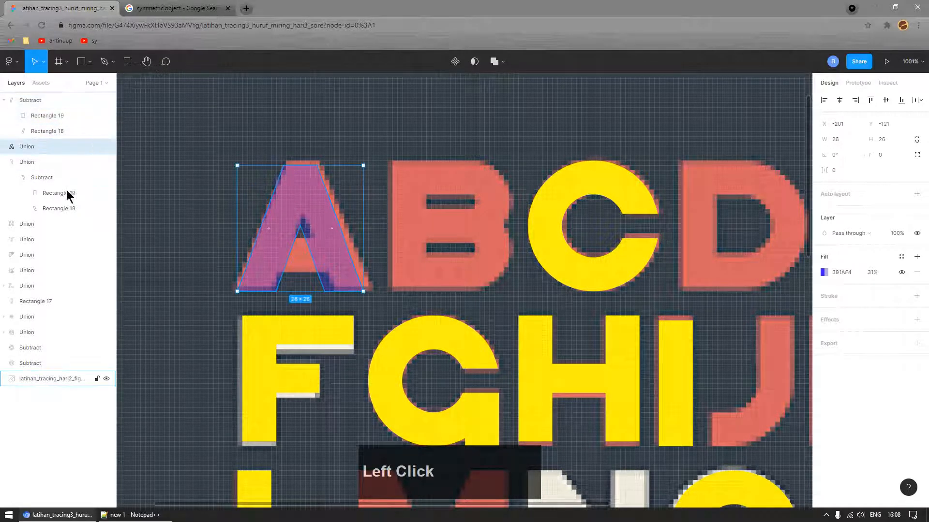
pyautogui.hotkey('ctrl', 'z')
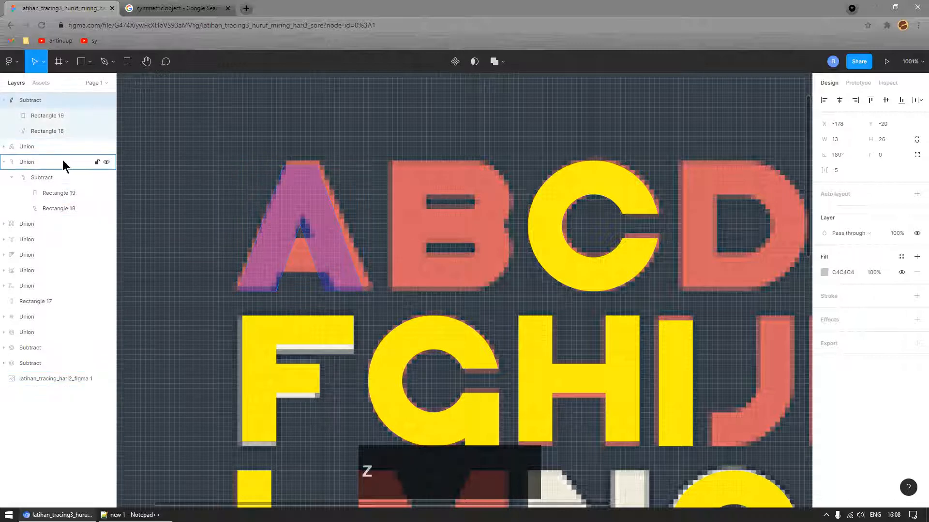
pyautogui.scroll(-10, 184, 193)
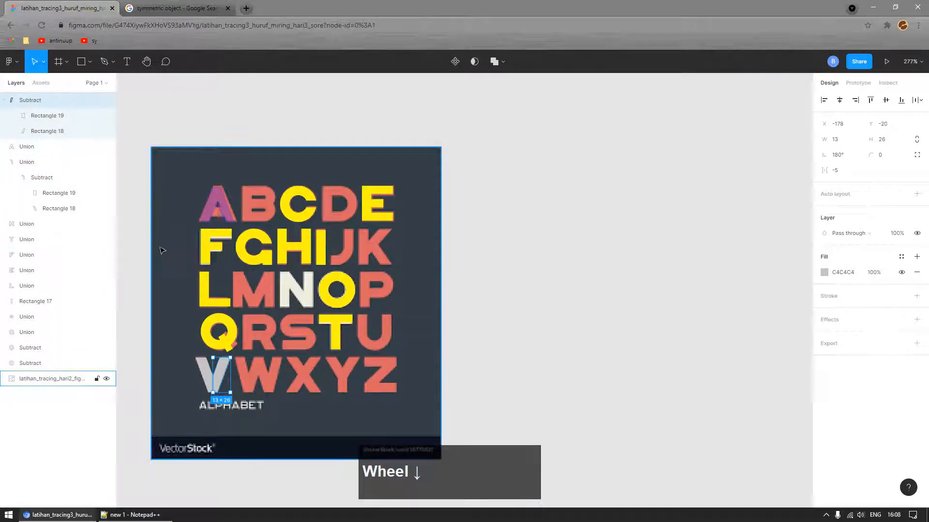
pyautogui.hotkey('ctrl', 'z')
pyautogui.click(218, 105)
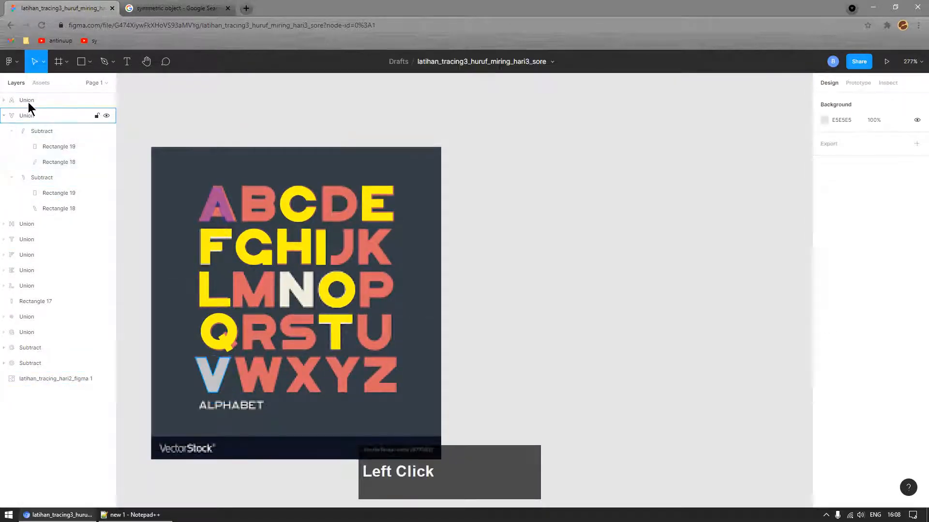
# - Rename the Union layer of the shape over the letter A to "calon a"
pyautogui.click(230, 213)
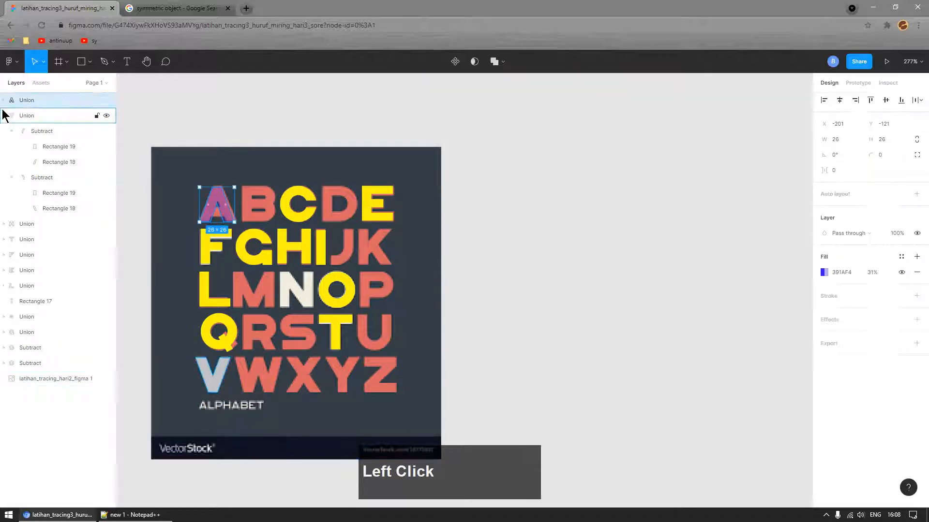
pyautogui.doubleClick(30, 101)
pyautogui.write('cal')
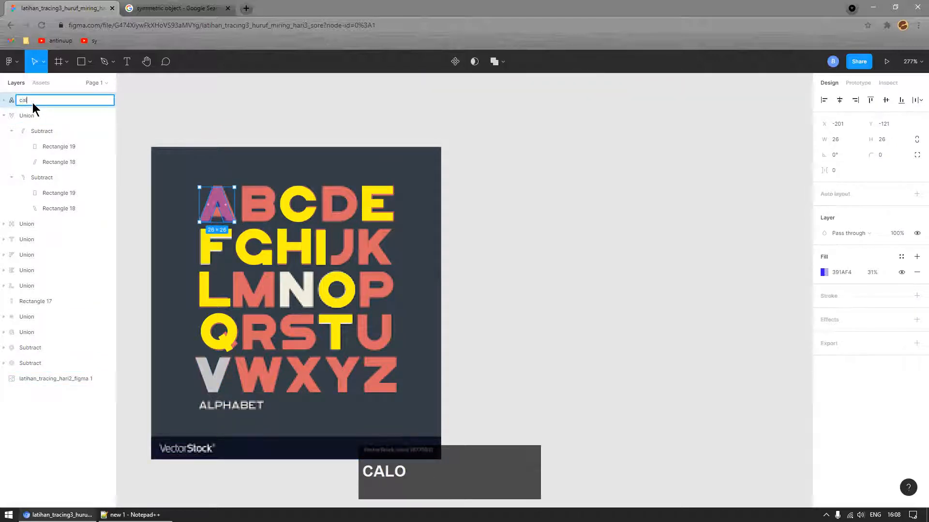
pyautogui.write('on a')
pyautogui.press('Return')
pyautogui.click(220, 124)
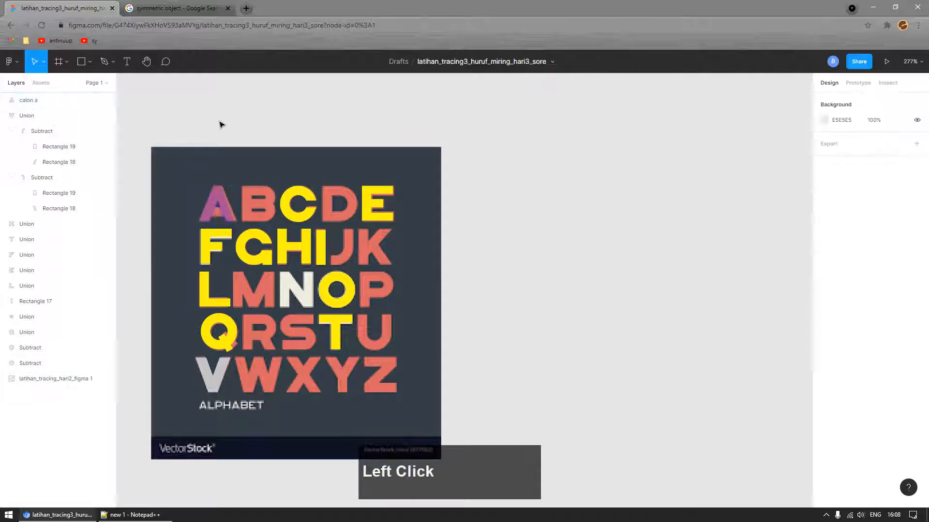
# - Expand "calon a", pull its first Subtract out to the top level and rename that half "separuh a"
pyautogui.click(4, 100)
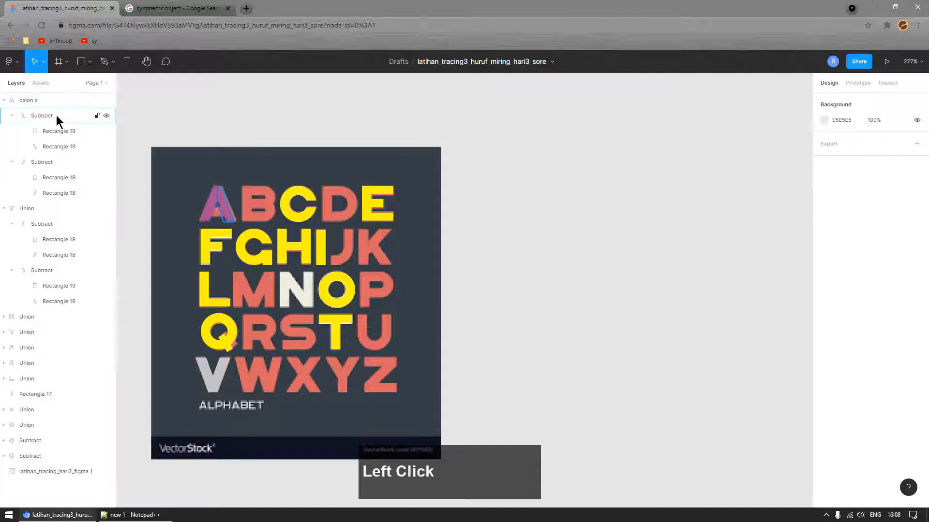
pyautogui.click(38, 117)
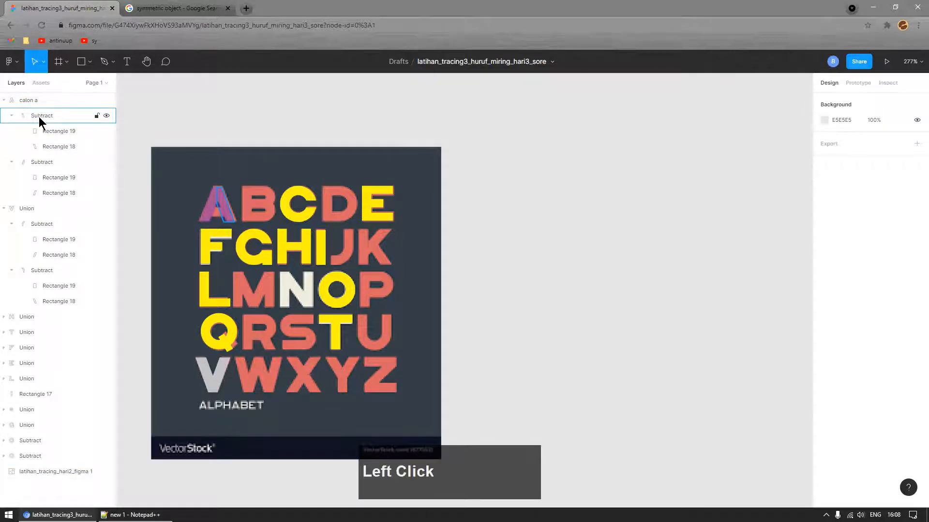
pyautogui.moveTo(38, 117); pyautogui.dragTo(31, 98)
pyautogui.doubleClick(32, 101)
pyautogui.write('se')
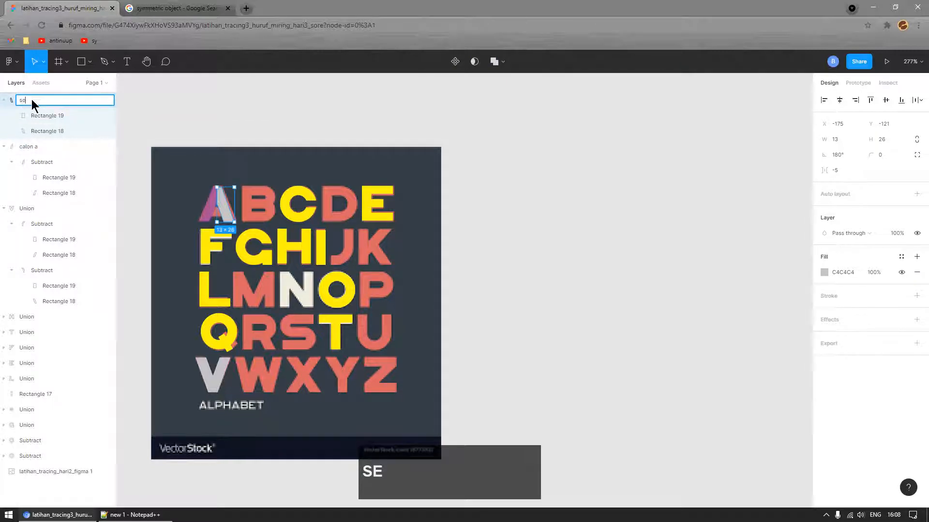
pyautogui.write('paruh a')
pyautogui.press('Return')
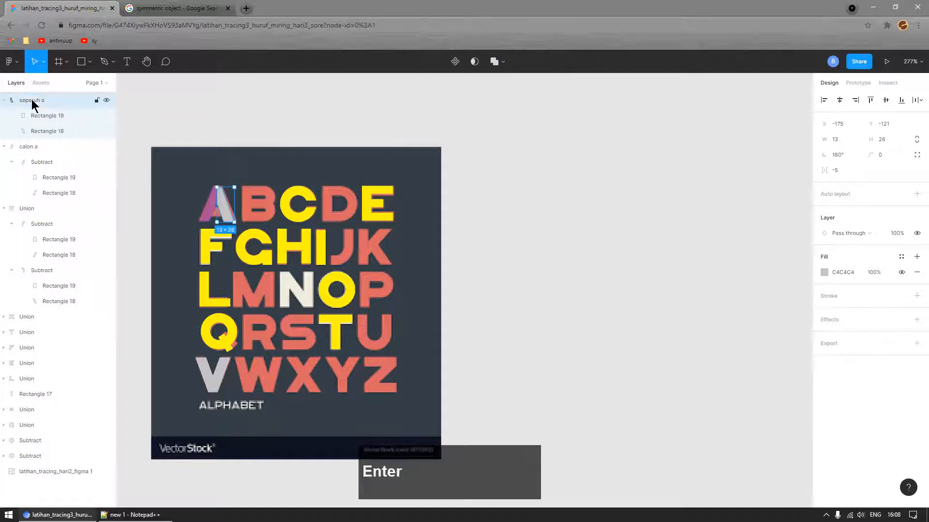
pyautogui.click(182, 132)
# - Compare the two halves of the A and delete the remaining "calon a" layer
pyautogui.click(36, 148)
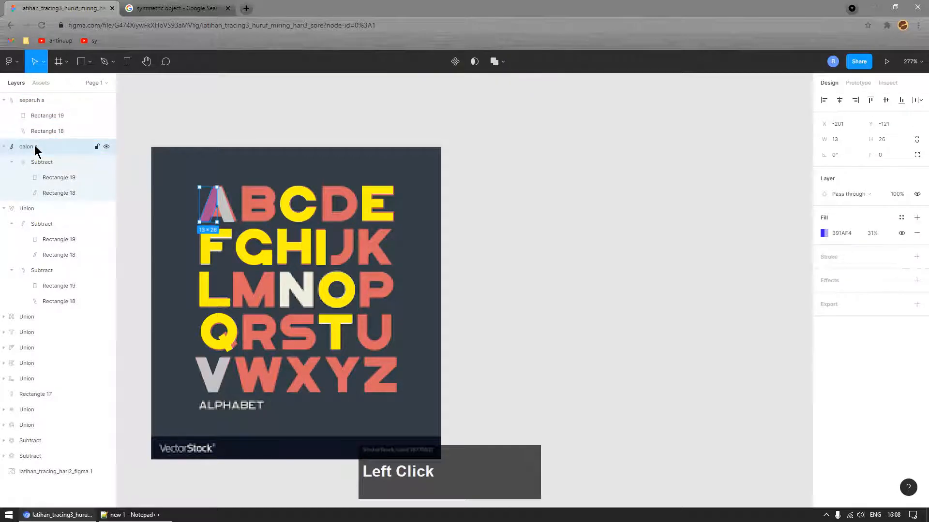
pyautogui.click(32, 100)
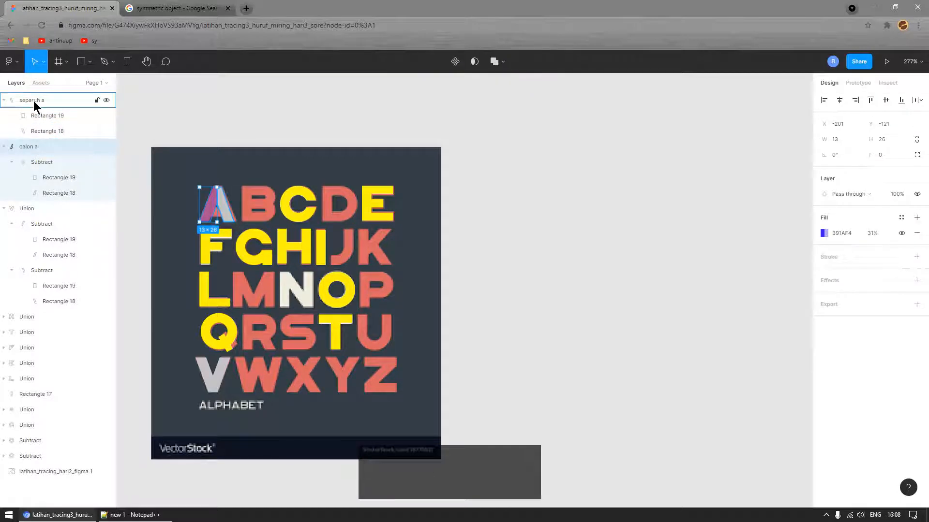
pyautogui.click(29, 150)
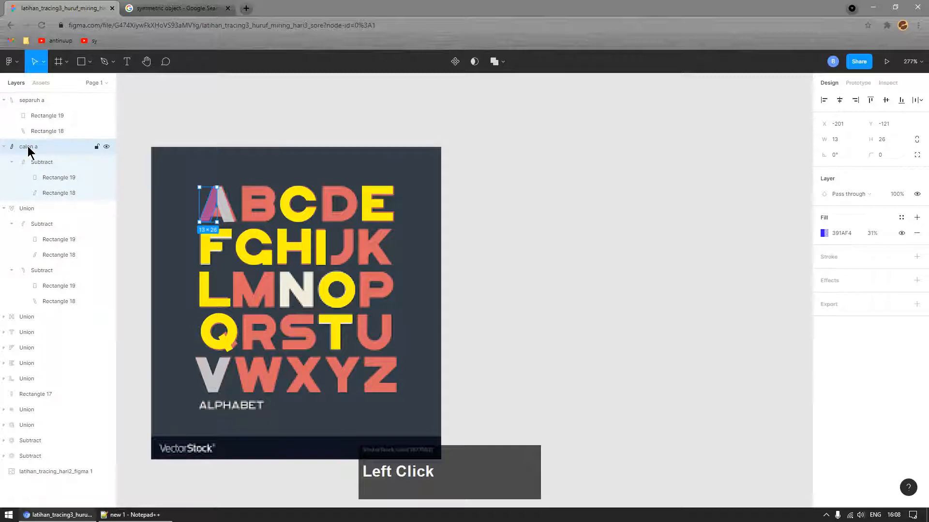
pyautogui.press('Delete')
pyautogui.click(28, 151)
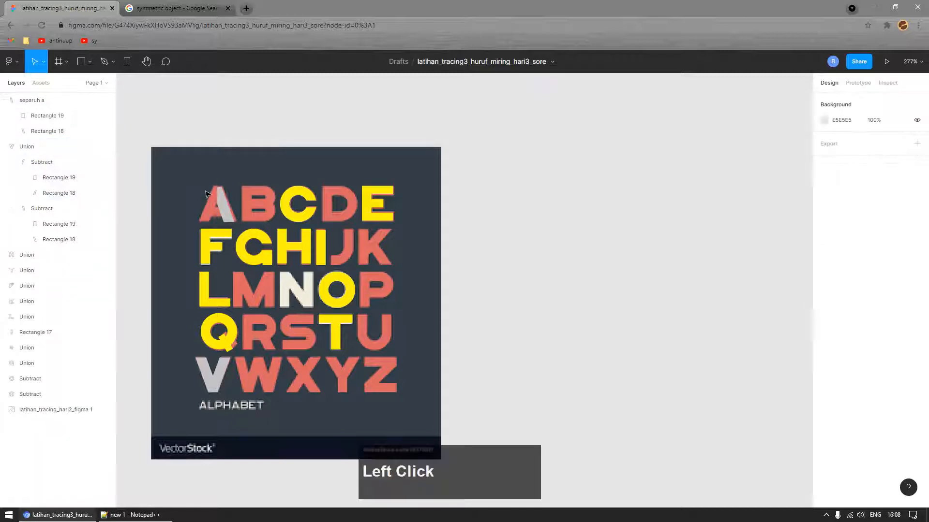
# - Try flipping "separuh a" horizontally and back, and fit it over the right leg of the A at X -174, Y -122
pyautogui.scroll(5, 220, 214)
pyautogui.scroll(3, 219, 215)
pyautogui.click(242, 207)
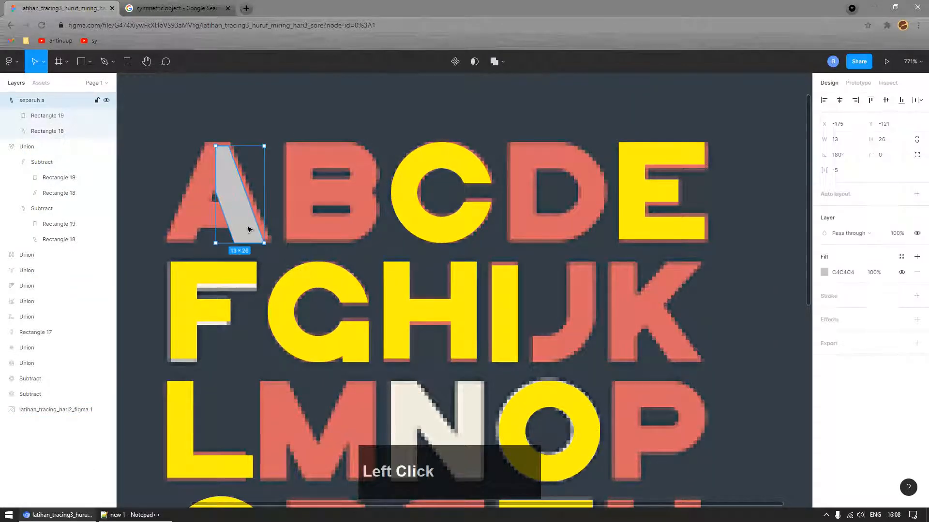
pyautogui.moveTo(256, 210); pyautogui.dragTo(267, 220)
pyautogui.hotkey('shift', 'h')
pyautogui.scroll(-4, 248, 219)
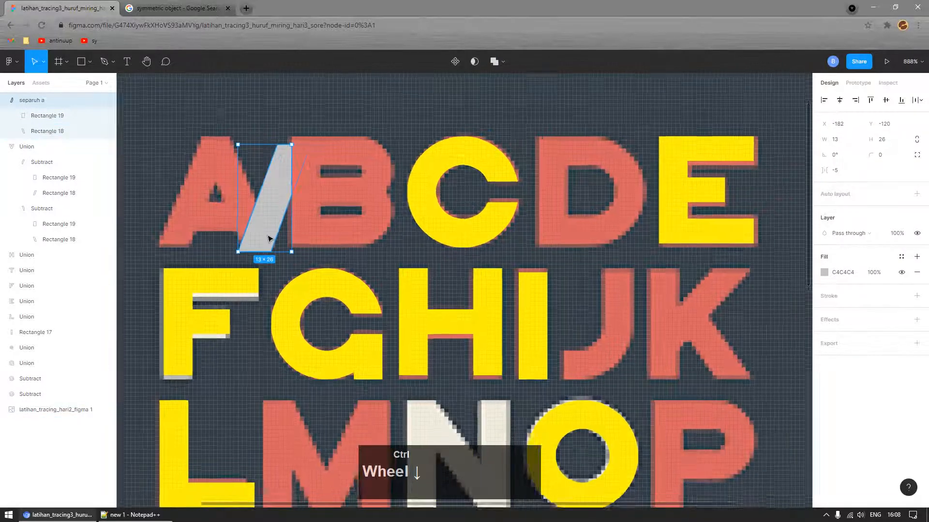
pyautogui.scroll(2, 189, 205)
pyautogui.scroll(5, 256, 211)
pyautogui.hotkey('shift', 'h')
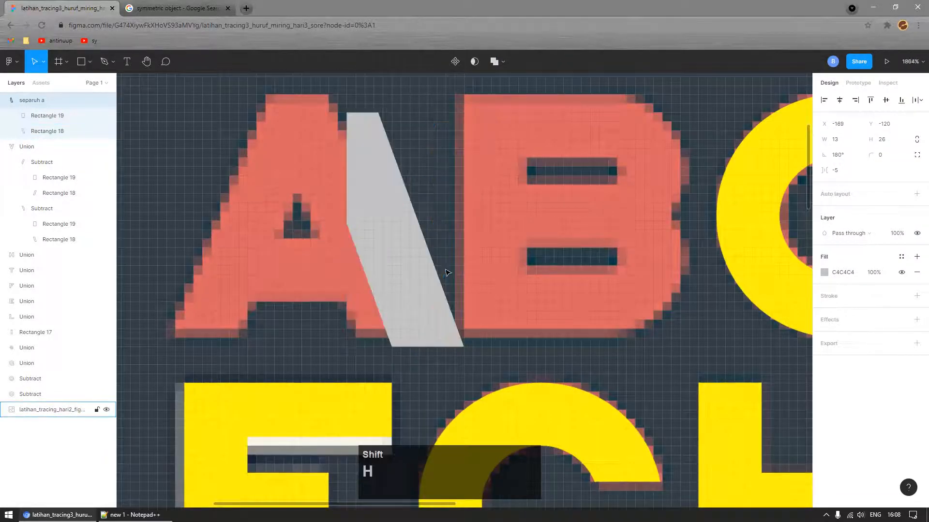
pyautogui.moveTo(448, 274); pyautogui.dragTo(363, 271)
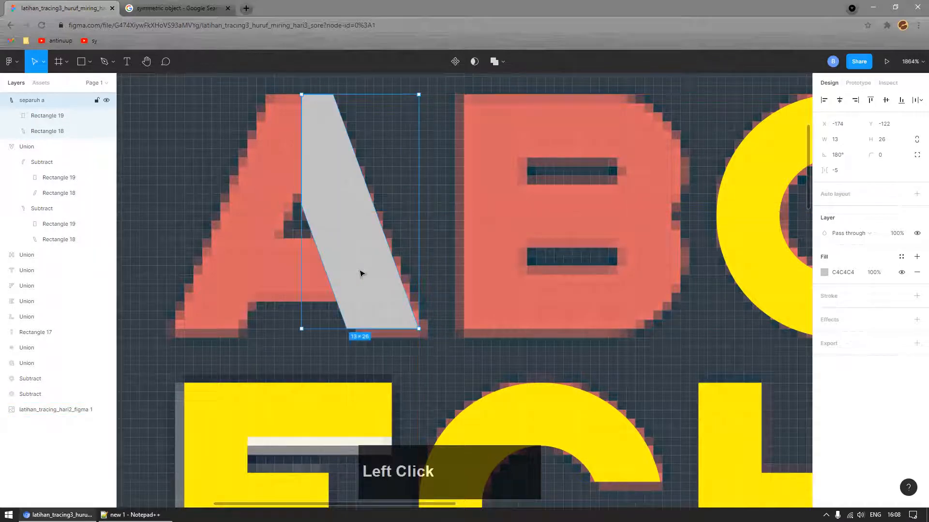
# - Flip "separuh a" horizontally and place it over the left leg of the A at X -201, Y -122
pyautogui.hotkey('shift', 'h')
pyautogui.moveTo(355, 311); pyautogui.dragTo(227, 312)
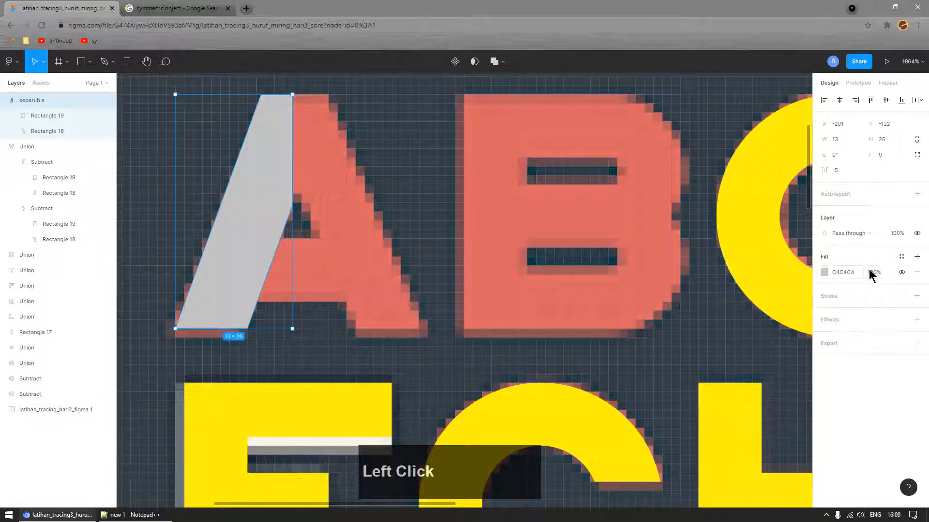
pyautogui.click(373, 241)
# - Change the fill of "separuh a" to a semi-transparent blue so the traced letter shows through
pyautogui.click(234, 240)
pyautogui.click(824, 272)
pyautogui.click(791, 303)
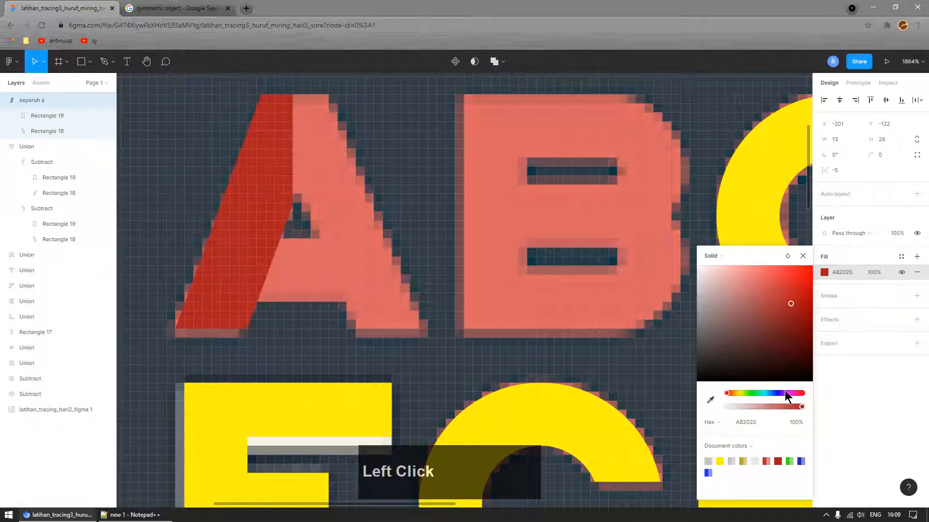
pyautogui.click(779, 393)
pyautogui.moveTo(788, 407); pyautogui.dragTo(762, 406)
pyautogui.click(373, 308)
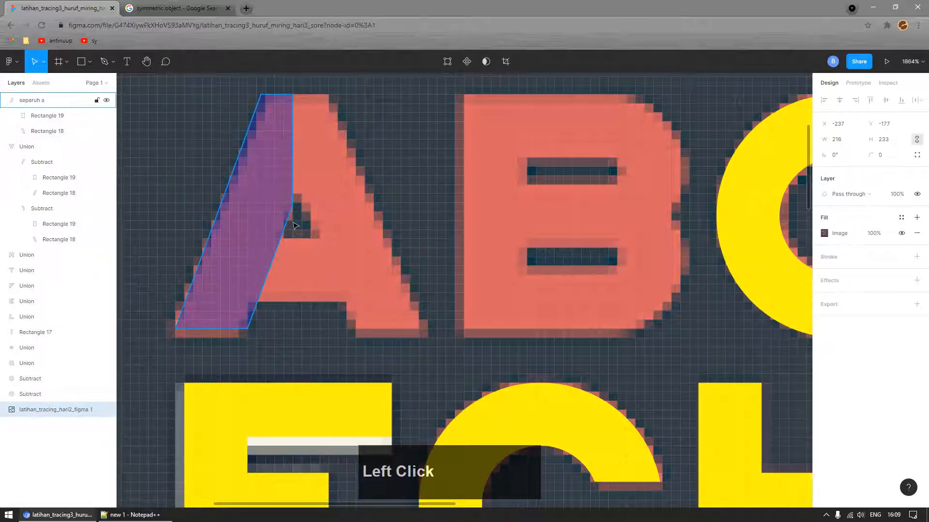
# - Inspect Rectangle 19 and Rectangle 18 inside "separuh a", and move both out of it to the top level of the layers
pyautogui.keyDown('ctrl'); pyautogui.scroll(-2, 279, 173); pyautogui.keyUp('ctrl')
pyautogui.click(46, 116)
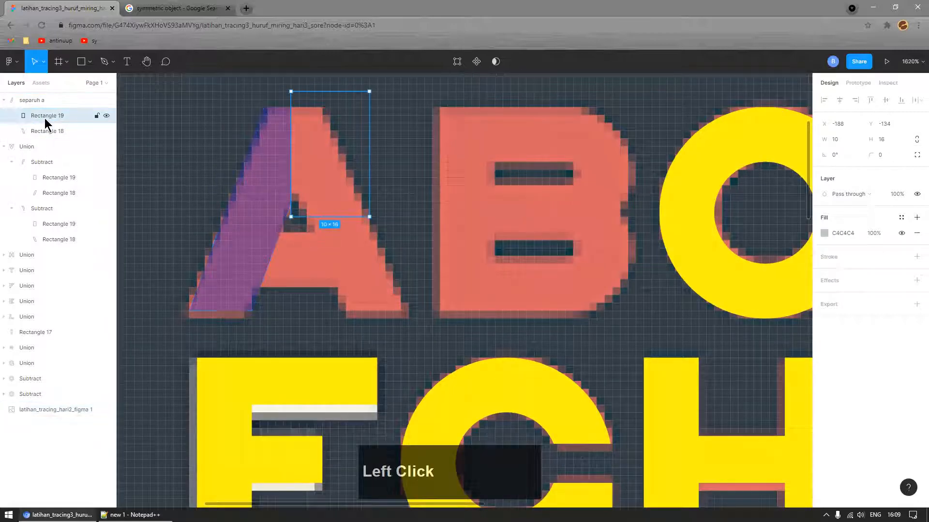
pyautogui.keyDown('ctrl'); pyautogui.scroll(-2, 162, 189); pyautogui.keyUp('ctrl')
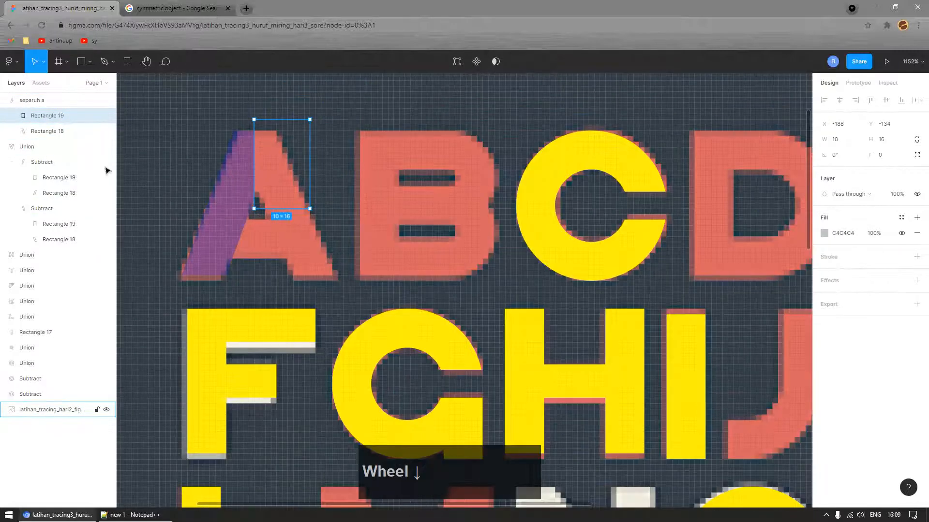
pyautogui.click(49, 131)
pyautogui.click(41, 117)
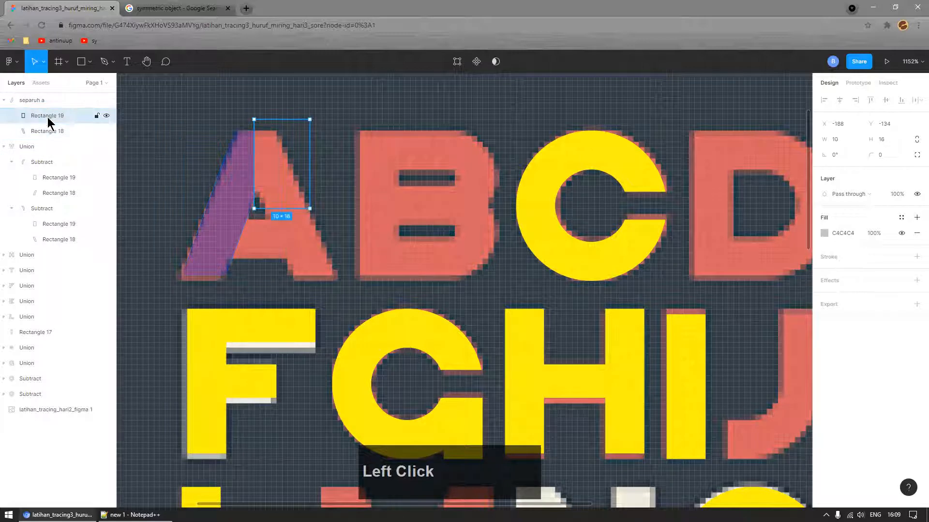
pyautogui.keyDown('shift'); pyautogui.click(45, 128); pyautogui.keyUp('shift')
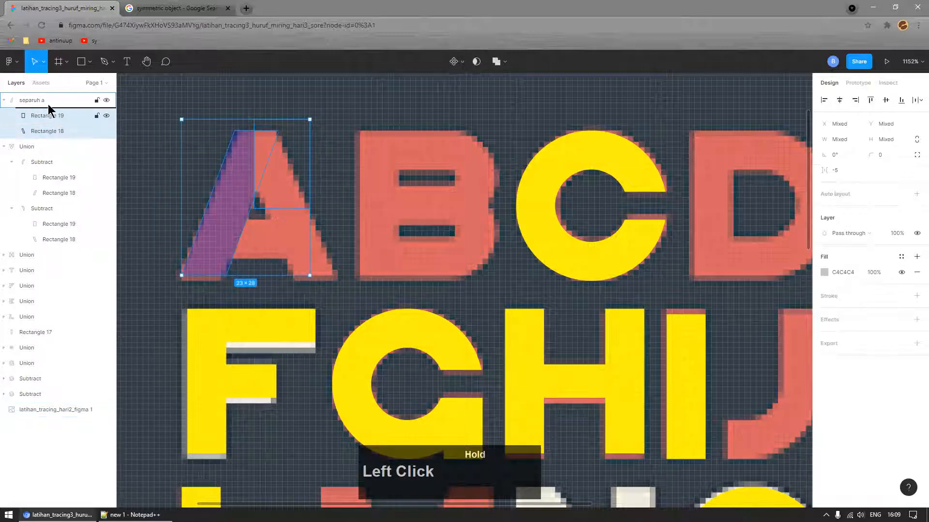
pyautogui.moveTo(47, 95); pyautogui.dragTo(47, 96)
pyautogui.click(280, 244)
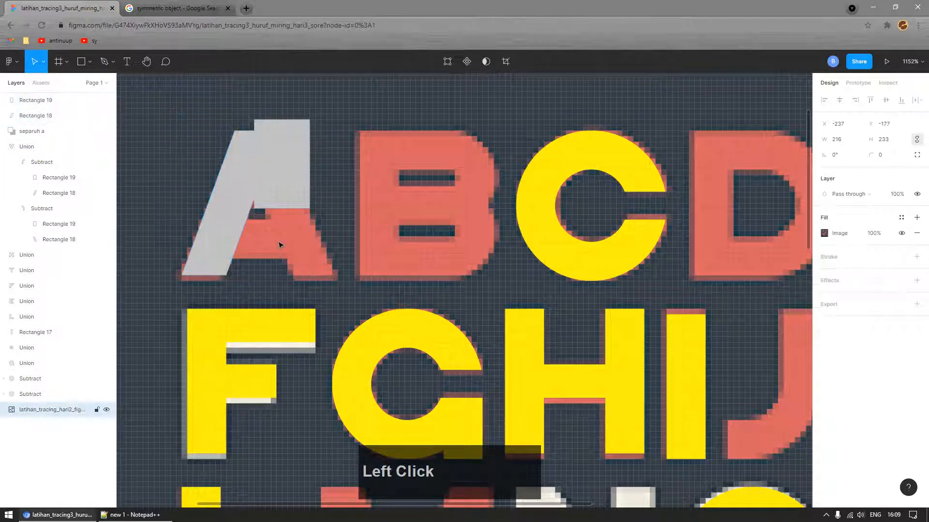
# - Delete the "separuh a" layer and fill the two loose rectangles over the A with blue 1629D8 at 40% opacity
pyautogui.click(33, 132)
pyautogui.press('Delete')
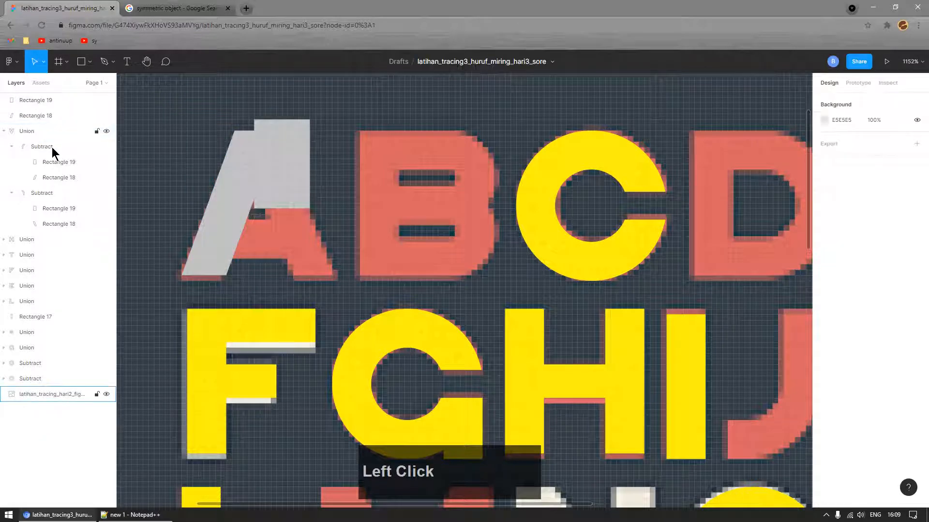
pyautogui.click(265, 182)
pyautogui.keyDown('shift'); pyautogui.click(242, 203); pyautogui.keyUp('shift')
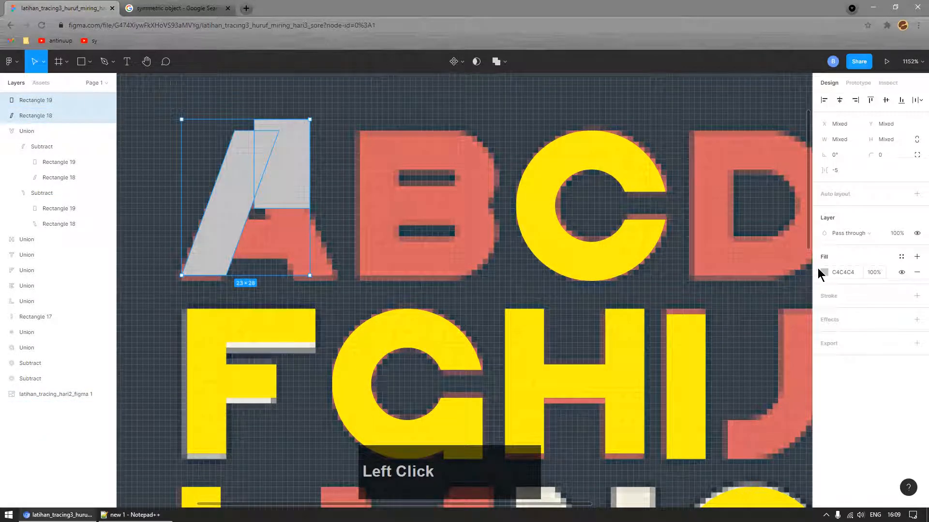
pyautogui.click(823, 272)
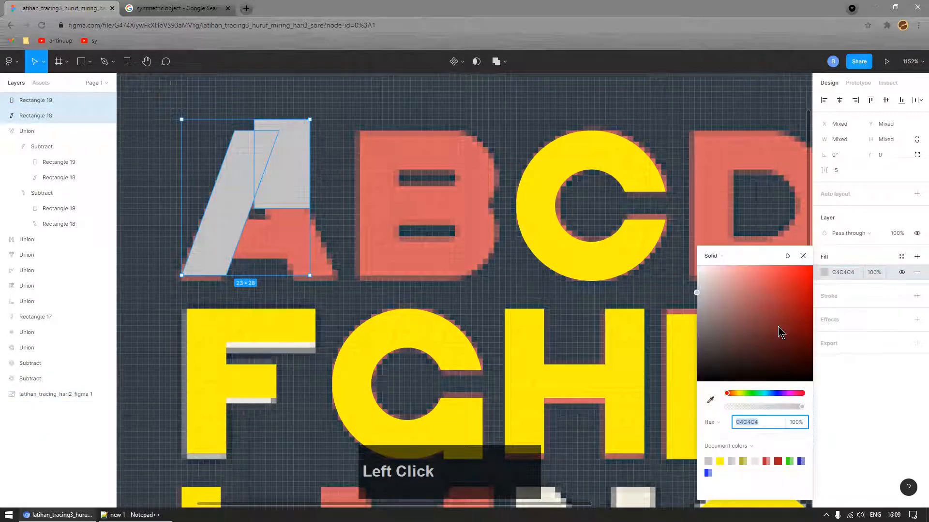
pyautogui.click(776, 394)
pyautogui.click(801, 283)
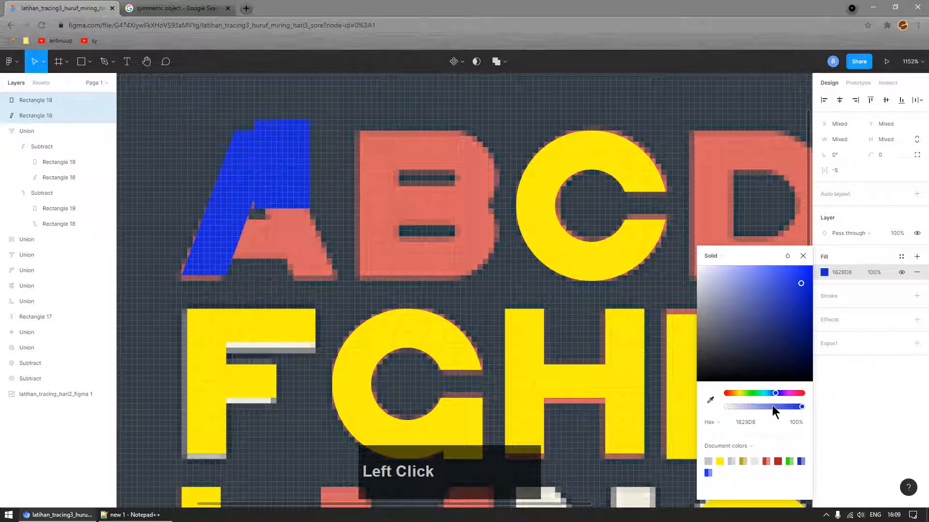
pyautogui.moveTo(772, 406); pyautogui.dragTo(757, 406)
pyautogui.click(284, 220)
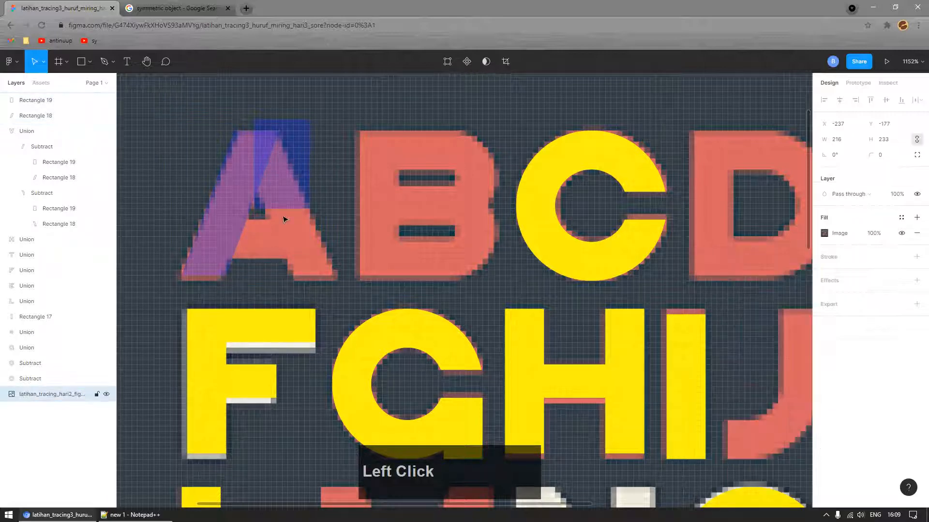
# - Change the fill of Rectangle 19 over the A to green 2CFC4D, keeping 40% opacity
pyautogui.click(284, 205)
pyautogui.click(823, 234)
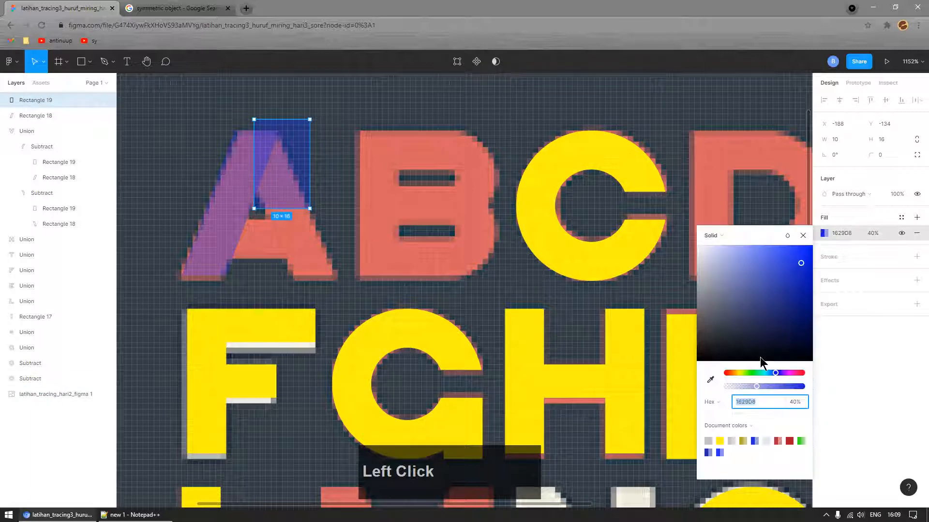
pyautogui.click(754, 374)
pyautogui.moveTo(785, 288); pyautogui.dragTo(794, 257)
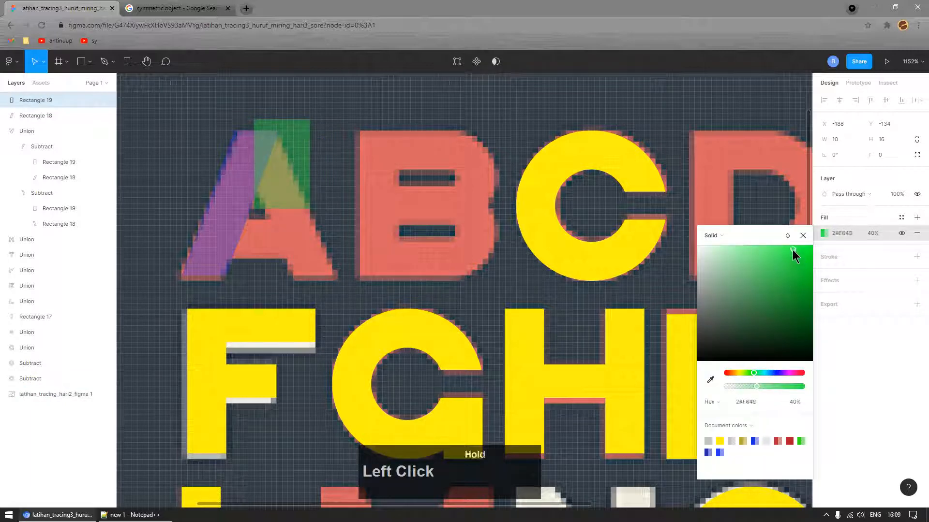
pyautogui.click(307, 263)
# - Extend the green rectangle downward to a height of 27 and move it to X -187, Y -123
pyautogui.scroll(5, 242, 227)
pyautogui.scroll(-5, 269, 83)
pyautogui.scroll(10, 269, 83)
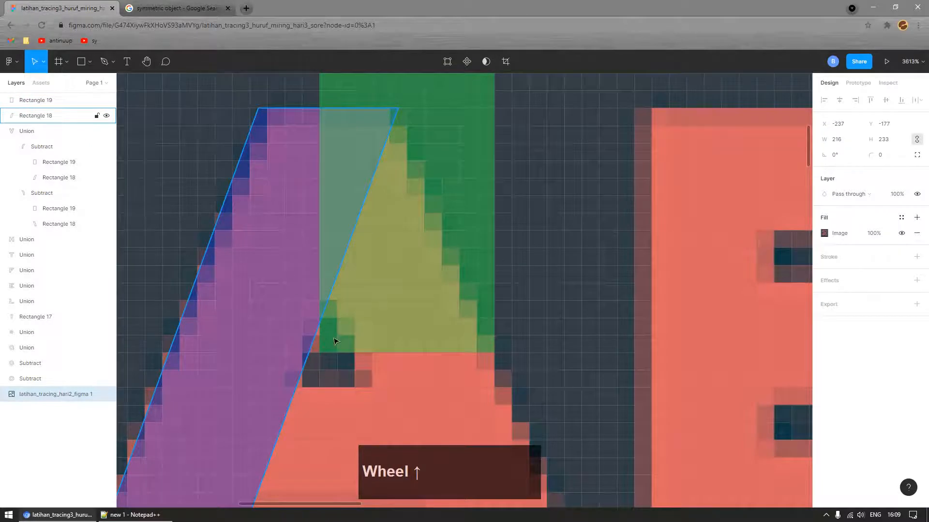
pyautogui.scroll(-3, 387, 305)
pyautogui.click(393, 314)
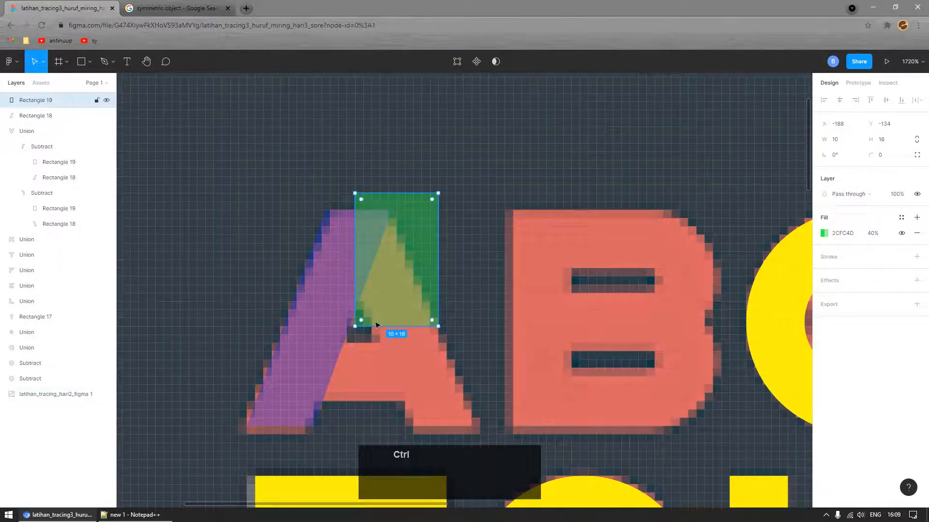
pyautogui.scroll(3, 377, 325)
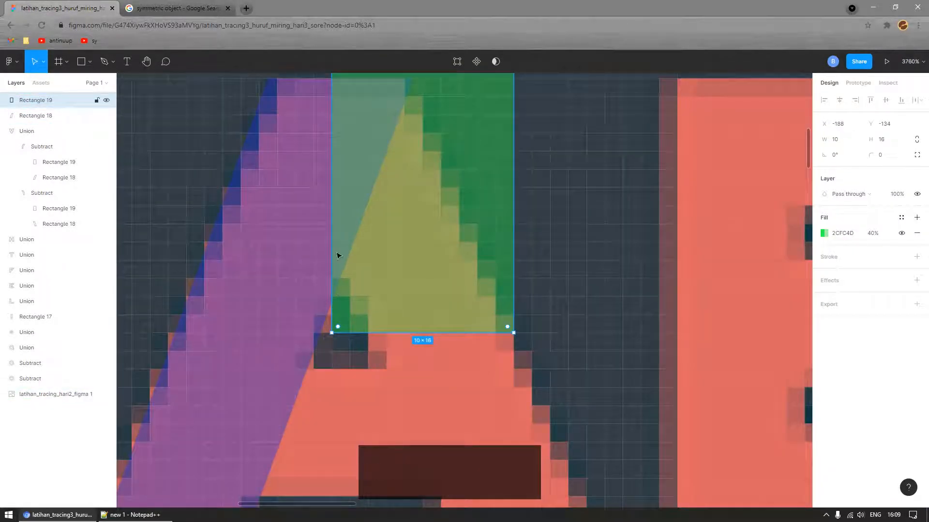
pyautogui.scroll(-3, 361, 340)
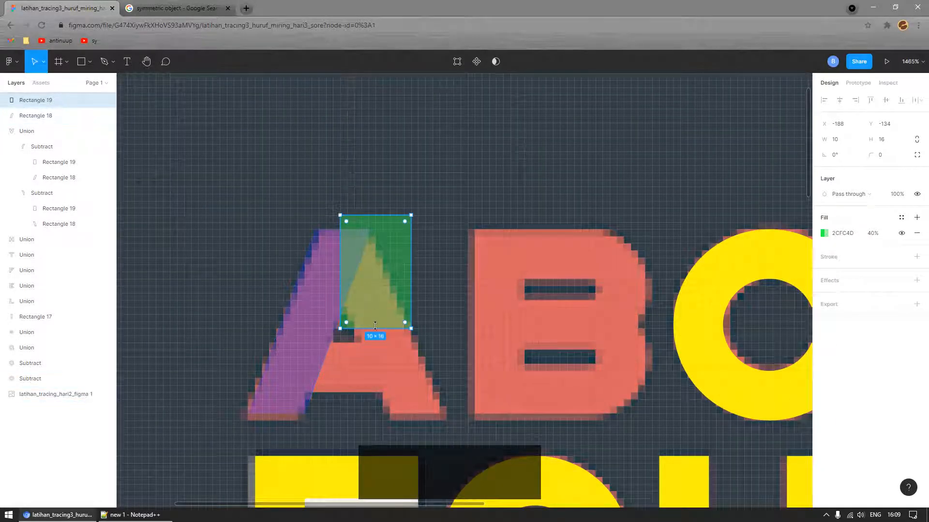
pyautogui.moveTo(375, 324); pyautogui.dragTo(376, 407)
pyautogui.scroll(3, 333, 319)
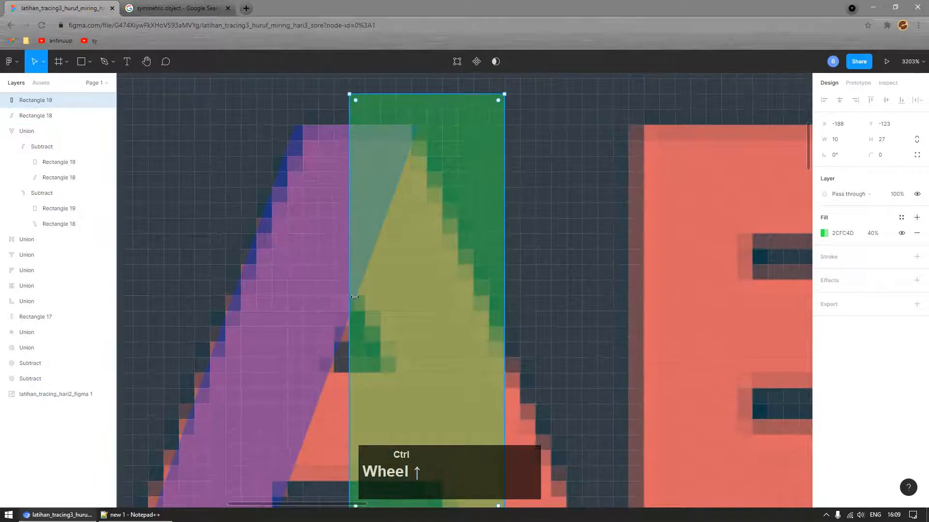
pyautogui.scroll(-3, 364, 297)
pyautogui.moveTo(375, 292)
pyautogui.mouseDown()
pyautogui.moveTo(393, 292)
pyautogui.moveTo(386, 289)
pyautogui.mouseUp()
# - Reshape the slanted blue rectangle by moving its top-right corner to X -185 and its top-left corner to X -191, both at Y -148
pyautogui.click(345, 283)
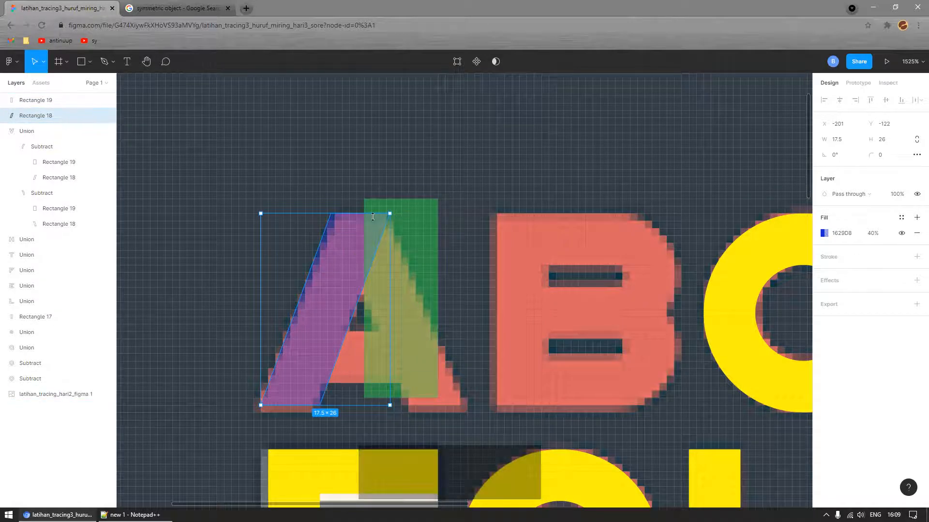
pyautogui.scroll(2, 375, 227)
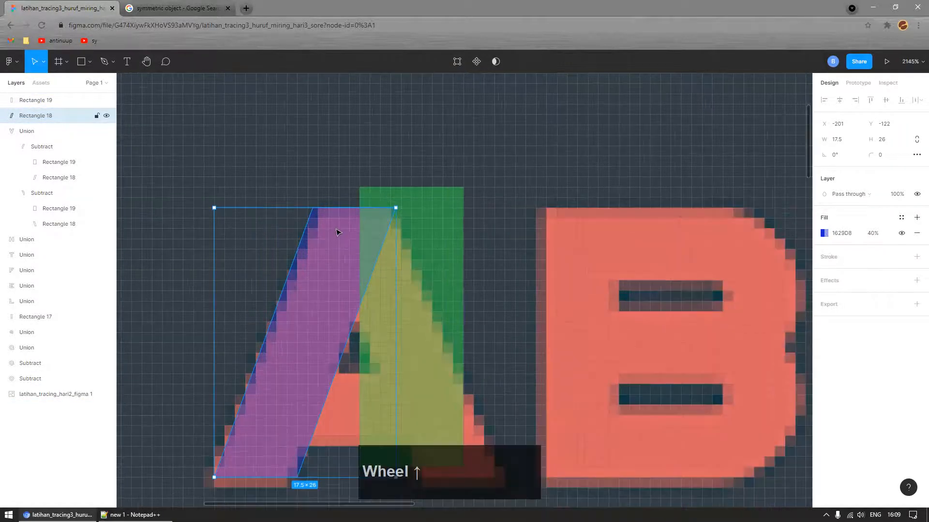
pyautogui.scroll(-1, 340, 238)
pyautogui.doubleClick(340, 237)
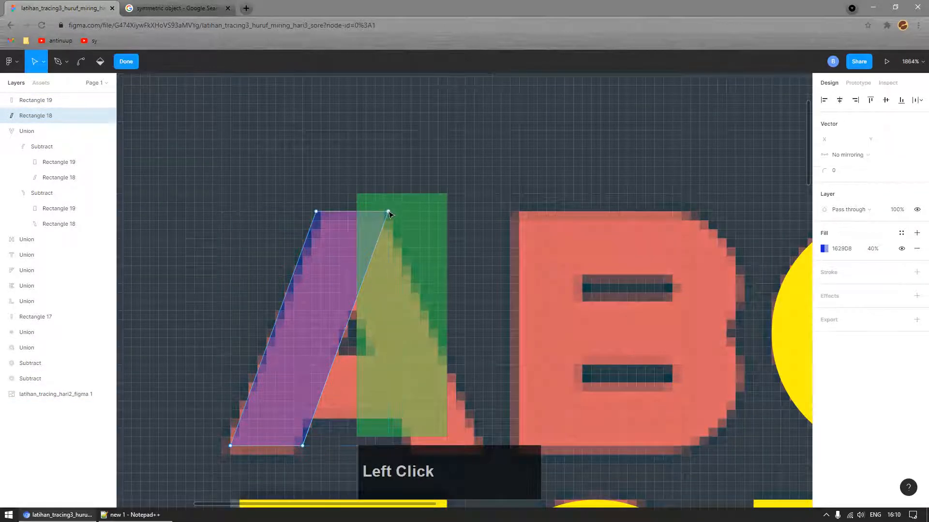
pyautogui.moveTo(389, 212); pyautogui.dragTo(374, 213)
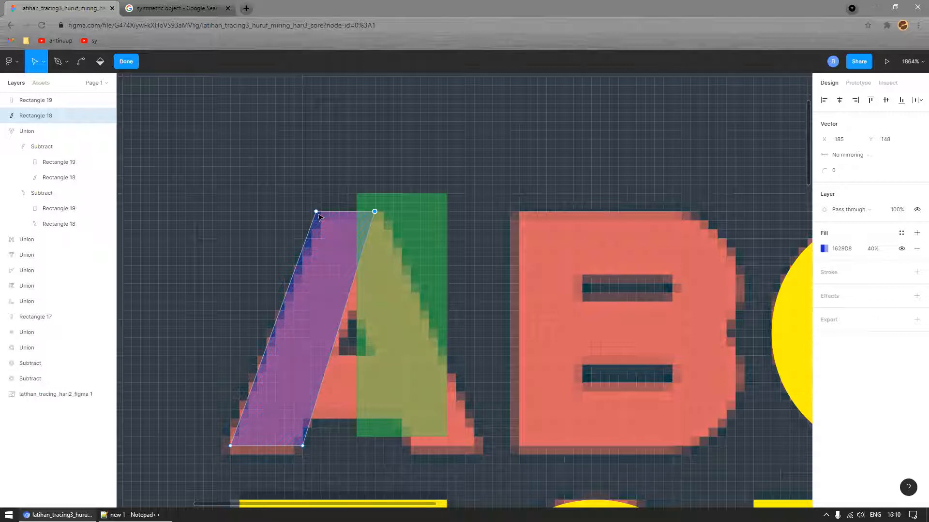
pyautogui.moveTo(318, 214); pyautogui.dragTo(323, 216)
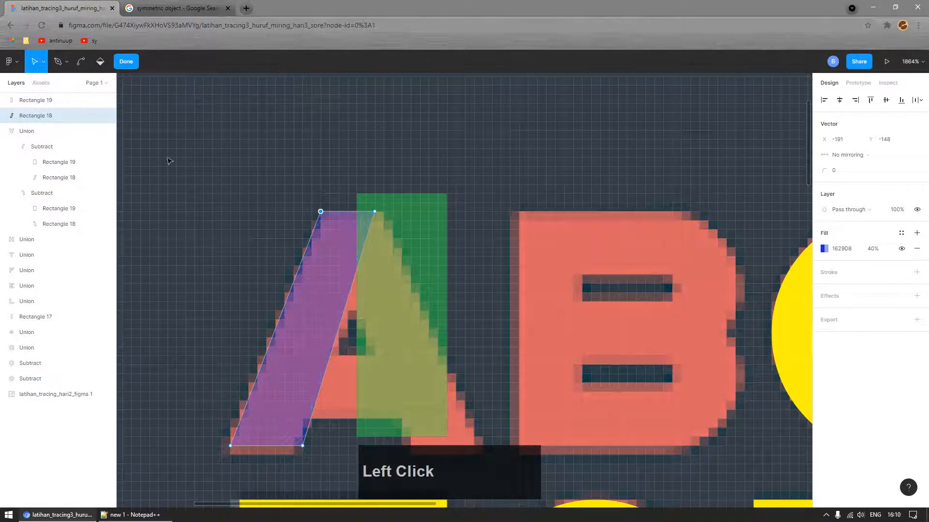
pyautogui.click(134, 67)
# - Subtract the green rectangle from the slanted blue shape to form the left half of the A
pyautogui.click(407, 307)
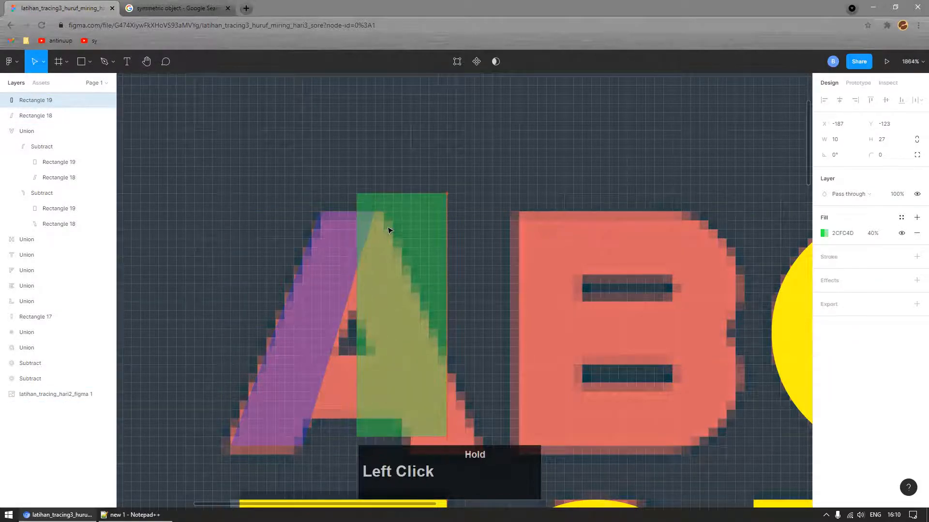
pyautogui.keyDown('shift'); pyautogui.click(345, 255); pyautogui.keyUp('shift')
pyautogui.click(505, 62)
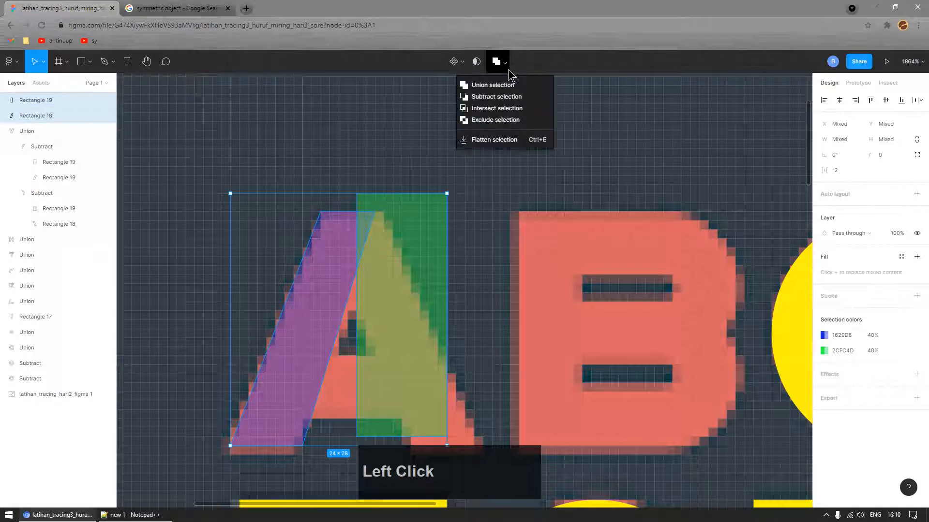
pyautogui.click(508, 96)
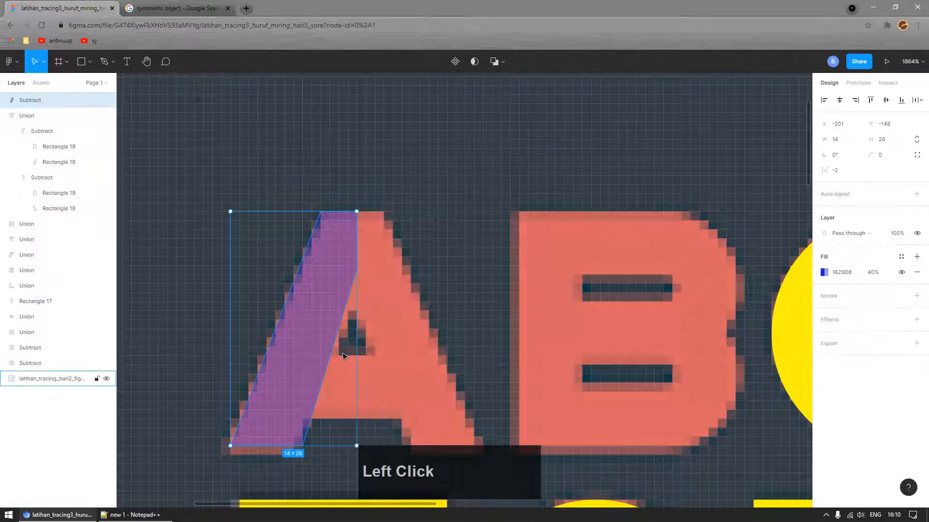
# - Duplicate the left half of the A, flip the copy horizontally and place it against the original at X -173, Y -148
pyautogui.hotkey('ctrl', 'd')
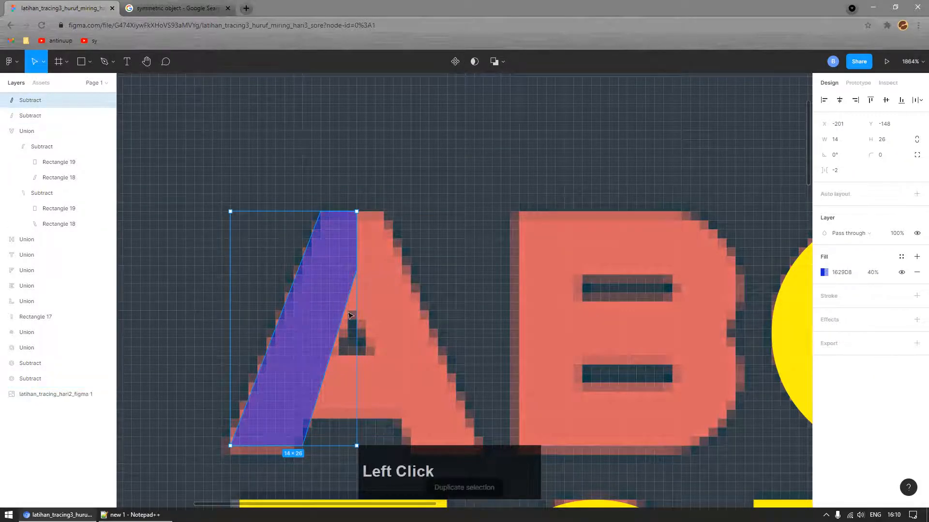
pyautogui.moveTo(339, 349); pyautogui.dragTo(465, 306)
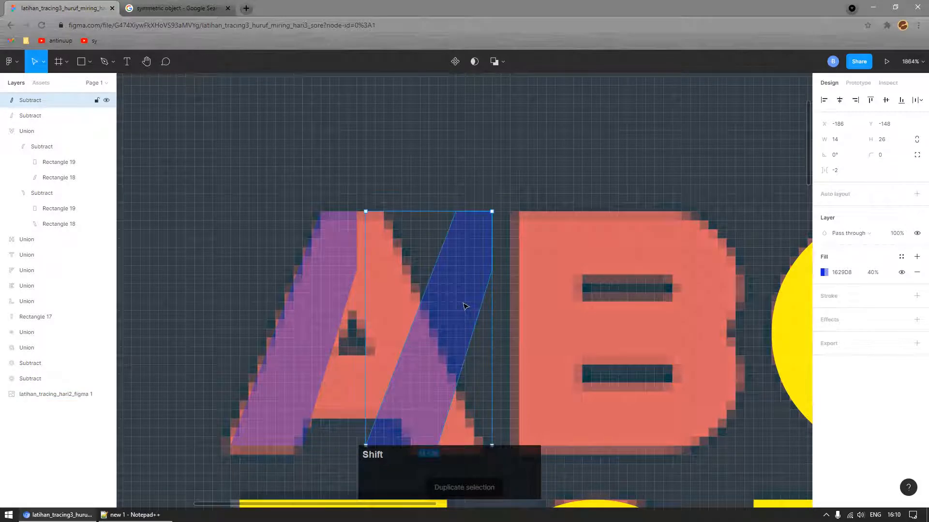
pyautogui.hotkey('shift', 'h')
pyautogui.scroll(-3, 387, 339)
pyautogui.scroll(2, 401, 353)
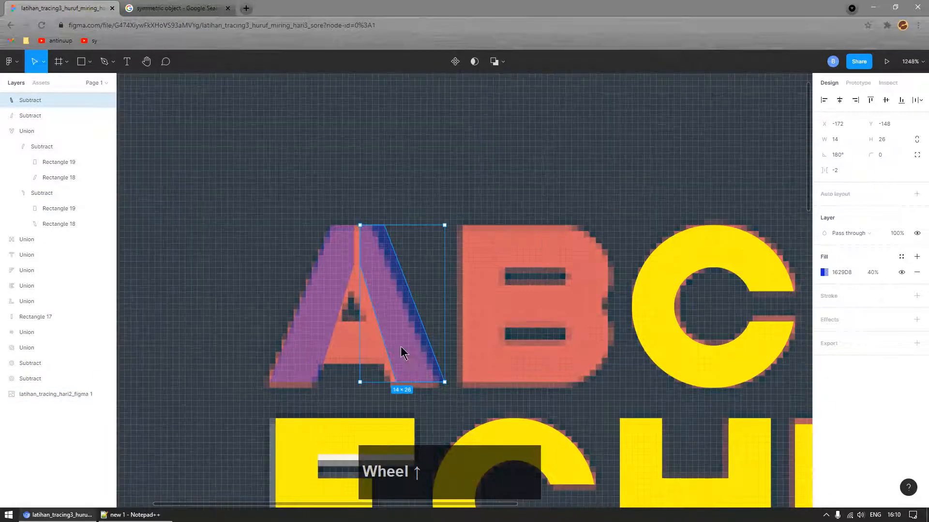
pyautogui.moveTo(375, 261); pyautogui.dragTo(372, 253)
# - Check the foot of the A's right half against the traced letter and shift that half to X -174
pyautogui.scroll(2, 392, 303)
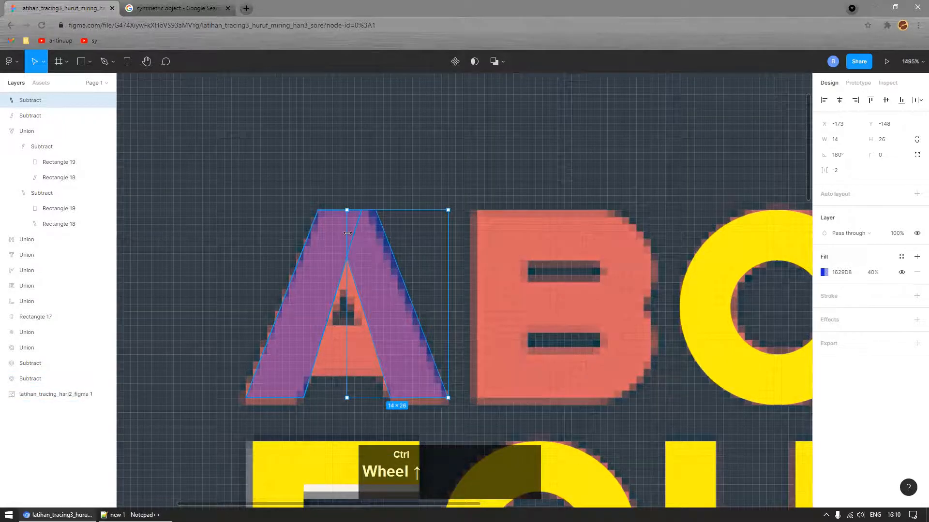
pyautogui.scroll(4, 371, 246)
pyautogui.scroll(-8, 460, 382)
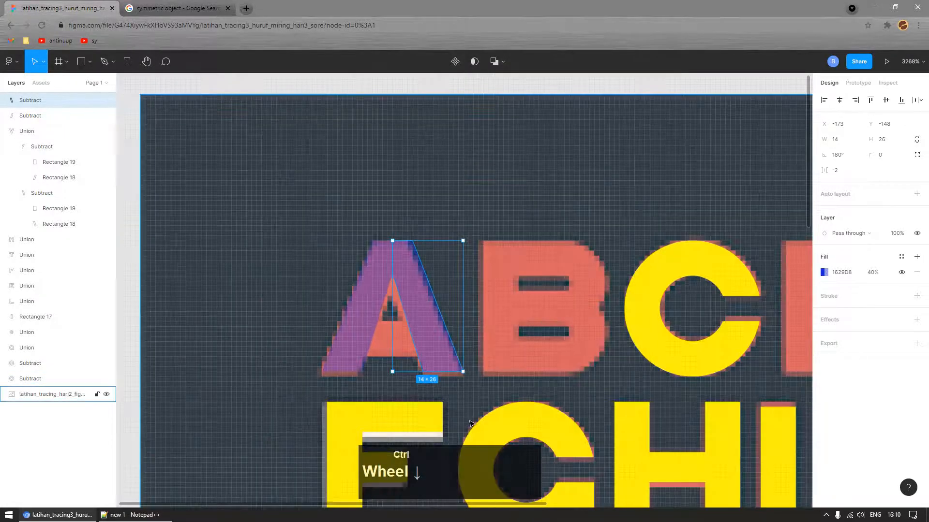
pyautogui.scroll(14, 462, 372)
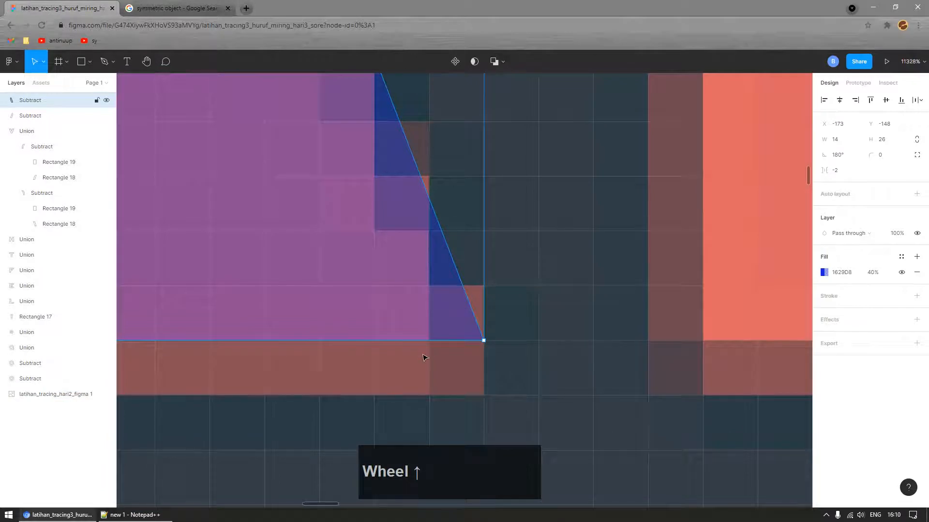
pyautogui.scroll(-8, 446, 322)
pyautogui.moveTo(433, 312); pyautogui.dragTo(419, 313)
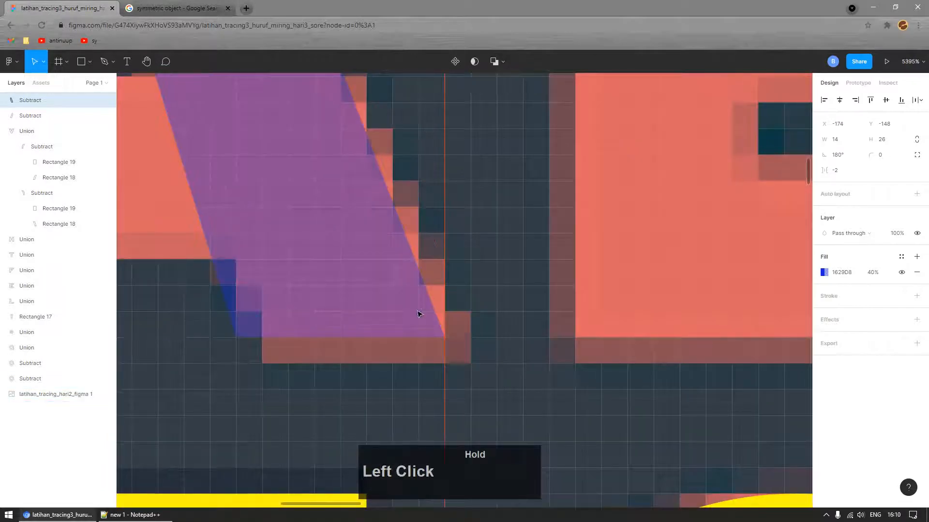
pyautogui.scroll(-10, 459, 298)
pyautogui.scroll(8, 347, 218)
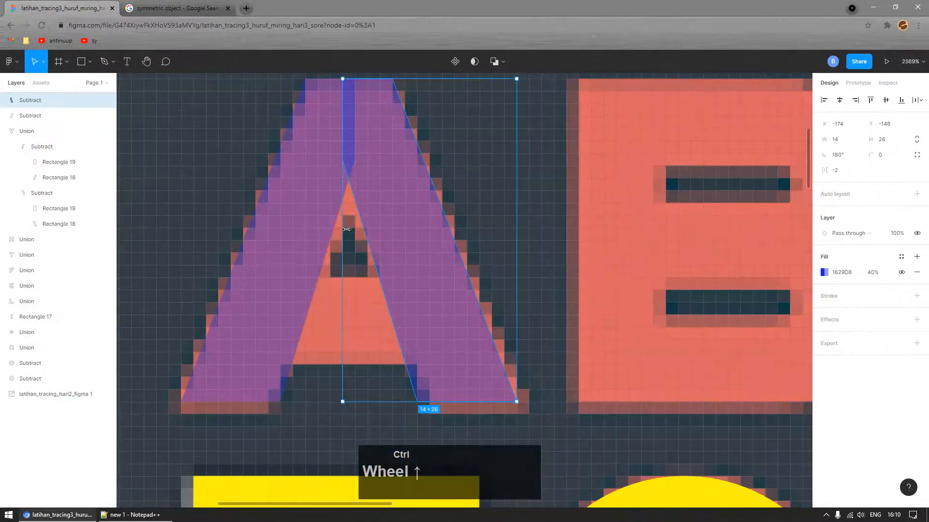
pyautogui.scroll(-4, 346, 217)
pyautogui.keyDown('shift'); pyautogui.click(303, 314); pyautogui.keyUp('shift')
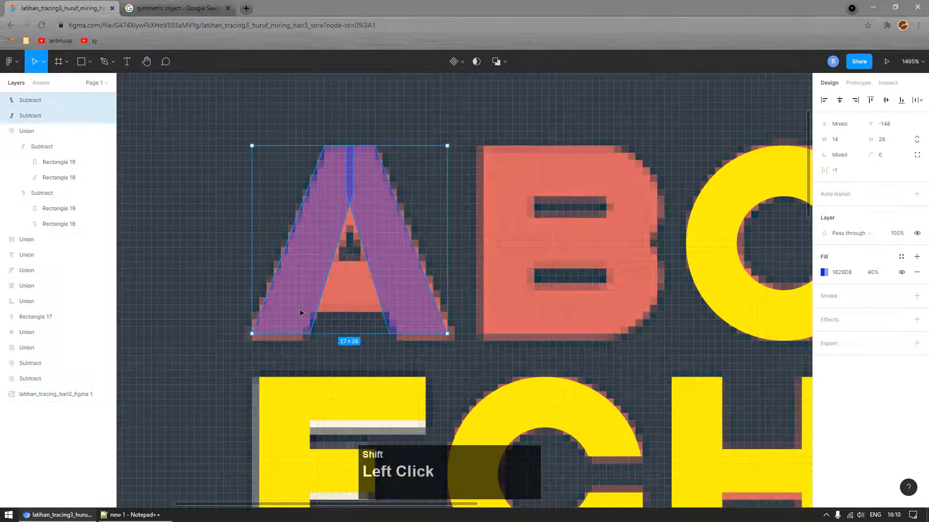
pyautogui.click(501, 278)
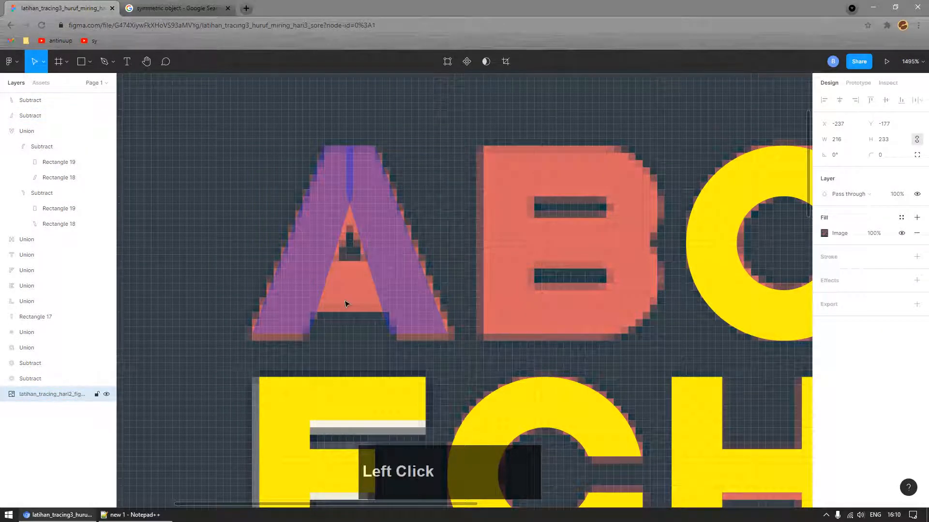
# - Draw a 15 × 7 rectangle as the A's crossbar and adjust its side edges so it sits at X -195, Y -132
pyautogui.press('r')
pyautogui.moveTo(301, 262)
pyautogui.mouseDown()
pyautogui.moveTo(373, 284)
pyautogui.moveTo(411, 312)
pyautogui.mouseUp()
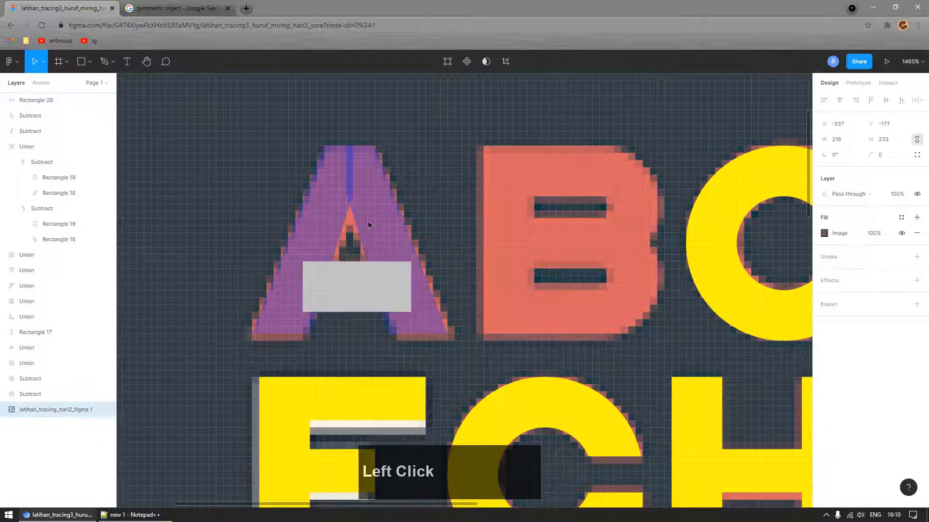
pyautogui.click(51, 116)
pyautogui.click(36, 135)
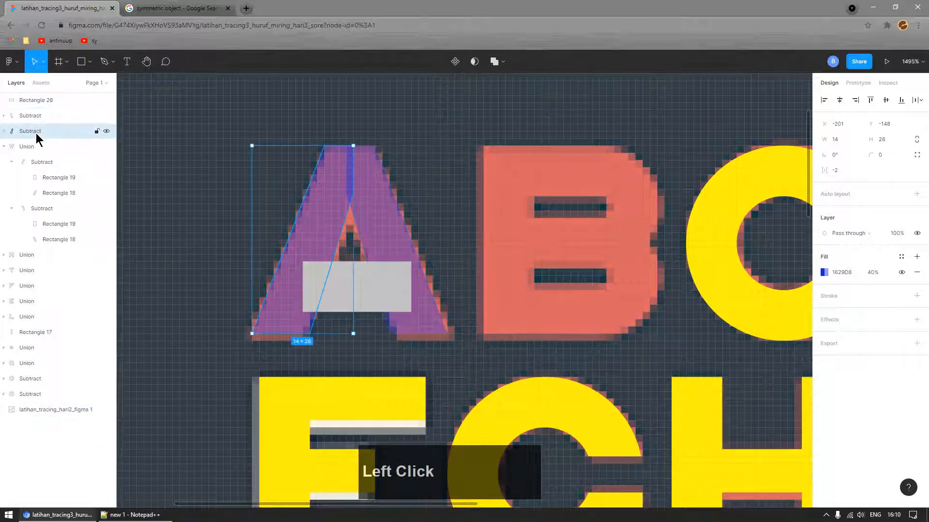
pyautogui.click(336, 291)
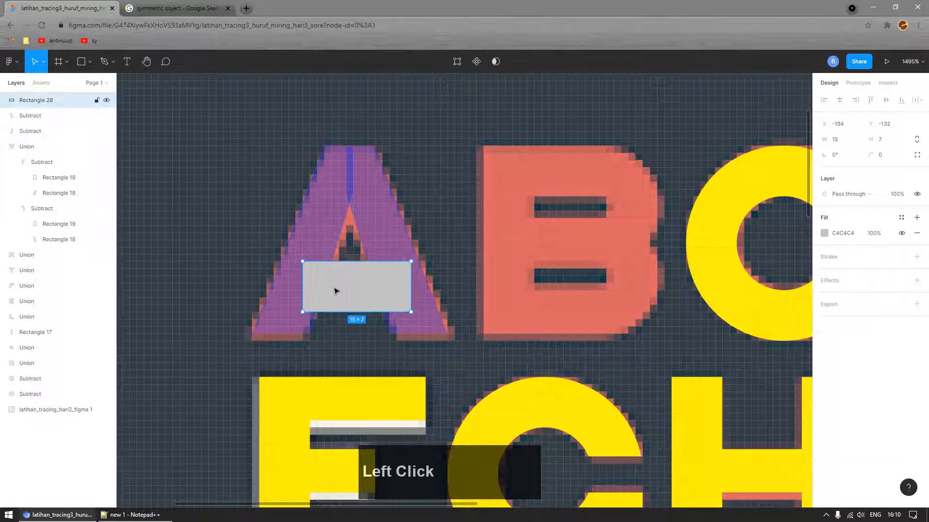
pyautogui.moveTo(301, 288); pyautogui.dragTo(296, 284)
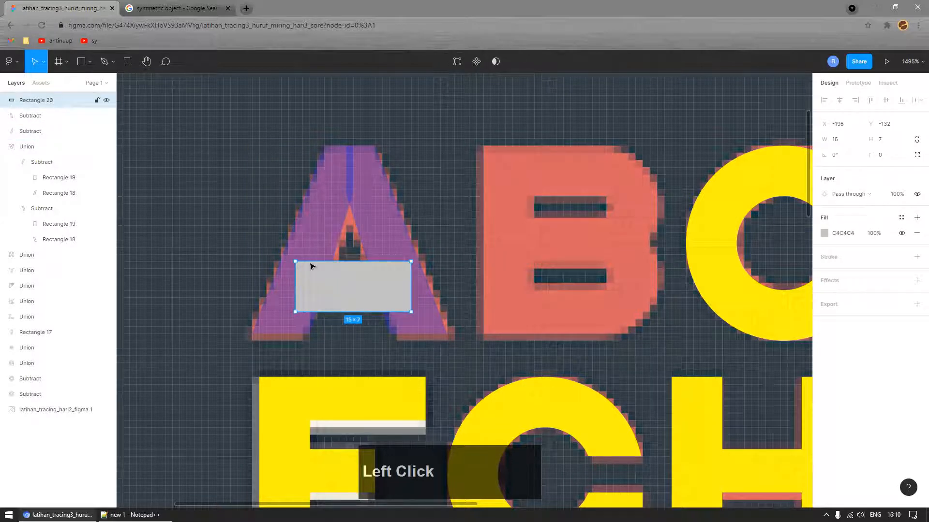
pyautogui.moveTo(405, 286); pyautogui.dragTo(398, 286)
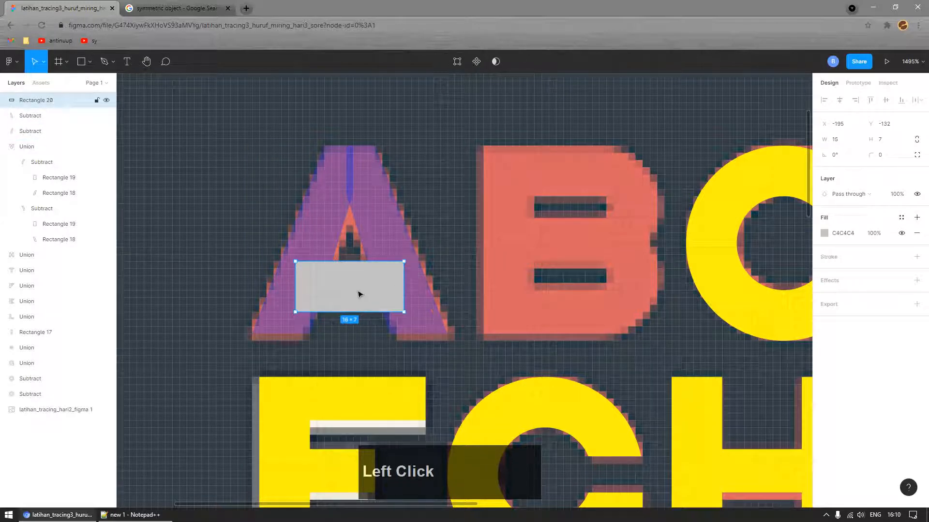
# - Unite the grey crossbar rectangle with both slanted halves of the A into one shape
pyautogui.keyDown('shift'); pyautogui.click(386, 240); pyautogui.keyUp('shift')
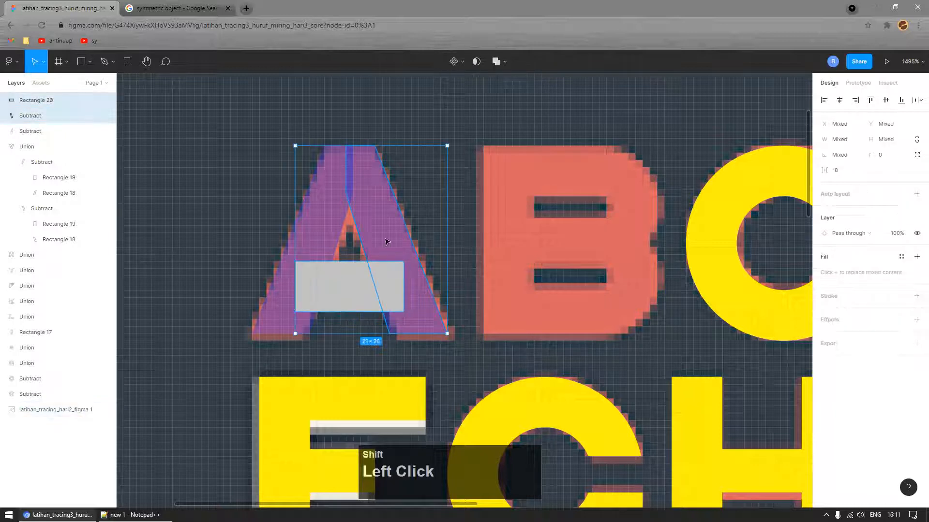
pyautogui.keyDown('shift'); pyautogui.click(330, 238); pyautogui.keyUp('shift')
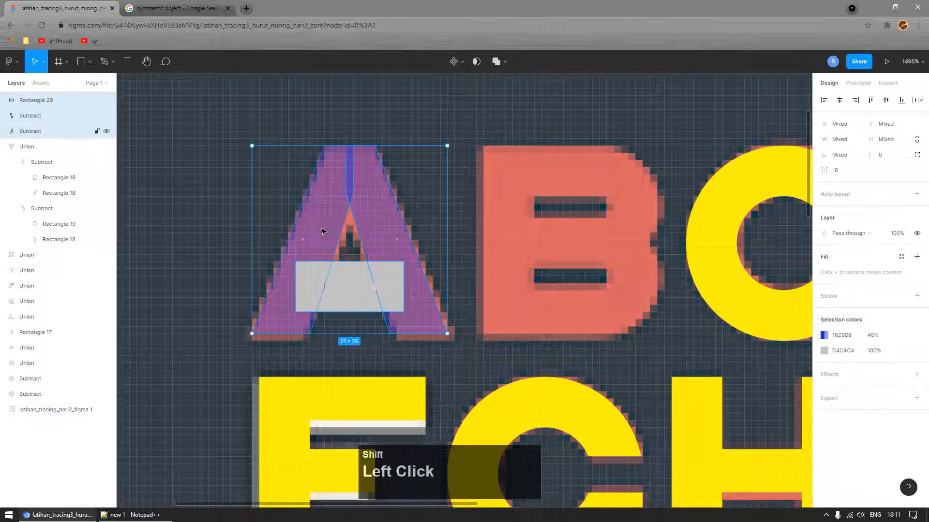
pyautogui.click(505, 62)
pyautogui.click(484, 85)
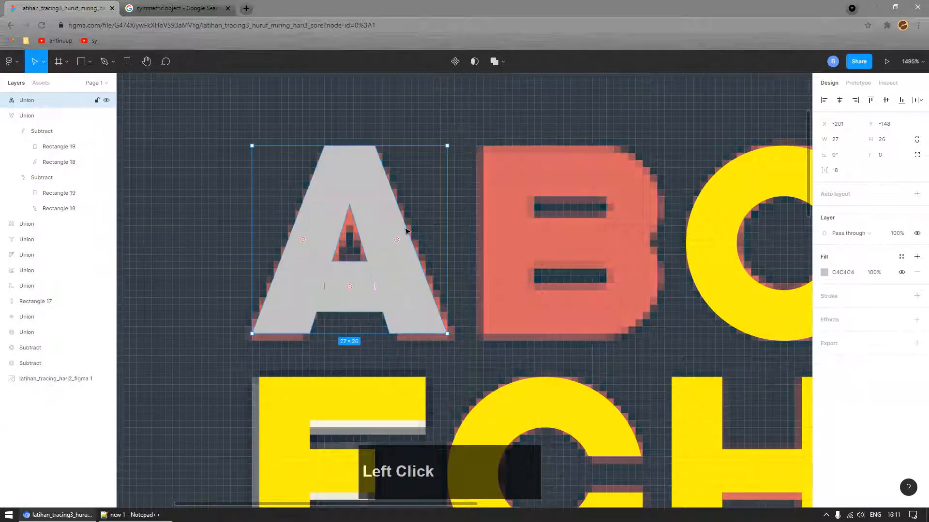
# - Fill the united A with solid blue 000AFF at 100% opacity
pyautogui.click(825, 272)
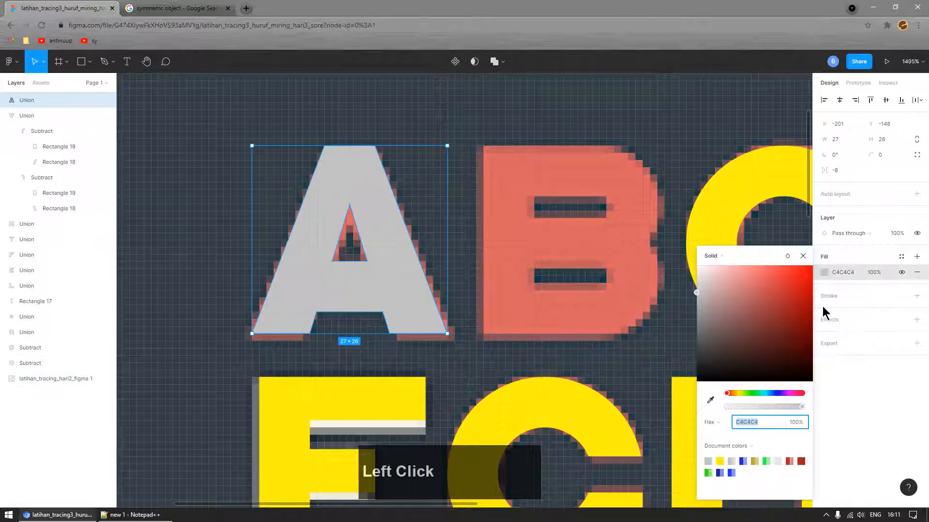
pyautogui.click(787, 284)
pyautogui.click(776, 394)
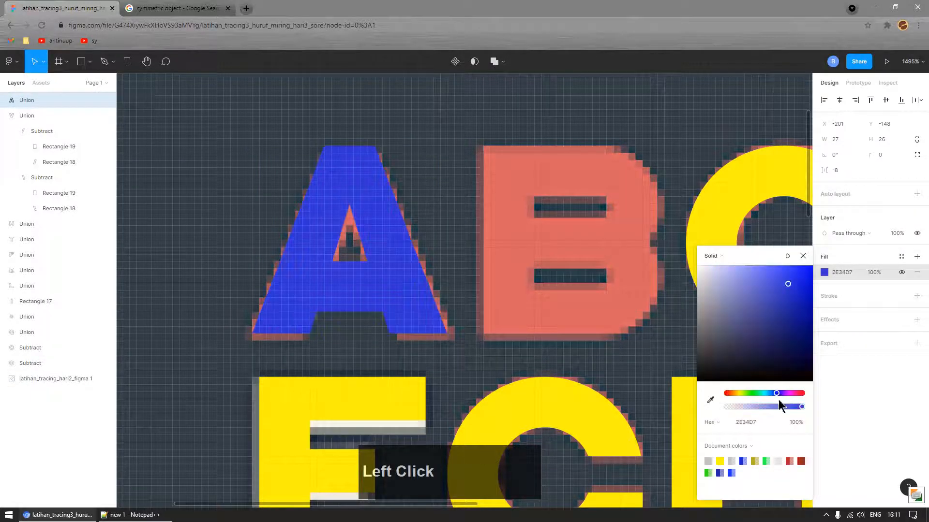
pyautogui.click(772, 406)
pyautogui.moveTo(765, 405); pyautogui.dragTo(803, 408)
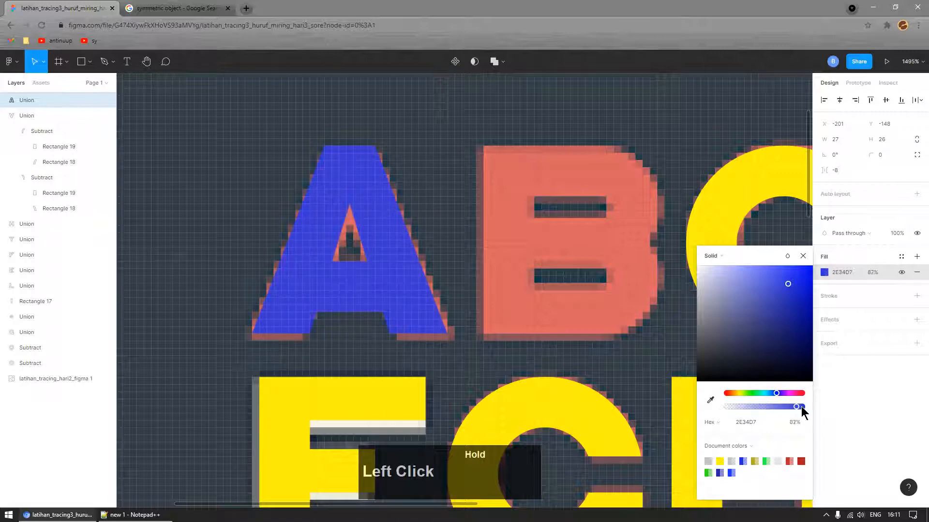
pyautogui.moveTo(788, 284); pyautogui.dragTo(822, 270)
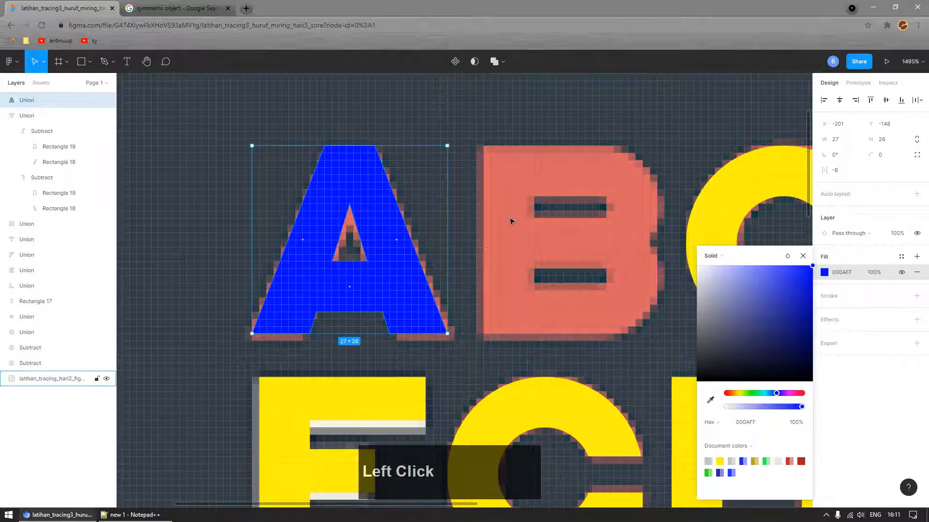
pyautogui.click(428, 238)
pyautogui.scroll(-10, 428, 238)
pyautogui.click(280, 275)
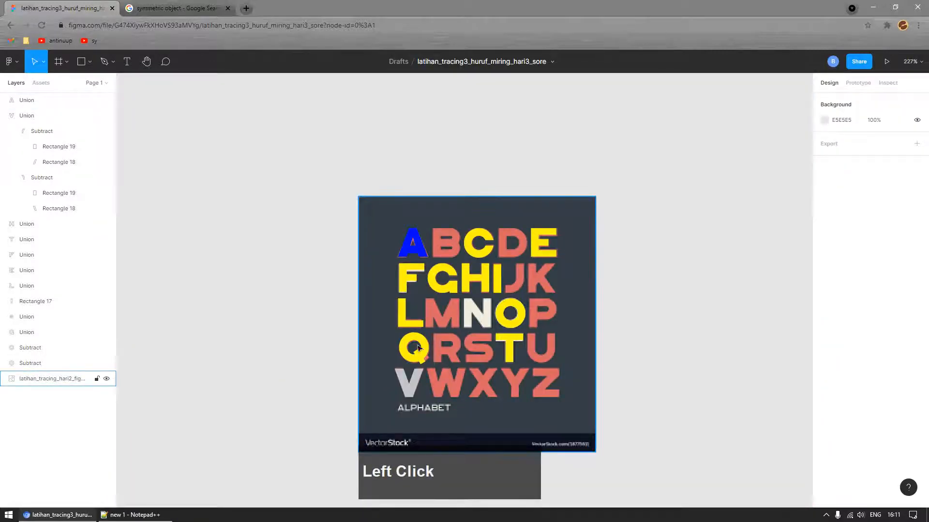
# - Give the A and V shapes together a solid green 00FF19 fill
pyautogui.click(416, 247)
pyautogui.keyDown('shift'); pyautogui.click(409, 382); pyautogui.keyUp('shift')
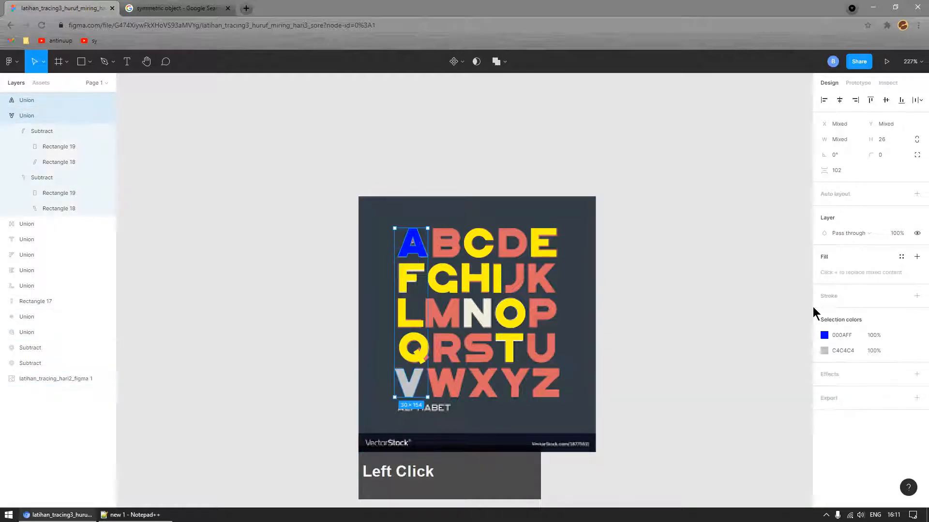
pyautogui.click(917, 256)
pyautogui.click(823, 272)
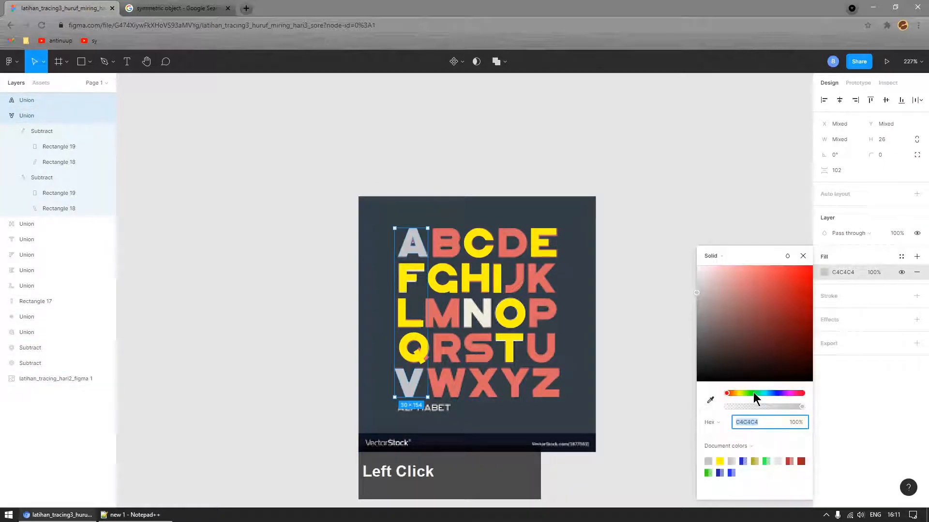
pyautogui.click(753, 392)
pyautogui.moveTo(779, 295); pyautogui.dragTo(815, 266)
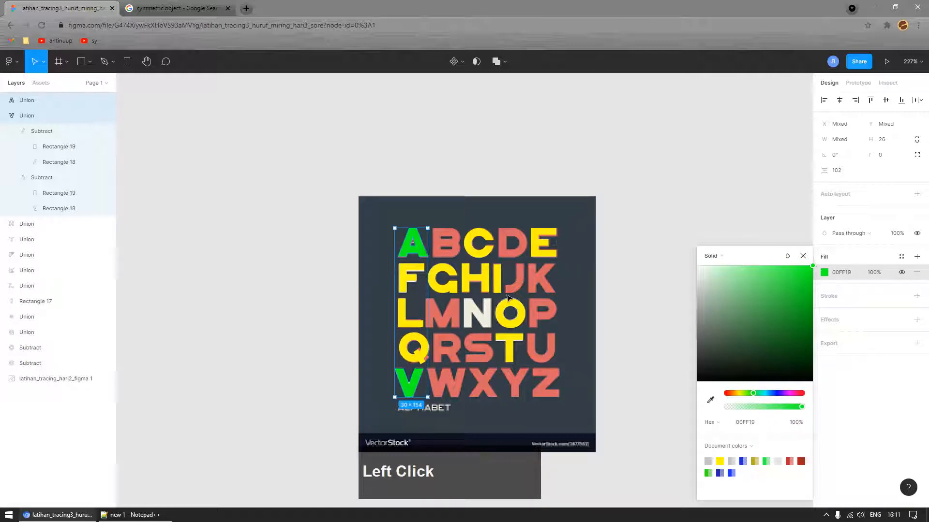
pyautogui.click(333, 299)
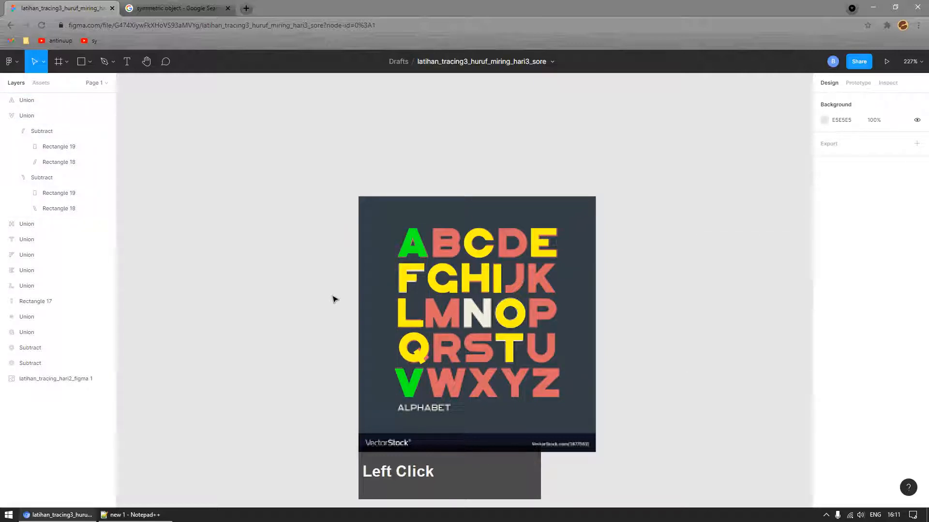
# - Duplicate the green V and place the copy over the left part of the W at X -175, Y -20
pyautogui.click(481, 391)
pyautogui.keyDown('ctrl'); pyautogui.scroll(3, 480, 387); pyautogui.keyUp('ctrl')
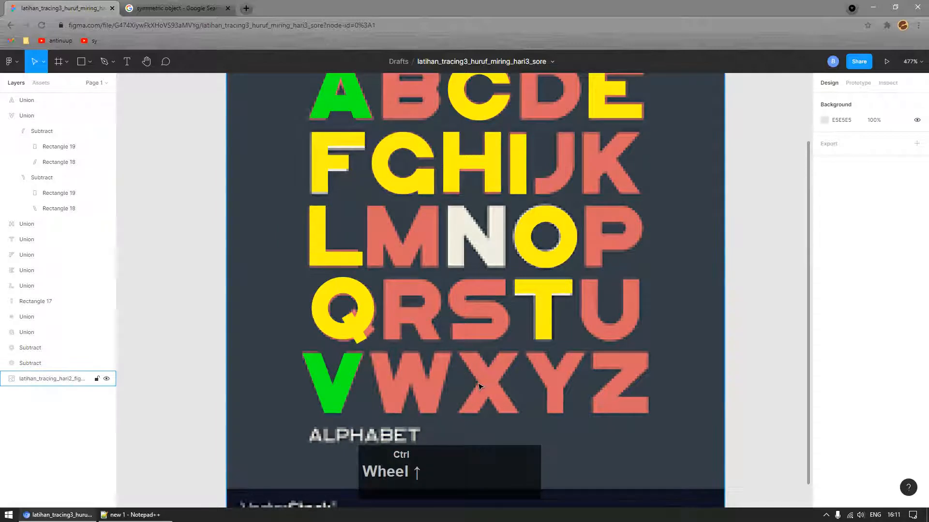
pyautogui.click(323, 386)
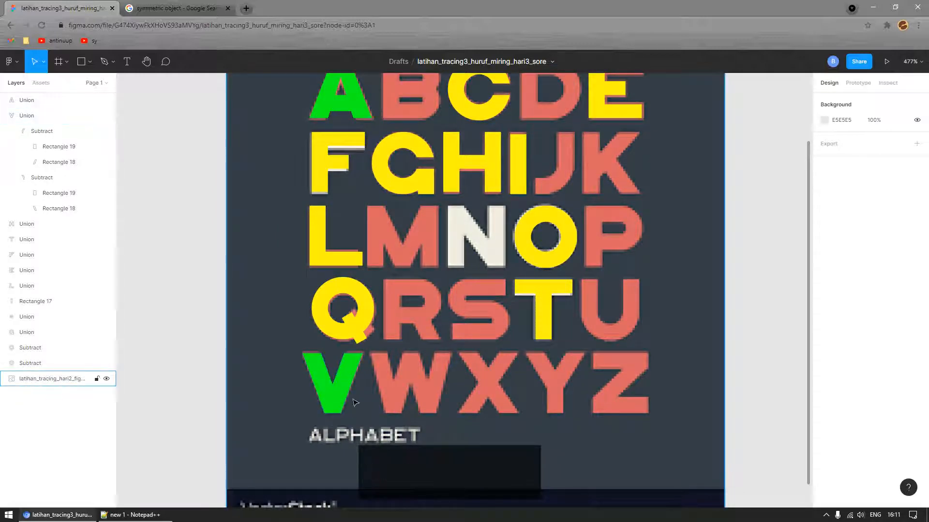
pyautogui.keyDown('ctrl'); pyautogui.scroll(2, 407, 402); pyautogui.keyUp('ctrl')
pyautogui.keyDown('ctrl'); pyautogui.scroll(2, 406, 403); pyautogui.keyUp('ctrl')
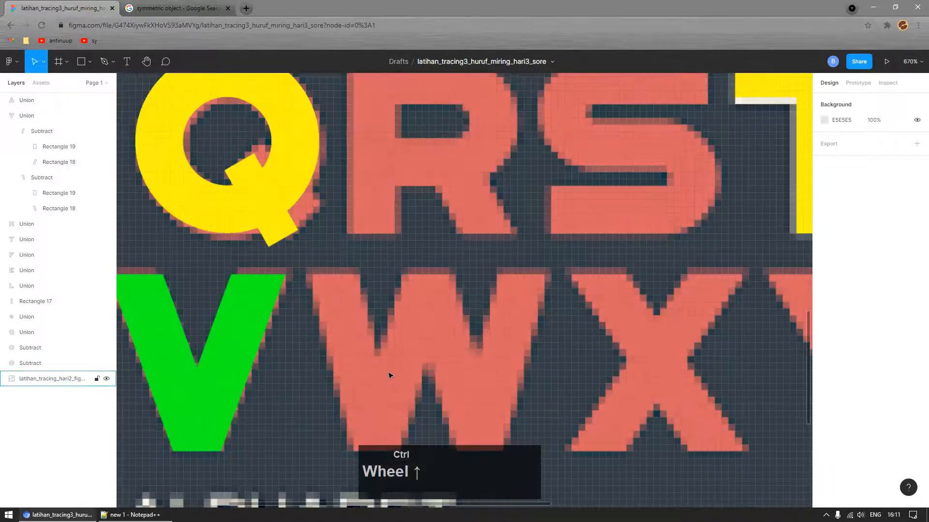
pyautogui.keyDown('ctrl'); pyautogui.scroll(-2, 296, 347); pyautogui.keyUp('ctrl')
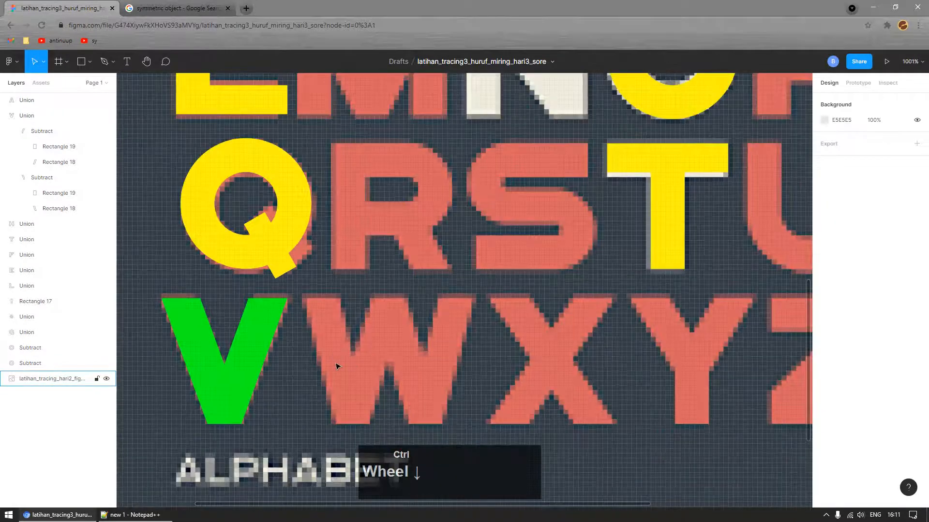
pyautogui.click(230, 396)
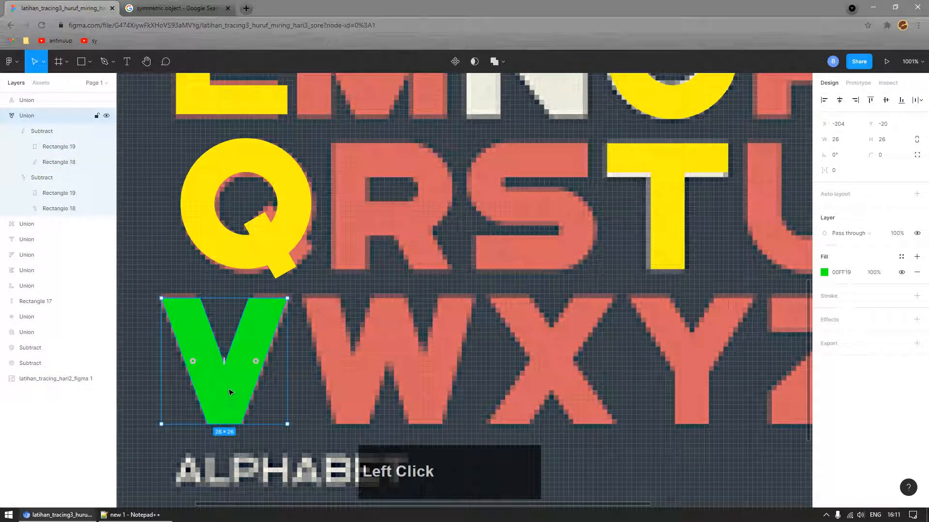
pyautogui.keyDown('alt'); pyautogui.moveTo(231, 392); pyautogui.dragTo(349, 371); pyautogui.keyUp('alt')
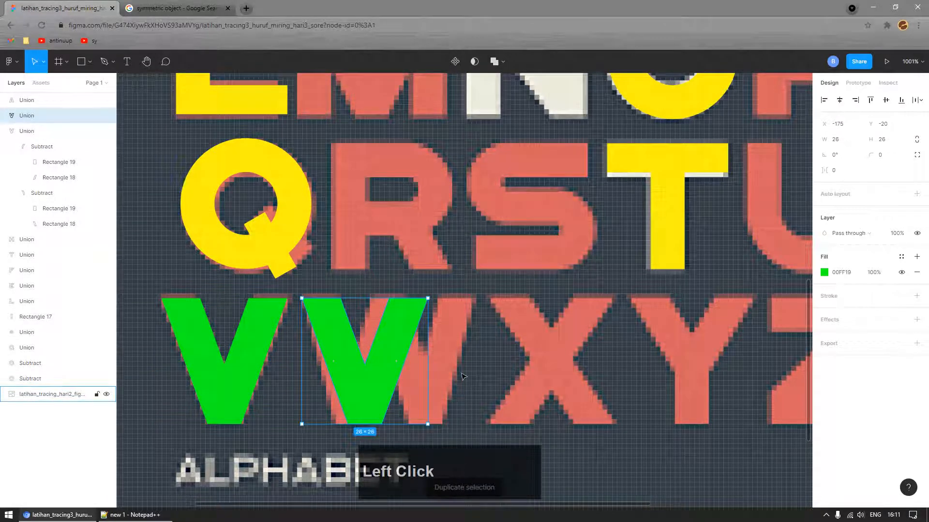
# - Lower the V copy's fill opacity to 17% so the W beneath shows through
pyautogui.click(878, 273)
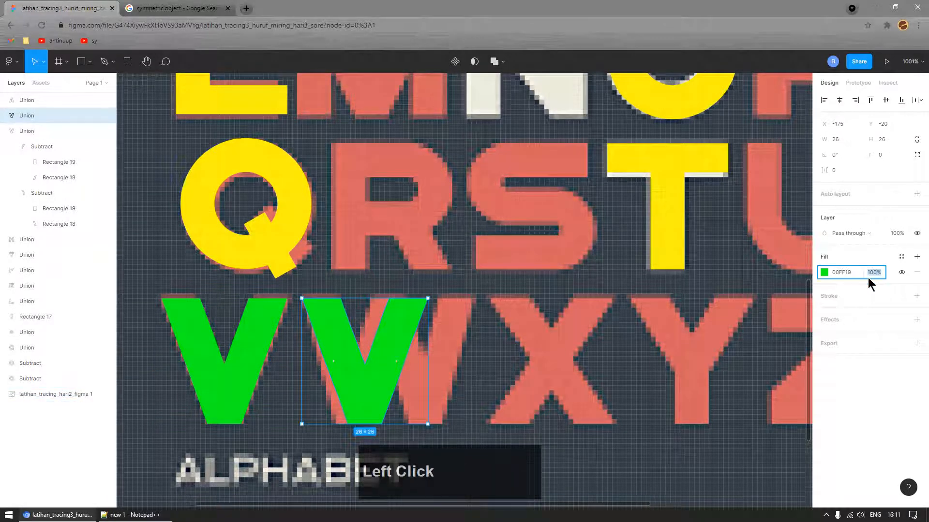
pyautogui.click(825, 274)
pyautogui.moveTo(764, 406); pyautogui.dragTo(749, 409)
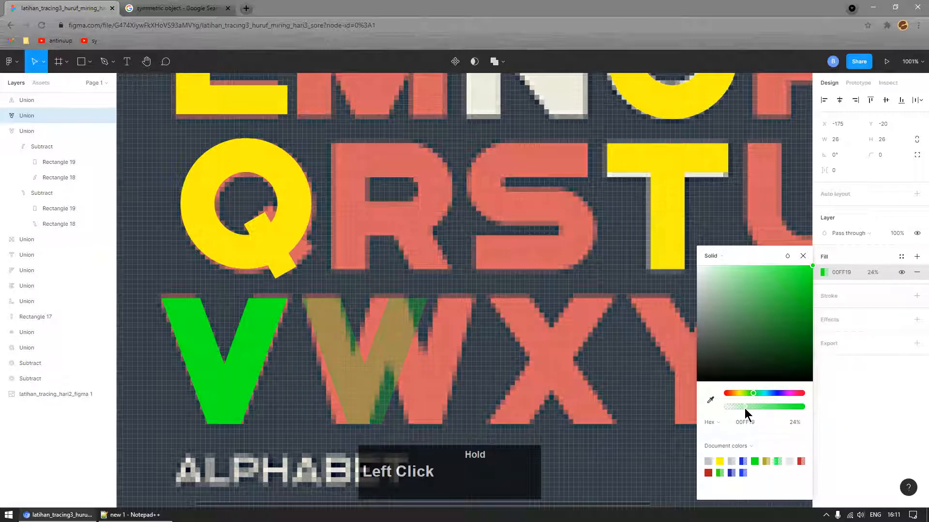
pyautogui.moveTo(744, 409); pyautogui.dragTo(739, 408)
pyautogui.click(484, 373)
pyautogui.click(388, 371)
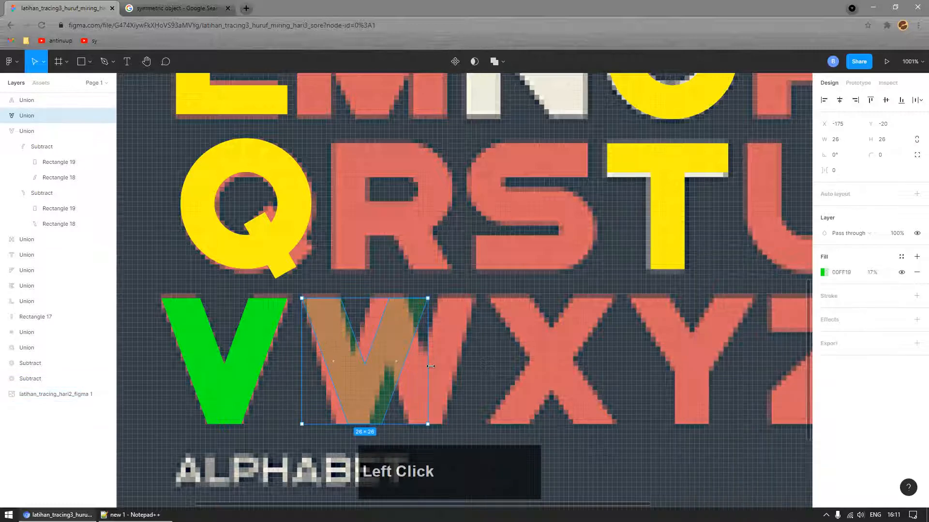
# - Try narrowing the V copy to a width of 21 over the W, then restore its width of 26
pyautogui.moveTo(425, 366); pyautogui.dragTo(405, 367)
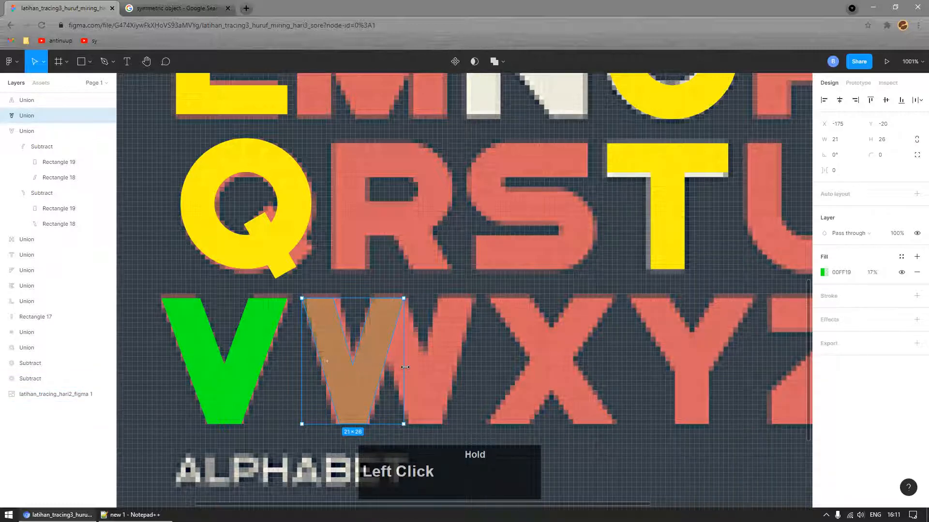
pyautogui.moveTo(406, 367); pyautogui.dragTo(429, 382)
pyautogui.click(516, 360)
pyautogui.click(379, 393)
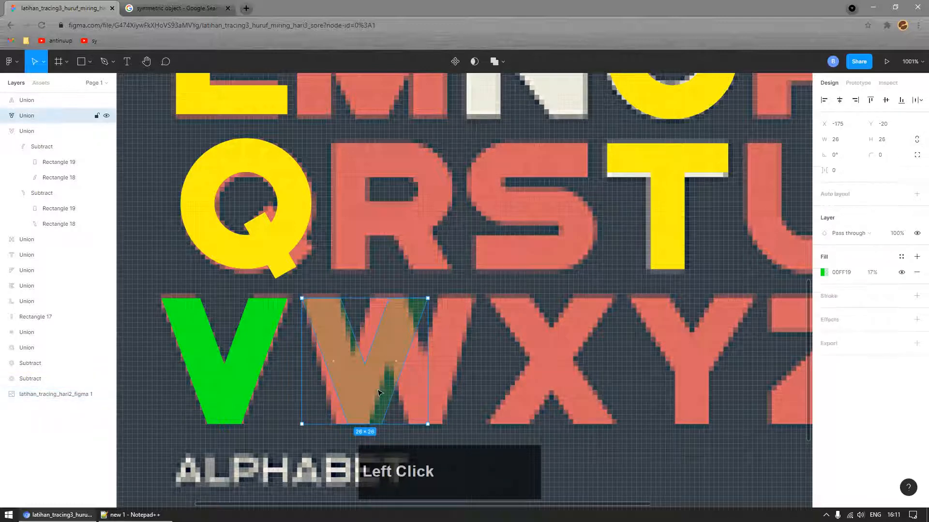
# - Move the V copy to the front of the layer order and expand its nested shapes
pyautogui.click(5, 116)
pyautogui.click(5, 116)
pyautogui.moveTo(9, 117); pyautogui.dragTo(11, 104)
pyautogui.click(5, 100)
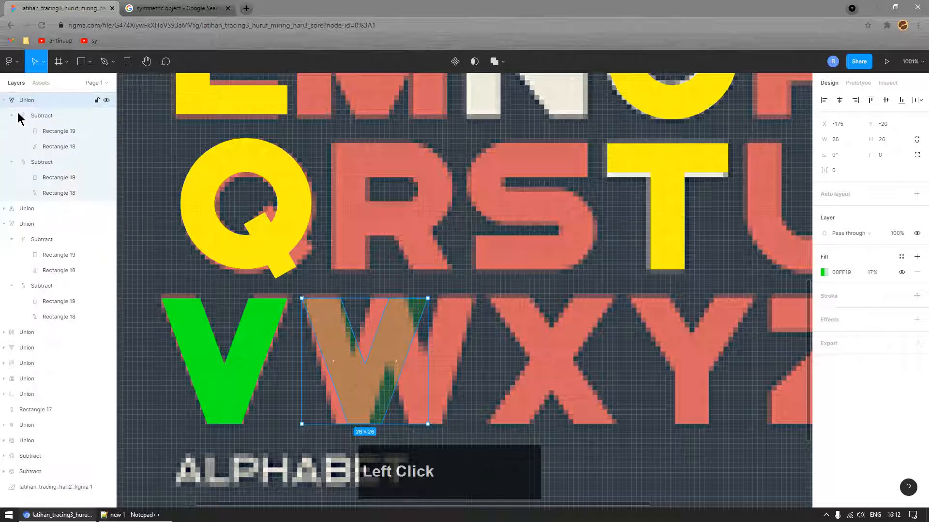
# - Delete the right slanted half inside the V copy, keeping only its left half
pyautogui.click(31, 116)
pyautogui.keyDown('shift'); pyautogui.click(51, 189); pyautogui.keyUp('shift')
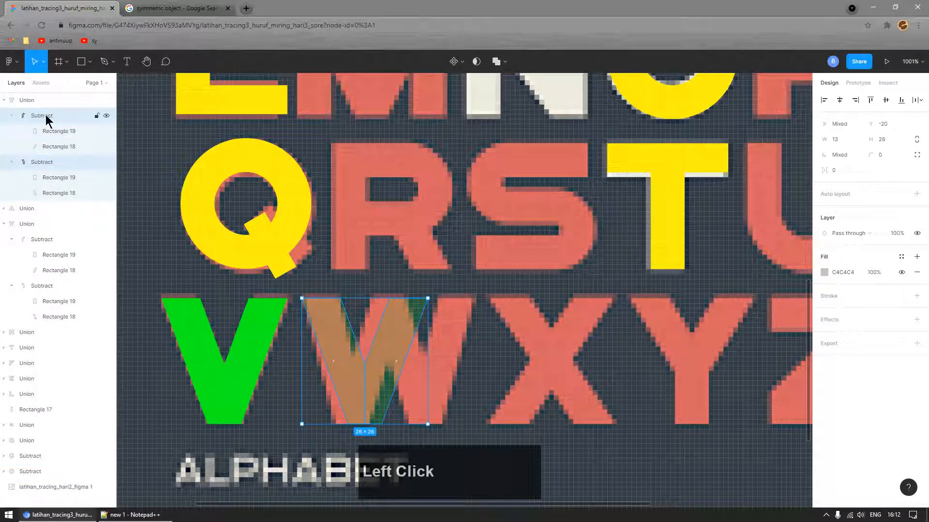
pyautogui.click(58, 165)
pyautogui.click(64, 191)
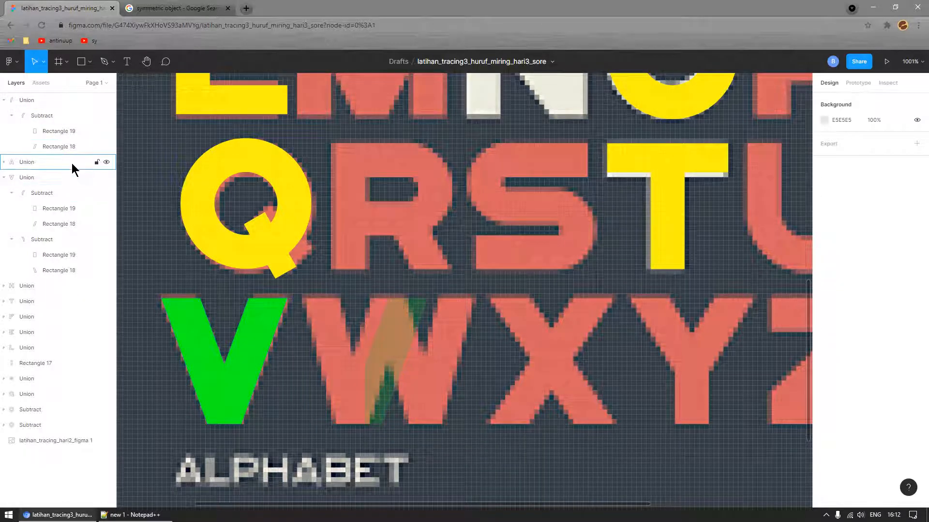
pyautogui.click(72, 164)
pyautogui.click(44, 118)
pyautogui.press('Delete')
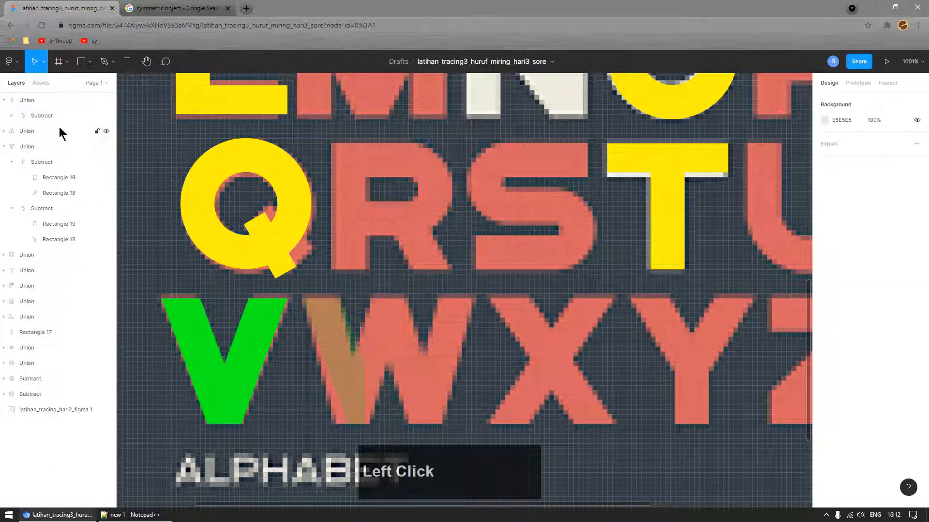
# - Take the remaining subtracted half out of the copied union and delete the empty union
pyautogui.click(45, 114)
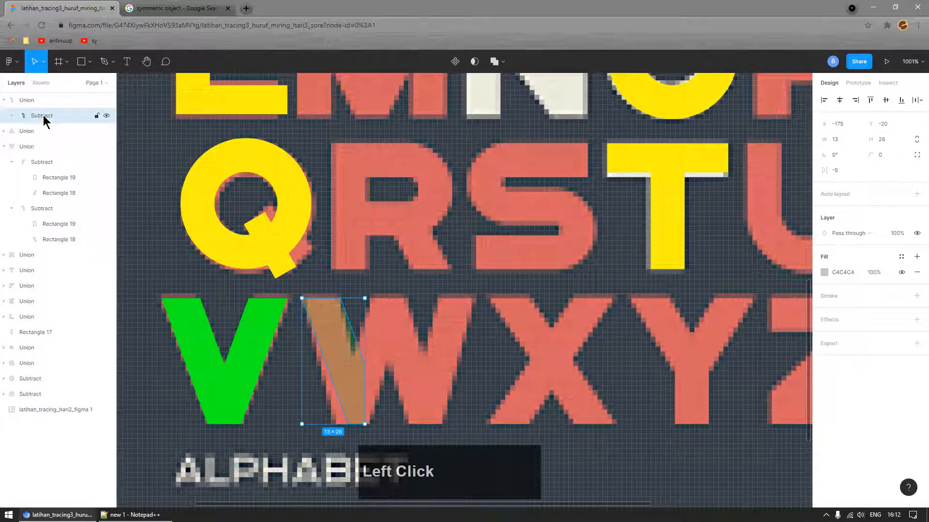
pyautogui.moveTo(39, 96); pyautogui.dragTo(41, 96)
pyautogui.click(32, 115)
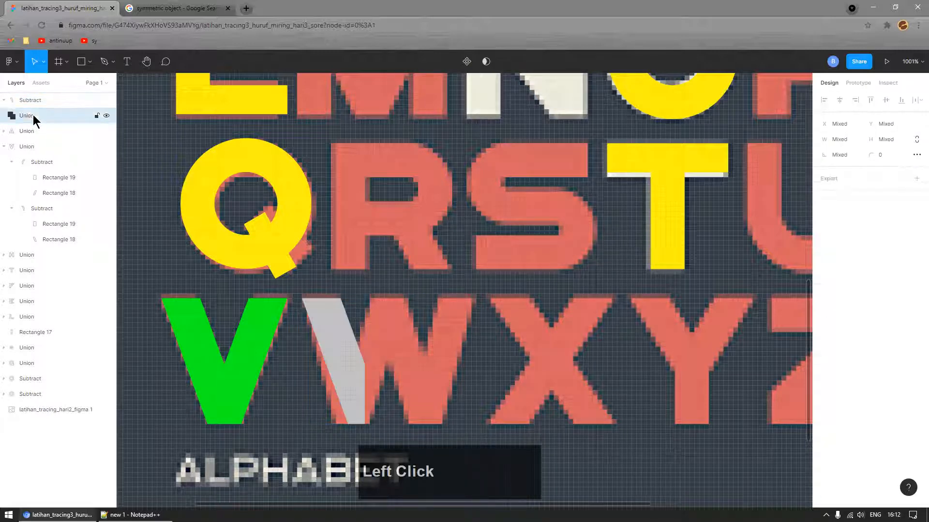
pyautogui.press('Delete')
pyautogui.click(25, 103)
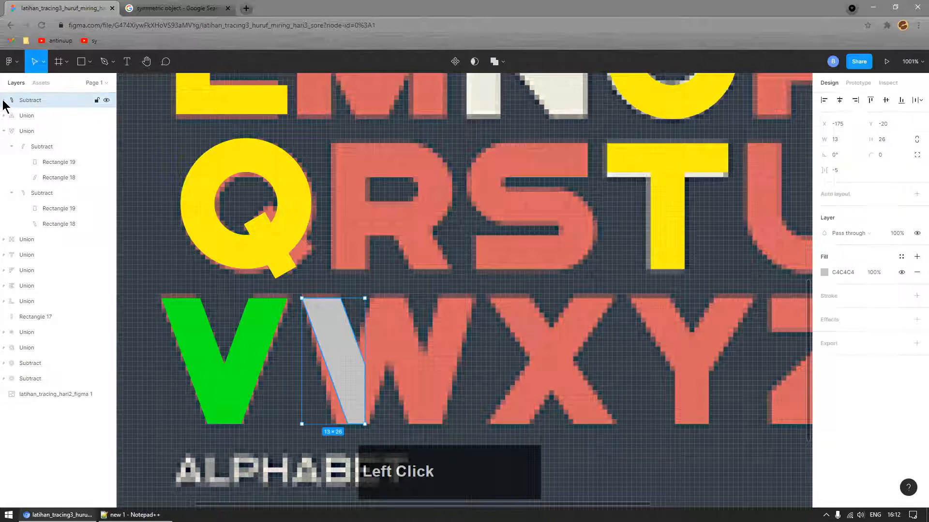
# - Take Rectangle 19 and Rectangle 18 out of the copied subtract group and delete the empty group
pyautogui.click(5, 99)
pyautogui.click(37, 118)
pyautogui.keyDown('shift'); pyautogui.click(42, 125); pyautogui.keyUp('shift')
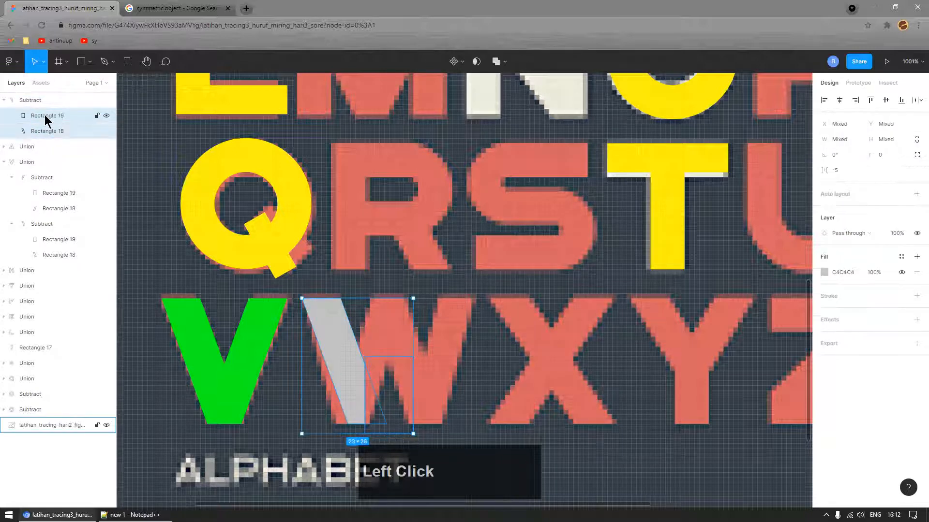
pyautogui.moveTo(45, 115); pyautogui.dragTo(41, 94)
pyautogui.click(27, 130)
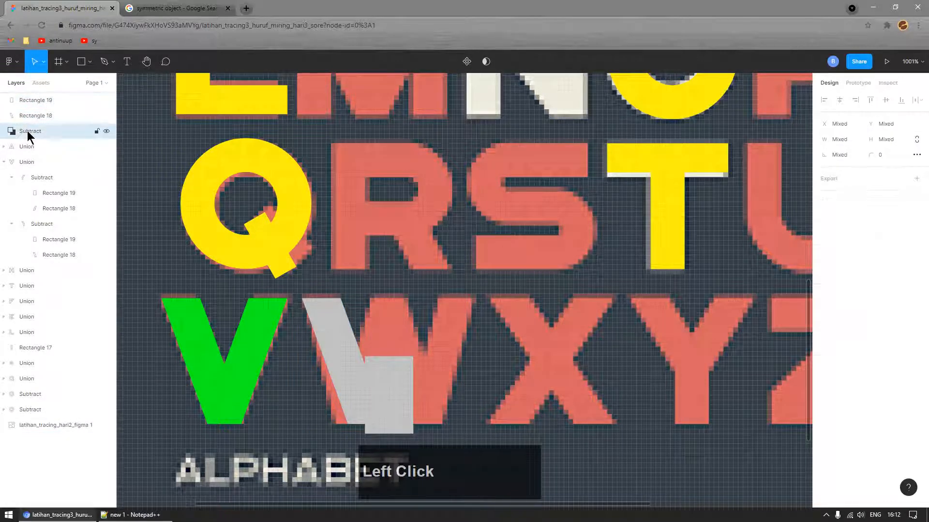
pyautogui.press('Delete')
# - Fill the slanted bar over the W with red and select the grey rectangle overlapping its foot
pyautogui.click(344, 353)
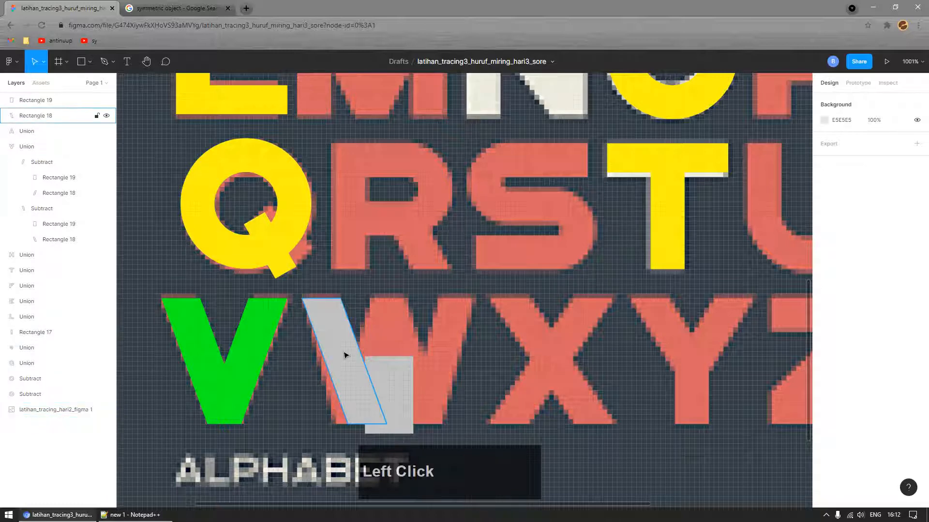
pyautogui.click(824, 234)
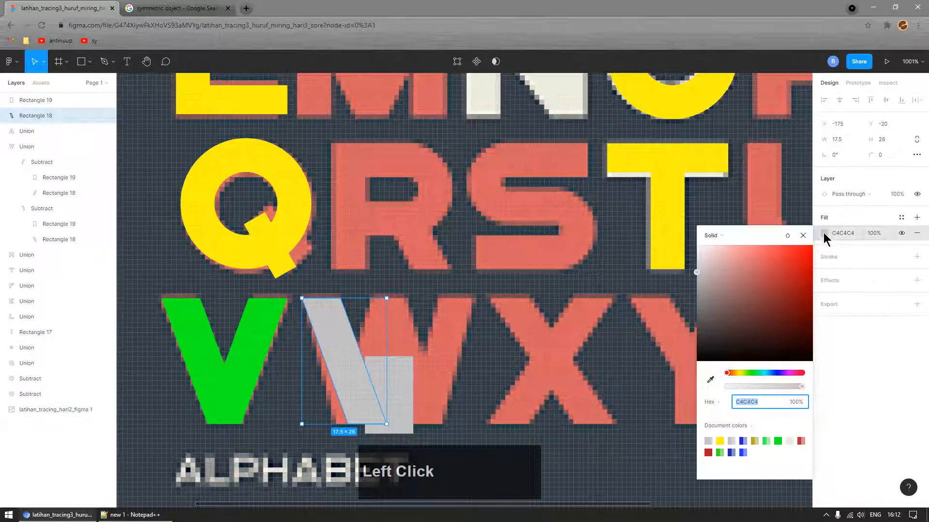
pyautogui.click(794, 272)
pyautogui.click(405, 406)
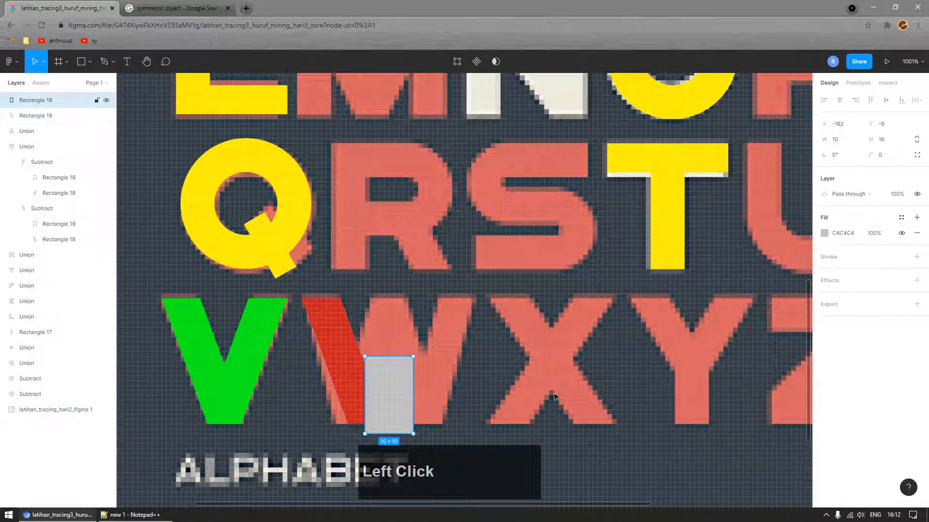
# - Fill the grey rectangle over the W's foot with yellow D6C636 and deselect it
pyautogui.click(825, 234)
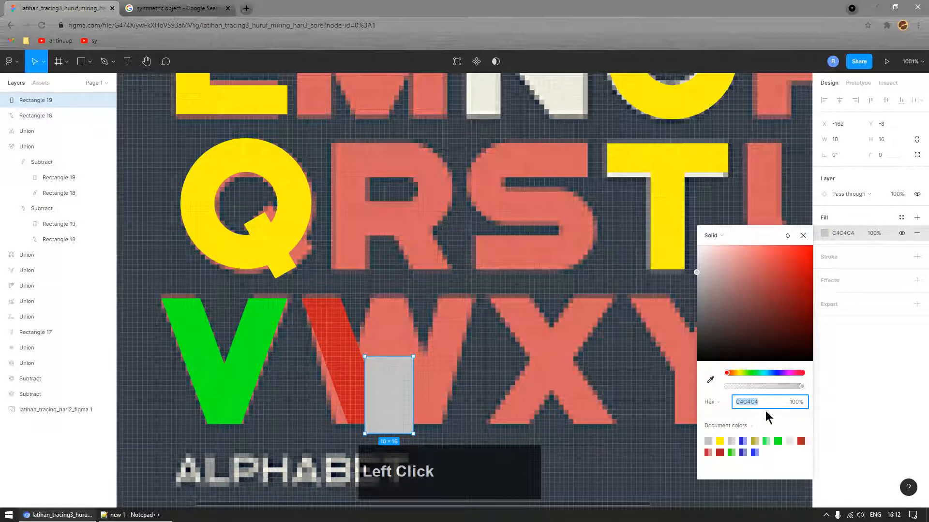
pyautogui.click(738, 373)
pyautogui.click(784, 270)
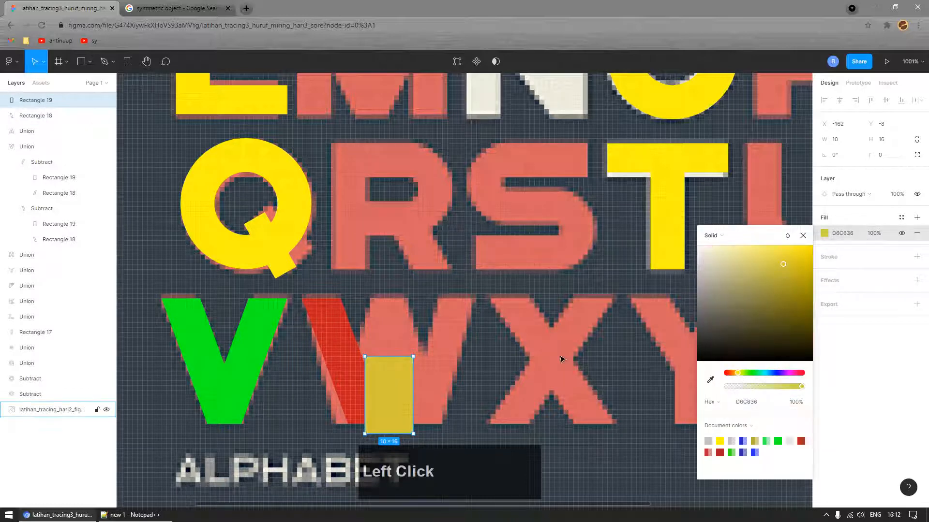
pyautogui.click(556, 356)
# - Duplicate the red bar and yellow rectangle together and place the copies outside the alphabet image, on its left side
pyautogui.scroll(-1, 391, 328)
pyautogui.scroll(-6, 392, 328)
pyautogui.scroll(2, 348, 381)
pyautogui.click(384, 317)
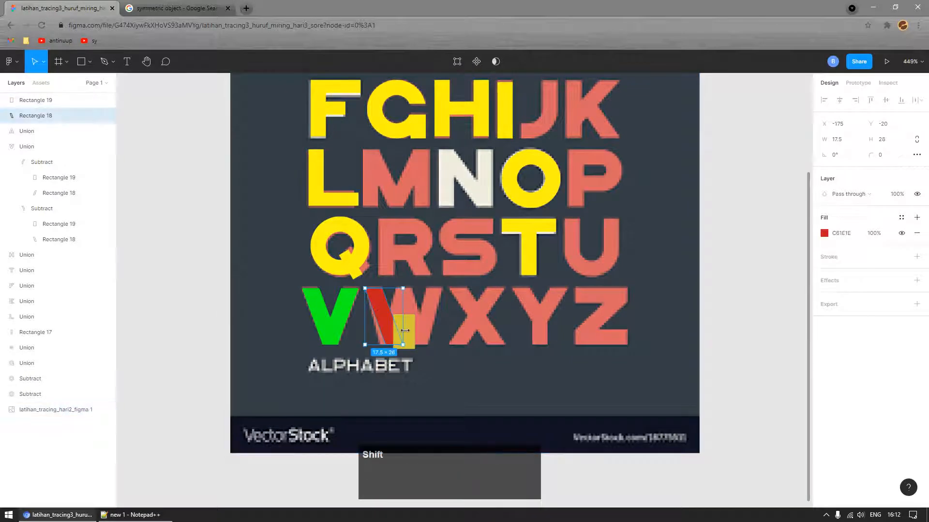
pyautogui.keyDown('shift'); pyautogui.click(413, 334); pyautogui.keyUp('shift')
pyautogui.scroll(-2, 412, 335)
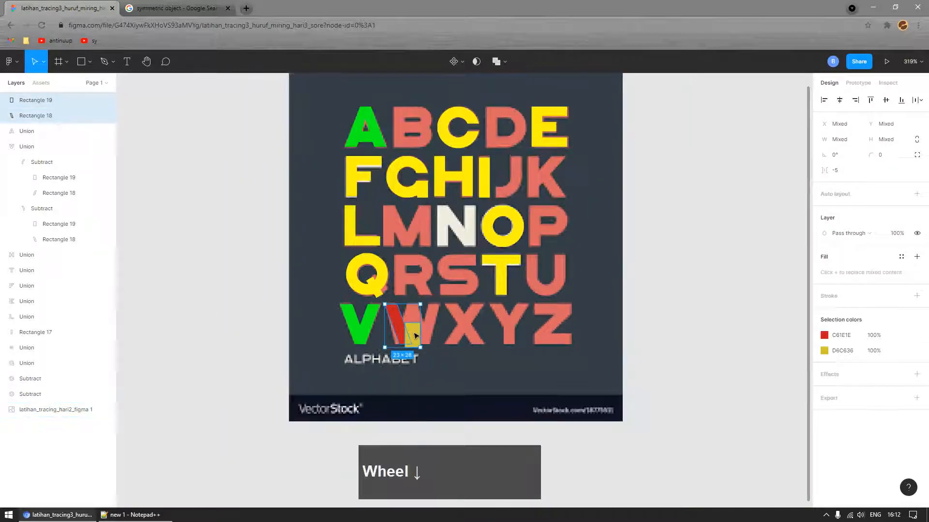
pyautogui.hotkey('ctrl', 'd')
pyautogui.moveTo(415, 335); pyautogui.dragTo(251, 334)
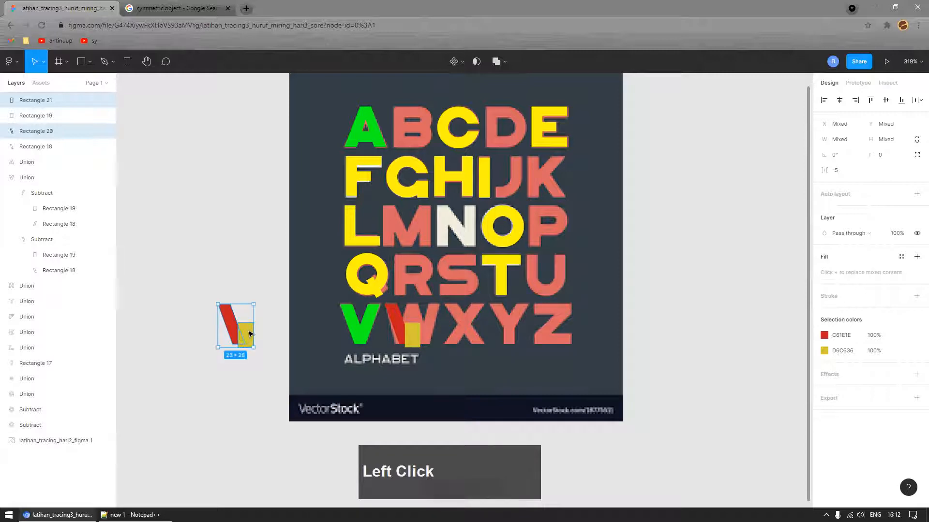
# - Edit the red bar's shape and shift its bottom edge left so the slant follows the W's first stroke
pyautogui.scroll(2, 401, 341)
pyautogui.click(404, 323)
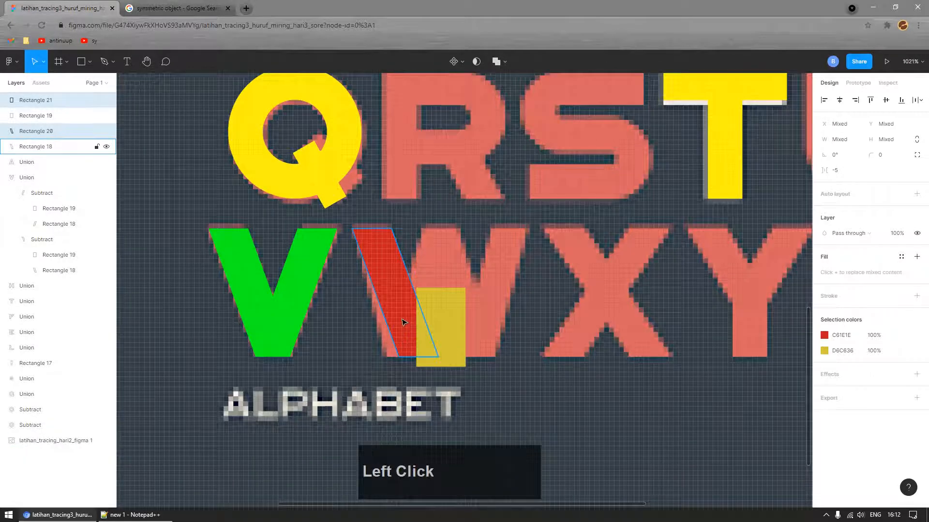
pyautogui.scroll(2, 408, 334)
pyautogui.click(407, 325)
pyautogui.doubleClick(407, 325)
pyautogui.moveTo(485, 345); pyautogui.dragTo(379, 367)
pyautogui.click(363, 395)
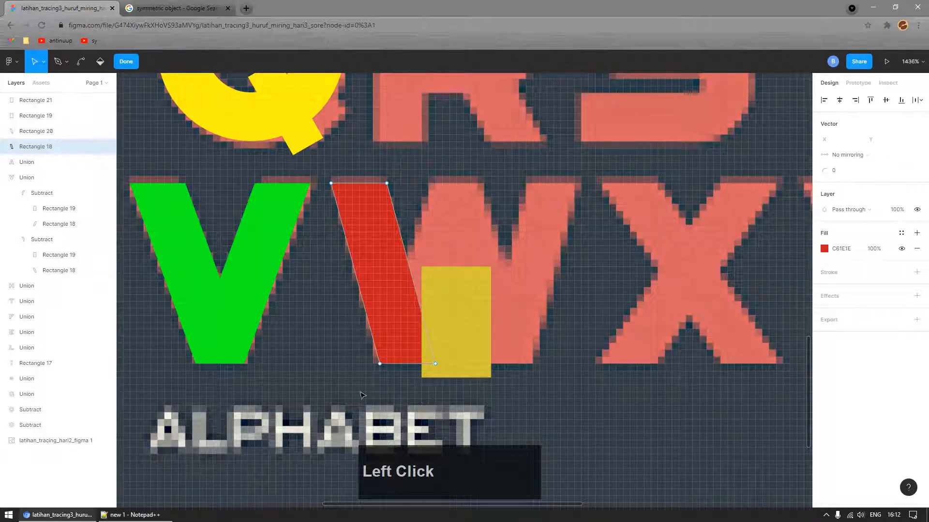
pyautogui.click(380, 364)
pyautogui.moveTo(380, 364); pyautogui.dragTo(471, 347)
pyautogui.hotkey('ctrl', 'z')
pyautogui.moveTo(338, 391); pyautogui.dragTo(458, 354)
pyautogui.keyDown('ctrl'); pyautogui.scroll(2, 440, 306); pyautogui.keyUp('ctrl')
pyautogui.click(459, 319)
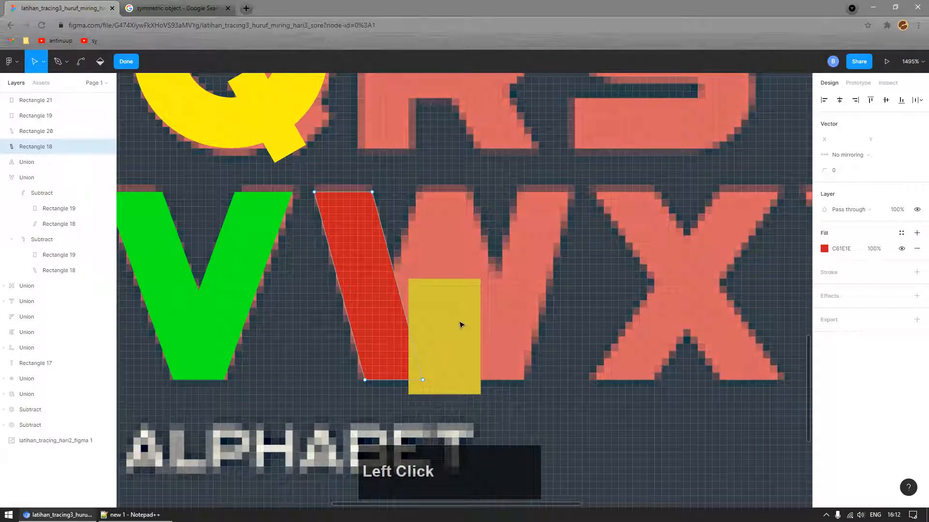
# - Move the yellow rectangle right, clear of the red bar, and shift the bar's lower-right corner to X -161, Y 6
pyautogui.click(126, 62)
pyautogui.moveTo(444, 311); pyautogui.dragTo(560, 311)
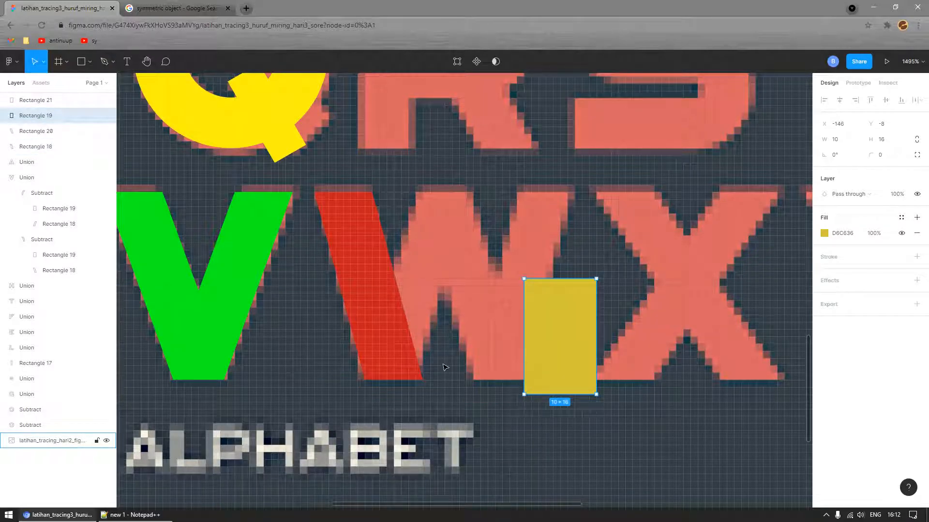
pyautogui.click(394, 372)
pyautogui.doubleClick(407, 375)
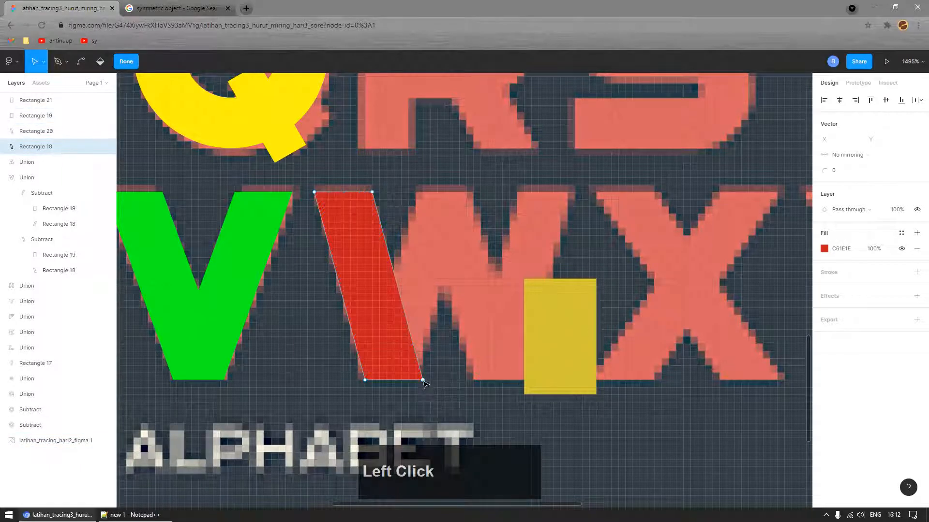
pyautogui.moveTo(423, 380); pyautogui.dragTo(420, 386)
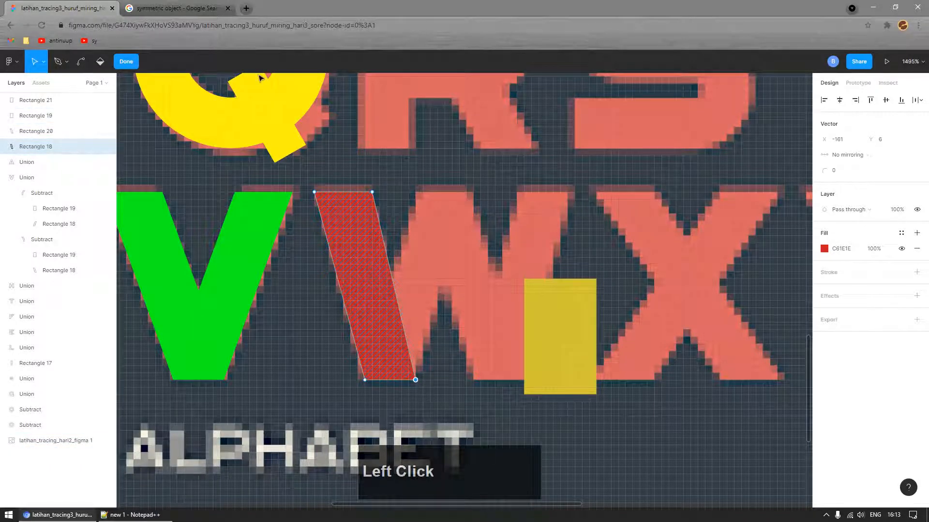
pyautogui.click(446, 228)
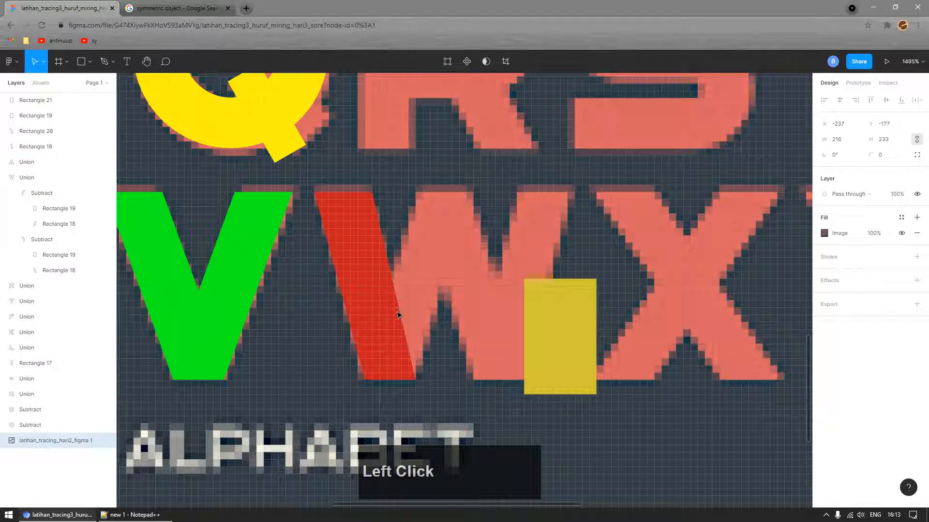
# - Duplicate the red bar to its right, flip the copy horizontally and fill it with blue 211EC6
pyautogui.click(385, 326)
pyautogui.moveTo(385, 326); pyautogui.dragTo(485, 325)
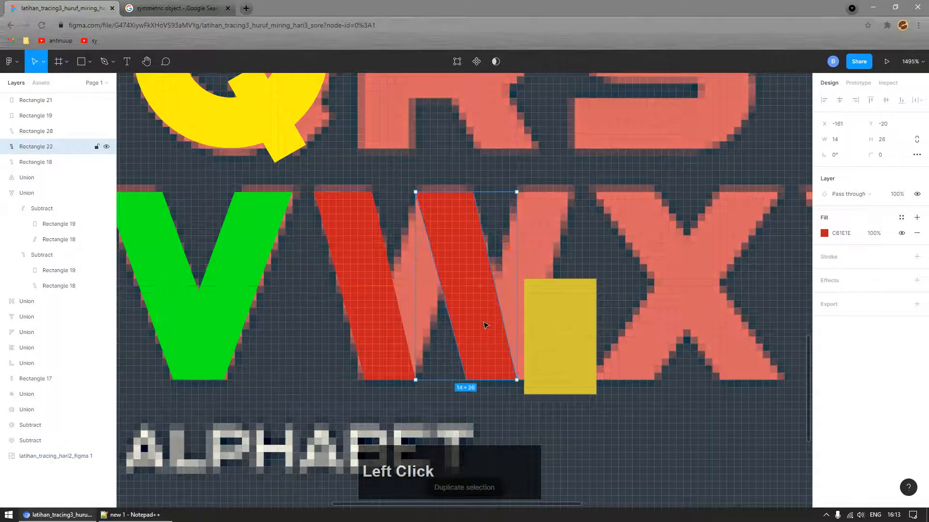
pyautogui.hotkey('shift', 'h')
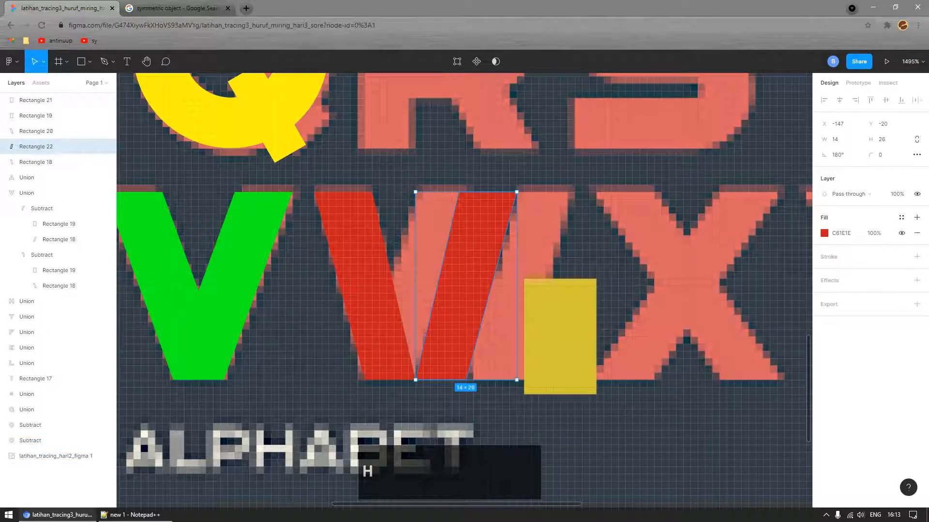
pyautogui.click(824, 233)
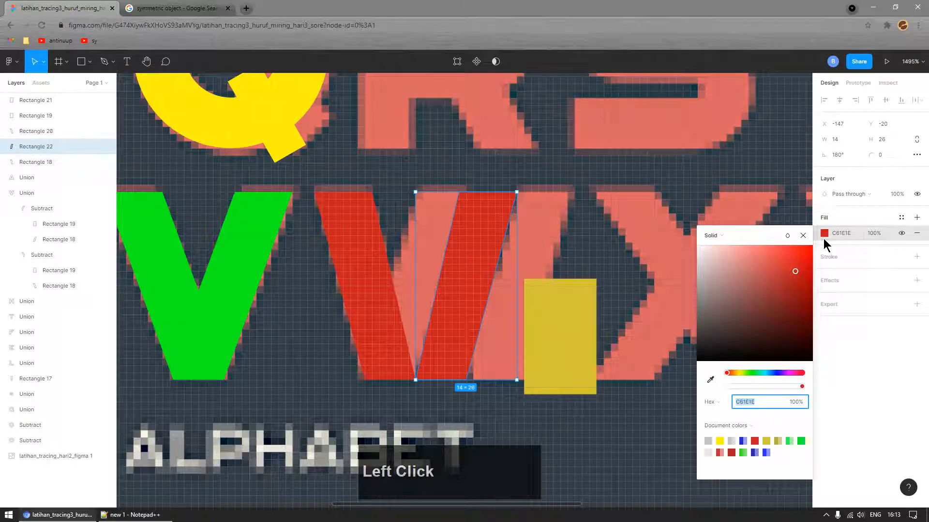
pyautogui.click(780, 374)
# - Move the blue bar left onto the W's second stroke so its foot overlaps the red bar's foot
pyautogui.keyDown('shift'); pyautogui.click(36, 162); pyautogui.keyUp('shift')
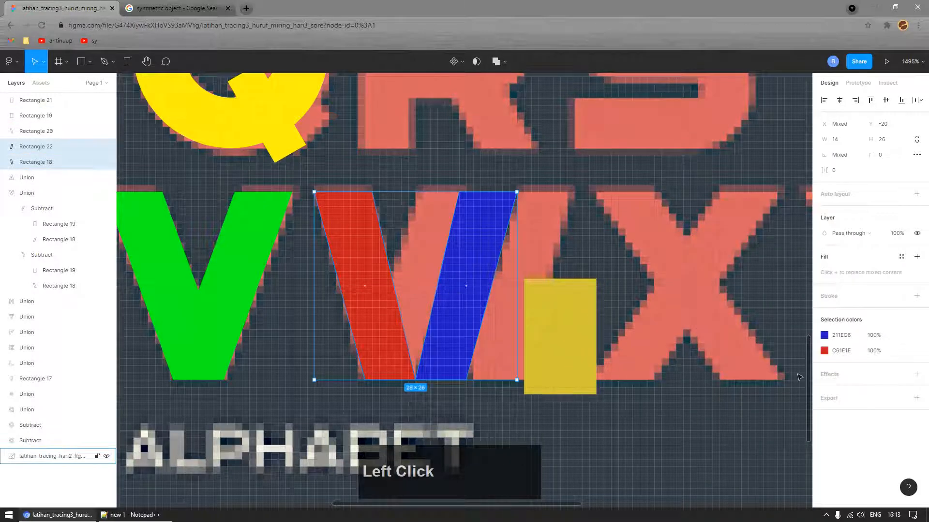
pyautogui.click(527, 317)
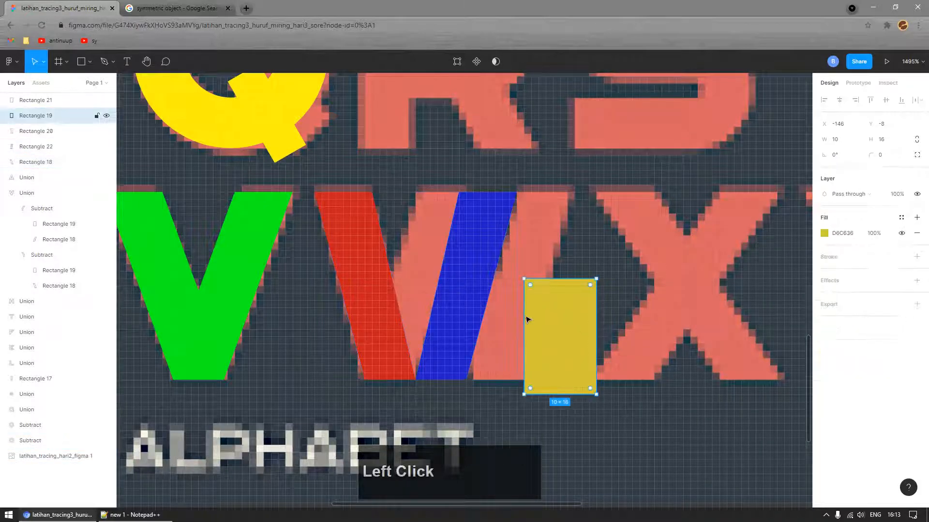
pyautogui.click(454, 325)
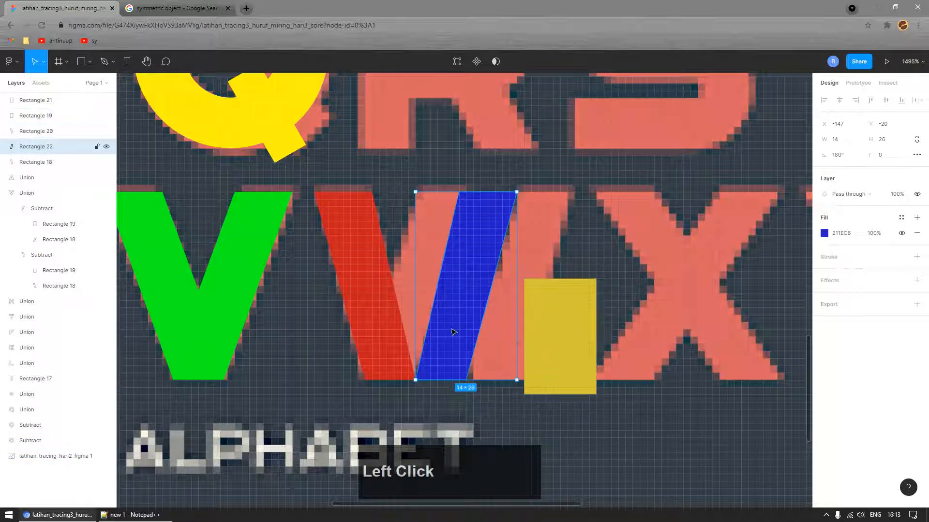
pyautogui.moveTo(499, 238); pyautogui.dragTo(455, 239)
# - Give the red and blue bars one shared green 00FF19 fill at 25% opacity
pyautogui.keyDown('shift'); pyautogui.click(385, 301); pyautogui.keyUp('shift')
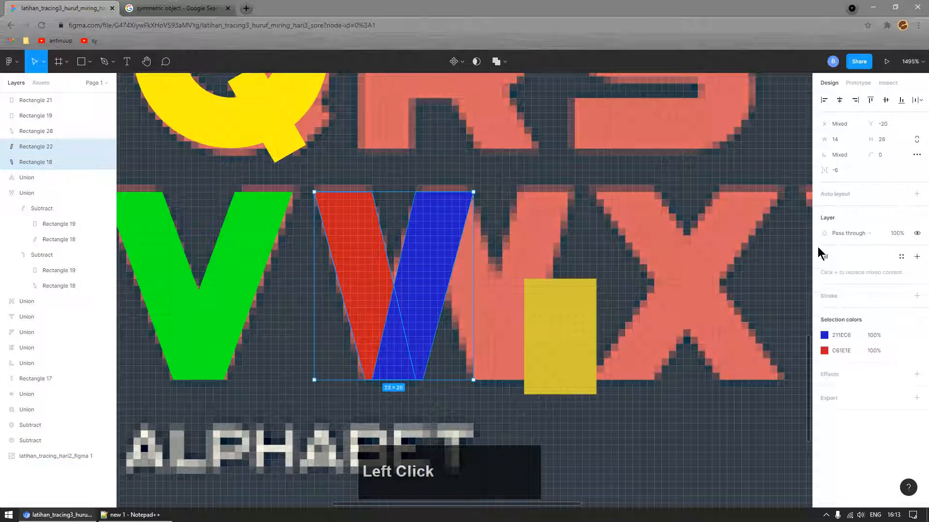
pyautogui.click(917, 257)
pyautogui.click(825, 272)
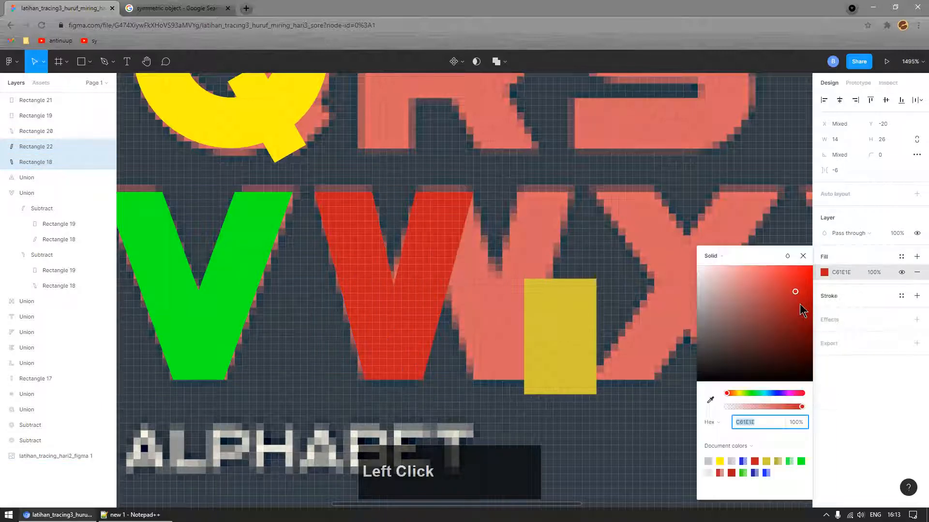
pyautogui.click(772, 393)
pyautogui.moveTo(745, 407); pyautogui.dragTo(758, 411)
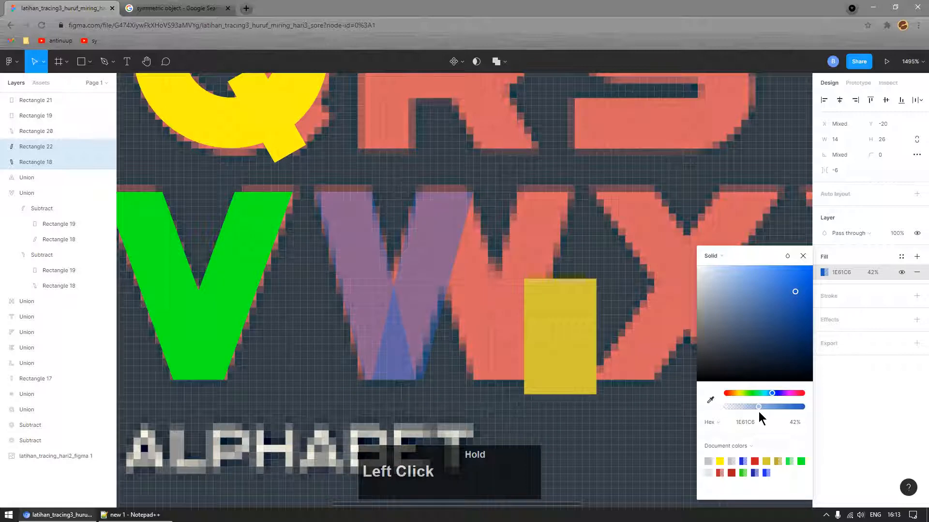
pyautogui.click(801, 461)
pyautogui.moveTo(775, 407); pyautogui.dragTo(746, 407)
pyautogui.click(423, 386)
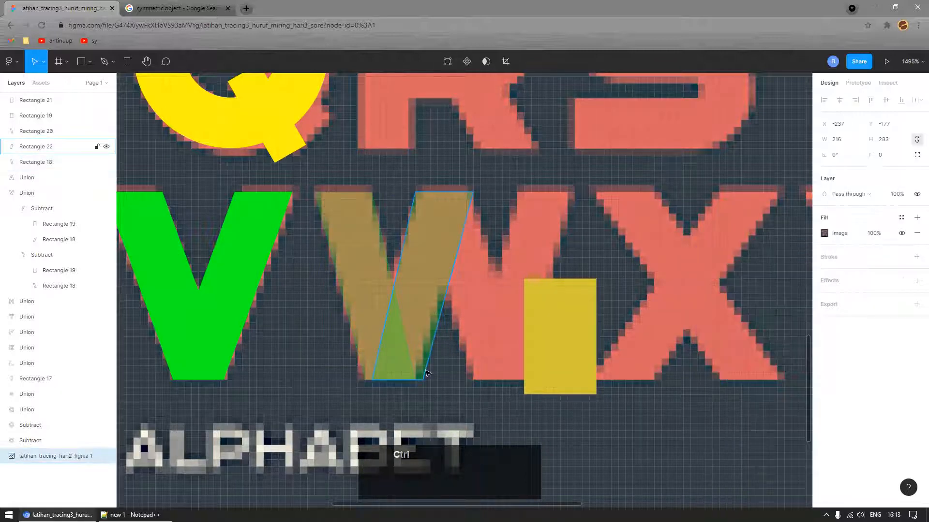
# - Move the lower-right corner of the W's second bar to X -161, Y 6 to match the traced stroke
pyautogui.scroll(3, 423, 386)
pyautogui.scroll(-5, 417, 325)
pyautogui.scroll(8, 416, 347)
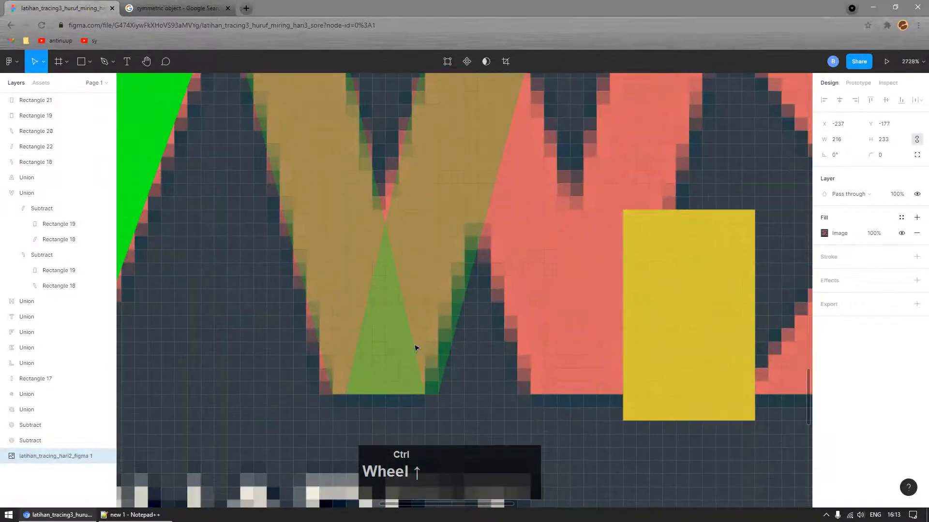
pyautogui.click(446, 371)
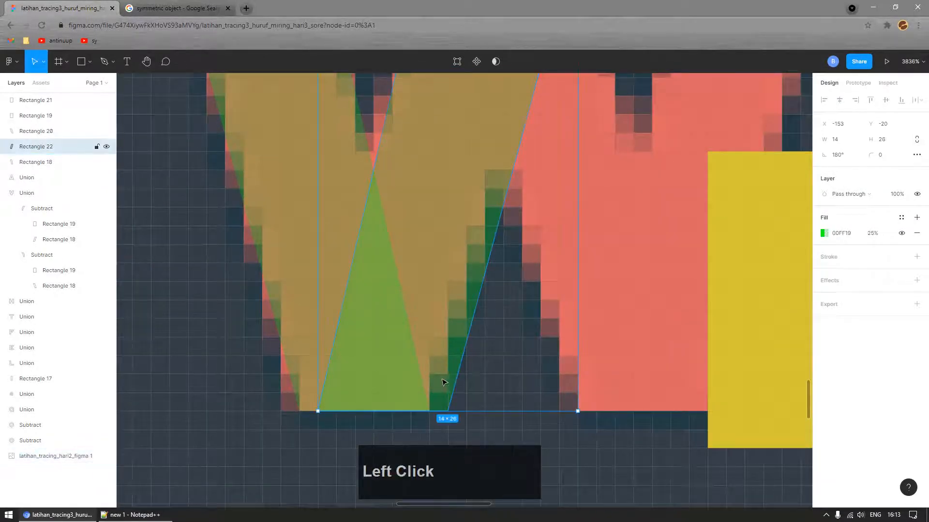
pyautogui.click(442, 382)
pyautogui.moveTo(444, 417); pyautogui.dragTo(431, 412)
pyautogui.keyDown('ctrl'); pyautogui.scroll(-3, 454, 354); pyautogui.keyUp('ctrl')
pyautogui.keyDown('ctrl'); pyautogui.scroll(-1, 464, 329); pyautogui.keyUp('ctrl')
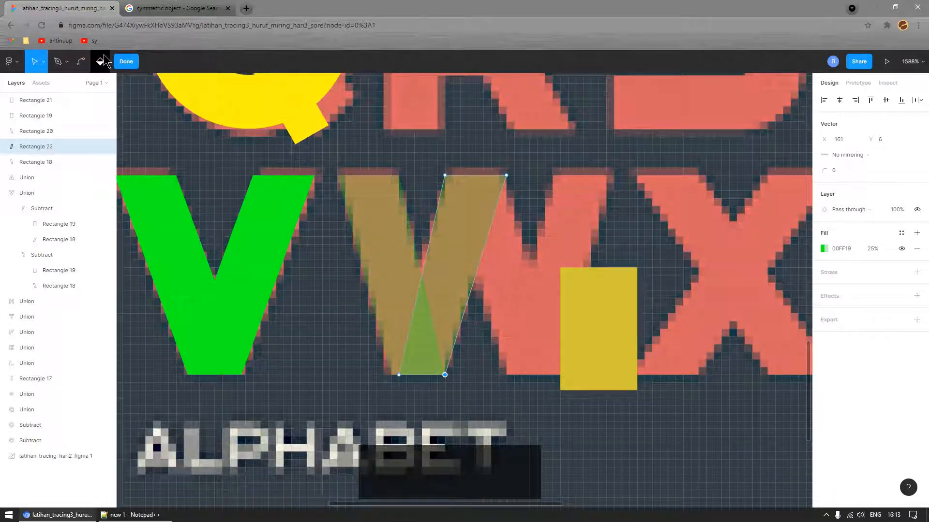
pyautogui.click(126, 61)
# - Add an anchor at X -157, Y -7 on the second bar's right edge and move its upper-right corner to X -157, Y -20
pyautogui.scroll(3, 530, 234)
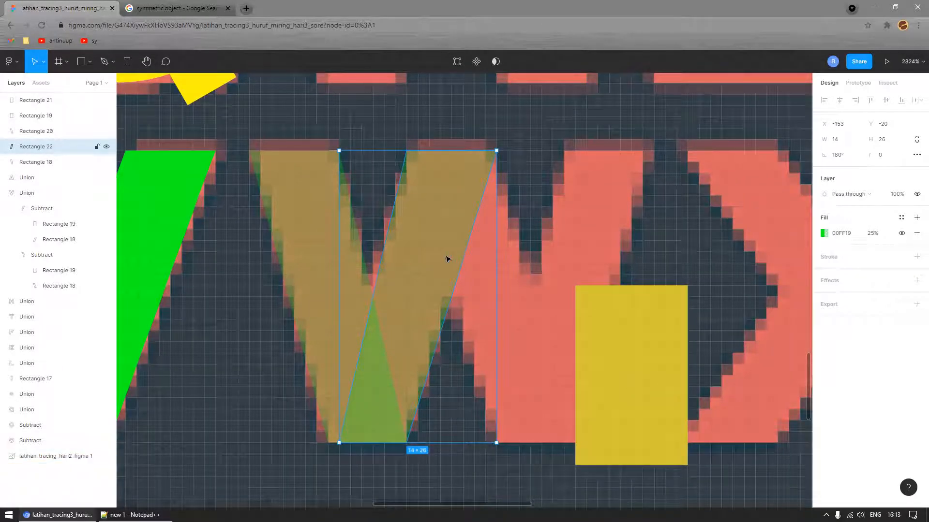
pyautogui.doubleClick(442, 235)
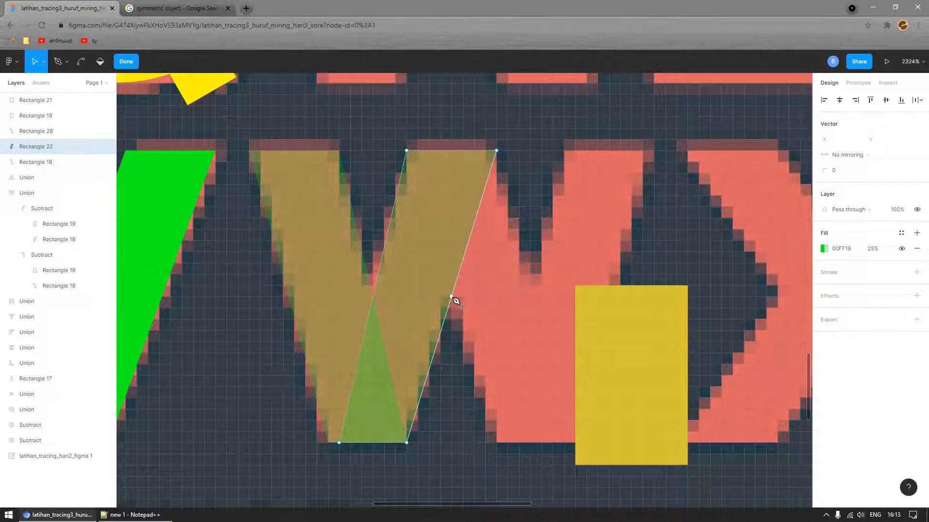
pyautogui.click(453, 298)
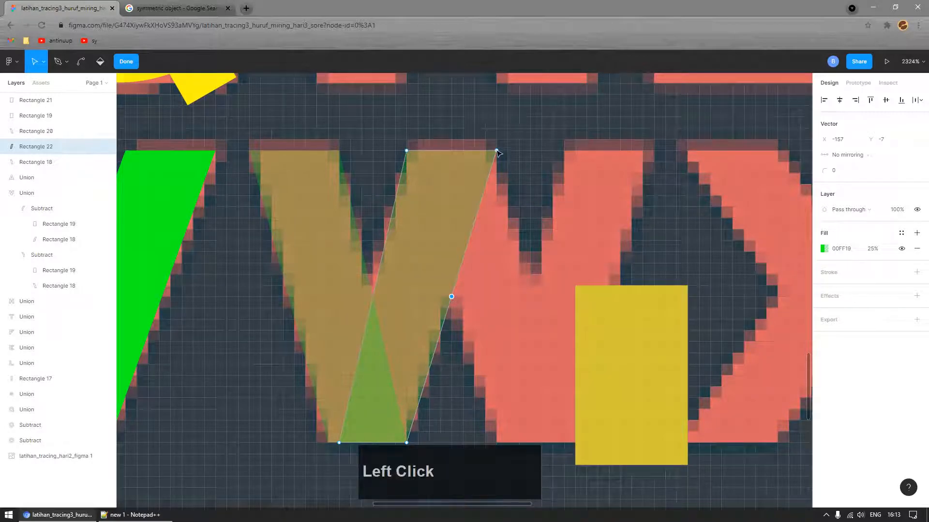
pyautogui.moveTo(498, 151); pyautogui.dragTo(462, 152)
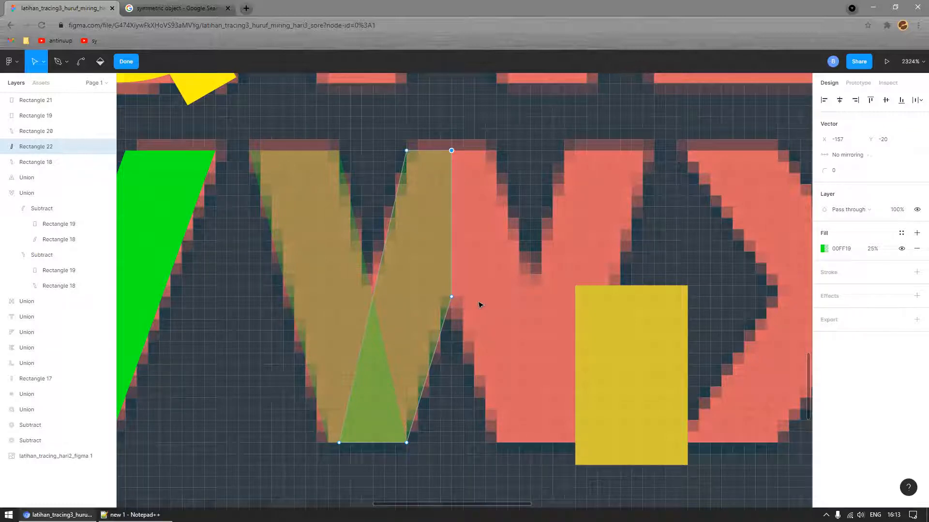
pyautogui.click(125, 61)
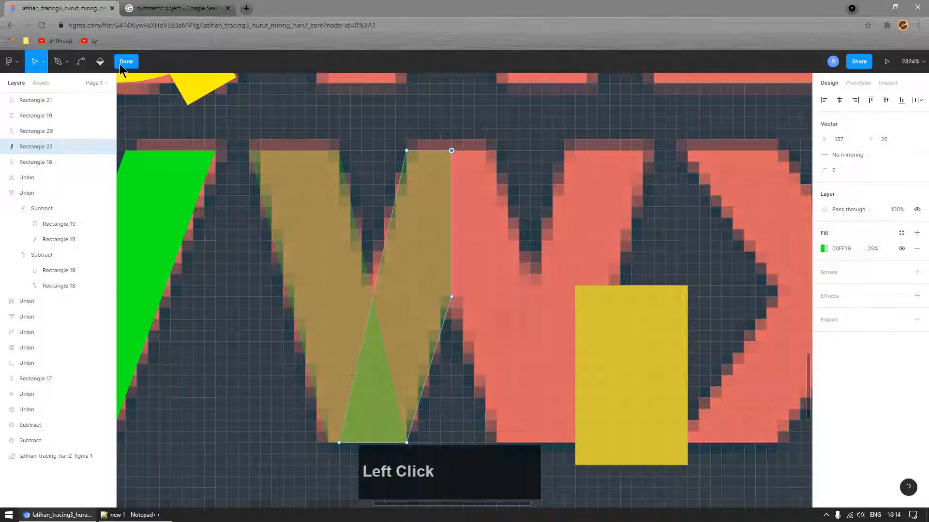
# - Combine the two overlapping slanted bars of the W's first half into a single shape with a boolean union
pyautogui.scroll(-1, 418, 302)
pyautogui.scroll(-2, 418, 302)
pyautogui.scroll(5, 425, 302)
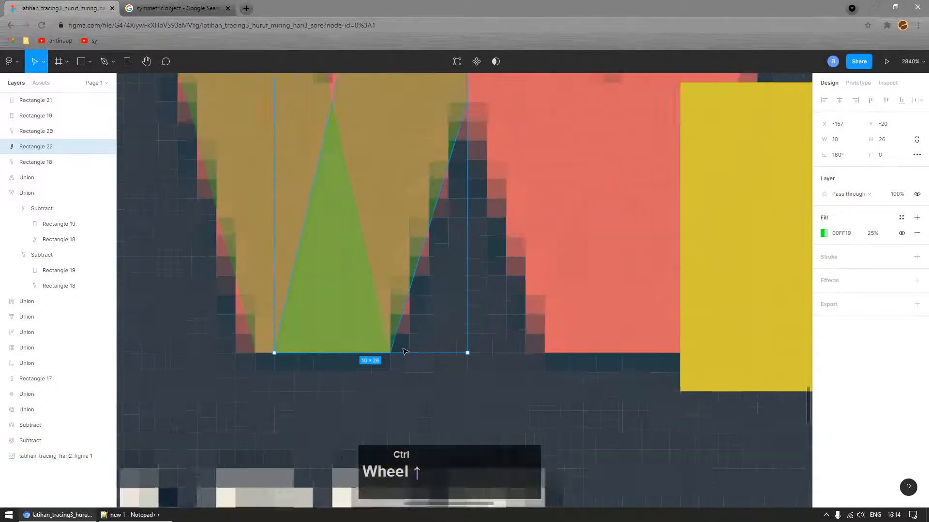
pyautogui.scroll(-1, 445, 301)
pyautogui.scroll(-2, 444, 301)
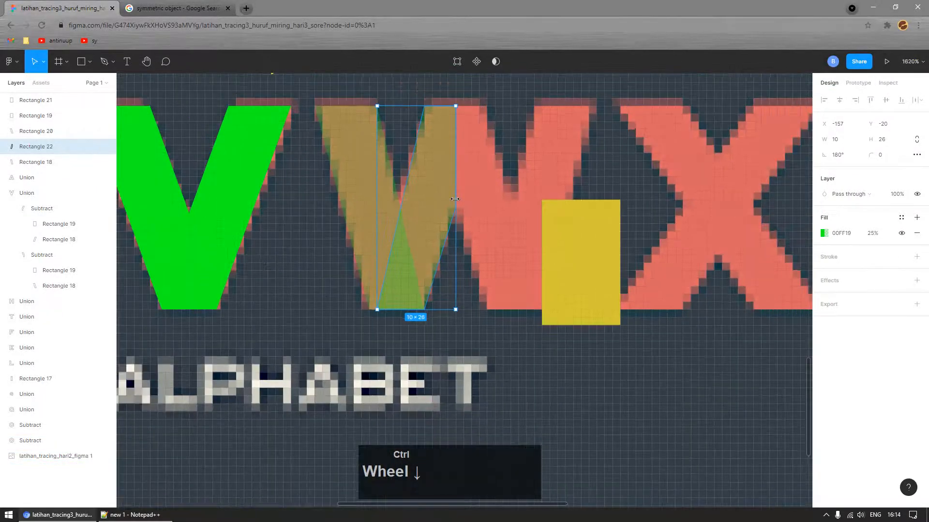
pyautogui.scroll(3, 457, 271)
pyautogui.scroll(-4, 460, 253)
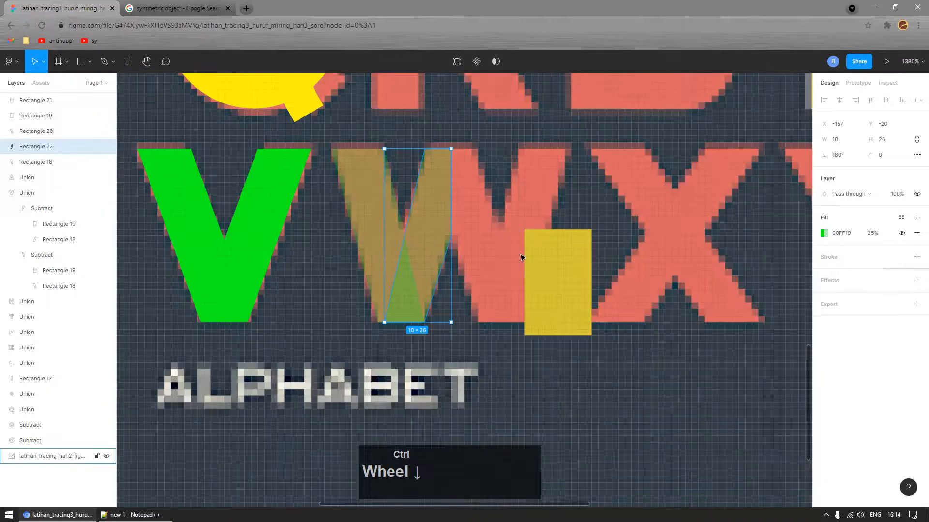
pyautogui.click(503, 162)
pyautogui.click(434, 222)
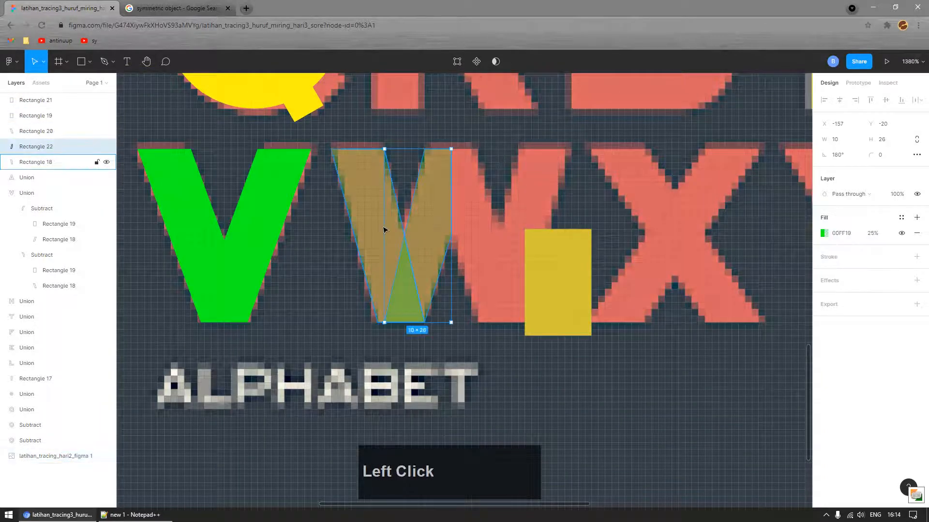
pyautogui.scroll(3, 381, 195)
pyautogui.keyDown('shift'); pyautogui.click(364, 192); pyautogui.keyUp('shift')
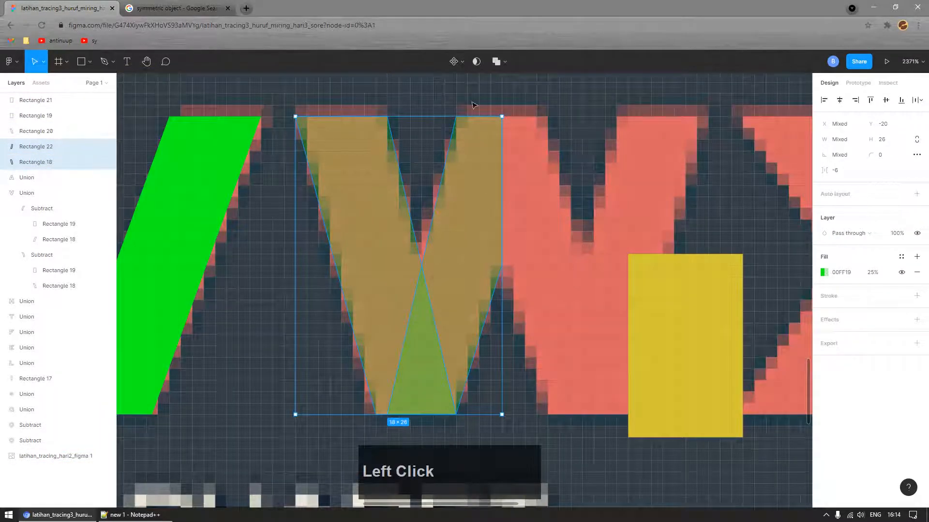
pyautogui.click(506, 62)
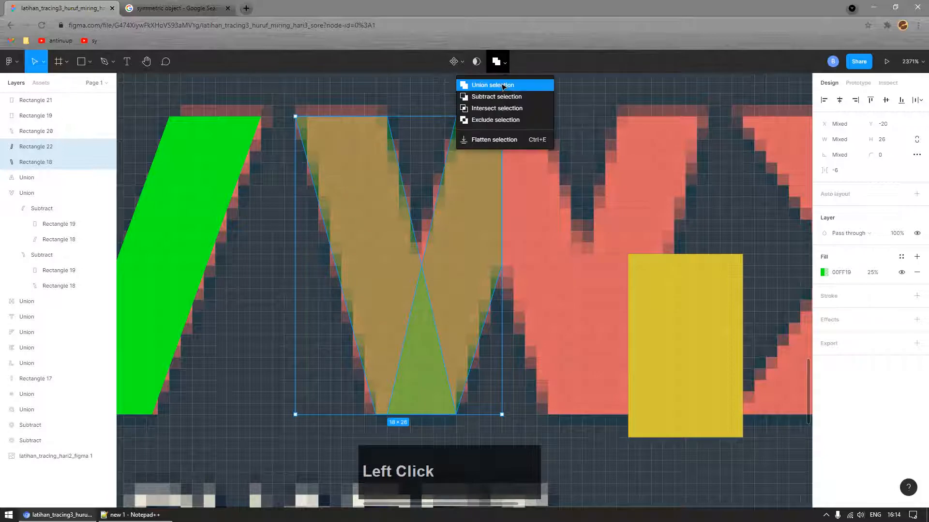
pyautogui.click(503, 86)
# - Move the yellow rectangle off the W's lower part to the empty area just after the ALPHABET caption
pyautogui.scroll(-5, 422, 310)
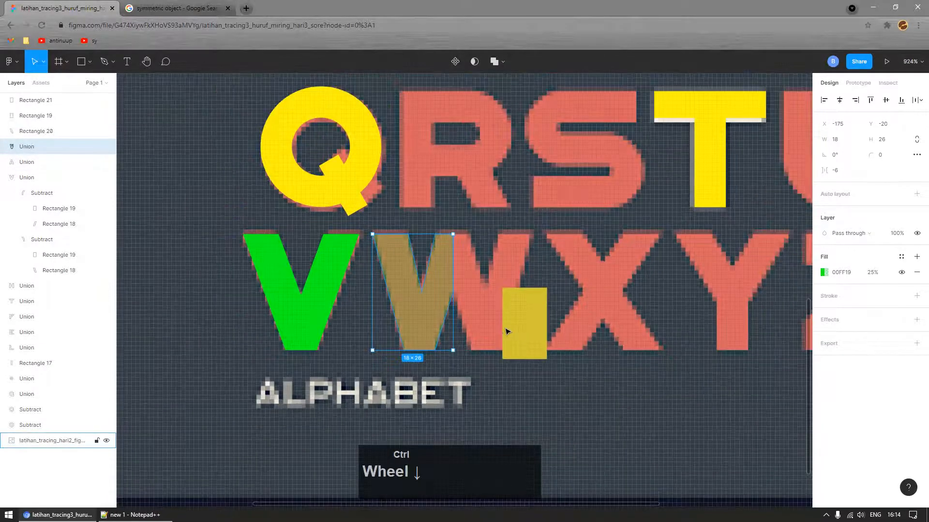
pyautogui.click(507, 332)
pyautogui.moveTo(507, 332); pyautogui.dragTo(485, 412)
# - Duplicate the W's left half, flip the copy horizontally and place it at X -139, Y -20 as the right half
pyautogui.click(421, 316)
pyautogui.hotkey('ctrl', 'd')
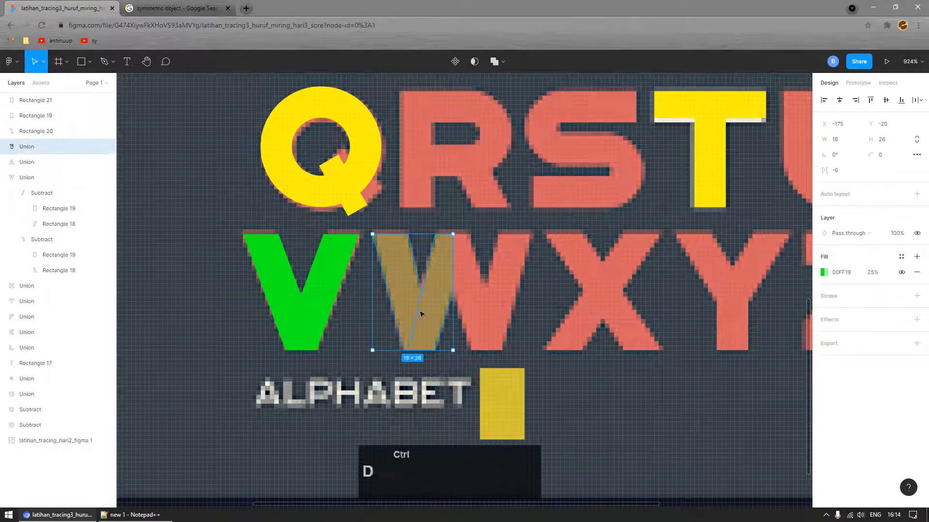
pyautogui.moveTo(421, 314); pyautogui.dragTo(522, 314)
pyautogui.hotkey('shift', 'h')
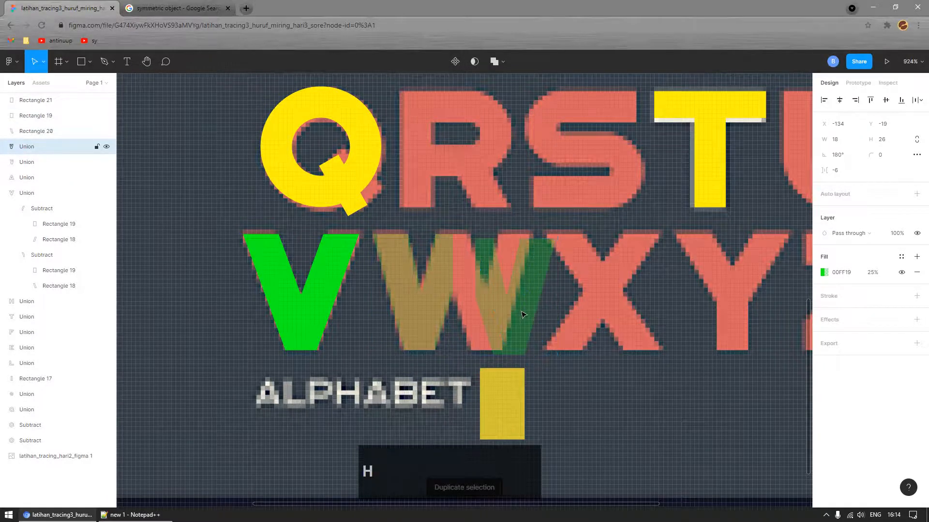
pyautogui.keyDown('ctrl'); pyautogui.scroll(2, 522, 315); pyautogui.keyUp('ctrl')
pyautogui.moveTo(465, 371); pyautogui.dragTo(434, 369)
pyautogui.keyDown('ctrl'); pyautogui.scroll(-1, 452, 271); pyautogui.keyUp('ctrl')
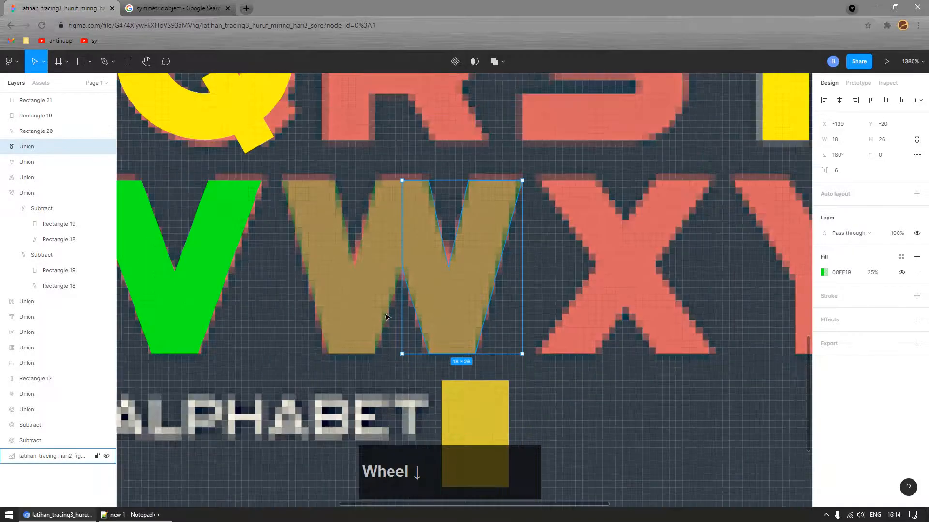
# - Unite the two W halves into one shape and move the yellow rectangle further down to X -143, Y 17
pyautogui.keyDown('shift'); pyautogui.click(340, 326); pyautogui.keyUp('shift')
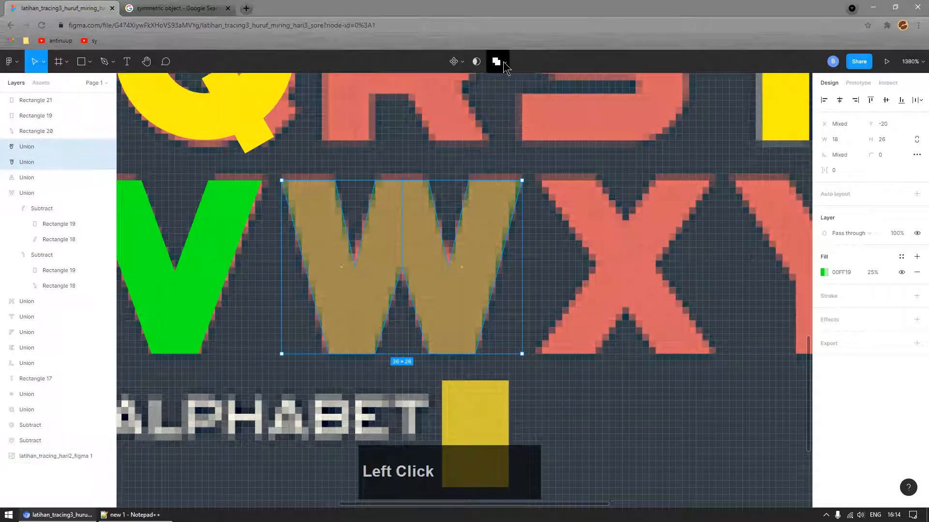
pyautogui.click(504, 66)
pyautogui.click(503, 83)
pyautogui.keyDown('ctrl'); pyautogui.scroll(-3, 464, 345); pyautogui.keyUp('ctrl')
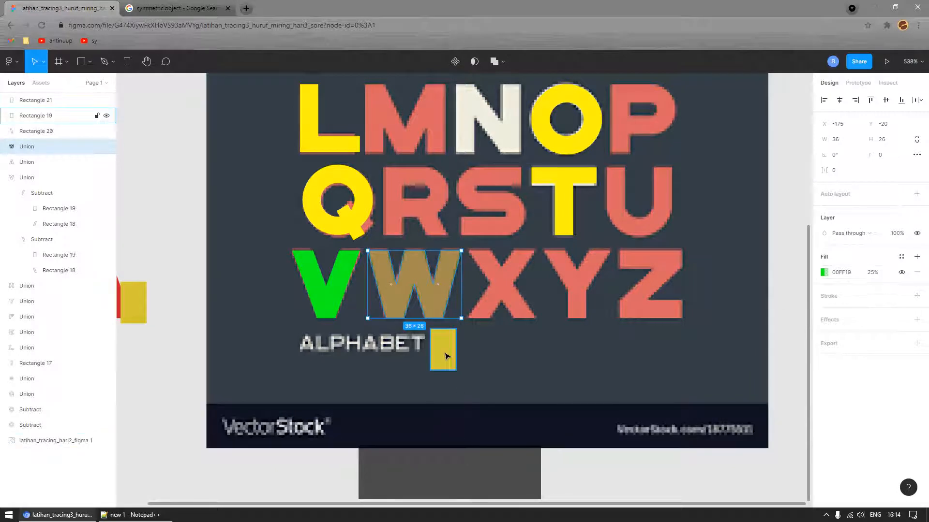
pyautogui.moveTo(448, 357); pyautogui.dragTo(468, 376)
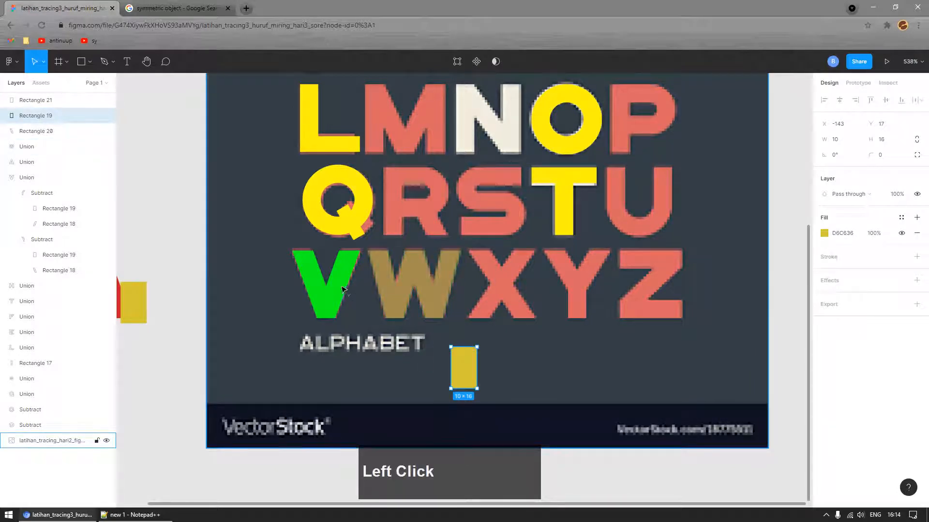
# - Look up the commands for copying and pasting properties between the traced V and W shapes
pyautogui.click(430, 301)
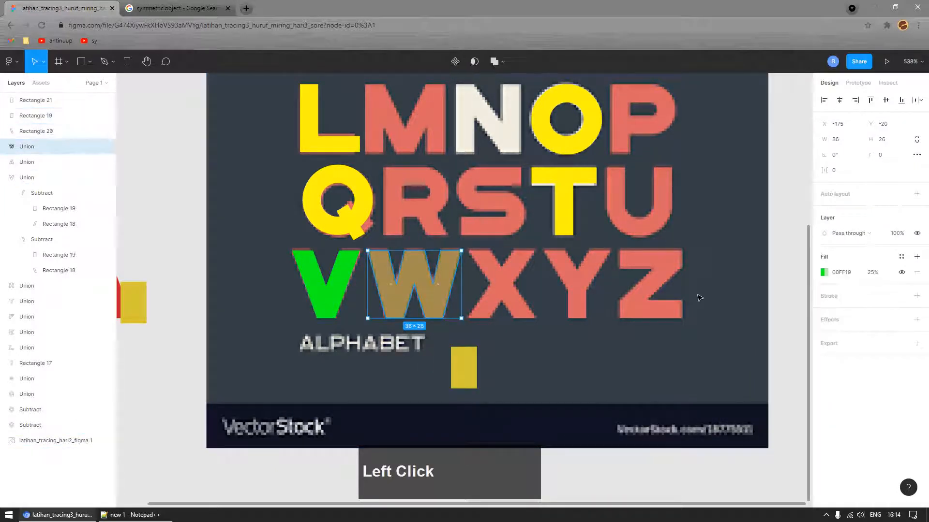
pyautogui.click(324, 307)
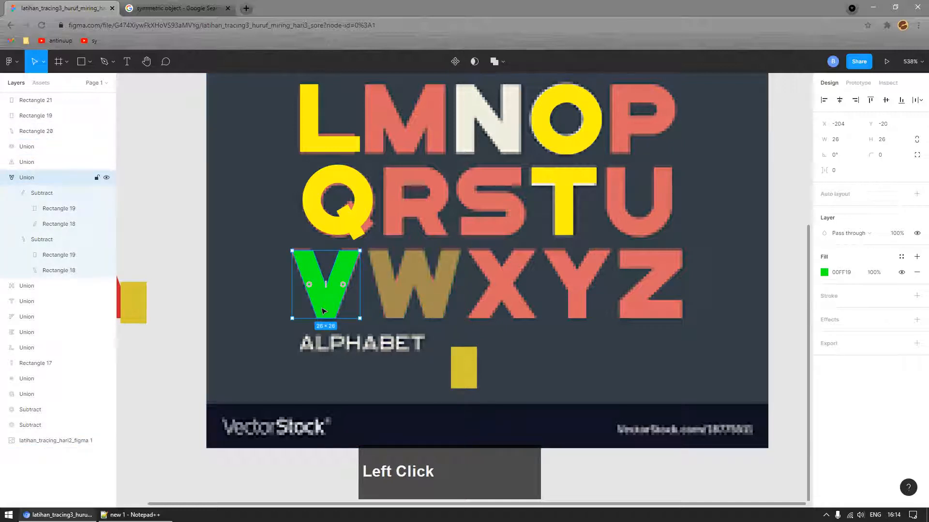
pyautogui.rightClick(324, 311)
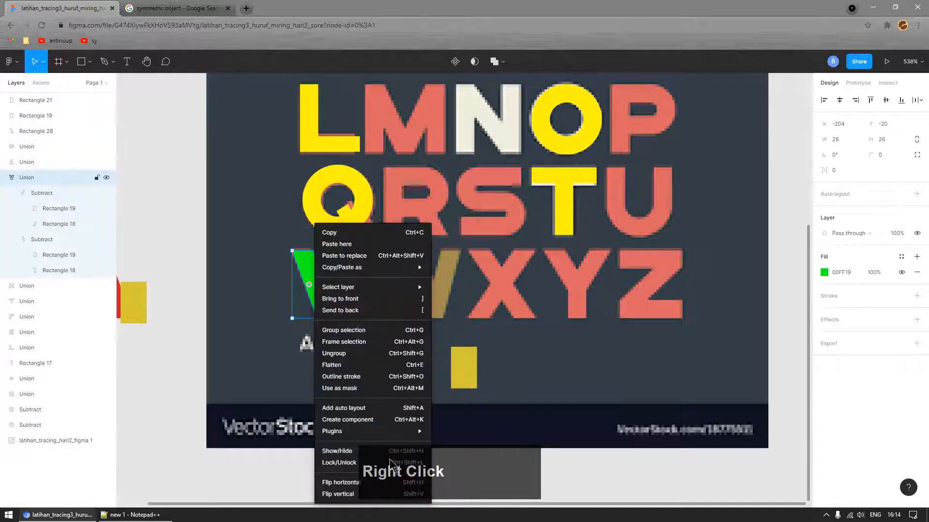
pyautogui.moveTo(358, 275)
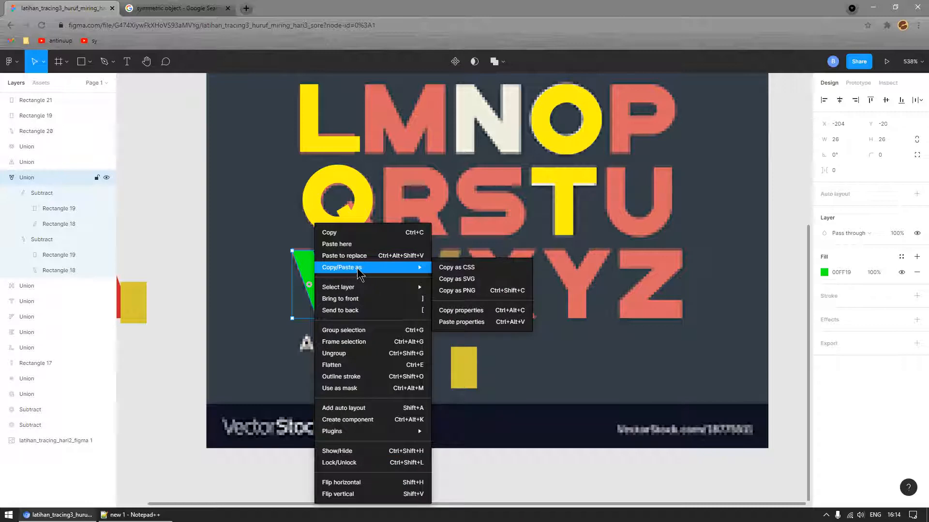
pyautogui.click(338, 233)
pyautogui.click(394, 302)
pyautogui.rightClick(394, 301)
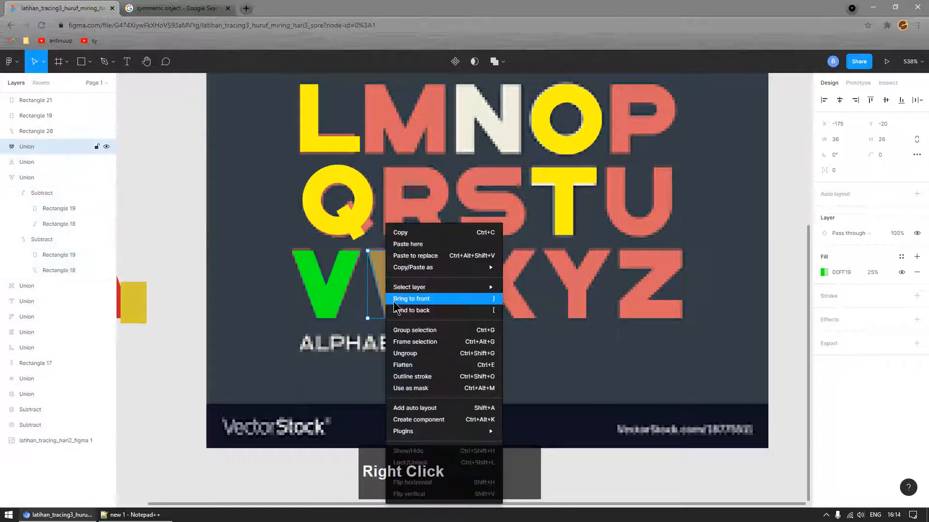
pyautogui.moveTo(460, 267)
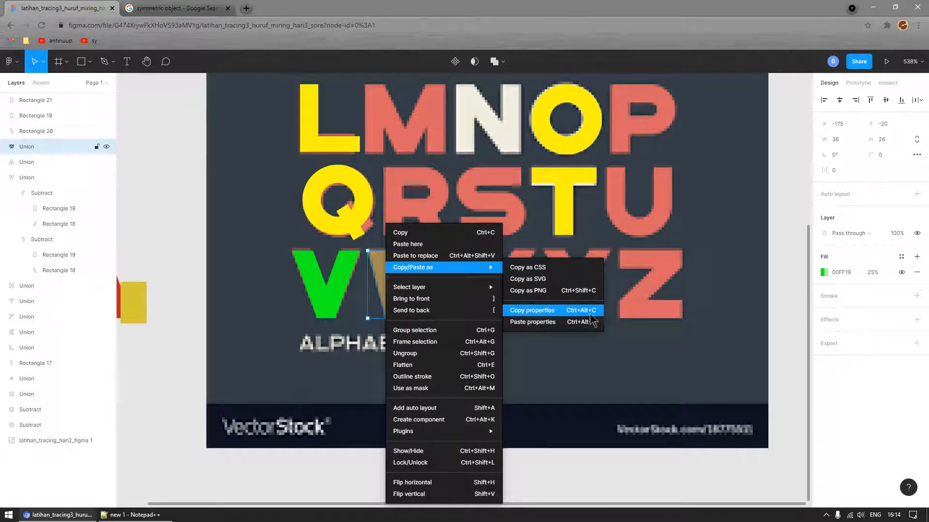
pyautogui.click(176, 344)
# - Copy the V's properties onto the W to give it the solid green 00FF19 fill at 100% opacity
pyautogui.click(325, 300)
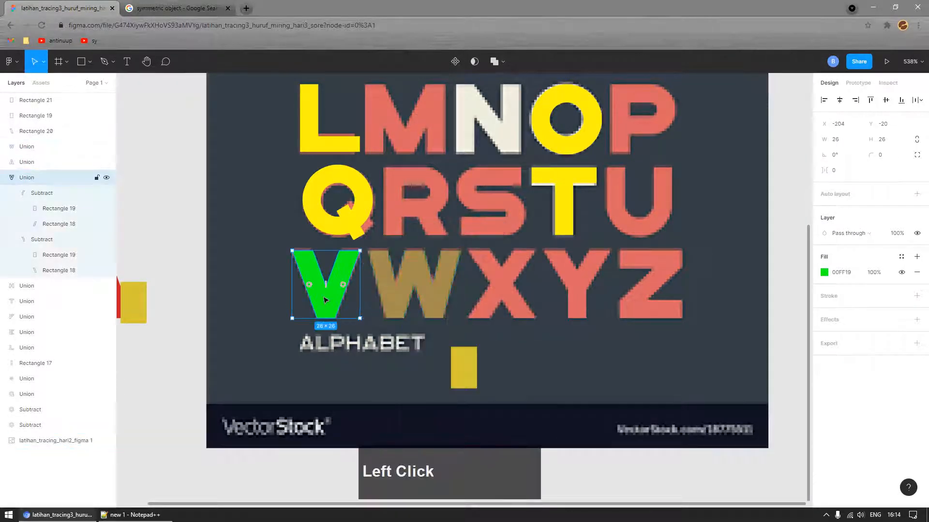
pyautogui.click(397, 296)
pyautogui.hotkey('ctrl', 'alt', 'v')
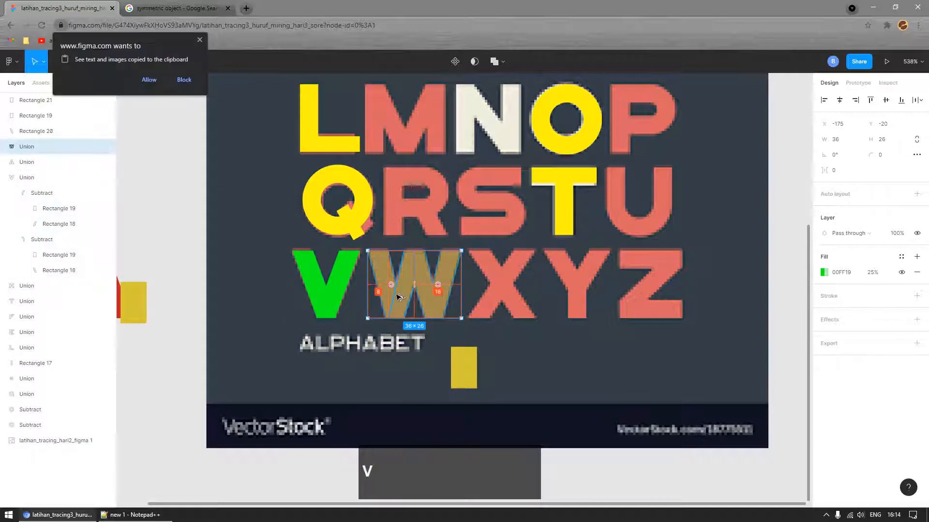
pyautogui.click(199, 39)
pyautogui.click(205, 139)
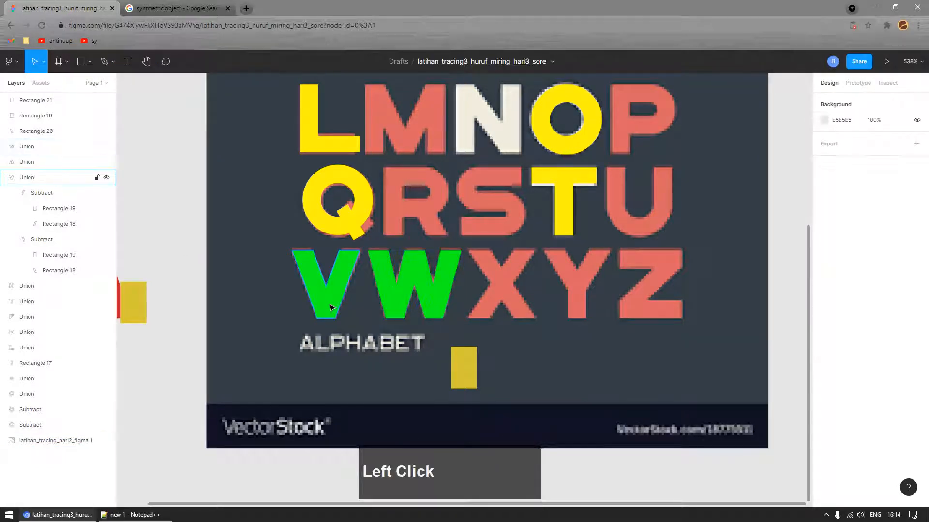
# - Move the red bar to X -301, Y -48 on the blank canvas beside the image, with the yellow rectangle separated to its right
pyautogui.scroll(-5, 371, 384)
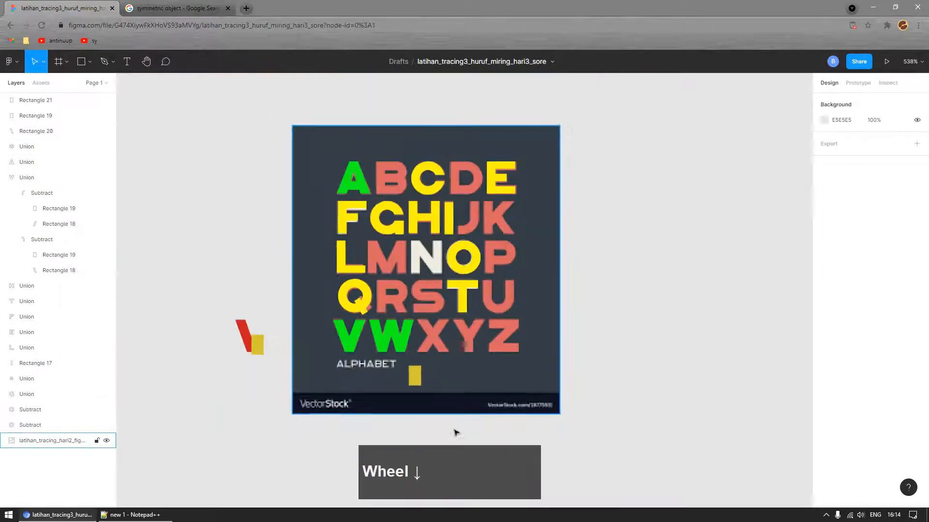
pyautogui.press('r')
pyautogui.scroll(3, 206, 356)
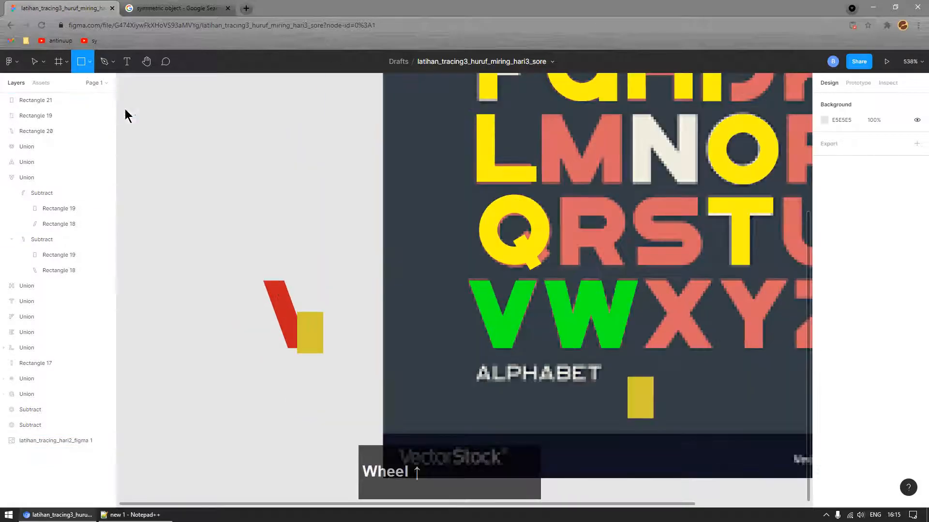
pyautogui.press('v')
pyautogui.moveTo(273, 289); pyautogui.dragTo(225, 216)
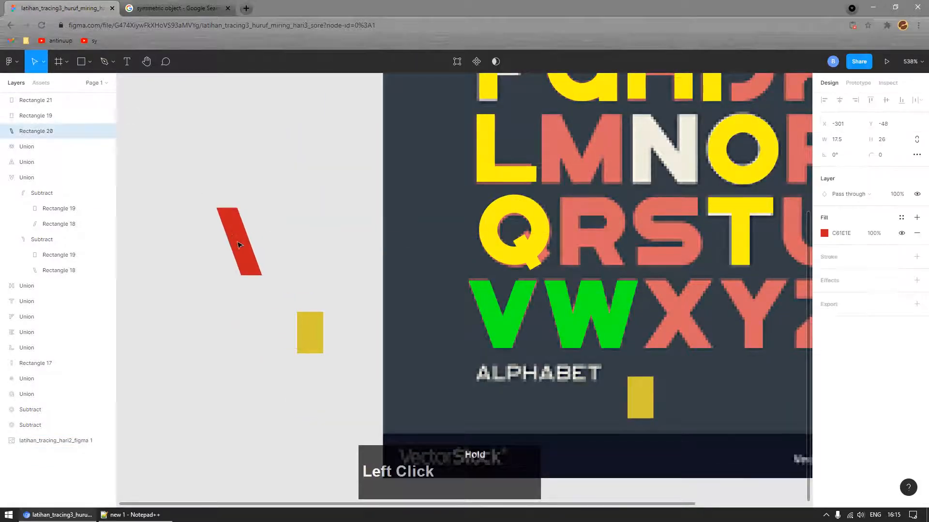
pyautogui.moveTo(303, 344); pyautogui.dragTo(288, 255)
# - Duplicate the red bar and yellow rectangle together and place the copies below the originals, with the bar at X -299, Y 1
pyautogui.moveTo(201, 320); pyautogui.dragTo(330, 179)
pyautogui.hotkey('ctrl', 'd')
pyautogui.moveTo(297, 248); pyautogui.dragTo(302, 378)
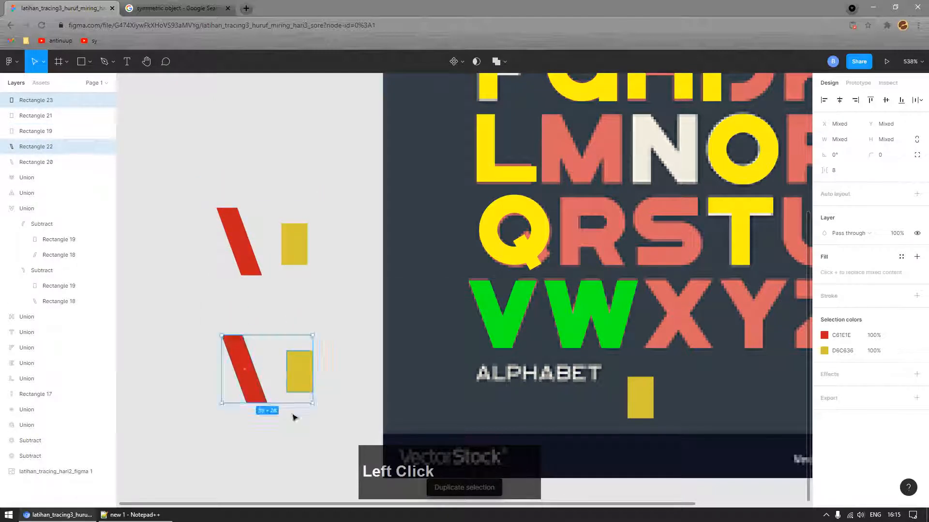
pyautogui.click(295, 415)
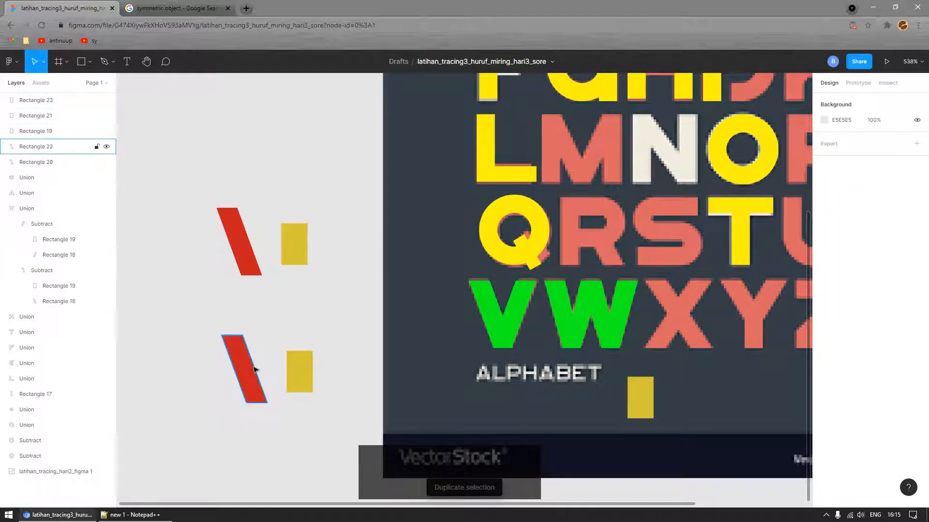
# - Copy the lower red bar's properties onto the yellow rectangle beside it, allowing clipboard access, to give it the C61E1E fill
pyautogui.click(270, 349)
pyautogui.click(246, 385)
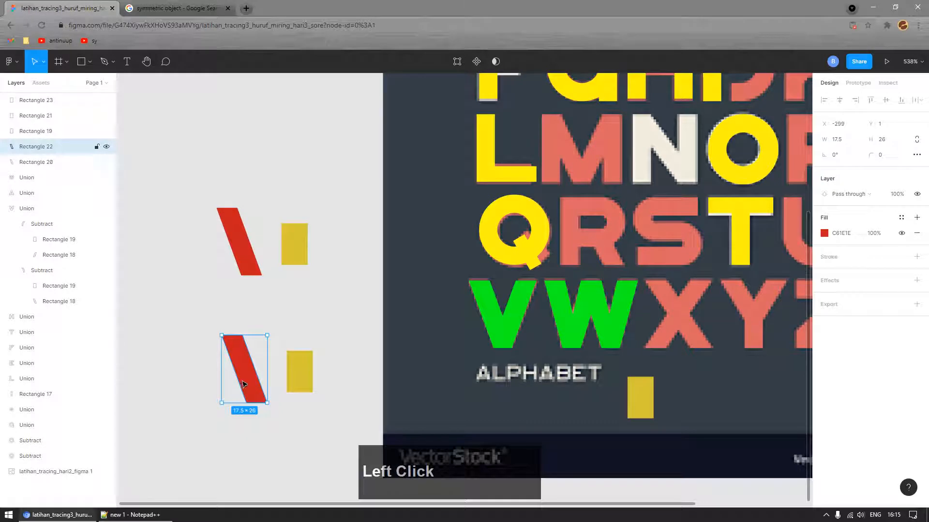
pyautogui.hotkey('ctrl', 'alt', 'c')
pyautogui.click(309, 376)
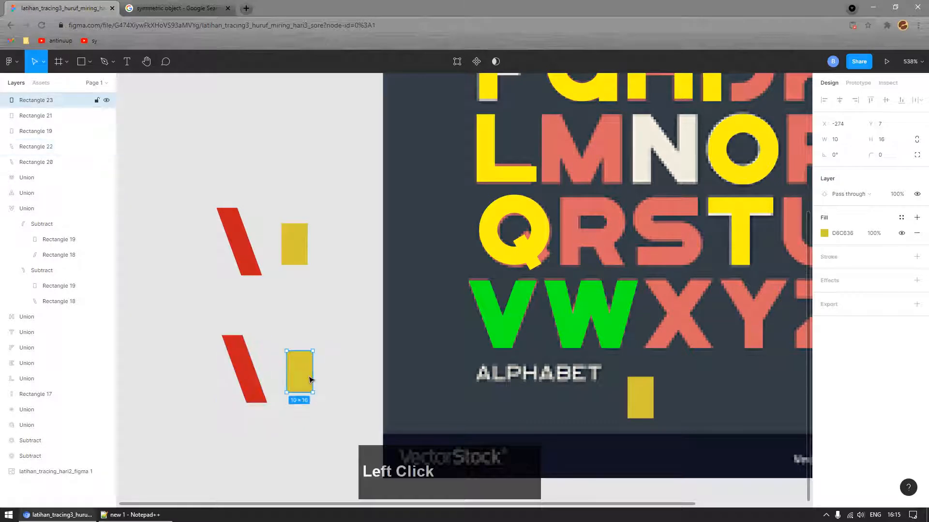
pyautogui.hotkey('ctrl', 'alt', 'v')
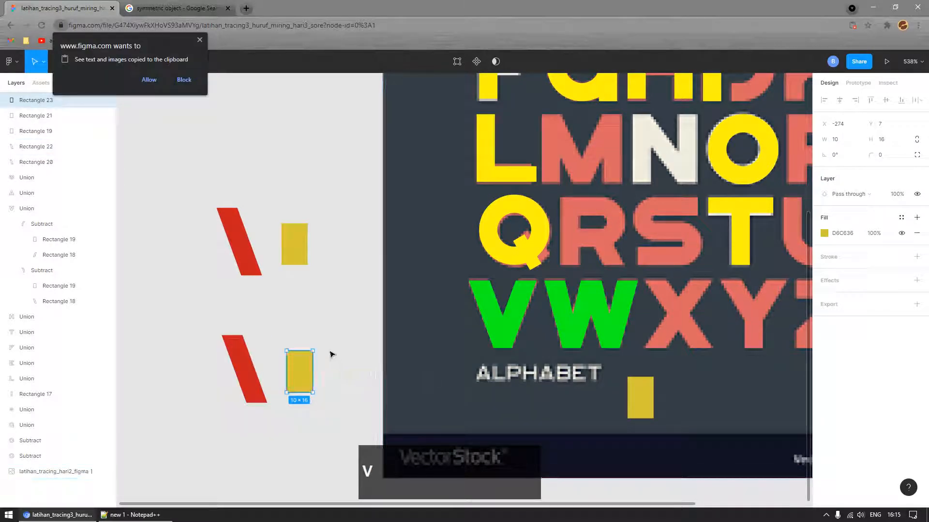
pyautogui.click(117, 60)
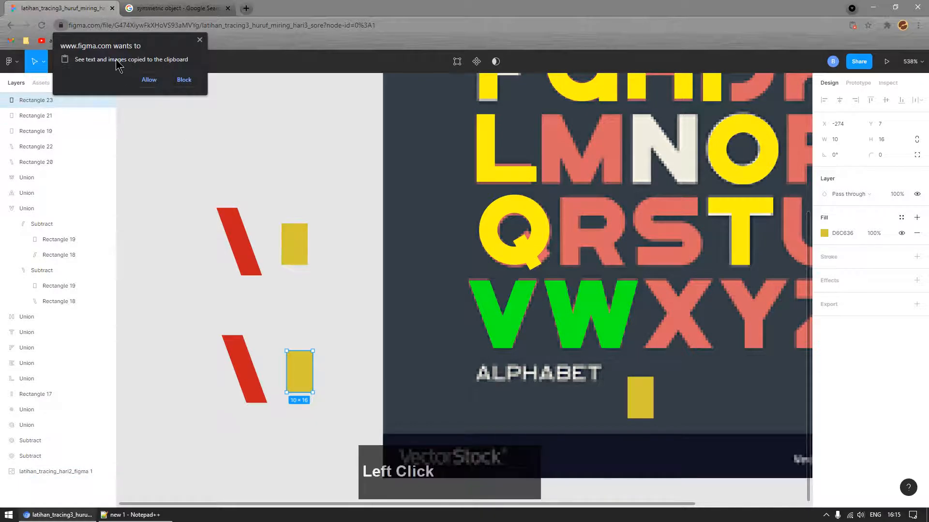
pyautogui.click(149, 80)
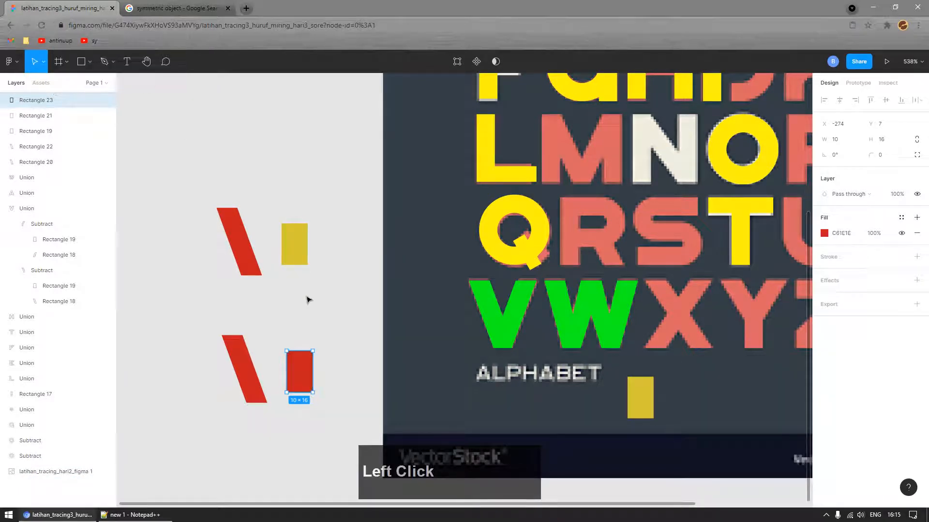
# - Delete the lower red bar together with the recoloured rectangle beside it
pyautogui.click(331, 348)
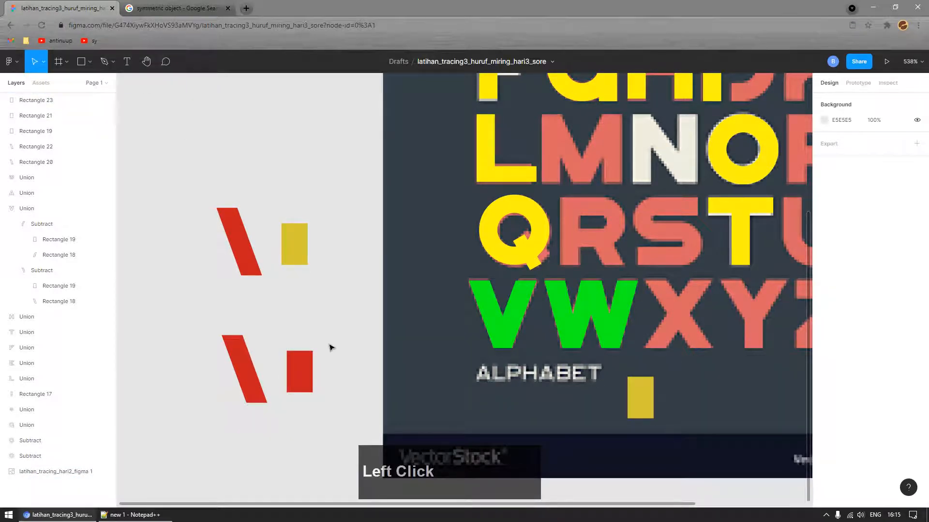
pyautogui.moveTo(329, 321); pyautogui.dragTo(215, 443)
pyautogui.press('Delete')
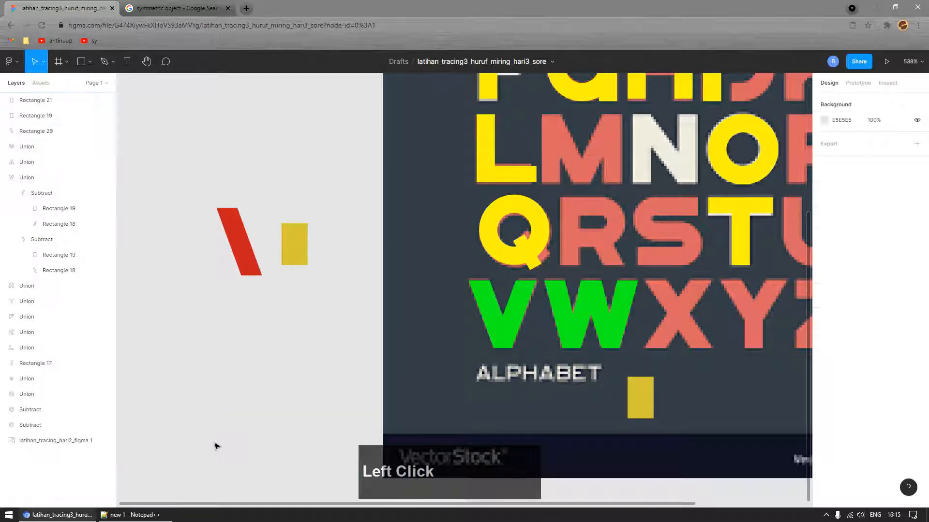
# - Duplicate the red bar and yellow rectangle and place the copies below the originals, with the bar at X -298, Y -6
pyautogui.moveTo(224, 201); pyautogui.dragTo(321, 321)
pyautogui.moveTo(294, 241); pyautogui.dragTo(302, 353)
pyautogui.click(287, 400)
pyautogui.click(255, 373)
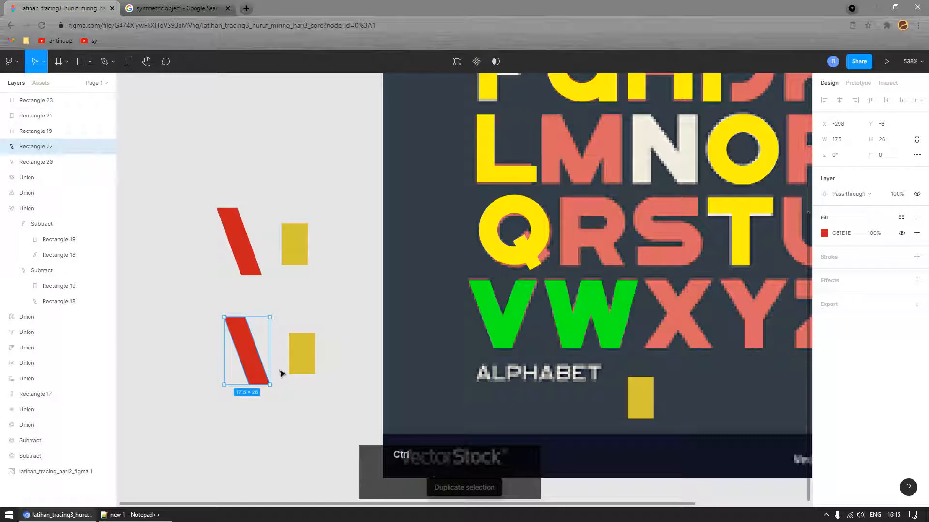
# - Apply the copied red bar properties (fill C61E1E) to the lower yellow rectangle and delete it together with the lower red bar
pyautogui.click(302, 356)
pyautogui.hotkey('ctrl', 'alt', 'v')
pyautogui.click(330, 389)
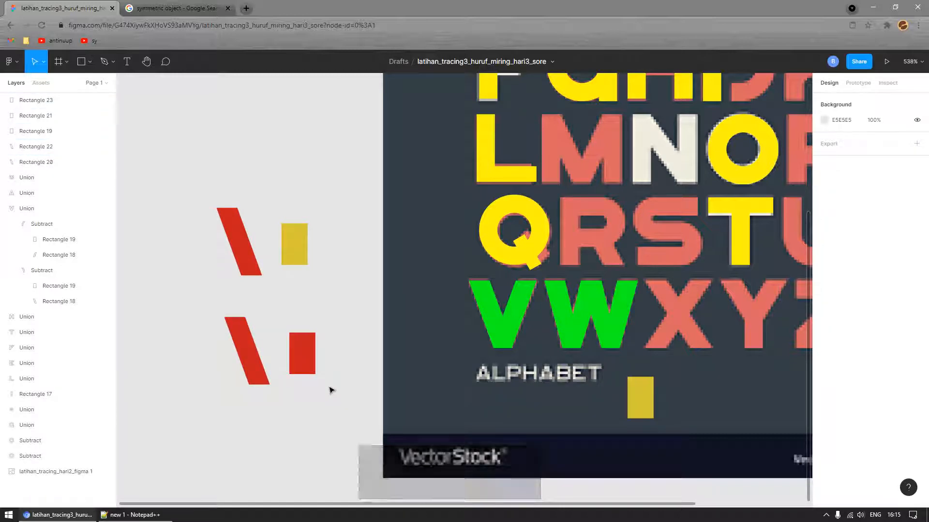
pyautogui.moveTo(343, 295); pyautogui.dragTo(201, 421)
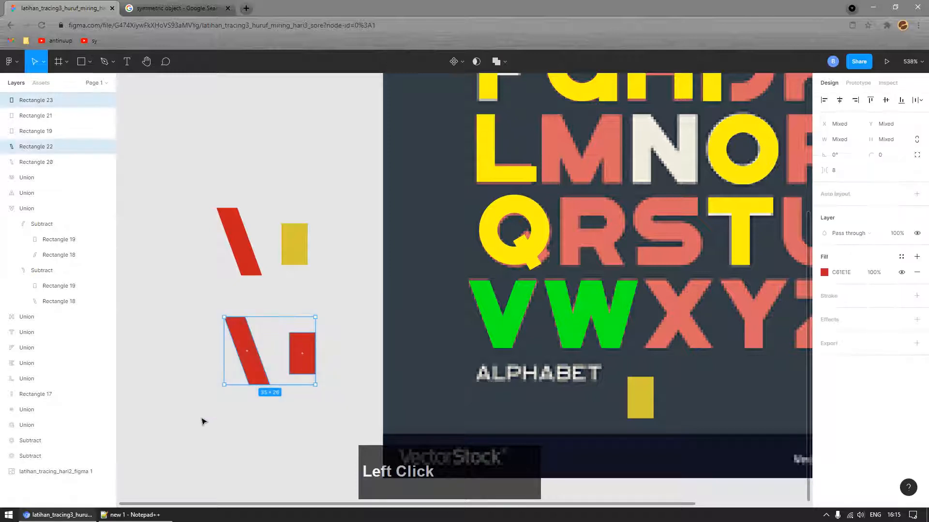
pyautogui.press('Delete')
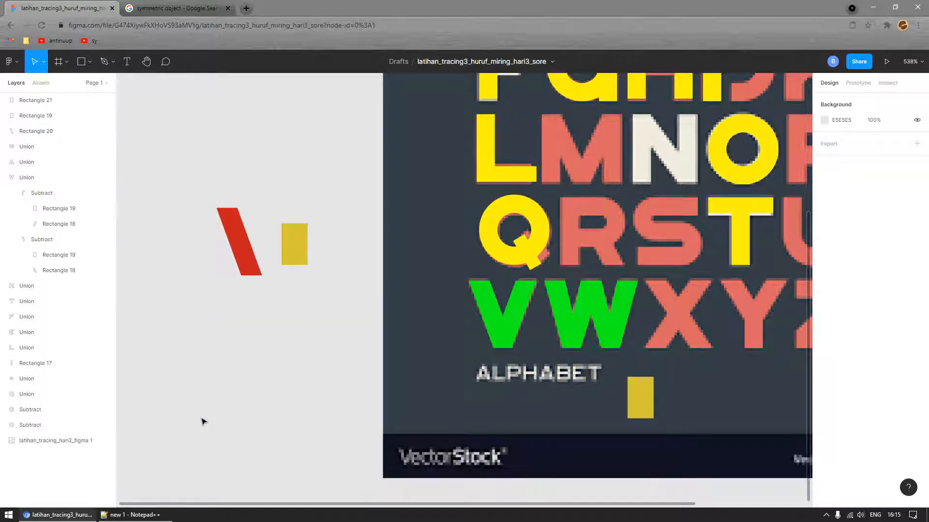
# - Move the red bar onto the image's X at X -136, Y -20 and widen it to 26 along the letter's descending diagonal
pyautogui.scroll(-3, 382, 329)
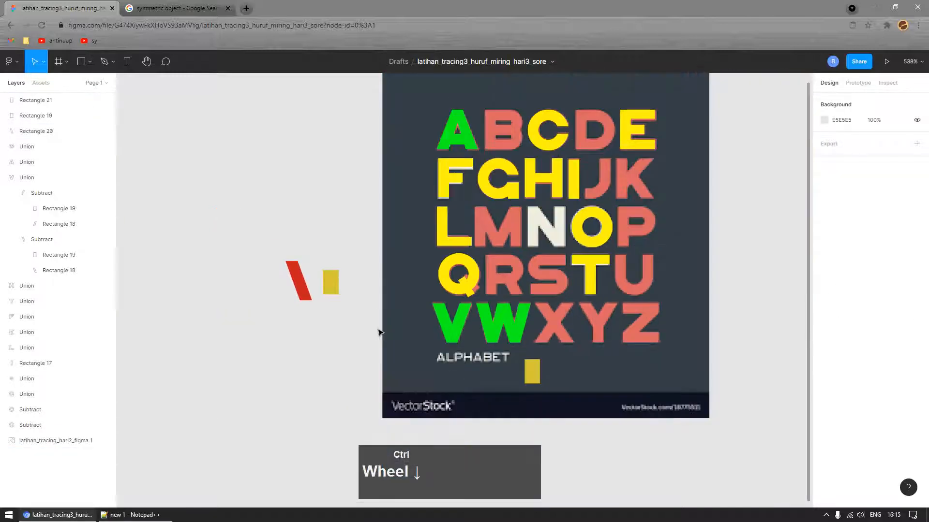
pyautogui.scroll(3, 565, 359)
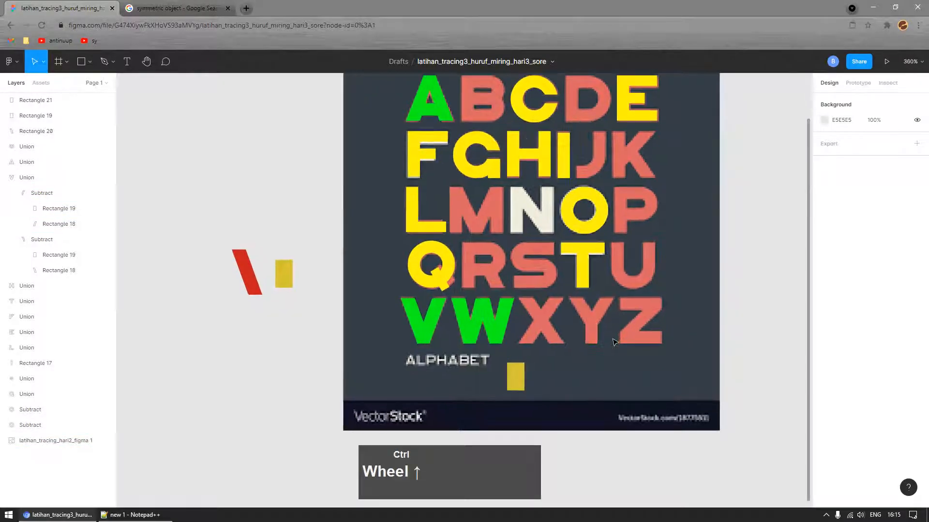
pyautogui.click(214, 282)
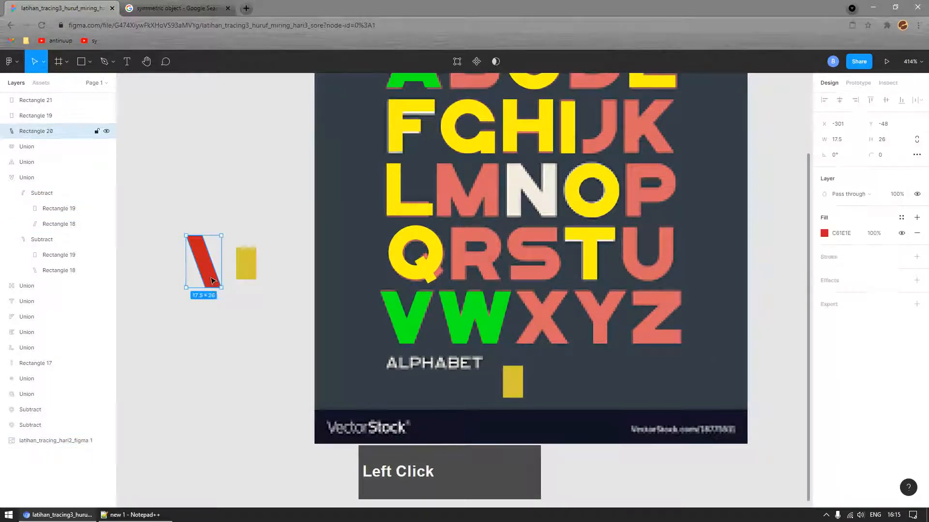
pyautogui.moveTo(211, 281); pyautogui.dragTo(602, 365)
pyautogui.scroll(3, 560, 333)
pyautogui.scroll(3, 560, 329)
pyautogui.scroll(3, 511, 348)
pyautogui.doubleClick(474, 368)
pyautogui.hotkey('ctrl', 'z')
pyautogui.moveTo(428, 402); pyautogui.dragTo(590, 347)
pyautogui.moveTo(541, 370)
pyautogui.mouseDown()
pyautogui.moveTo(595, 382)
pyautogui.moveTo(609, 370)
pyautogui.mouseUp()
# - Duplicate the red bar on the X and flip the copy horizontally to form the crossing diagonal
pyautogui.click(481, 269)
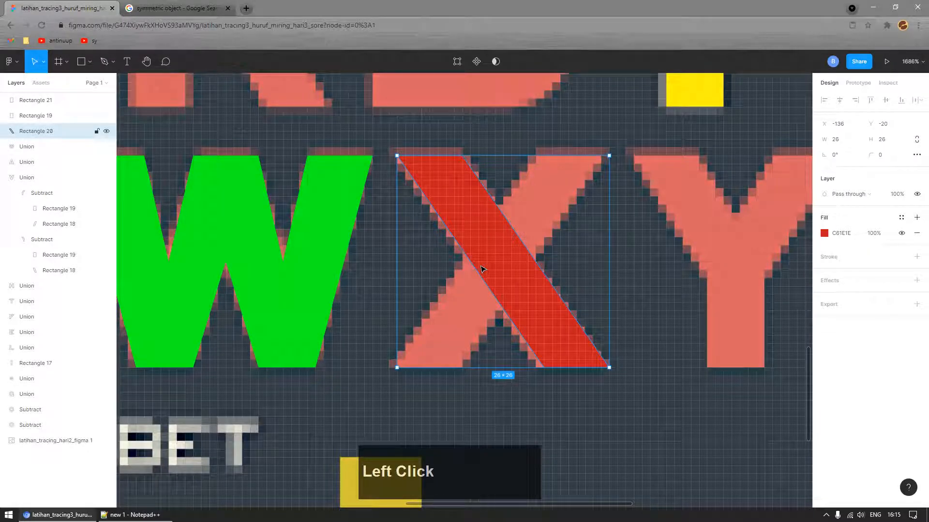
pyautogui.hotkey('ctrl', 'd')
pyautogui.hotkey('shift', 'h')
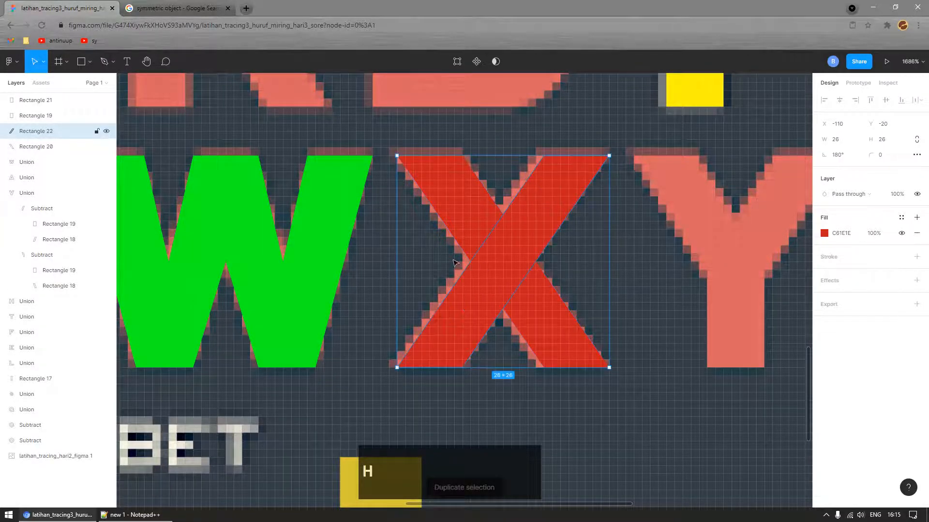
# - Duplicate the X's descending bar and place the copy over the Y's left arm at X -107, Y -20
pyautogui.keyDown('ctrl'); pyautogui.scroll(-5, 484, 268); pyautogui.keyUp('ctrl')
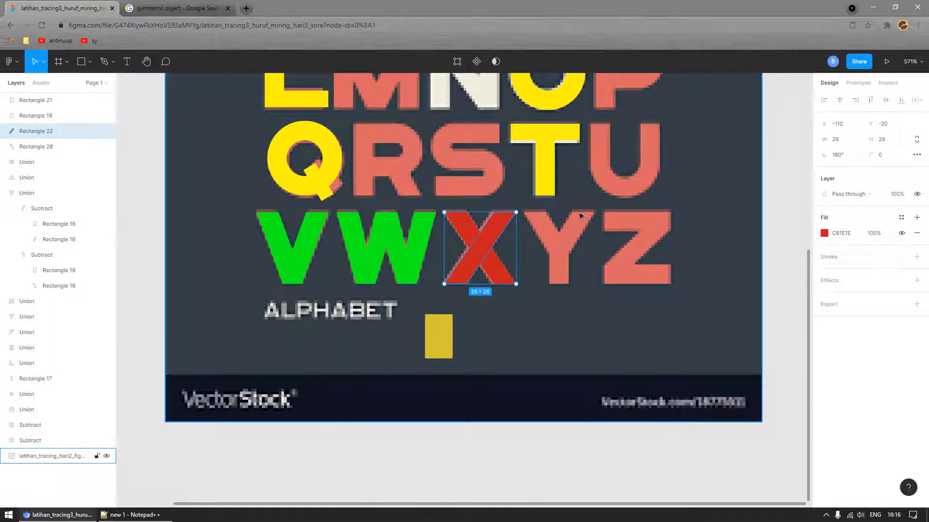
pyautogui.click(568, 306)
pyautogui.click(459, 228)
pyautogui.hotkey('ctrl', 'd')
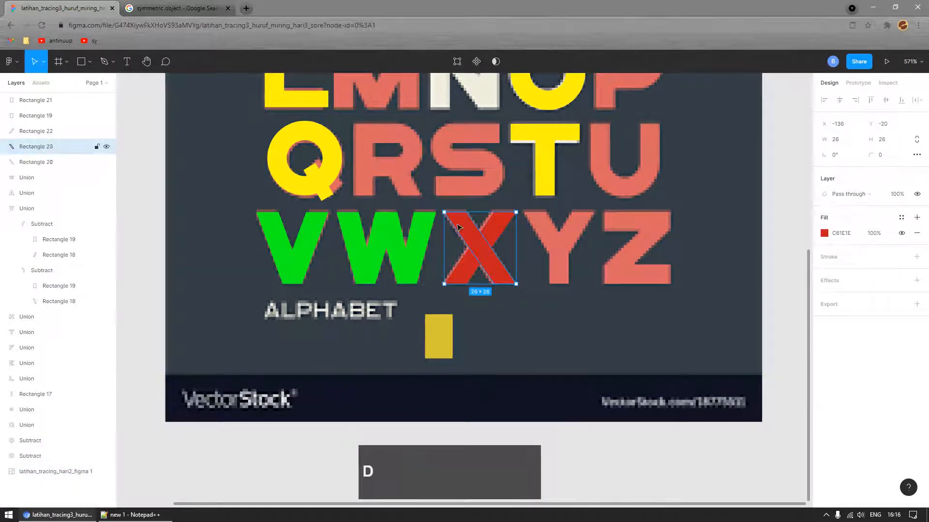
pyautogui.moveTo(459, 227); pyautogui.dragTo(559, 235)
pyautogui.scroll(3, 550, 232)
pyautogui.scroll(4, 544, 216)
pyautogui.moveTo(501, 205)
pyautogui.mouseDown()
pyautogui.moveTo(495, 215)
pyautogui.moveTo(509, 195)
pyautogui.mouseUp()
pyautogui.scroll(-5, 623, 302)
pyautogui.scroll(4, 623, 303)
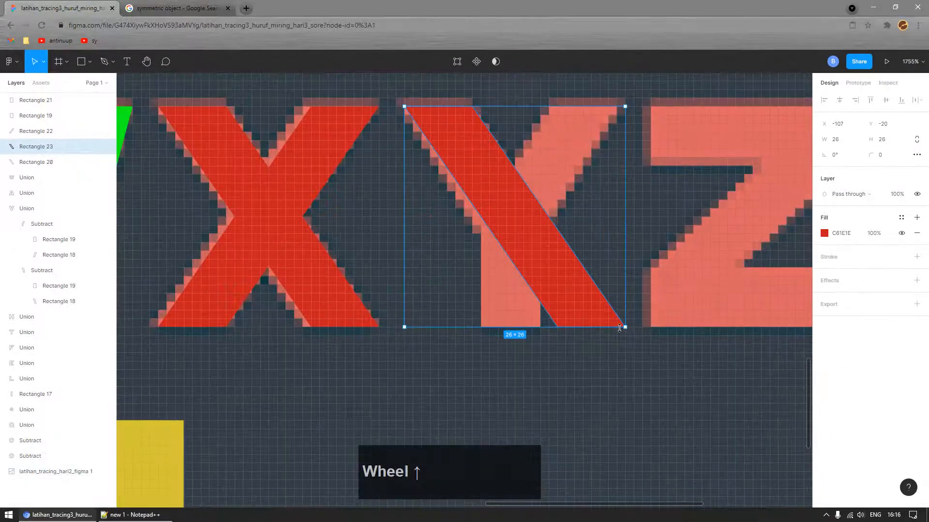
# - Edit the bar's points on the Y, raising its lower edge to Y -5 at the height where the stem begins
pyautogui.doubleClick(602, 317)
pyautogui.moveTo(532, 371); pyautogui.dragTo(551, 236)
pyautogui.scroll(4, 541, 228)
pyautogui.scroll(-2, 464, 179)
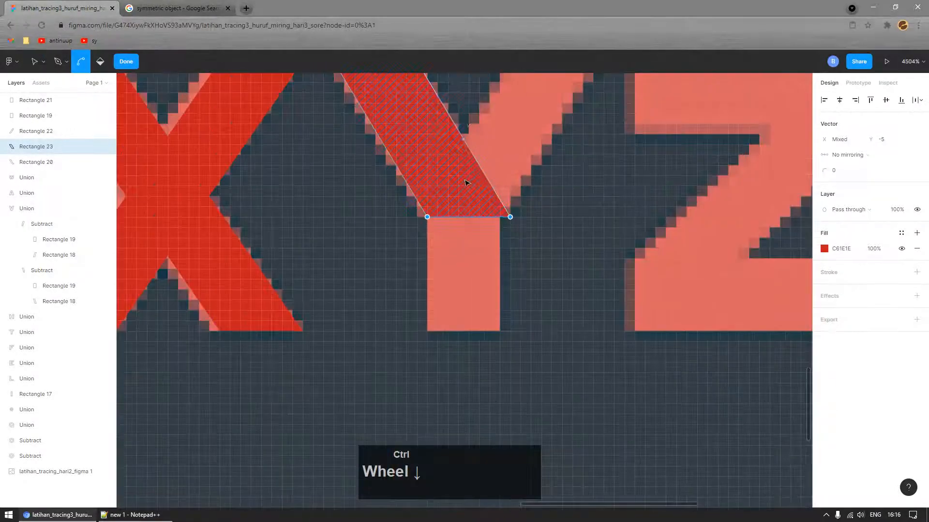
# - Add a point at the Y's inner notch at X -95, Y -13 and align the bar's lower-right corner beneath it at X -95
pyautogui.scroll(4, 465, 138)
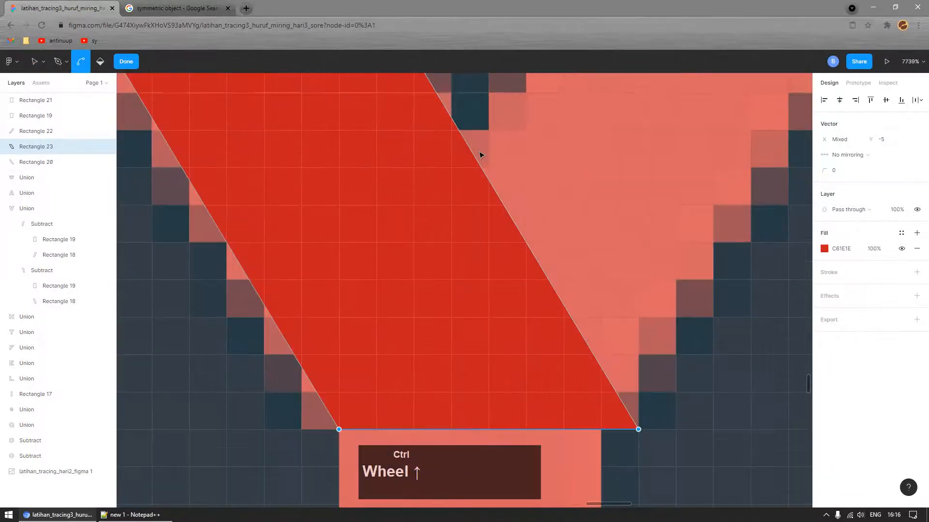
pyautogui.scroll(-2, 484, 153)
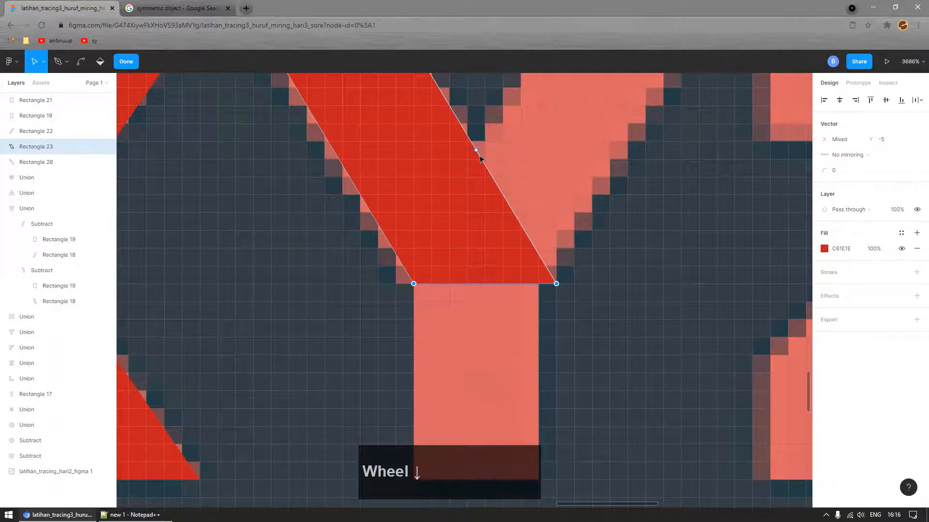
pyautogui.moveTo(477, 150); pyautogui.dragTo(468, 142)
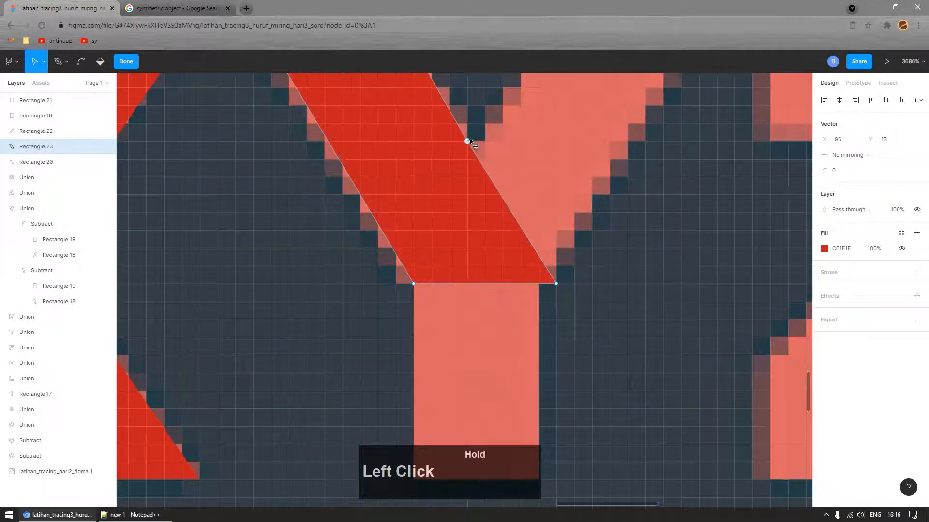
pyautogui.moveTo(557, 286); pyautogui.dragTo(468, 286)
pyautogui.keyDown('ctrl'); pyautogui.scroll(-5, 520, 197); pyautogui.keyUp('ctrl')
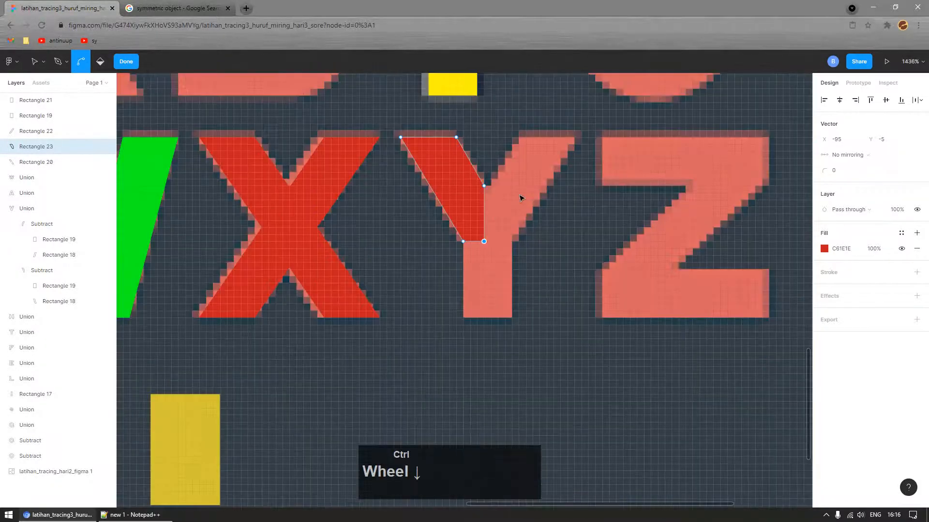
pyautogui.press('Escape')
# - Duplicate the Y's left arm, flip the copy horizontally and place it as the right arm at X -83, Y -20
pyautogui.keyDown('ctrl'); pyautogui.scroll(4, 529, 197); pyautogui.keyUp('ctrl')
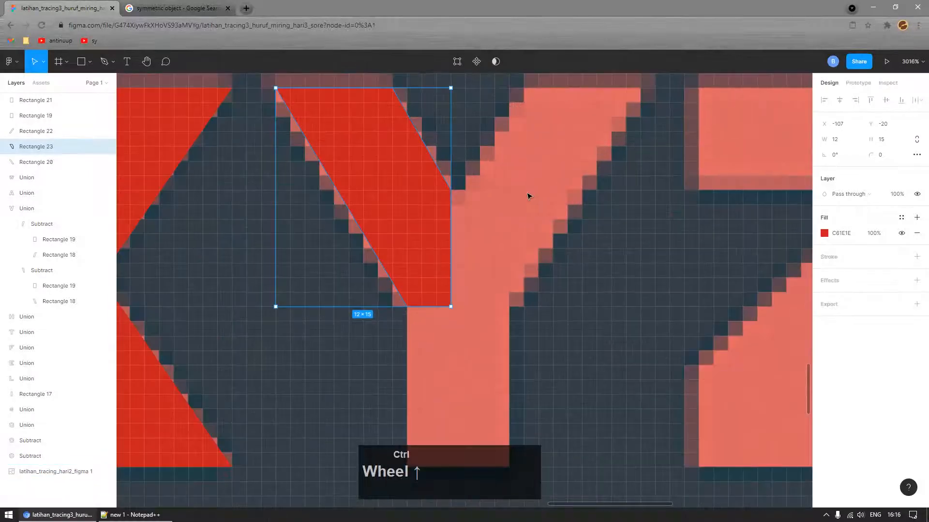
pyautogui.hotkey('ctrl', 'd')
pyautogui.moveTo(415, 227); pyautogui.dragTo(606, 251)
pyautogui.hotkey('shift', 'h')
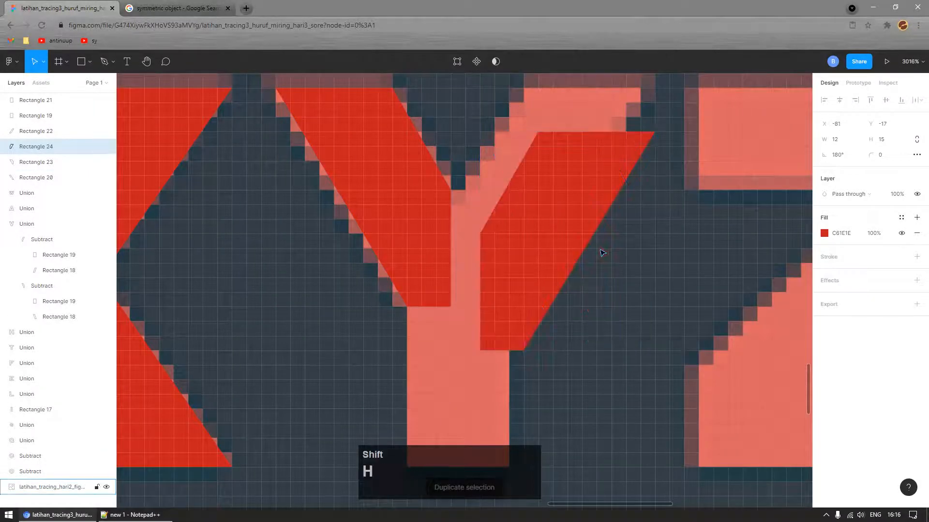
pyautogui.moveTo(506, 312); pyautogui.dragTo(477, 270)
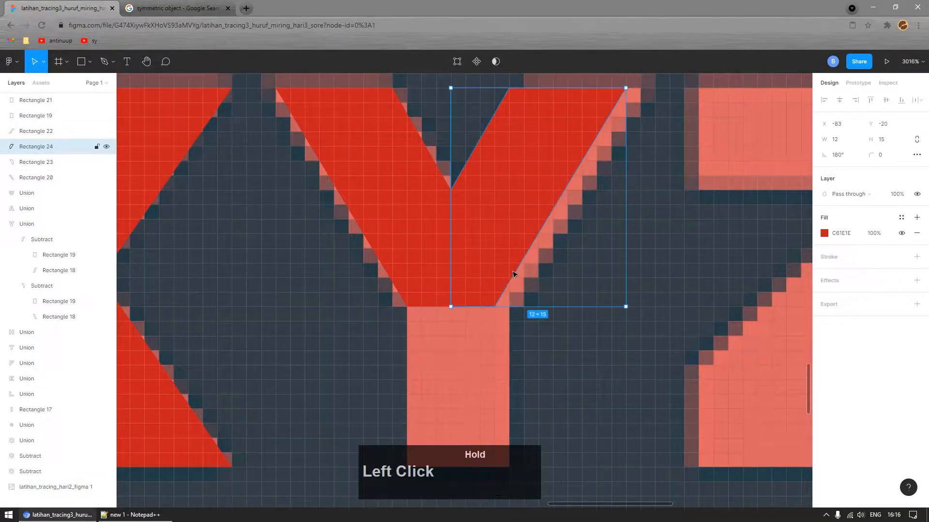
# - Draw a rectangle of 6 × 11 over the Y's stem at X -98, Y -5
pyautogui.keyDown('ctrl'); pyautogui.scroll(-3, 525, 309); pyautogui.keyUp('ctrl')
pyautogui.keyDown('ctrl'); pyautogui.scroll(3, 508, 363); pyautogui.keyUp('ctrl')
pyautogui.click(506, 269)
pyautogui.keyDown('ctrl'); pyautogui.scroll(2, 489, 257); pyautogui.keyUp('ctrl')
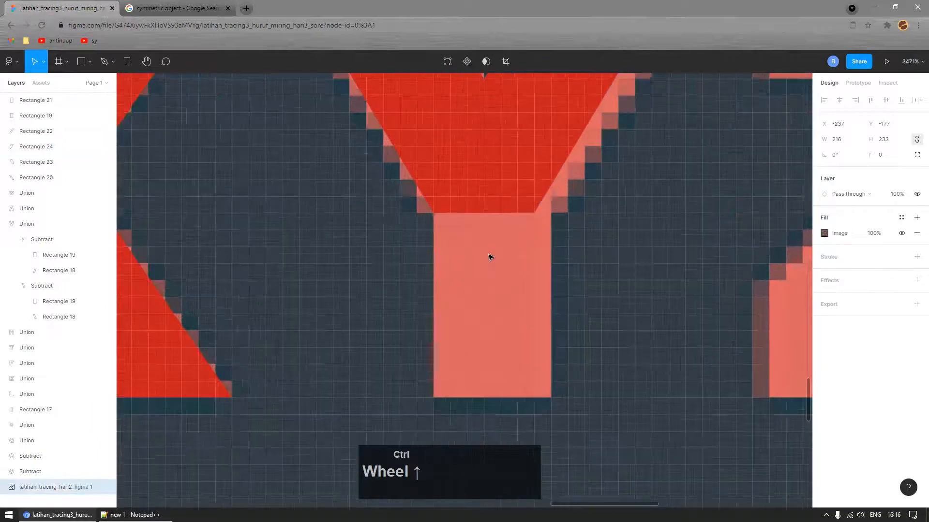
pyautogui.press('r')
pyautogui.moveTo(432, 215); pyautogui.dragTo(535, 398)
# - Try moving the separate pieces of the Y out of place and undo the moves, including the accidental shift of the reference image
pyautogui.keyDown('ctrl'); pyautogui.scroll(-3, 556, 315); pyautogui.keyUp('ctrl')
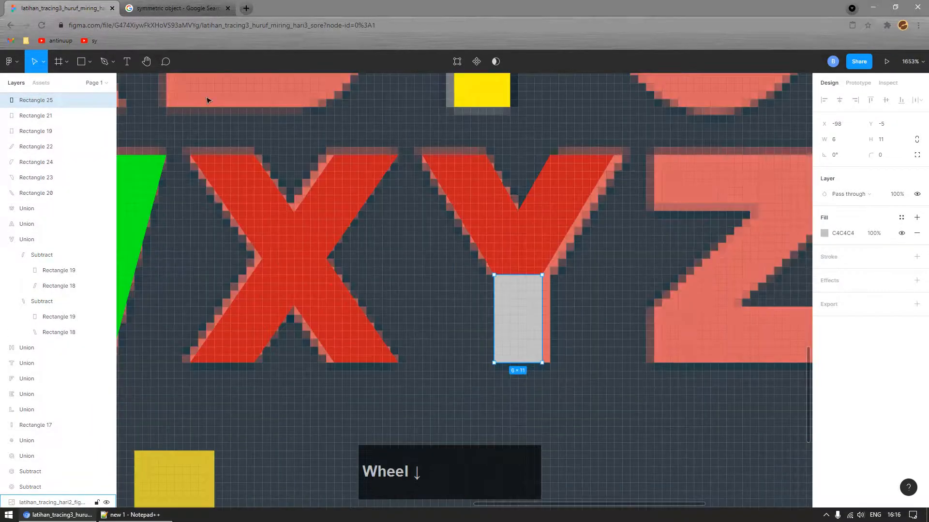
pyautogui.keyDown('ctrl'); pyautogui.scroll(-3, 513, 208); pyautogui.keyUp('ctrl')
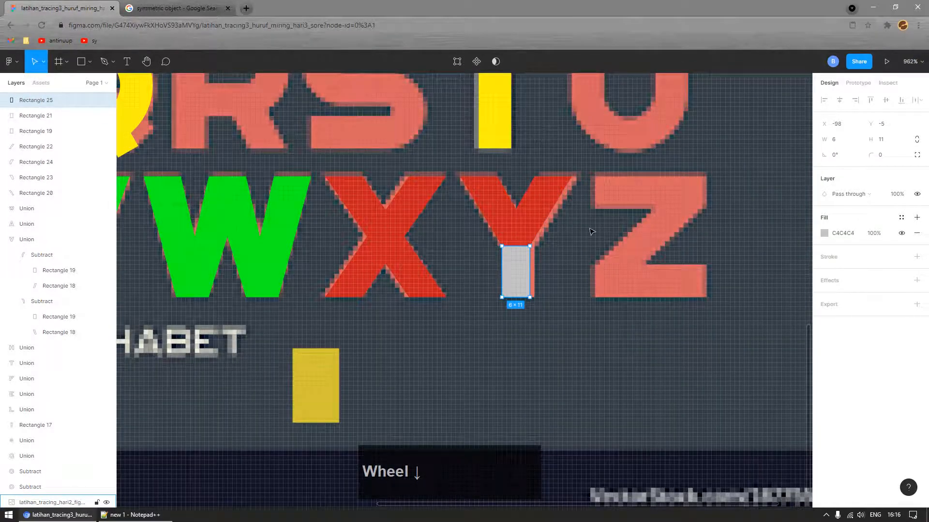
pyautogui.press('Return')
pyautogui.click(126, 62)
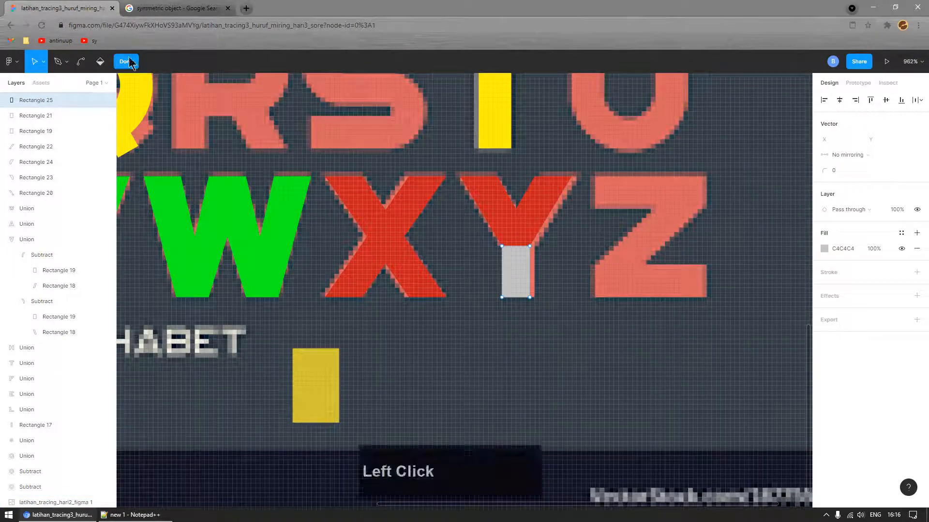
pyautogui.moveTo(552, 202); pyautogui.dragTo(597, 239)
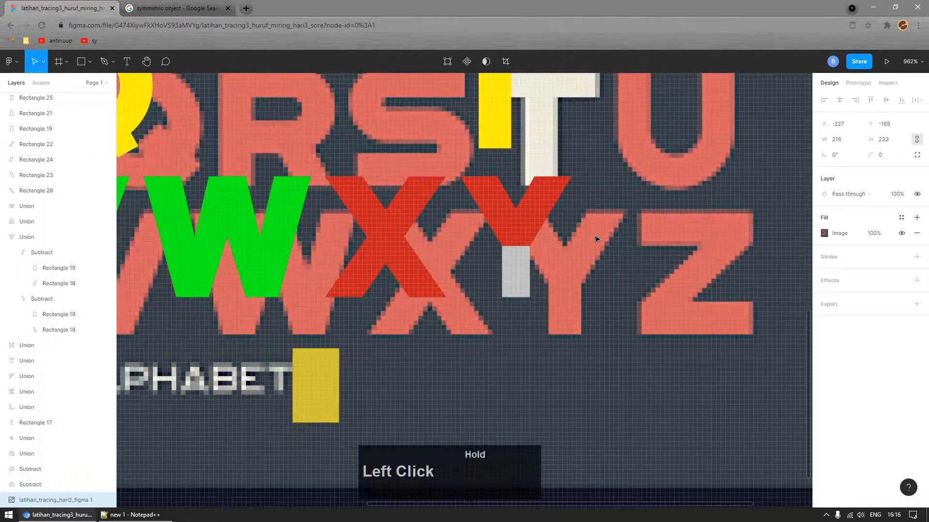
pyautogui.hotkey('ctrl', 'z')
pyautogui.click(545, 207)
pyautogui.moveTo(547, 208); pyautogui.dragTo(602, 251)
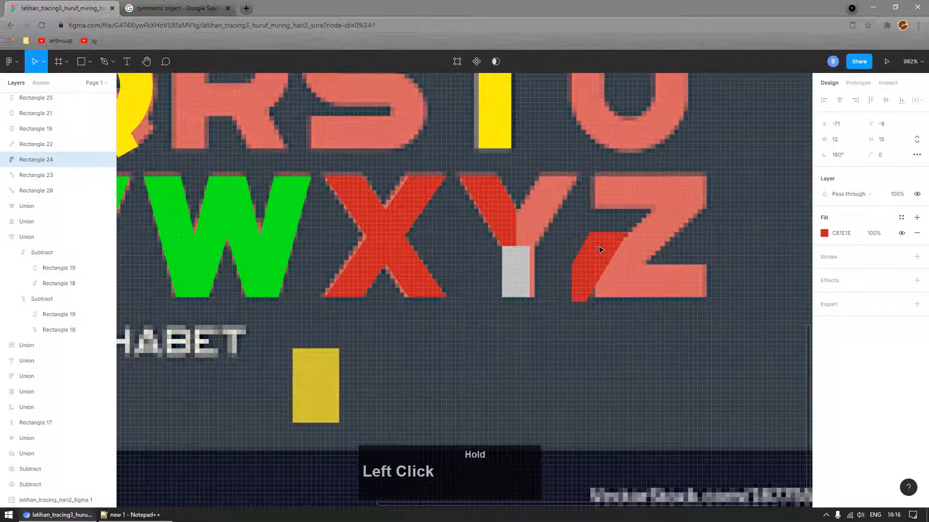
pyautogui.hotkey('ctrl', 'z')
pyautogui.moveTo(518, 234); pyautogui.dragTo(570, 311)
pyautogui.hotkey('ctrl', 'z')
pyautogui.hotkey('ctrl', 'z')
# - Combine the Y's two red arms and grey stem into one shape with Union
pyautogui.keyDown('shift'); pyautogui.click(542, 204); pyautogui.keyUp('shift')
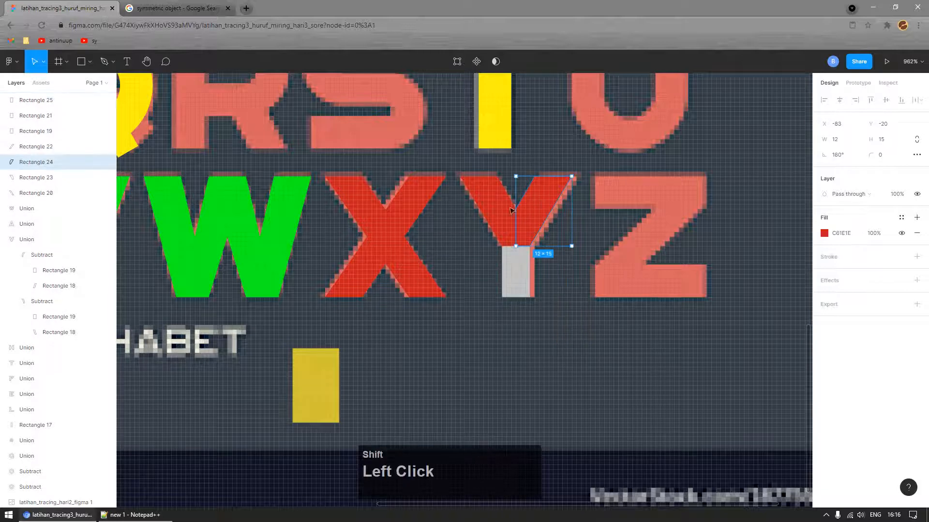
pyautogui.keyDown('shift'); pyautogui.click(499, 207); pyautogui.keyUp('shift')
pyautogui.click(542, 214)
pyautogui.keyDown('shift'); pyautogui.click(521, 283); pyautogui.keyUp('shift')
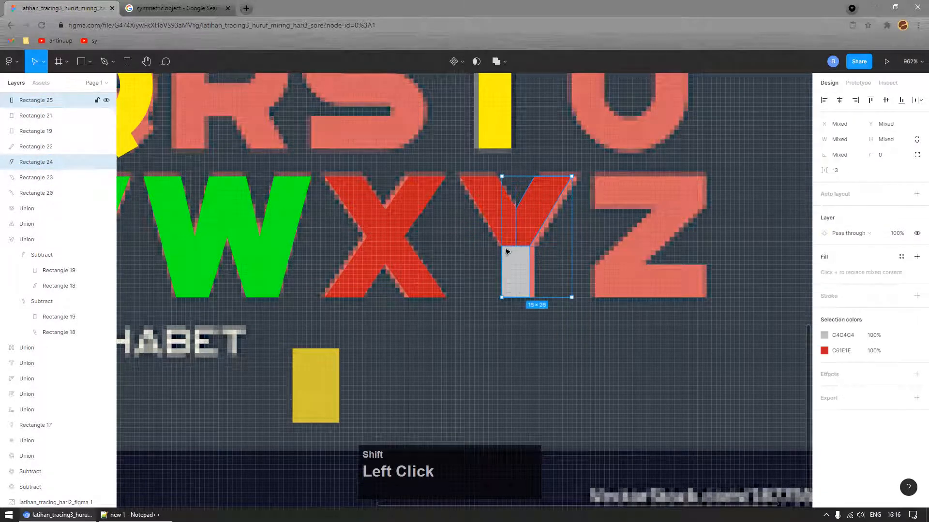
pyautogui.keyDown('shift'); pyautogui.click(499, 207); pyautogui.keyUp('shift')
pyautogui.click(506, 62)
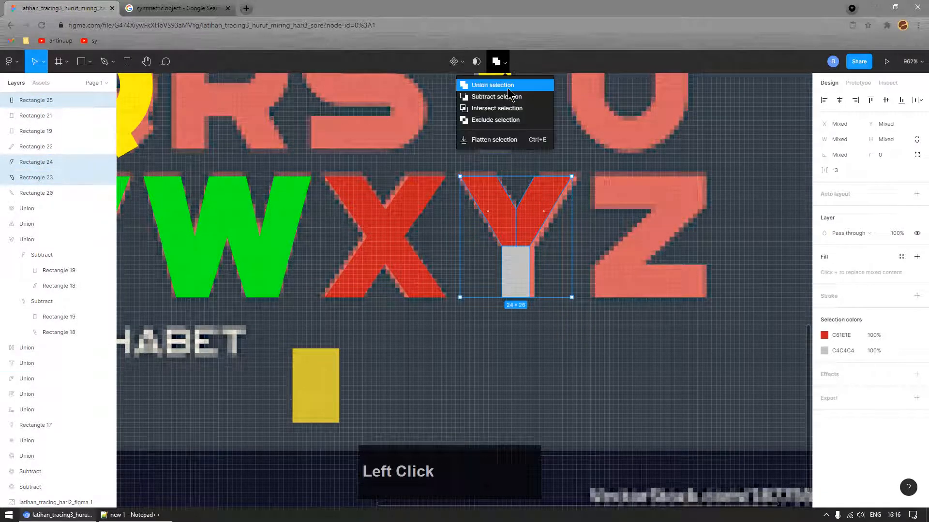
pyautogui.click(509, 86)
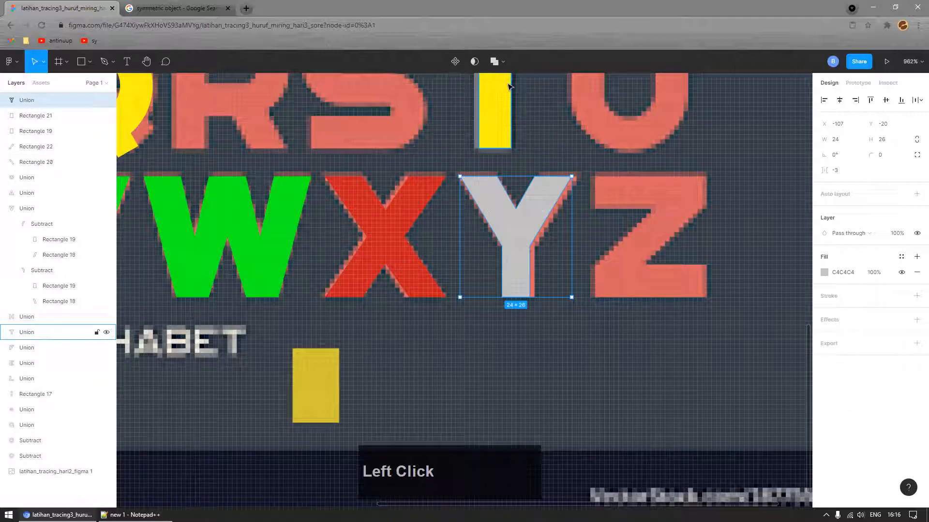
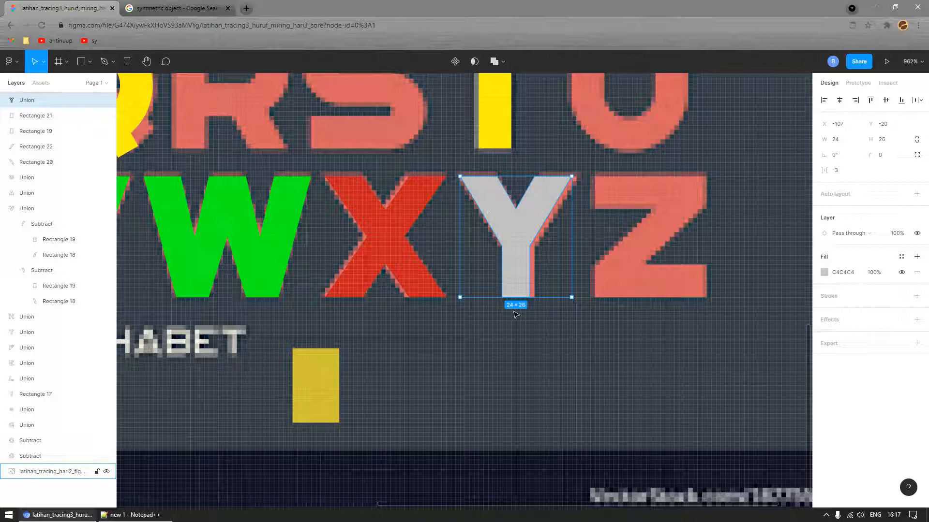
# - Test the merged Y by moving it to the far side of the Z, and undo the move
pyautogui.keyDown('ctrl'); pyautogui.scroll(-3, 513, 316); pyautogui.keyUp('ctrl')
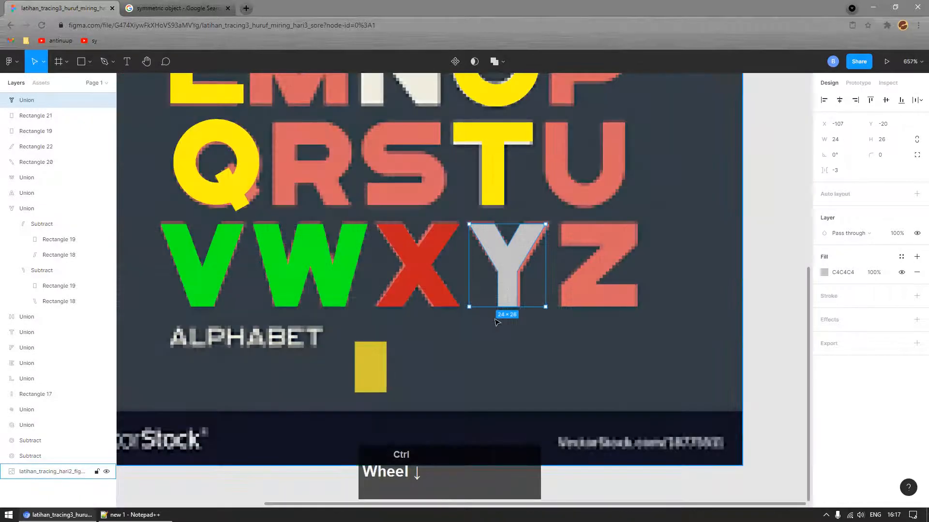
pyautogui.keyDown('ctrl'); pyautogui.scroll(-1, 522, 296); pyautogui.keyUp('ctrl')
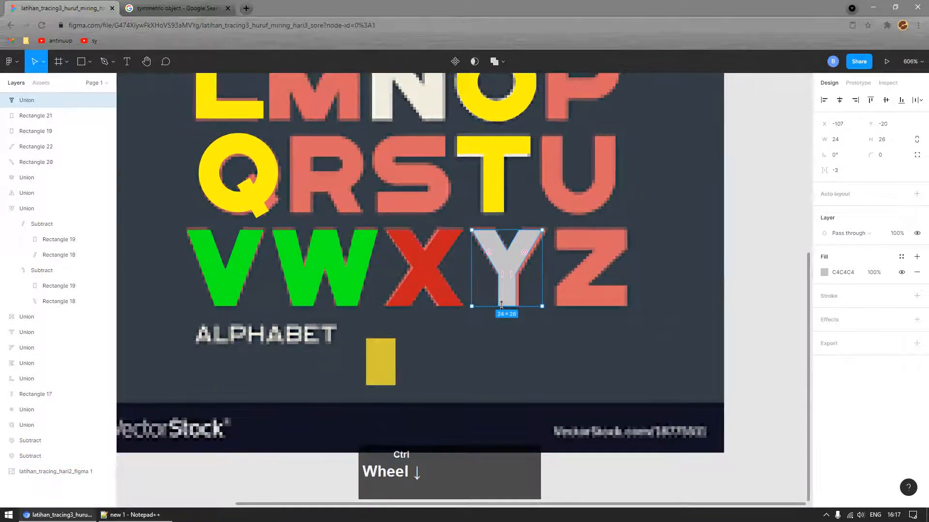
pyautogui.click(748, 252)
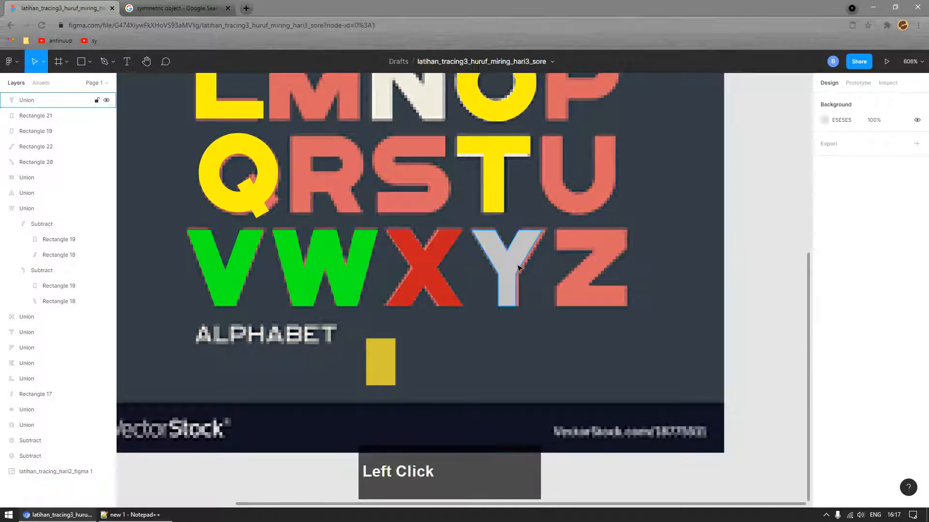
pyautogui.moveTo(517, 267); pyautogui.dragTo(655, 269)
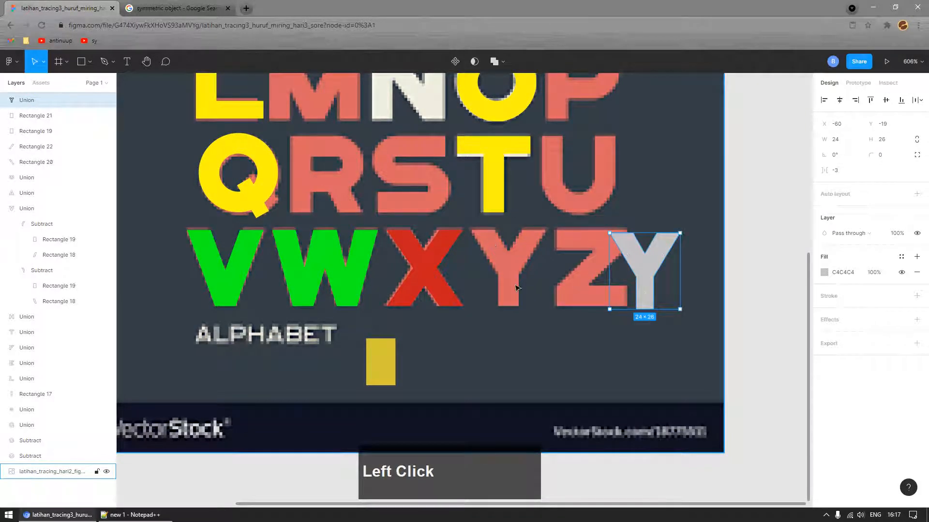
pyautogui.hotkey('ctrl', 'z')
pyautogui.keyDown('ctrl'); pyautogui.scroll(-5, 540, 280); pyautogui.keyUp('ctrl')
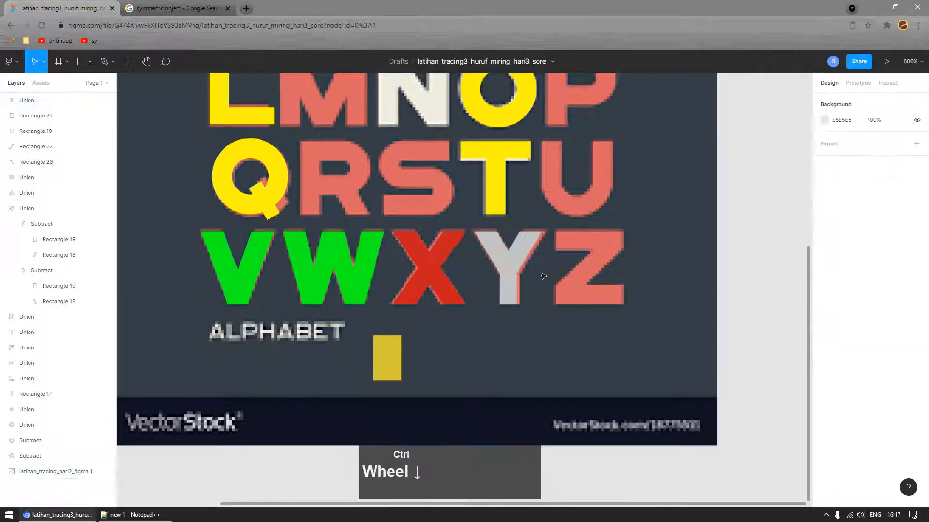
# - Cover the Z's upper and lower bars with two matching 24 × 7 rectangles, duplicating the first one for the second bar
pyautogui.keyDown('ctrl'); pyautogui.scroll(5, 509, 288); pyautogui.keyUp('ctrl')
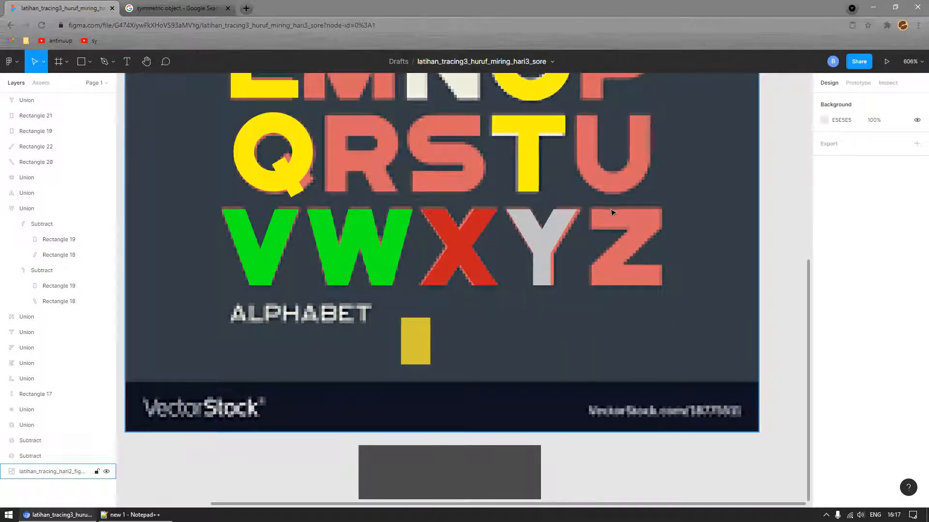
pyautogui.keyDown('ctrl'); pyautogui.scroll(-5, 593, 244); pyautogui.keyUp('ctrl')
pyautogui.keyDown('ctrl'); pyautogui.scroll(5, 647, 226); pyautogui.keyUp('ctrl')
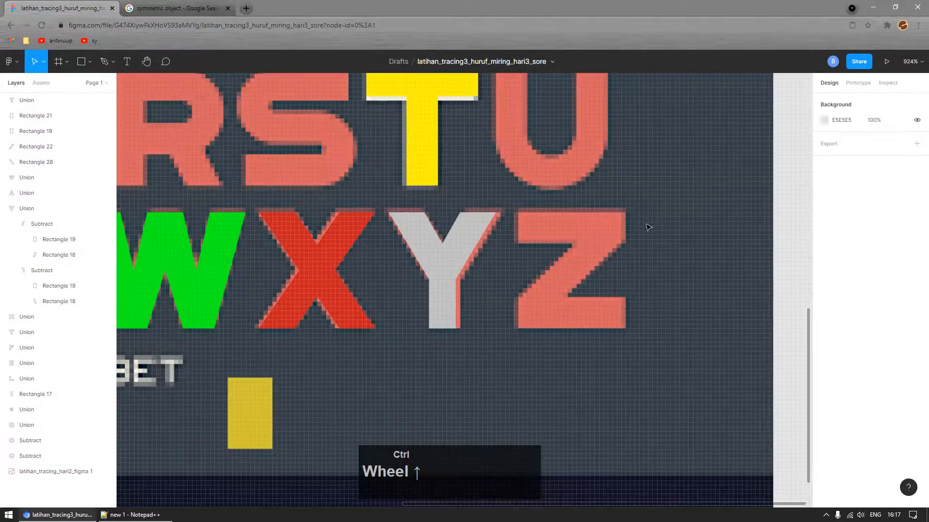
pyautogui.keyDown('ctrl'); pyautogui.scroll(-4, 648, 229); pyautogui.keyUp('ctrl')
pyautogui.keyDown('ctrl'); pyautogui.scroll(3, 648, 230); pyautogui.keyUp('ctrl')
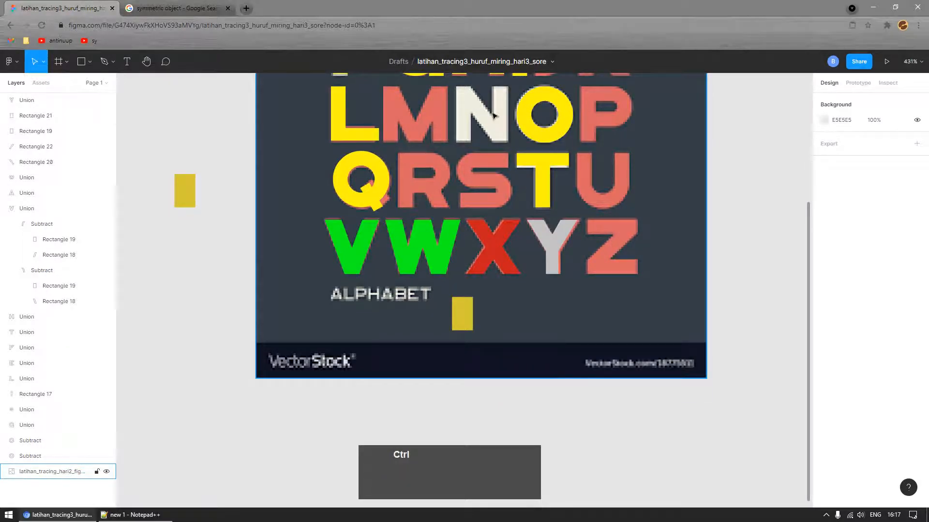
pyautogui.keyDown('ctrl'); pyautogui.scroll(4, 647, 237); pyautogui.keyUp('ctrl')
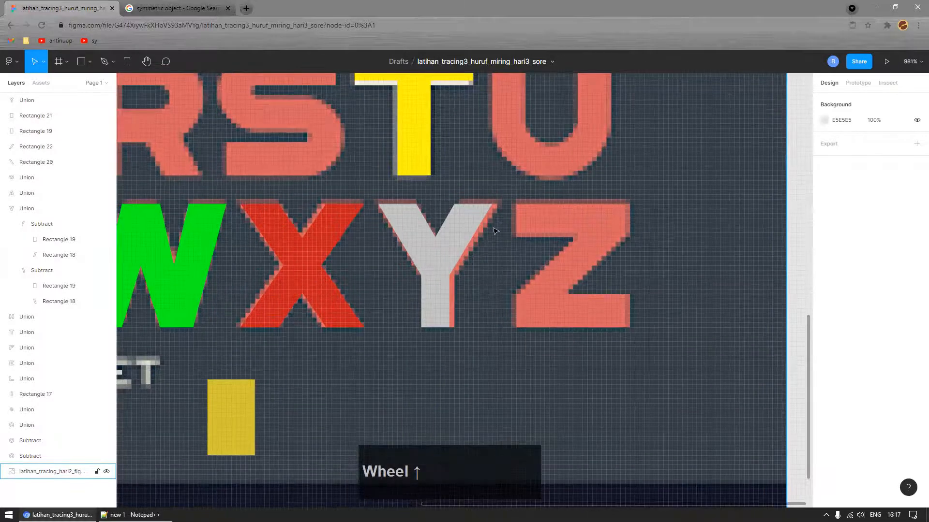
pyautogui.press('r')
pyautogui.moveTo(515, 204); pyautogui.dragTo(587, 320)
pyautogui.hotkey('ctrl', 'd')
# - Draw a rectangle 12 high between the Z's two bars, aligned with their outer end
pyautogui.keyDown('ctrl'); pyautogui.scroll(3, 584, 315); pyautogui.keyUp('ctrl')
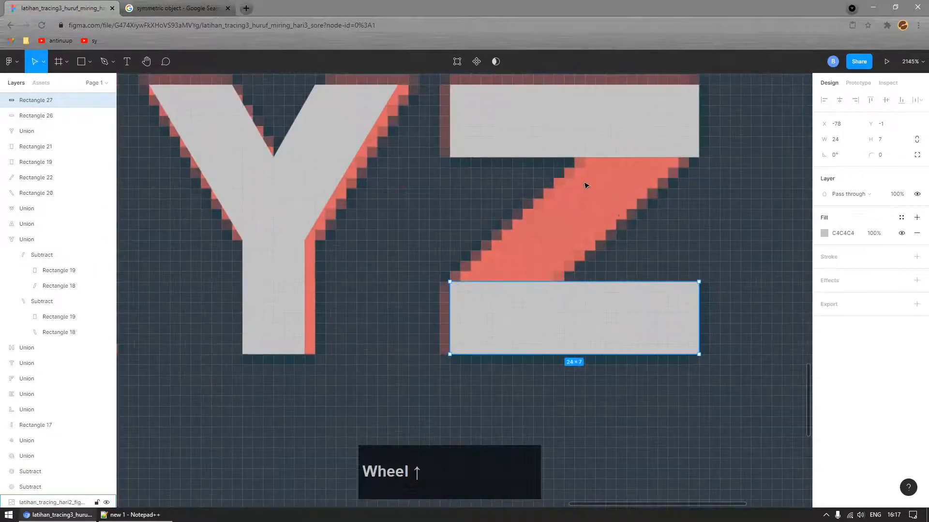
pyautogui.press('r')
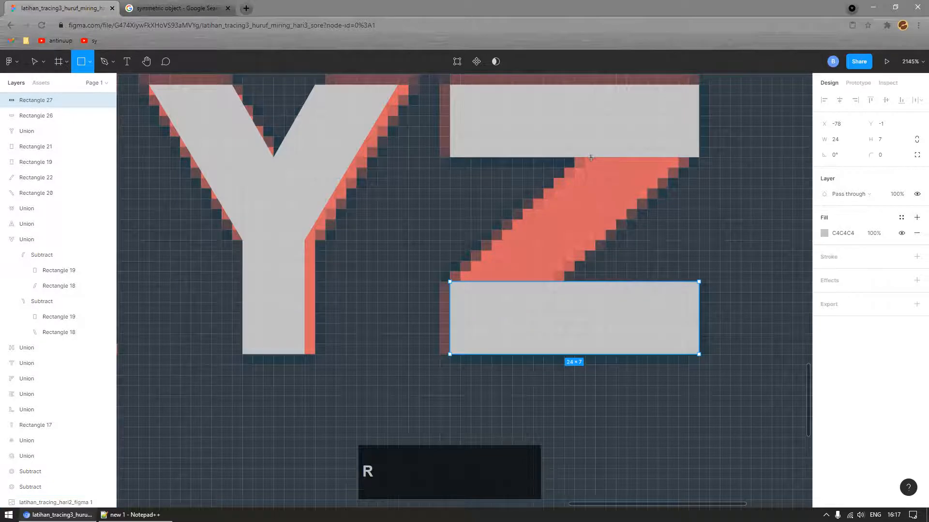
pyautogui.moveTo(588, 156); pyautogui.dragTo(696, 279)
pyautogui.click(728, 261)
# - Reshape the Z's middle rectangle into a diagonal stroke by shifting its two lower corners to the opposite end of the lower bar
pyautogui.doubleClick(634, 275)
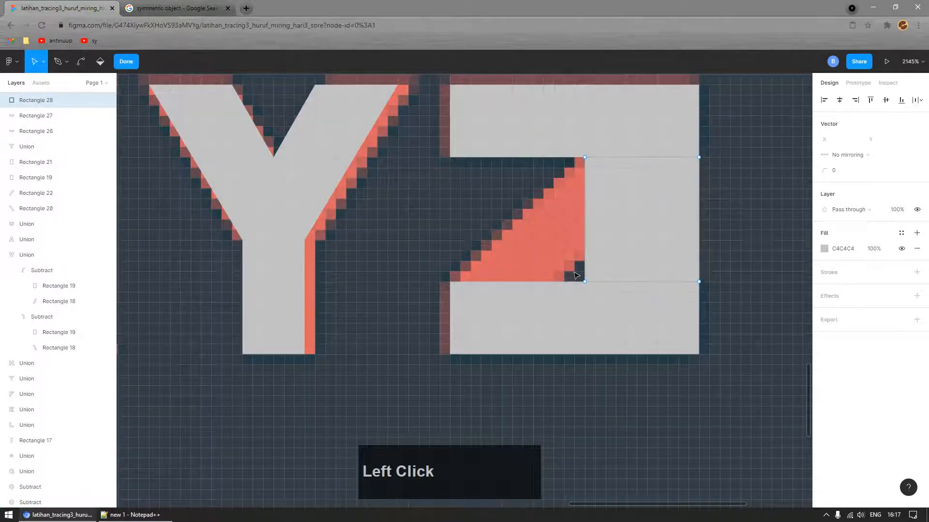
pyautogui.moveTo(574, 271); pyautogui.dragTo(710, 292)
pyautogui.moveTo(585, 284); pyautogui.dragTo(452, 285)
pyautogui.keyDown('ctrl'); pyautogui.scroll(-3, 639, 237); pyautogui.keyUp('ctrl')
pyautogui.keyDown('ctrl'); pyautogui.scroll(-1, 638, 237); pyautogui.keyUp('ctrl')
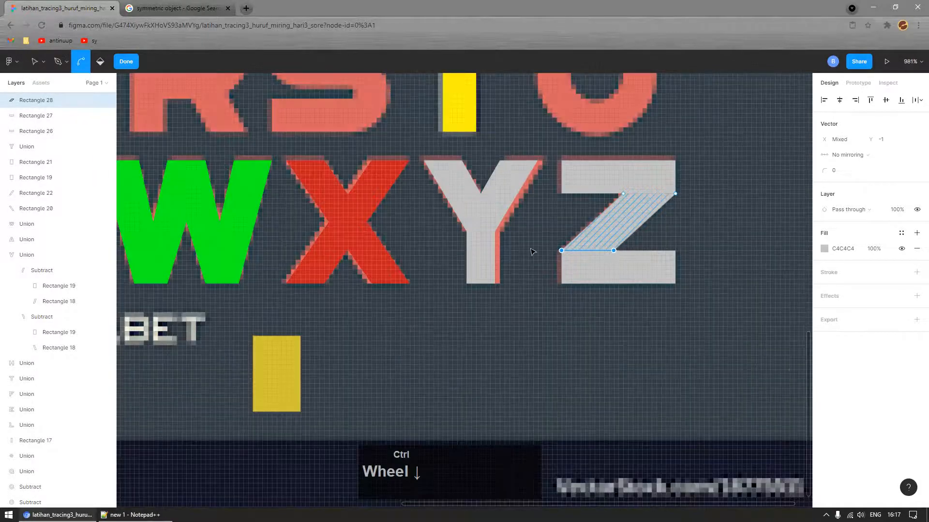
pyautogui.click(126, 62)
# - Try moving one of the Z's pieces out of place and undo the move
pyautogui.keyDown('ctrl'); pyautogui.scroll(-3, 647, 251); pyautogui.keyUp('ctrl')
pyautogui.keyDown('ctrl'); pyautogui.scroll(3, 638, 245); pyautogui.keyUp('ctrl')
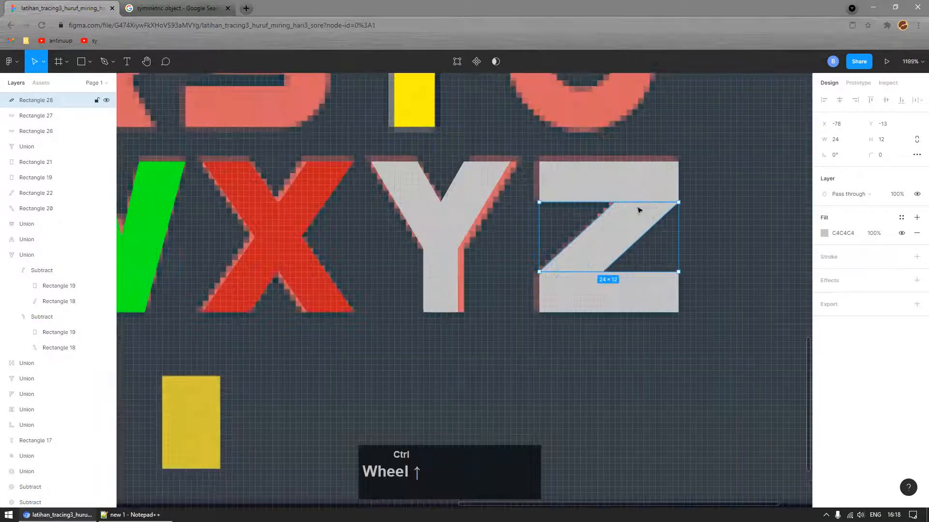
pyautogui.keyDown('ctrl'); pyautogui.scroll(5, 673, 210); pyautogui.keyUp('ctrl')
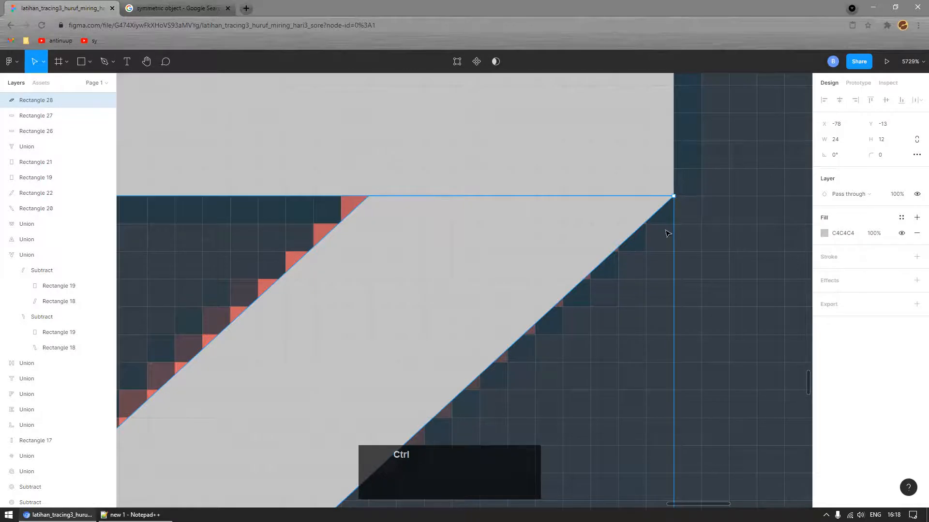
pyautogui.keyDown('ctrl'); pyautogui.scroll(-8, 667, 234); pyautogui.keyUp('ctrl')
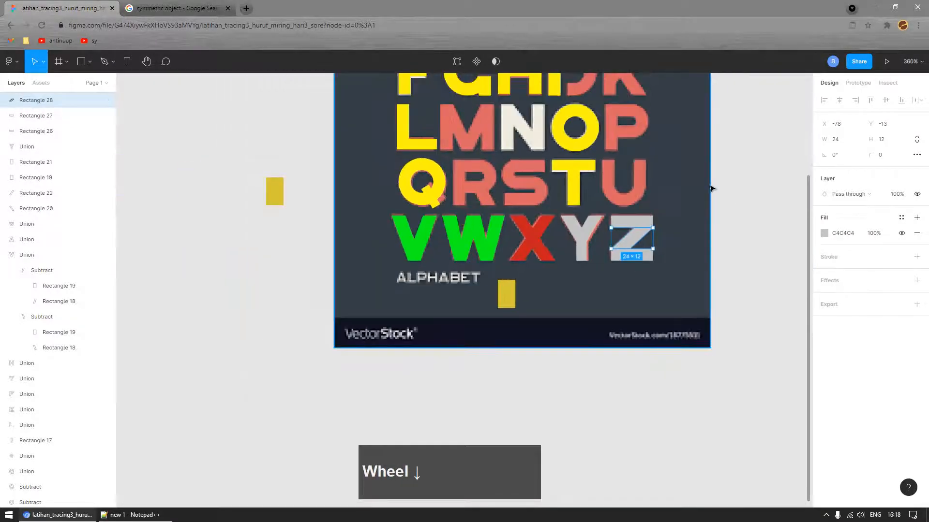
pyautogui.click(711, 188)
pyautogui.keyDown('ctrl'); pyautogui.scroll(3, 665, 233); pyautogui.keyUp('ctrl')
pyautogui.moveTo(614, 243); pyautogui.dragTo(635, 273)
pyautogui.hotkey('ctrl', 'z')
pyautogui.keyDown('ctrl'); pyautogui.scroll(-2, 630, 257); pyautogui.keyUp('ctrl')
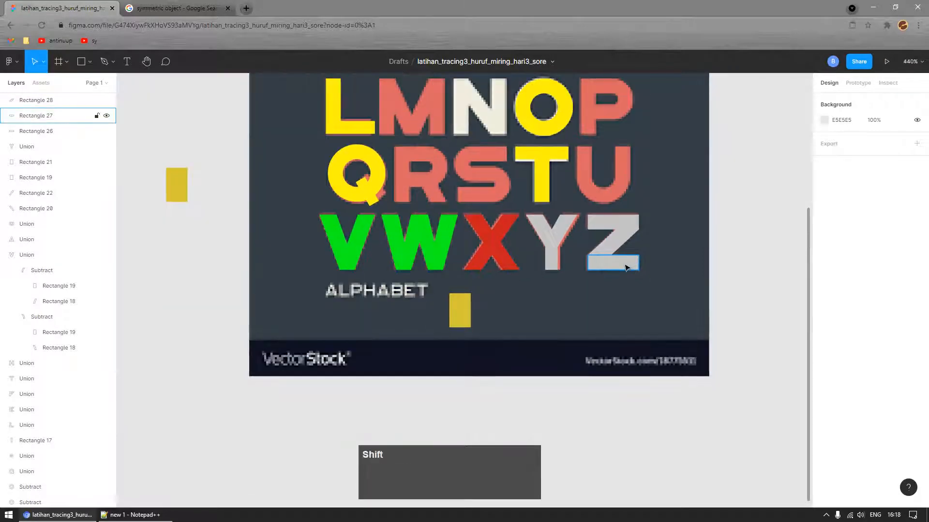
# - Select the Z's two bars and diagonal and duplicate them beside the P at X -41
pyautogui.keyDown('shift'); pyautogui.click(627, 266); pyautogui.keyUp('shift')
pyautogui.keyDown('shift'); pyautogui.click(614, 245); pyautogui.keyUp('shift')
pyautogui.keyDown('shift'); pyautogui.click(605, 224); pyautogui.keyUp('shift')
pyautogui.keyDown('ctrl'); pyautogui.scroll(-3, 605, 228); pyautogui.keyUp('ctrl')
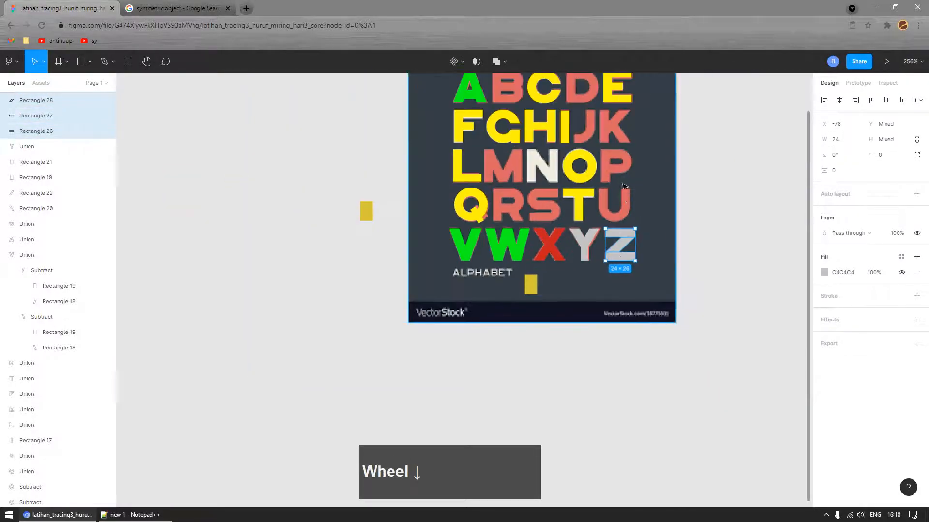
pyautogui.keyDown('ctrl'); pyautogui.scroll(3, 627, 293); pyautogui.keyUp('ctrl')
pyautogui.moveTo(627, 294); pyautogui.dragTo(709, 168)
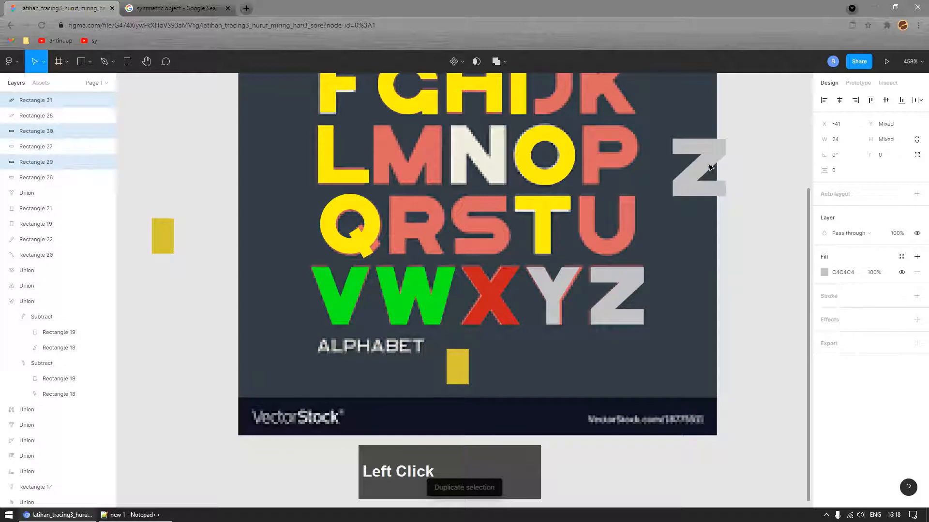
# - Reselect all three pieces of the Z copy and rotate them 90° to form an N
pyautogui.click(719, 188)
pyautogui.click(760, 164)
pyautogui.click(713, 161)
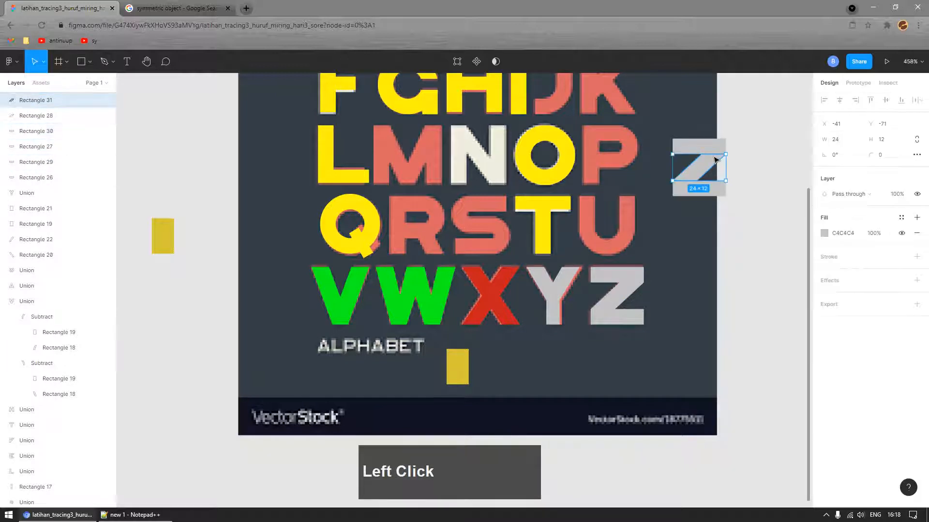
pyautogui.keyDown('shift'); pyautogui.click(707, 147); pyautogui.keyUp('shift')
pyautogui.keyDown('shift'); pyautogui.click(713, 190); pyautogui.keyUp('shift')
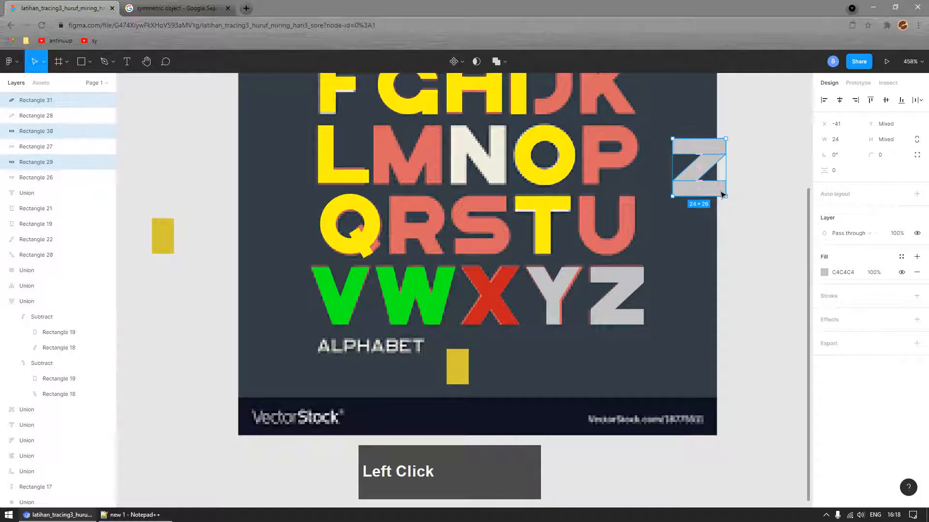
pyautogui.click(721, 195)
pyautogui.keyDown('shift'); pyautogui.click(706, 167); pyautogui.keyUp('shift')
pyautogui.keyDown('shift'); pyautogui.click(703, 145); pyautogui.keyUp('shift')
pyautogui.moveTo(727, 201); pyautogui.dragTo(741, 130)
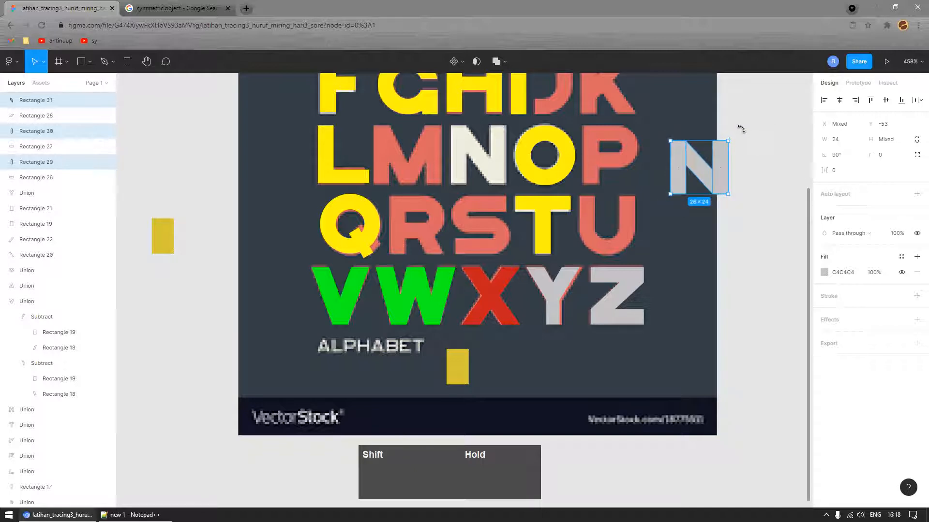
# - Move the rotated Z copy over the N in the alphabet's third row
pyautogui.moveTo(719, 179); pyautogui.dragTo(505, 181)
pyautogui.scroll(3, 463, 159)
pyautogui.scroll(-1, 463, 159)
pyautogui.scroll(4, 463, 159)
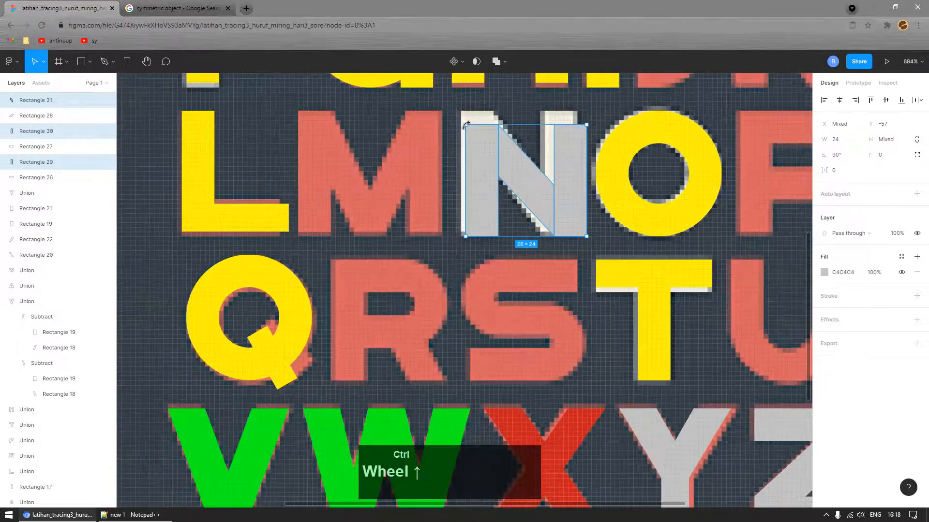
# - Fit the first vertical bar of the N to the reference by lengthening it to 27
pyautogui.click(503, 155)
pyautogui.click(503, 154)
pyautogui.moveTo(497, 155); pyautogui.dragTo(491, 141)
pyautogui.moveTo(481, 275); pyautogui.dragTo(479, 292)
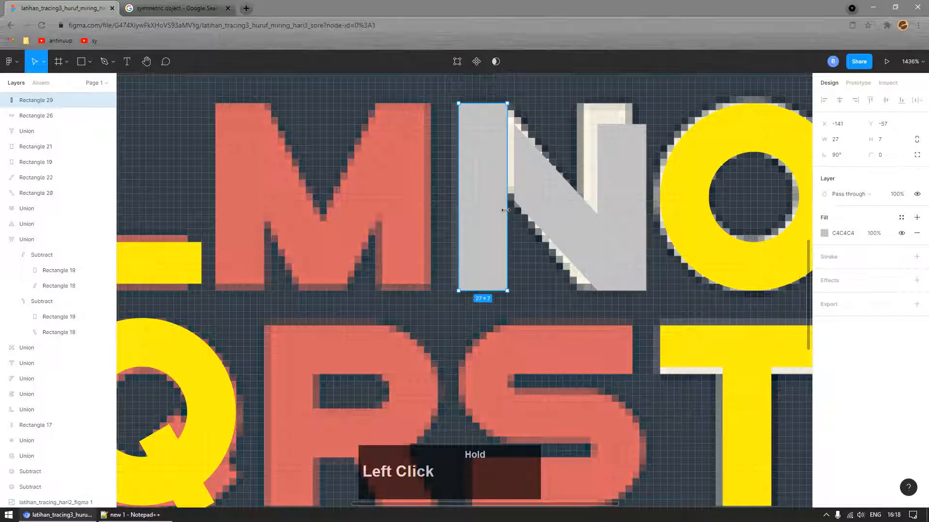
# - Replace the N's second vertical bar with a duplicate of the lengthened first bar
pyautogui.click(610, 155)
pyautogui.press('Delete')
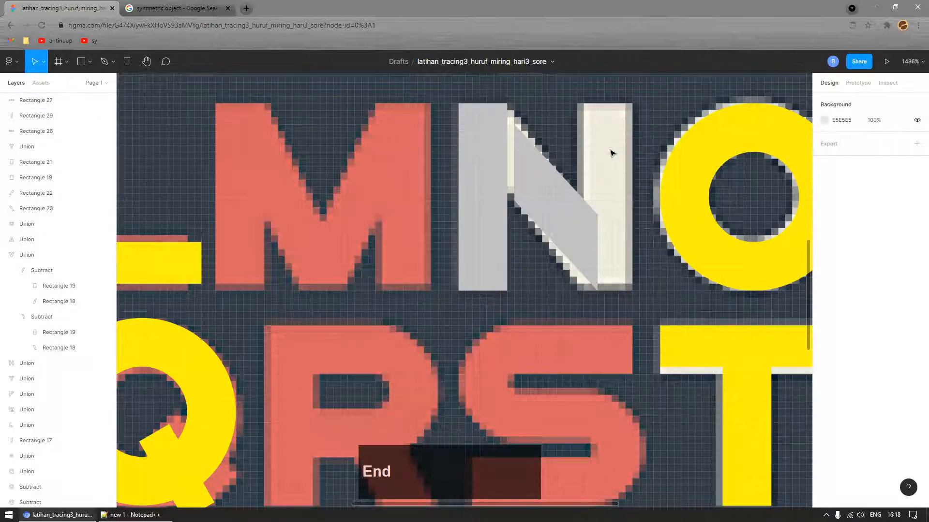
pyautogui.click(492, 186)
pyautogui.hotkey('ctrl', 'd')
pyautogui.moveTo(477, 135); pyautogui.dragTo(590, 130)
# - Move the N's diagonal against the first bar's upper end, at X -134, Y -60
pyautogui.click(523, 150)
pyautogui.keyDown('ctrl'); pyautogui.scroll(3, 514, 143); pyautogui.keyUp('ctrl')
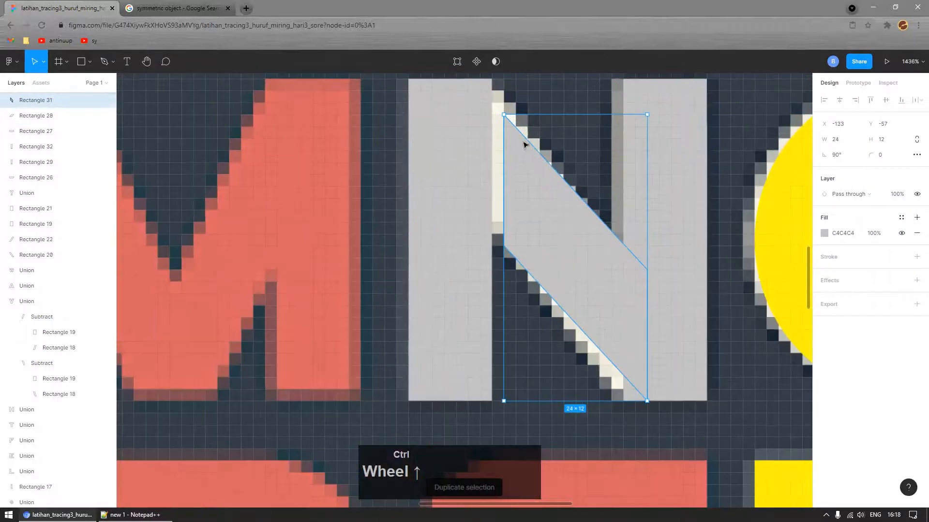
pyautogui.moveTo(515, 143); pyautogui.dragTo(507, 124)
pyautogui.scroll(-1, 563, 201)
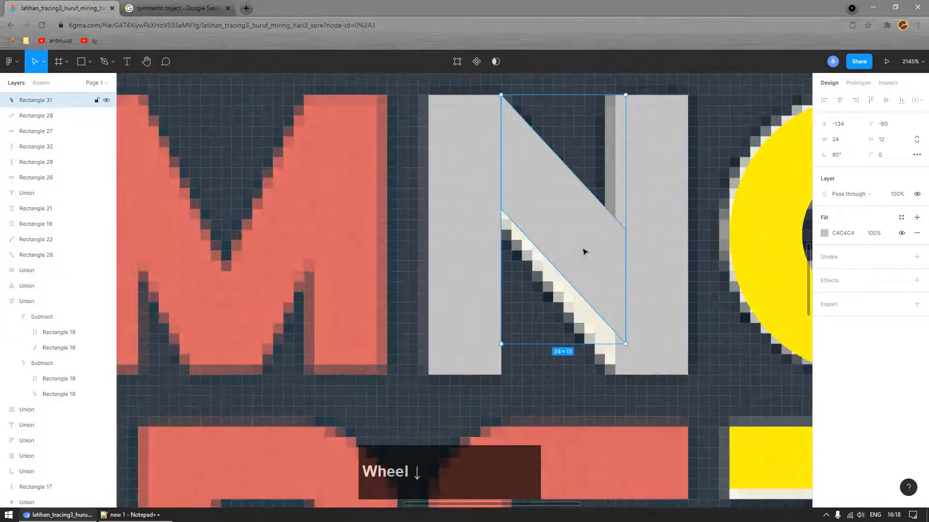
# - Stretch the lower end of the N's diagonal down to the base of the second bar, making the shape 27 × 11
pyautogui.doubleClick(602, 208)
pyautogui.click(625, 329)
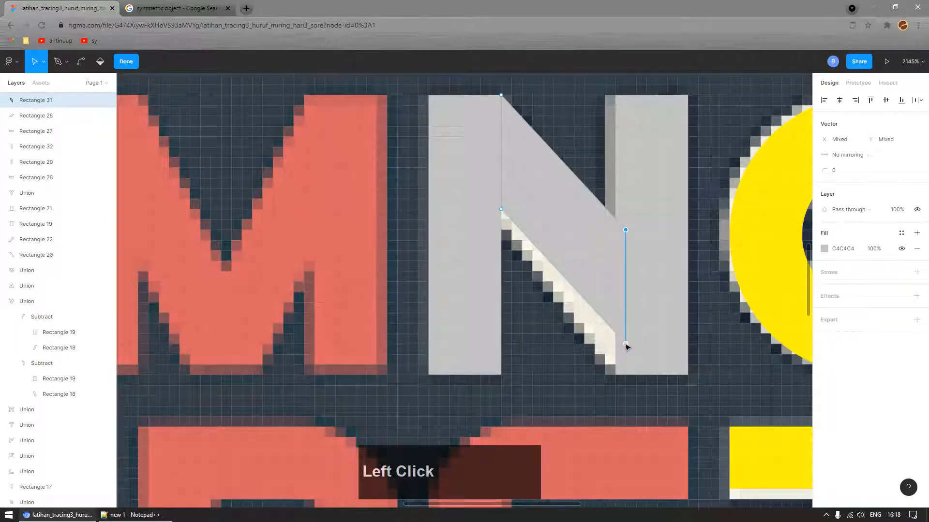
pyautogui.moveTo(625, 346); pyautogui.dragTo(621, 382)
pyautogui.scroll(-5, 530, 300)
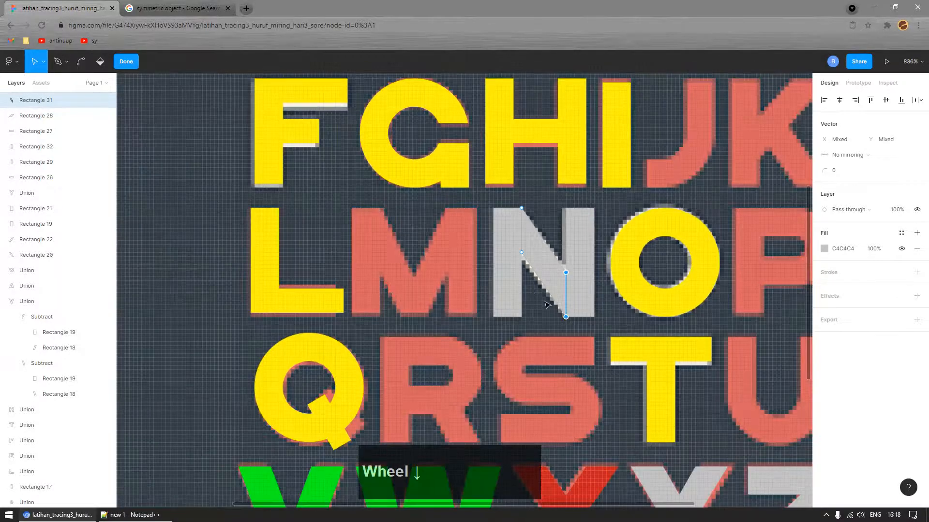
pyautogui.click(130, 62)
# - Adjust the N diagonal's two inner corners, setting the one at the second bar to Y -69 and the one at the first bar to Y -72
pyautogui.scroll(5, 578, 276)
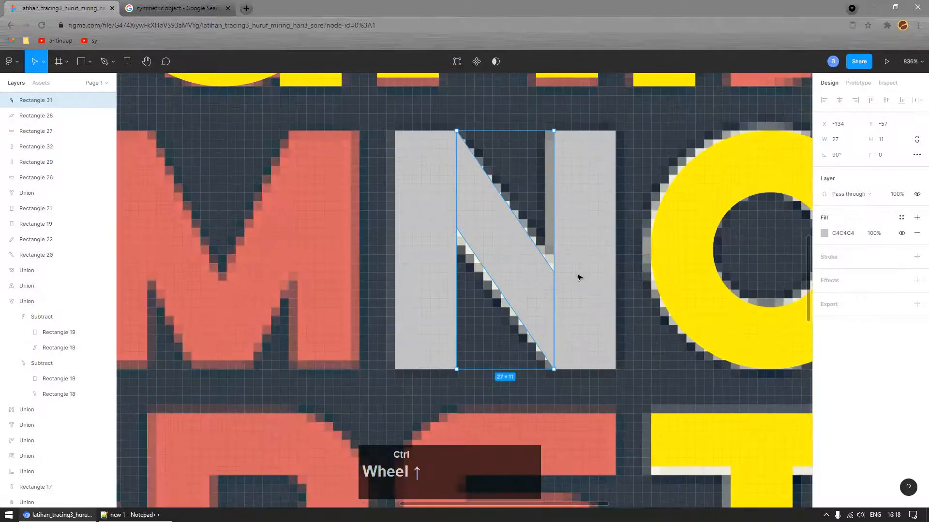
pyautogui.doubleClick(478, 282)
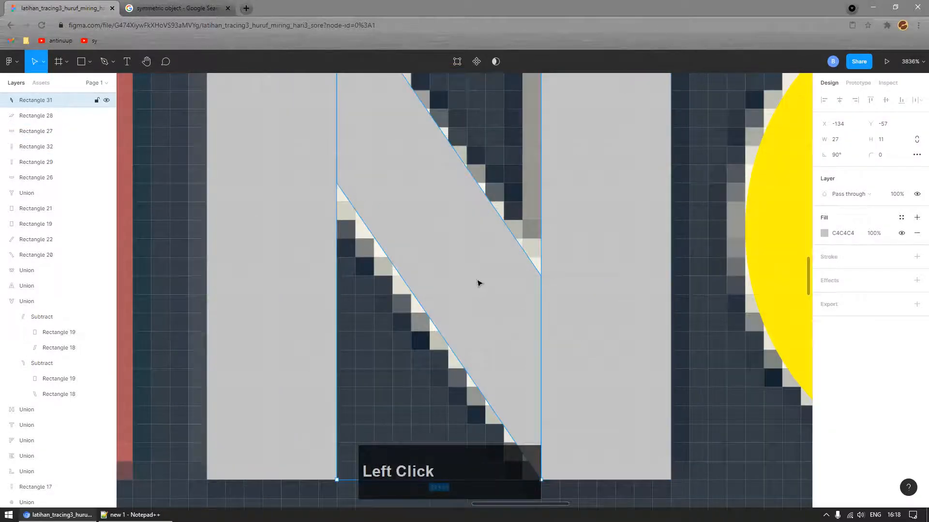
pyautogui.moveTo(544, 278); pyautogui.dragTo(545, 262)
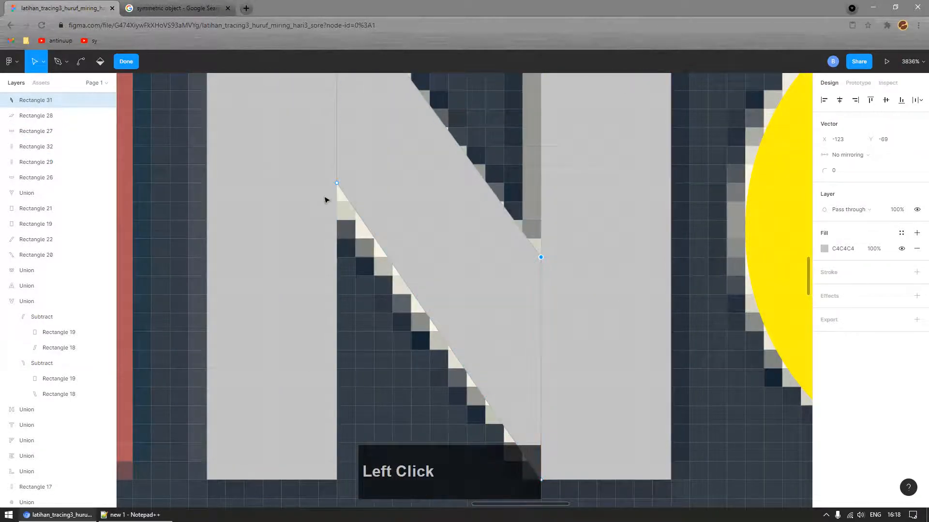
pyautogui.moveTo(338, 185); pyautogui.dragTo(342, 207)
pyautogui.scroll(-5, 435, 237)
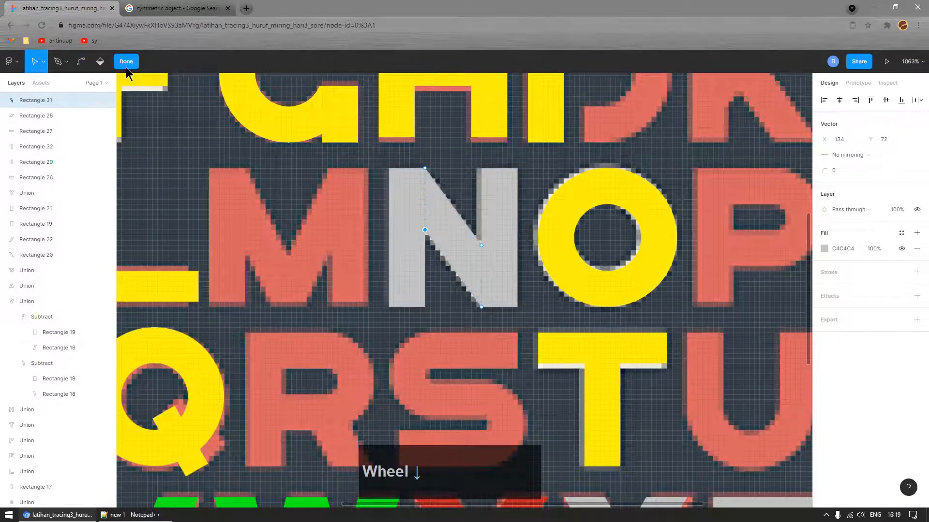
pyautogui.click(299, 168)
# - Refine the N's diagonal by raising its inner corner at the second bar to Y -70 and lowering the one at the first bar slightly
pyautogui.scroll(-5, 450, 237)
pyautogui.scroll(5, 437, 232)
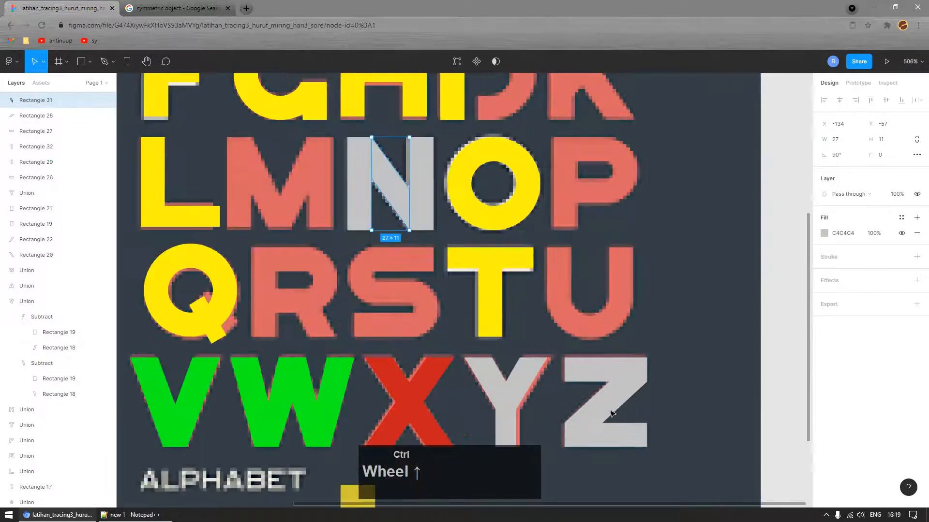
pyautogui.scroll(-5, 436, 232)
pyautogui.scroll(7, 405, 166)
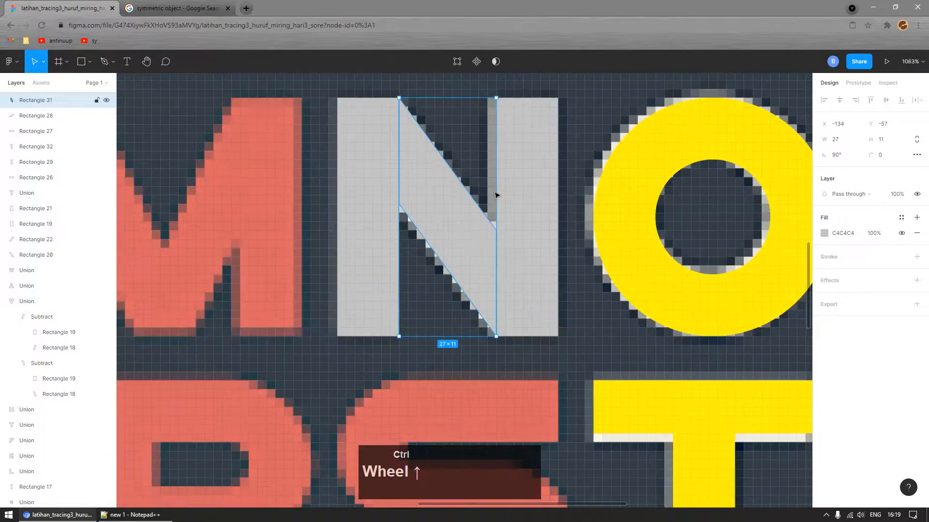
pyautogui.scroll(3, 450, 236)
pyautogui.doubleClick(508, 254)
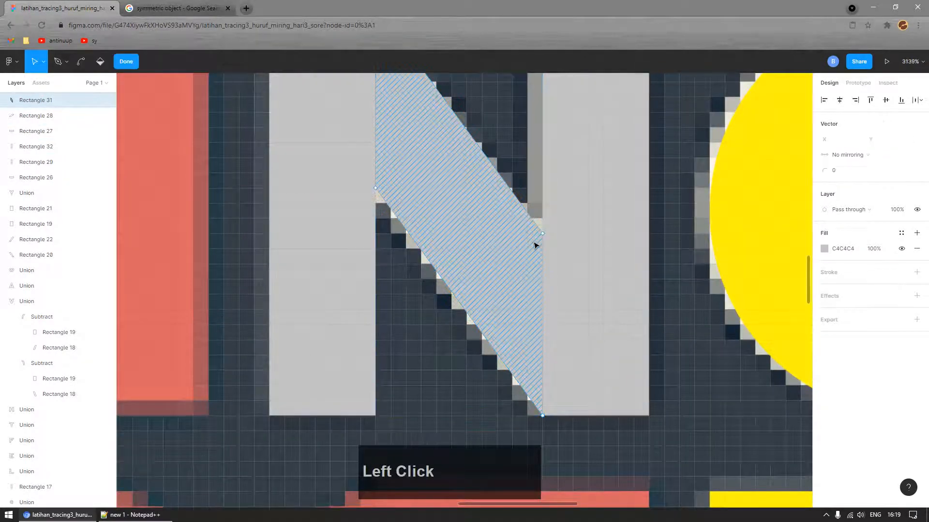
pyautogui.moveTo(543, 234); pyautogui.dragTo(513, 220)
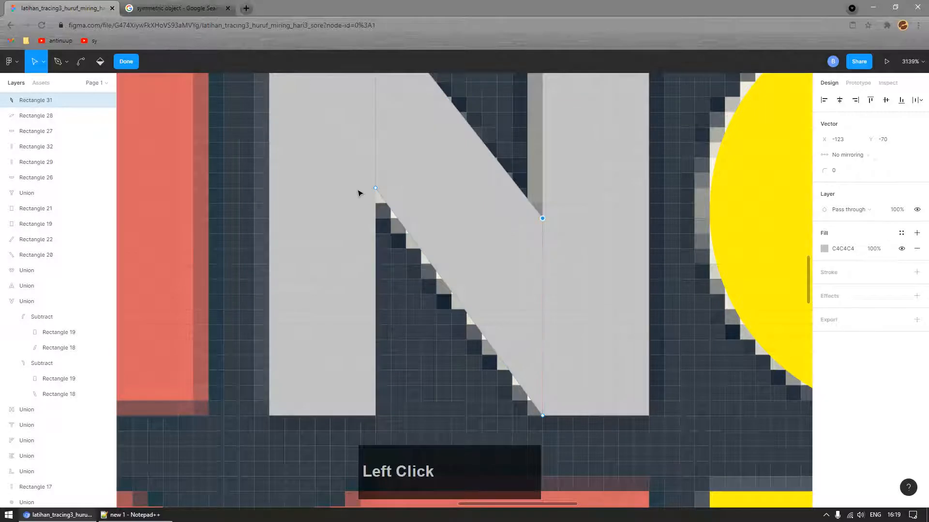
pyautogui.moveTo(376, 195); pyautogui.dragTo(376, 207)
pyautogui.press('Escape')
pyautogui.scroll(-5, 508, 228)
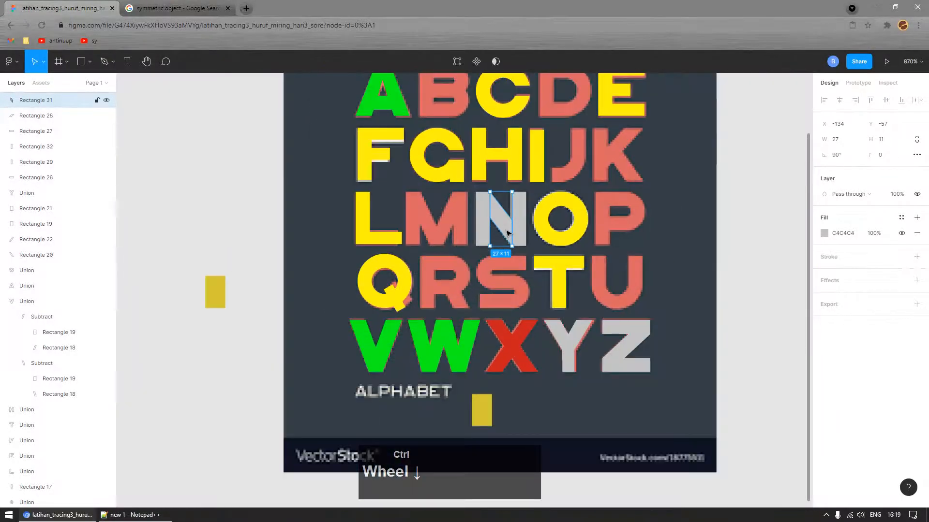
pyautogui.scroll(-4, 507, 233)
pyautogui.click(675, 255)
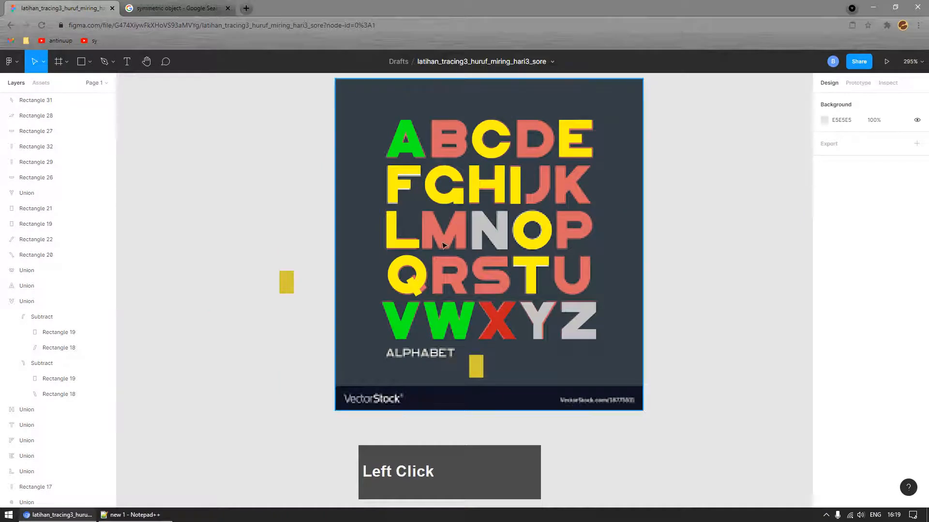
pyautogui.click(493, 325)
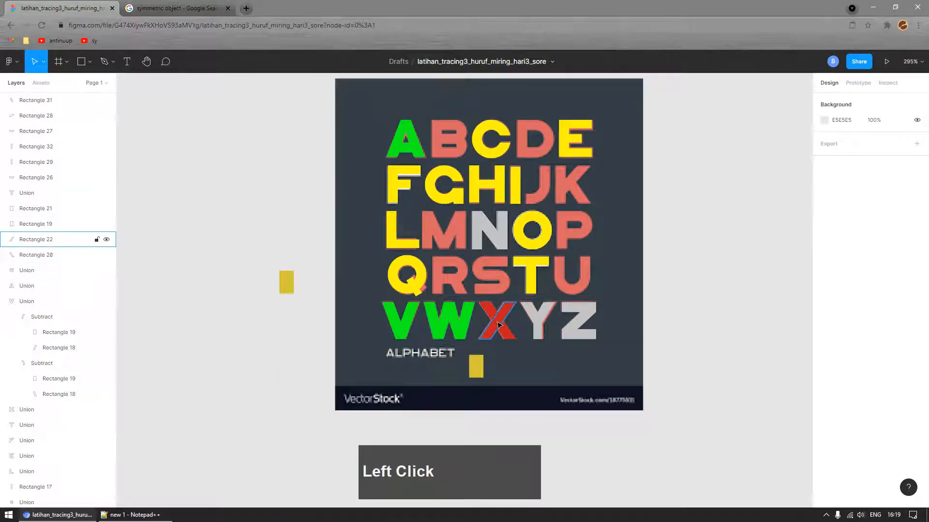
# - Union the X's two crossing red strokes into a single shape
pyautogui.keyDown('shift'); pyautogui.click(511, 332); pyautogui.keyUp('shift')
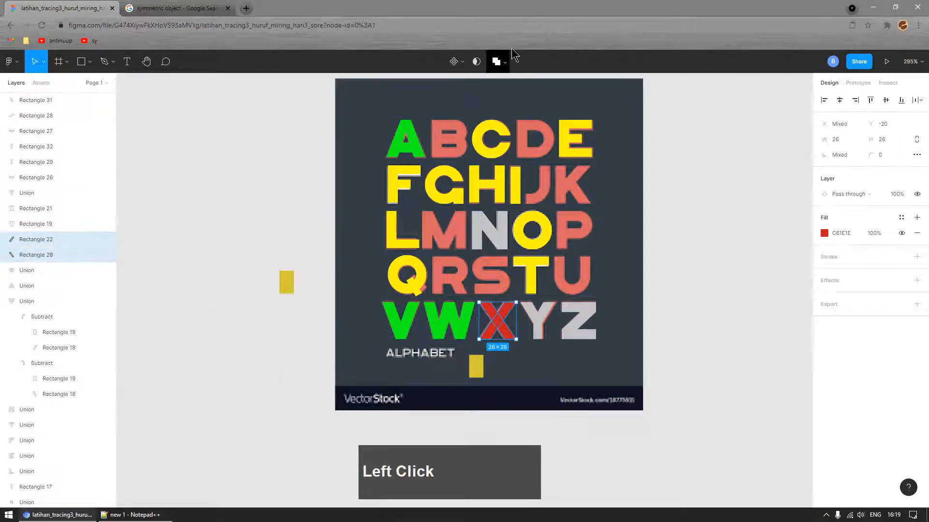
pyautogui.click(506, 62)
pyautogui.click(505, 83)
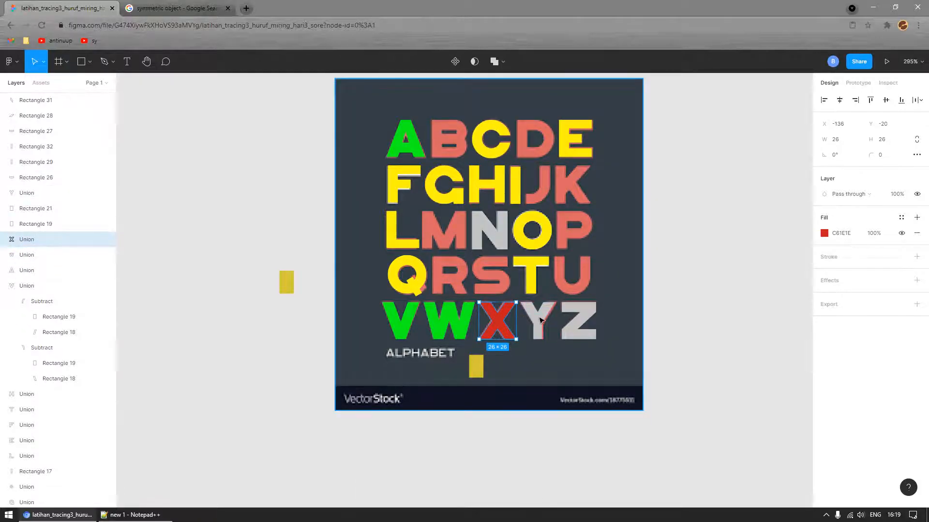
pyautogui.scroll(5, 540, 320)
pyautogui.click(553, 305)
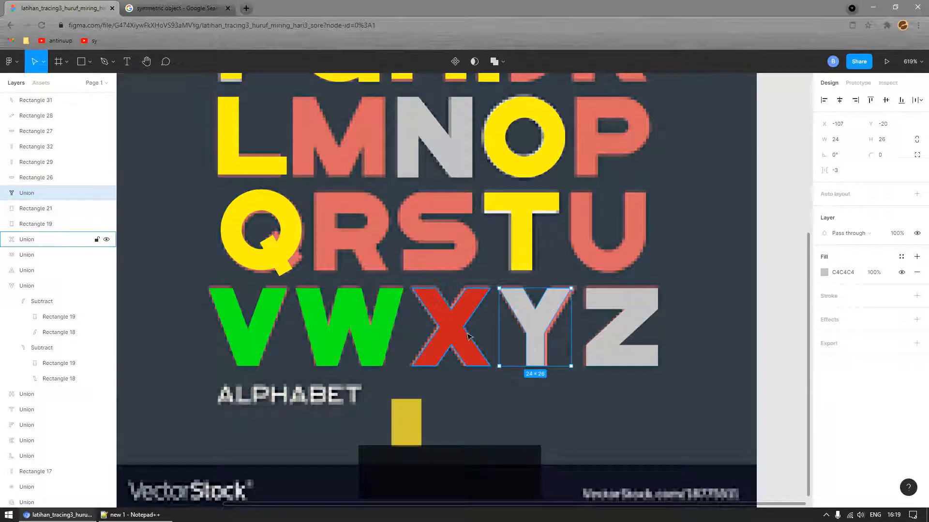
# - Undo the union of the X so its two strokes are separate shapes again
pyautogui.hotkey('ctrl', 'z')
pyautogui.click(465, 387)
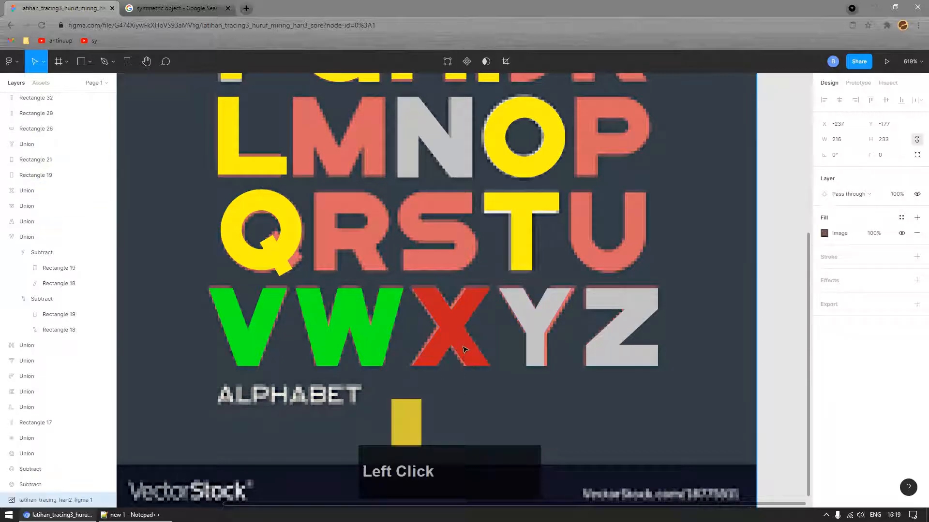
pyautogui.click(453, 356)
pyautogui.hotkey('ctrl', 'z')
pyautogui.click(454, 356)
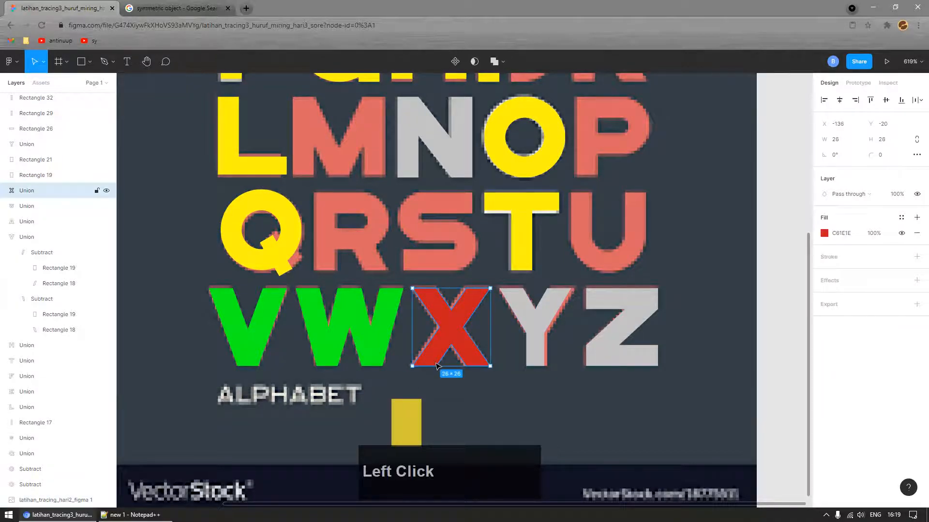
pyautogui.hotkey('ctrl', 'z')
pyautogui.click(463, 344)
pyautogui.hotkey('ctrl', 'z')
# - Select both diagonal strokes of the X again and combine them with Union
pyautogui.click(489, 347)
pyautogui.keyDown('shift'); pyautogui.click(426, 372); pyautogui.keyUp('shift')
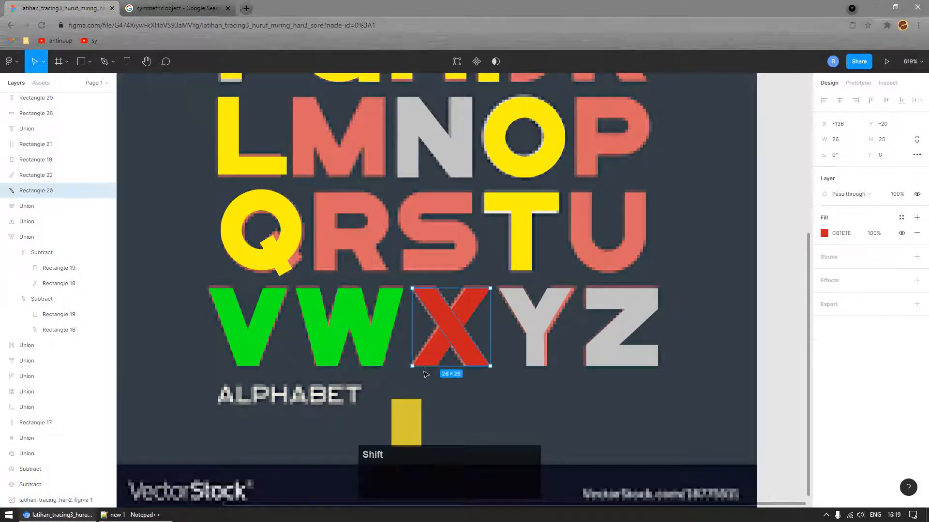
pyautogui.keyDown('shift'); pyautogui.click(434, 358); pyautogui.keyUp('shift')
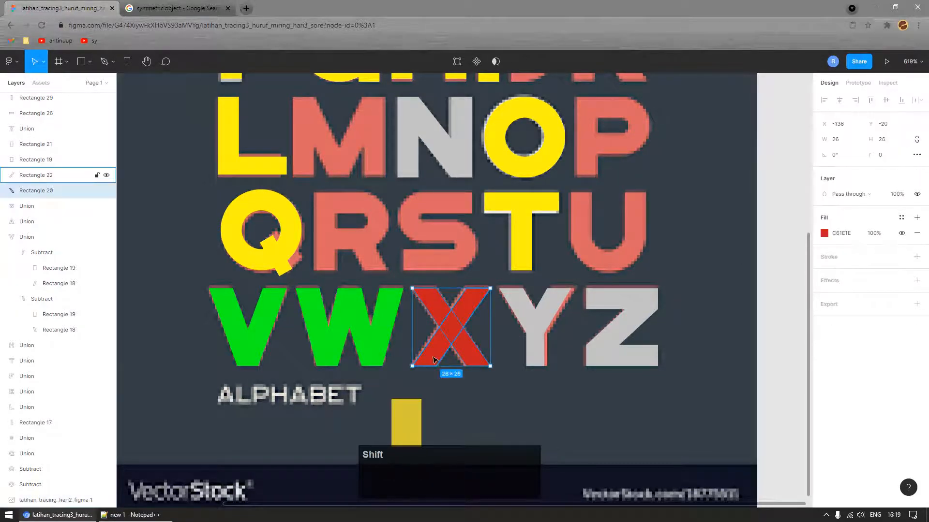
pyautogui.rightClick(434, 358)
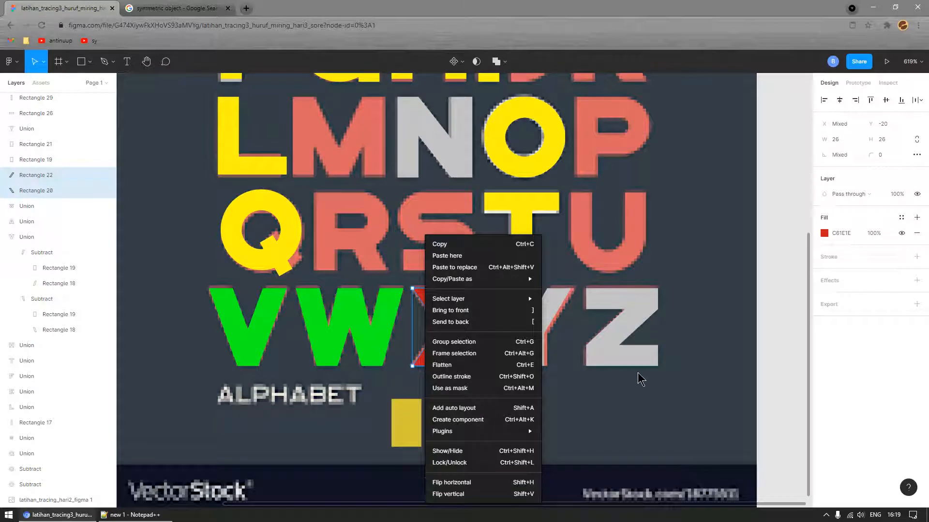
pyautogui.click(761, 329)
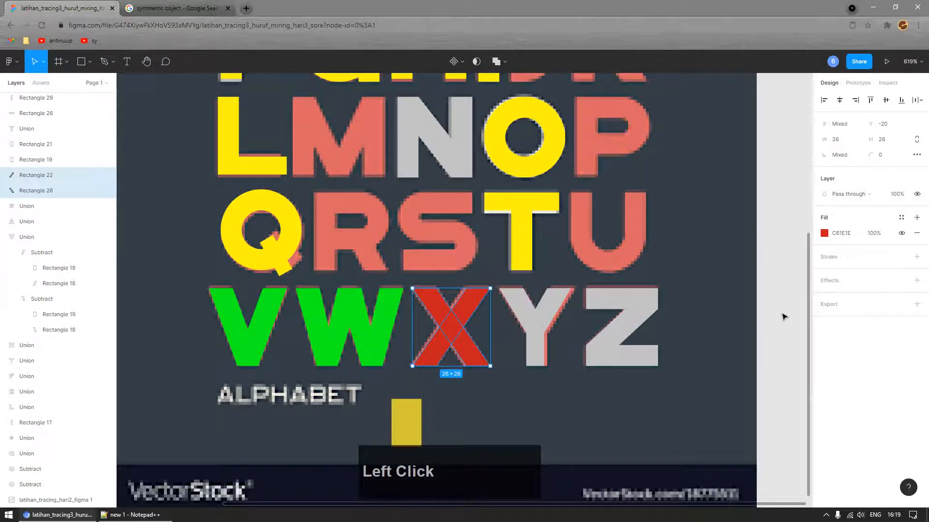
pyautogui.click(505, 66)
pyautogui.click(510, 85)
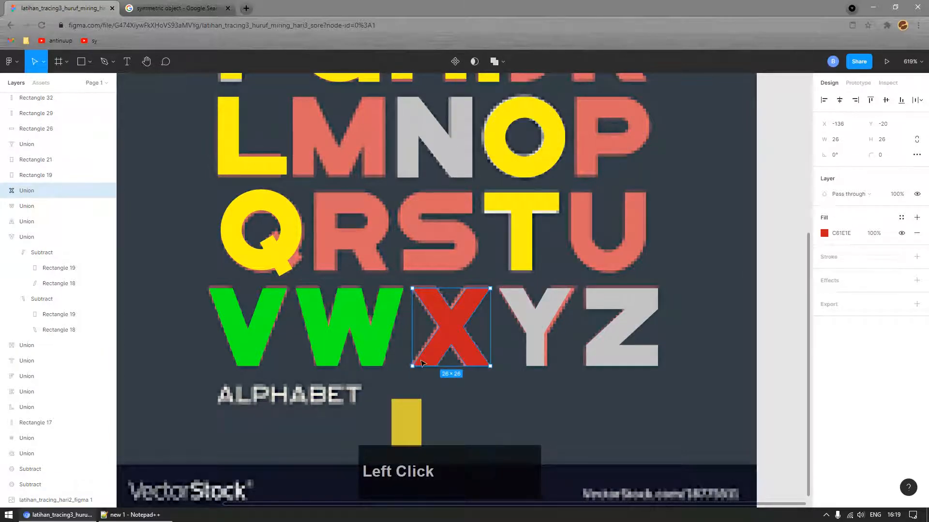
# - Copy the W's green 00FF19 fill and apply it to the X and the Y
pyautogui.click(382, 333)
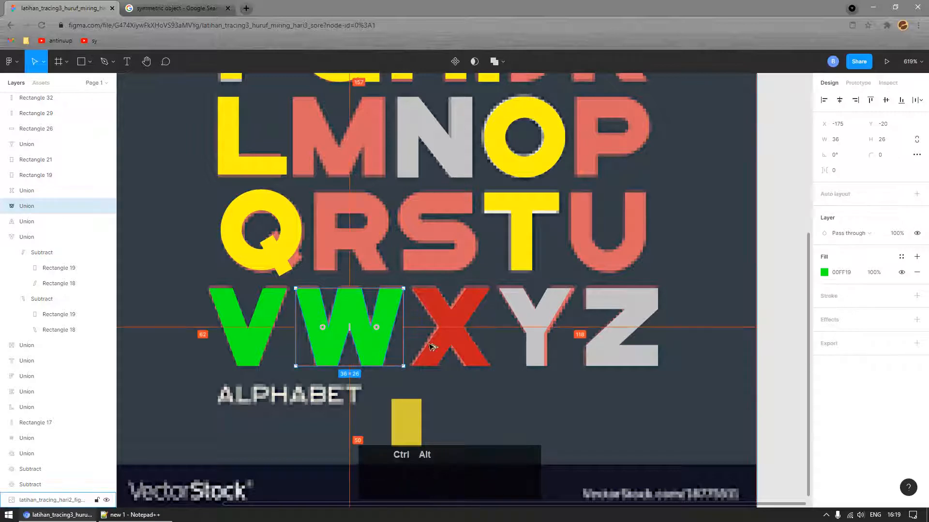
pyautogui.click(467, 354)
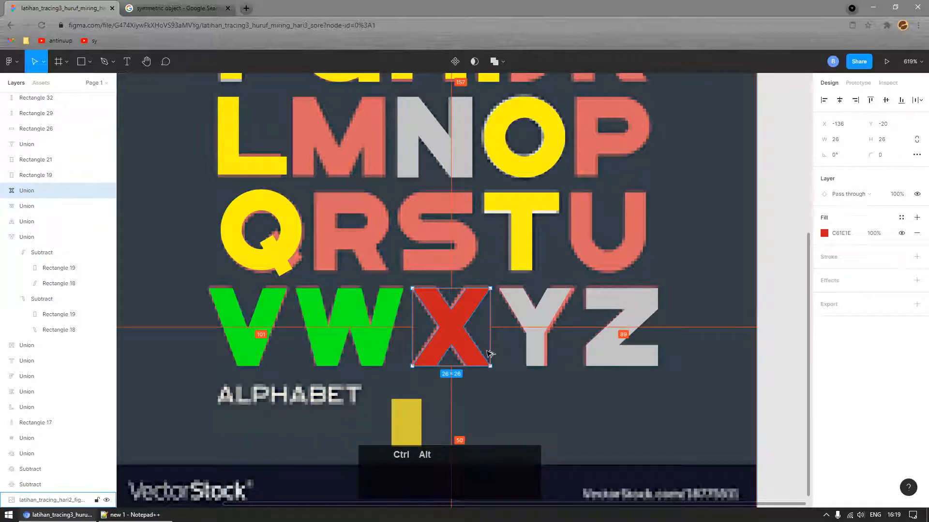
pyautogui.press('b')
pyautogui.hotkey('ctrl', 'alt', 'v')
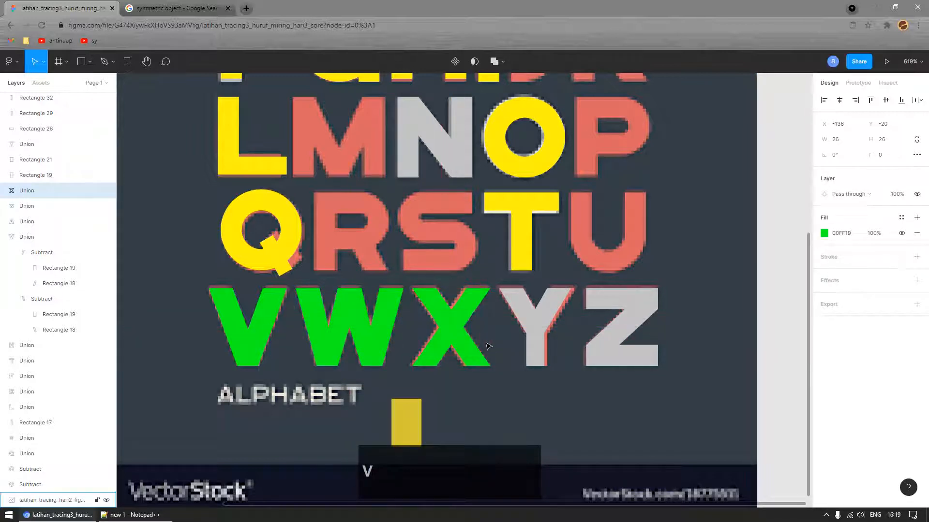
pyautogui.scroll(-1, 508, 312)
pyautogui.click(534, 329)
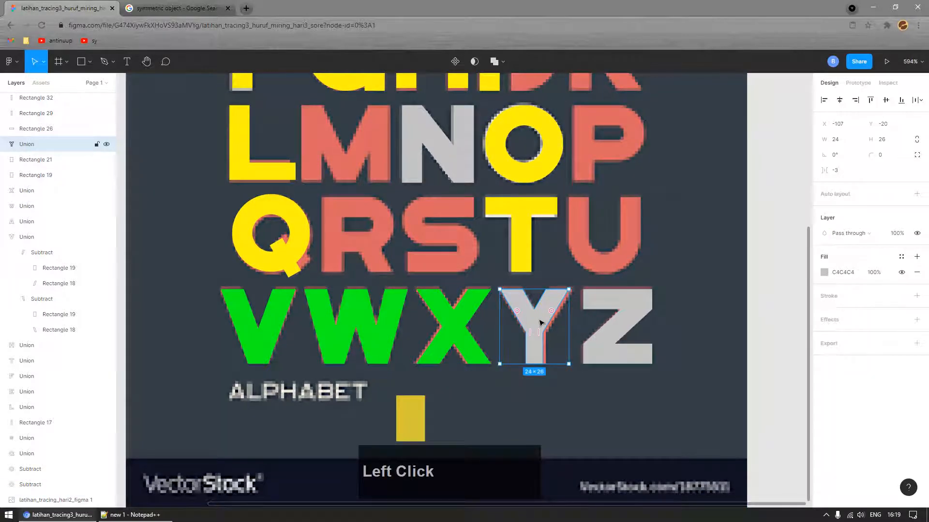
pyautogui.hotkey('ctrl', 'alt', 'v')
# - Union the Z's two bars and diagonal, and apply the copied green 00FF19 fill to the result
pyautogui.click(626, 302)
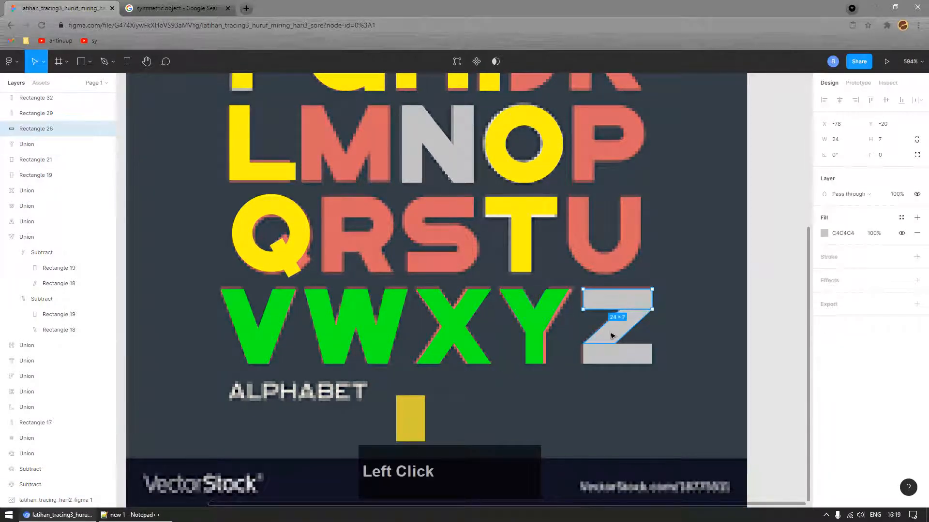
pyautogui.keyDown('shift'); pyautogui.click(612, 335); pyautogui.keyUp('shift')
pyautogui.keyDown('shift'); pyautogui.click(600, 361); pyautogui.keyUp('shift')
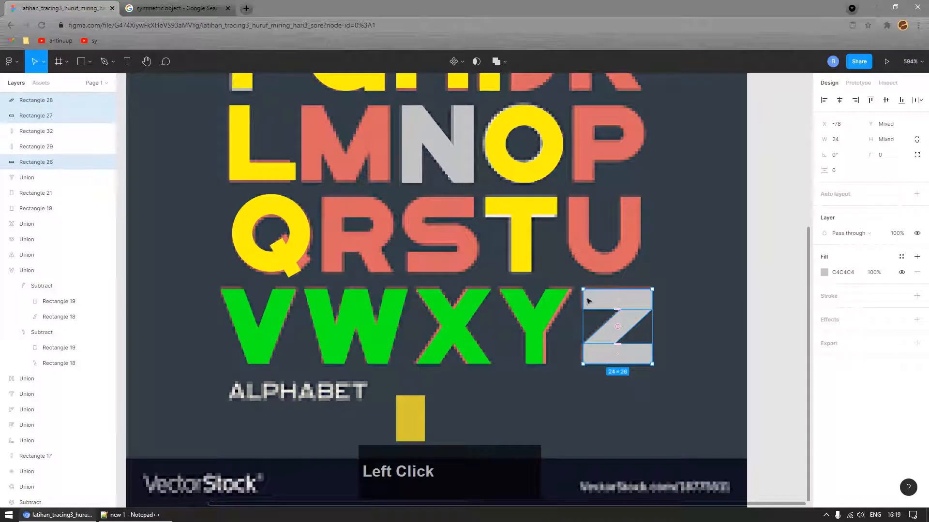
pyautogui.click(504, 61)
pyautogui.click(484, 83)
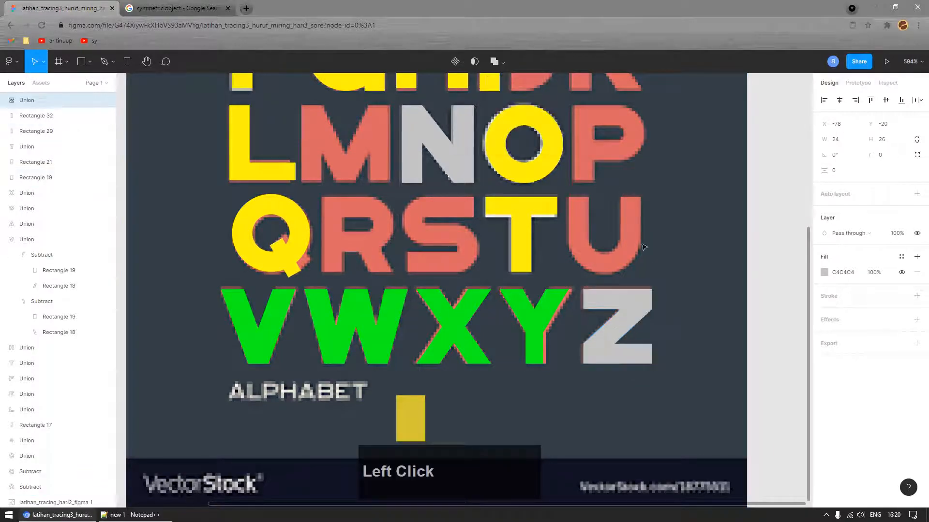
pyautogui.hotkey('ctrl', 'alt', 'v')
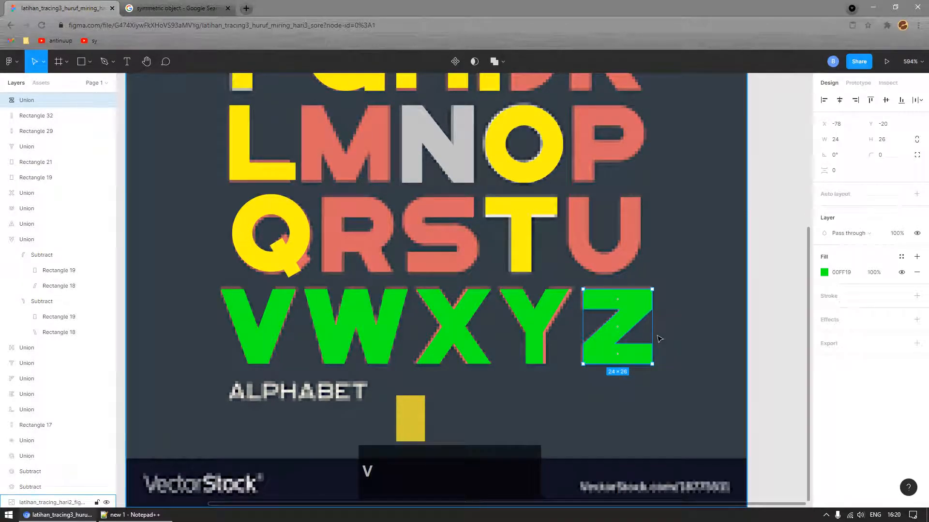
# - Union the N's two bars and diagonal, and give the combined letter the copied green 00FF19 fill
pyautogui.click(465, 165)
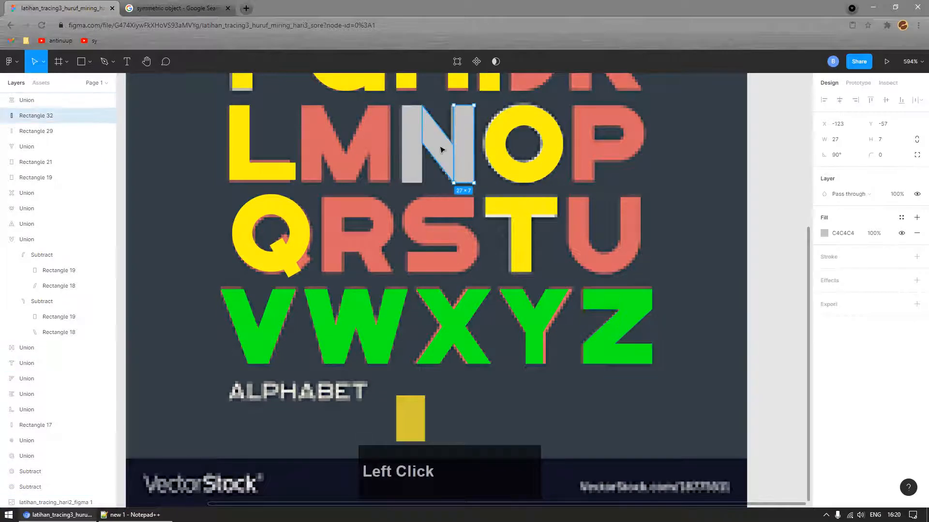
pyautogui.keyDown('shift'); pyautogui.click(428, 157); pyautogui.keyUp('shift')
pyautogui.keyDown('shift'); pyautogui.click(406, 167); pyautogui.keyUp('shift')
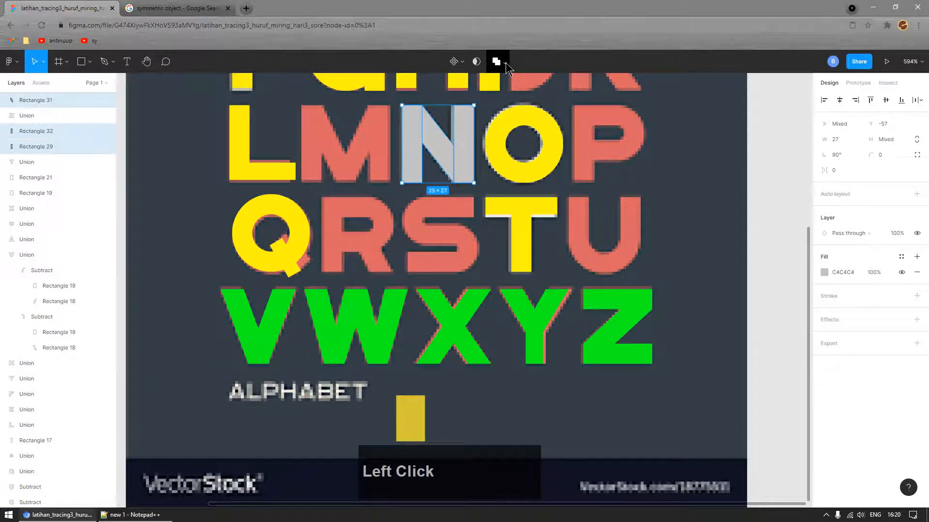
pyautogui.click(506, 63)
pyautogui.click(506, 86)
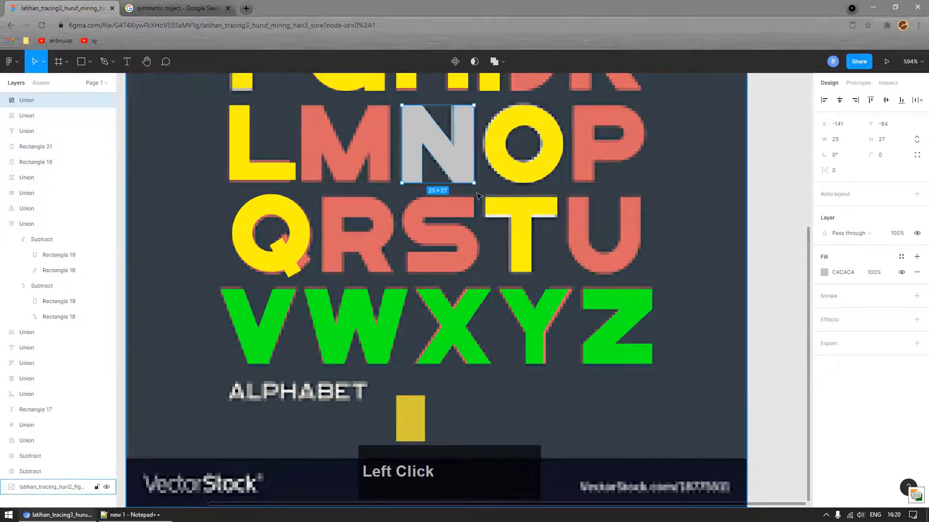
pyautogui.hotkey('ctrl', 'alt', 'v')
# - Delete the two leftover yellow rectangles, one below the alphabet and one beside the image
pyautogui.scroll(-5, 477, 196)
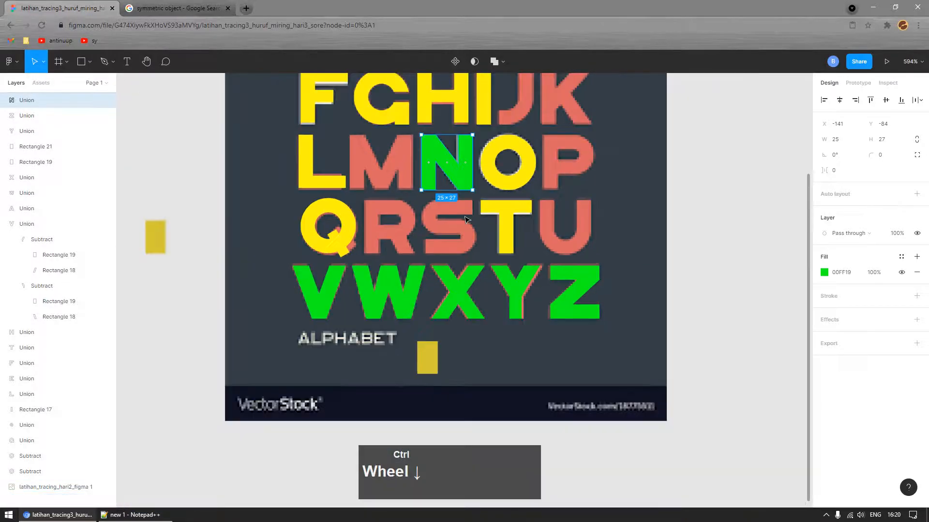
pyautogui.scroll(3, 449, 320)
pyautogui.click(438, 317)
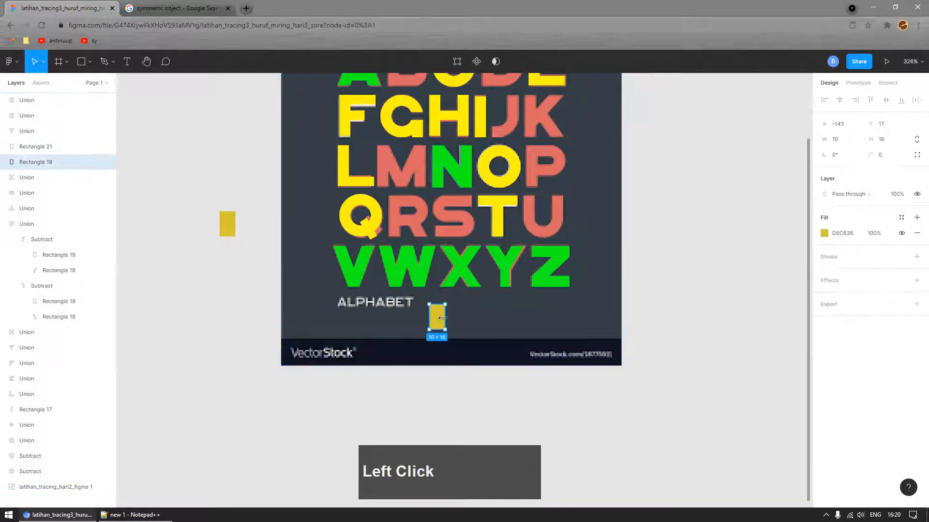
pyautogui.keyDown('shift'); pyautogui.click(223, 226); pyautogui.keyUp('shift')
pyautogui.press('Delete')
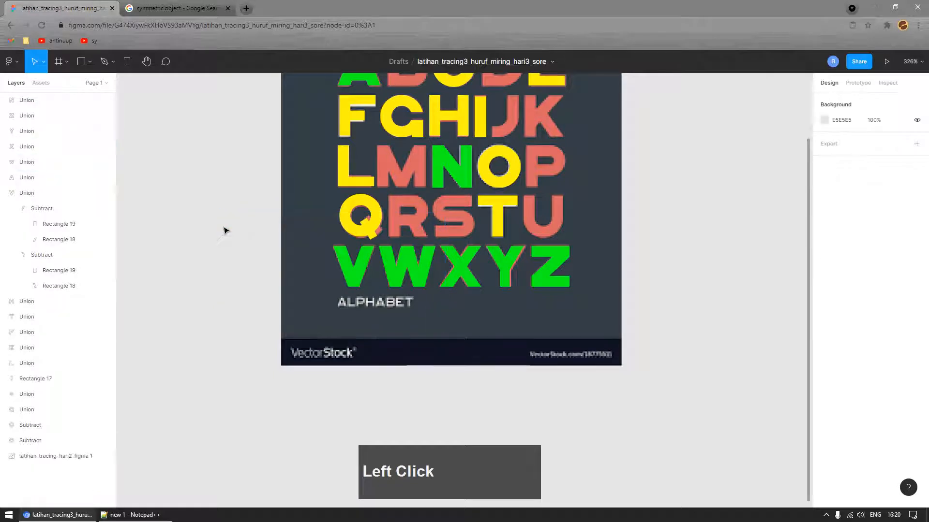
# - Duplicate the green N and place the copy over the M, with its first bar aligned, at X -176, Y -84
pyautogui.scroll(3, 312, 161)
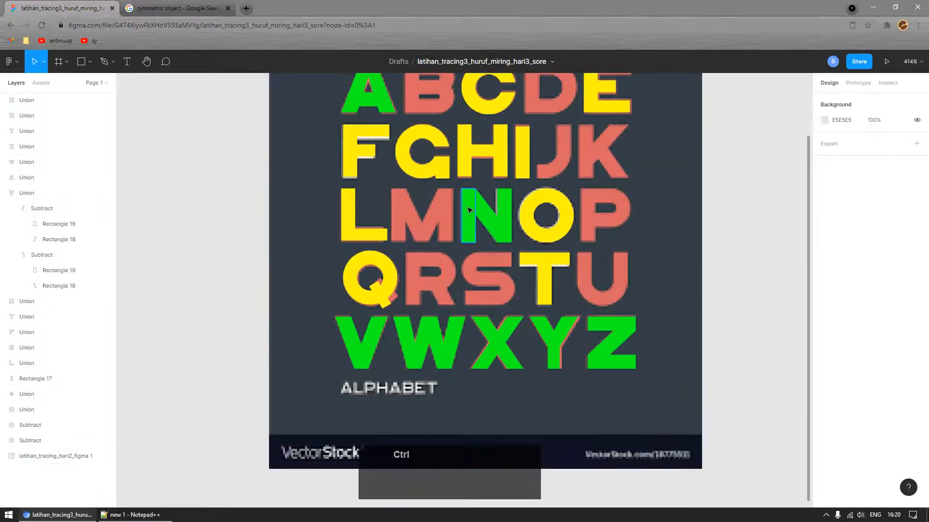
pyautogui.scroll(3, 481, 213)
pyautogui.click(503, 242)
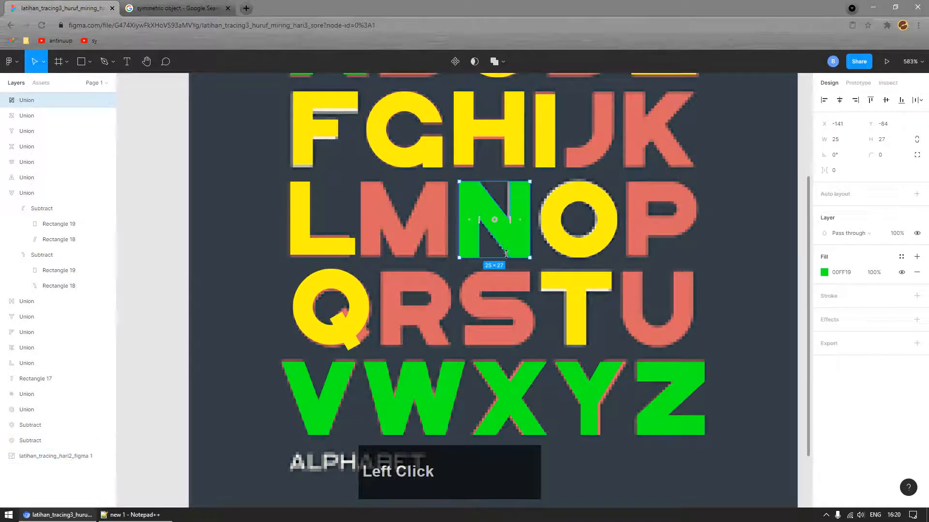
pyautogui.moveTo(503, 242); pyautogui.dragTo(418, 245)
pyautogui.scroll(3, 384, 203)
pyautogui.moveTo(384, 204); pyautogui.dragTo(354, 167)
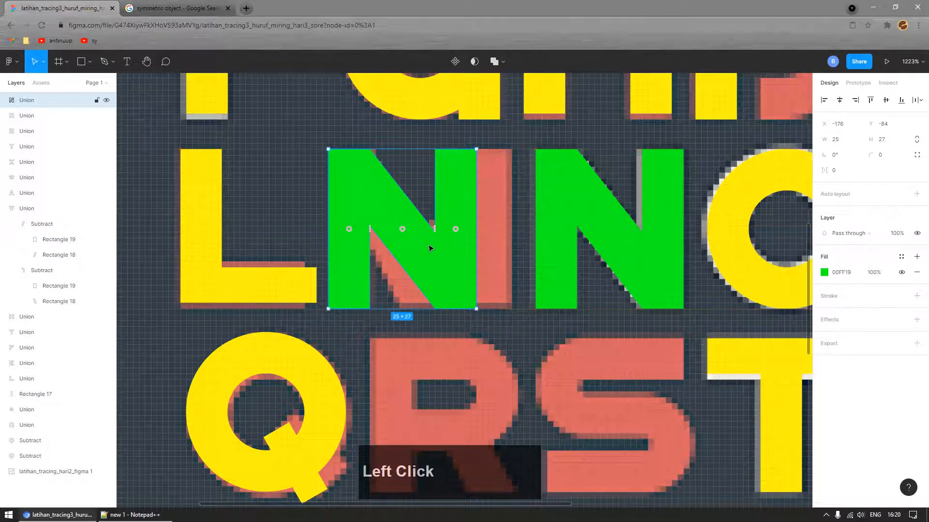
# - Take the diagonal and both bars of the N copy out of their union as separate shapes
pyautogui.scroll(-2, 430, 248)
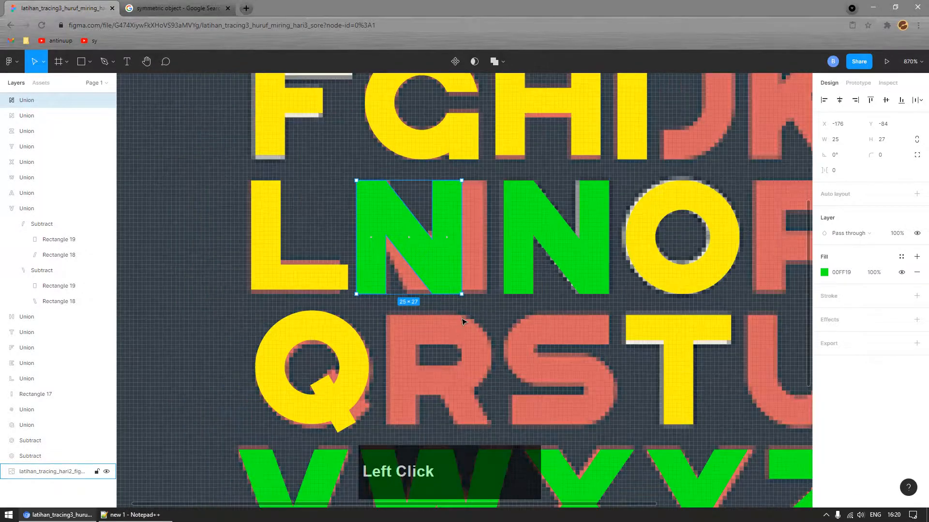
pyautogui.press('ctrl')
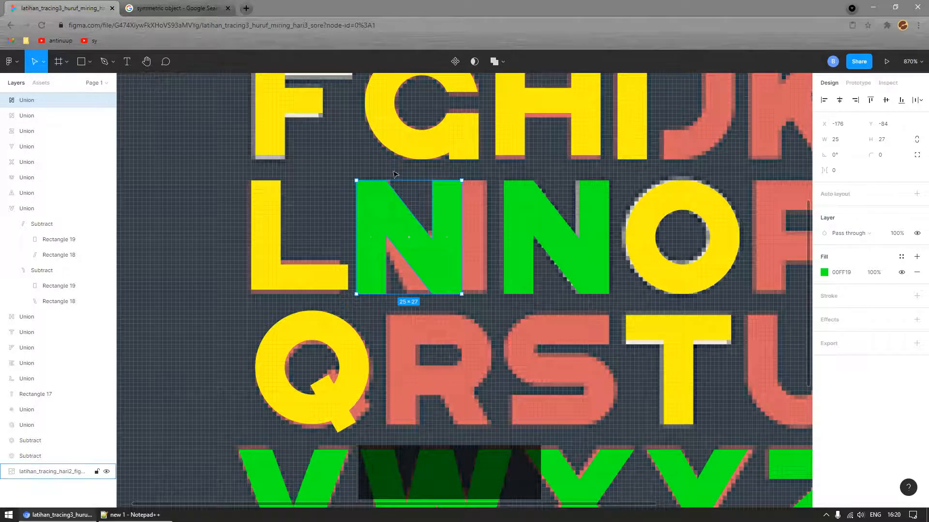
pyautogui.click(4, 100)
pyautogui.click(35, 115)
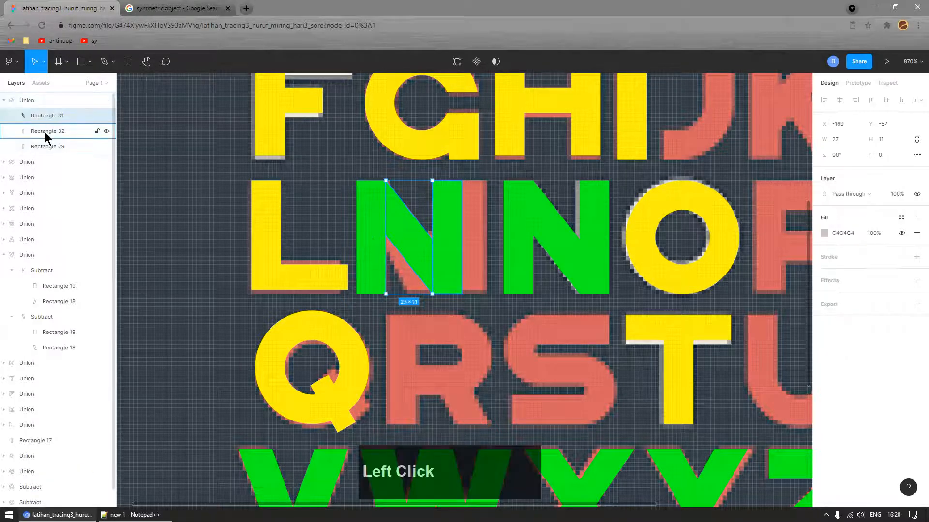
pyautogui.keyDown('shift'); pyautogui.click(47, 146); pyautogui.keyUp('shift')
pyautogui.moveTo(42, 116); pyautogui.dragTo(42, 98)
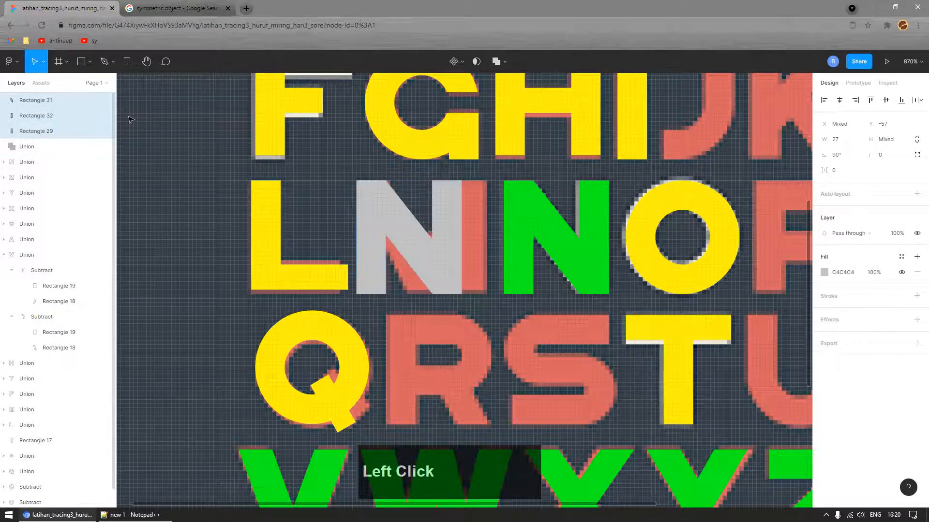
pyautogui.click(176, 146)
# - Delete the second vertical bar of the N copy over the M
pyautogui.click(401, 227)
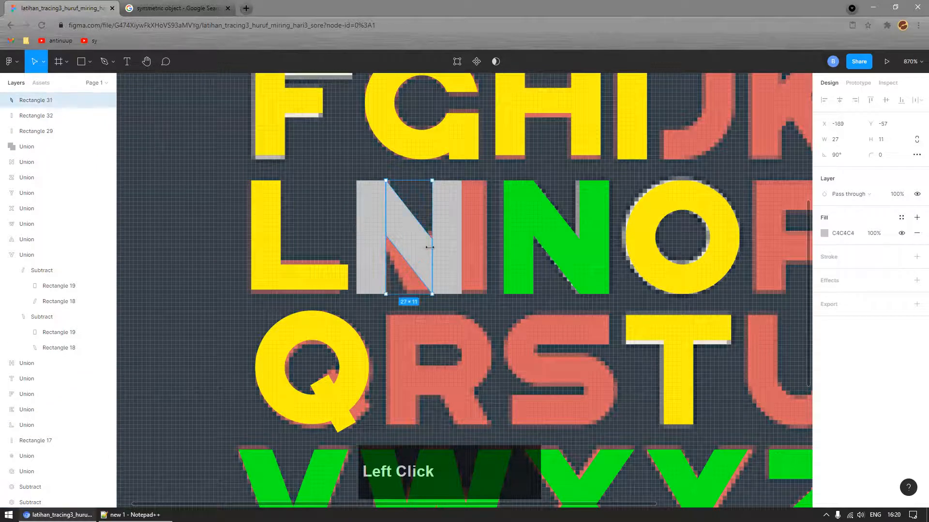
pyautogui.click(455, 234)
pyautogui.press('Delete')
# - Change the fill of the diagonal over the M to blue 375DBE
pyautogui.scroll(3, 376, 270)
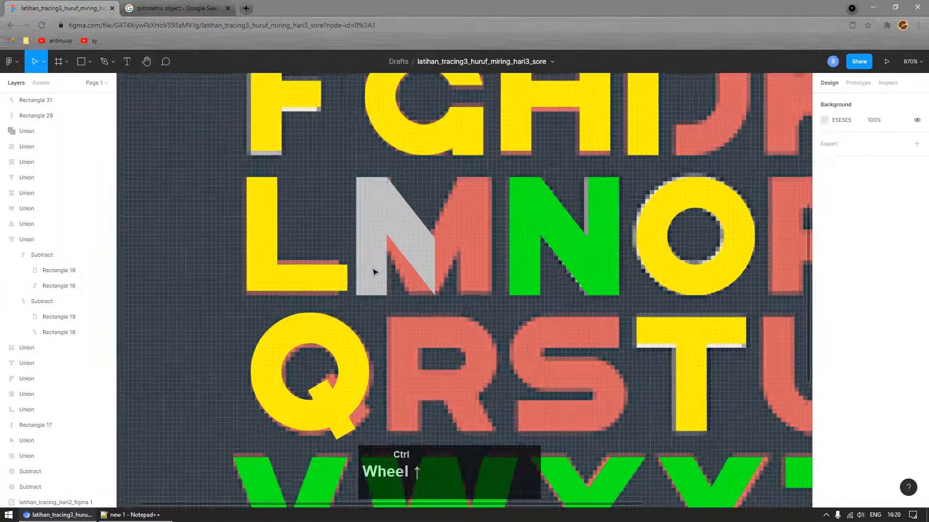
pyautogui.click(425, 228)
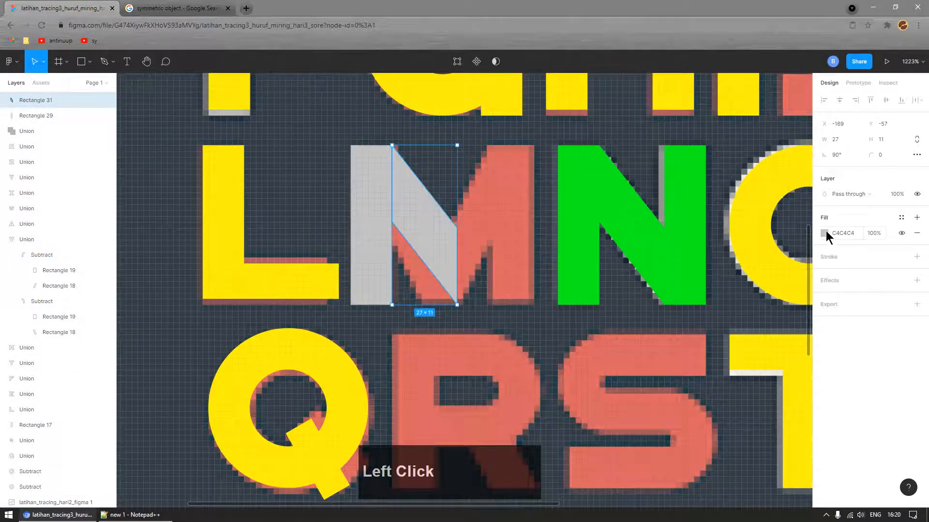
pyautogui.click(825, 233)
pyautogui.click(778, 274)
pyautogui.click(773, 373)
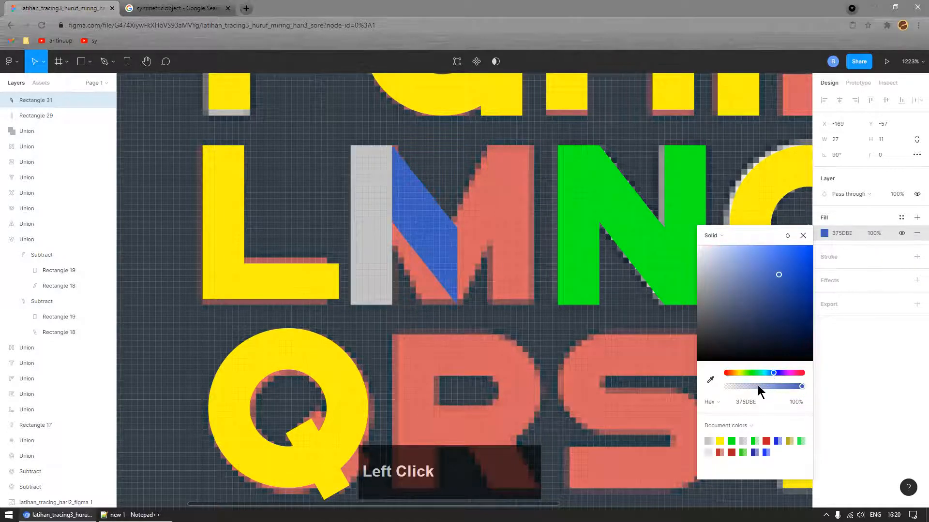
# - Reduce the opacity of the blue diagonal's fill over the M to 35%
pyautogui.click(778, 387)
pyautogui.click(423, 312)
pyautogui.scroll(3, 450, 261)
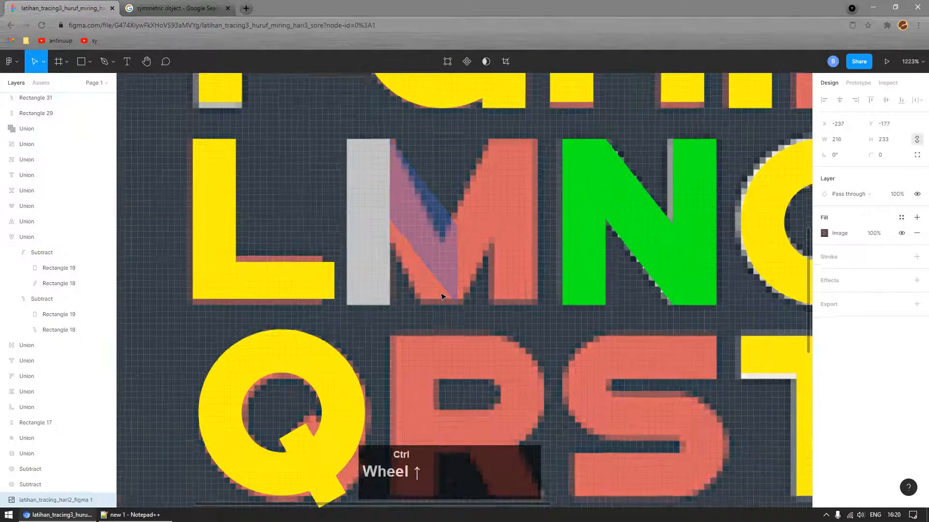
# - Reshape the blue diagonal's points to follow the M's first slanted stroke, adding a baseline point for the stroke's flat foot
pyautogui.doubleClick(438, 207)
pyautogui.moveTo(465, 144); pyautogui.dragTo(502, 365)
pyautogui.moveTo(469, 314)
pyautogui.mouseDown()
pyautogui.moveTo(443, 315)
pyautogui.moveTo(454, 320)
pyautogui.mouseUp()
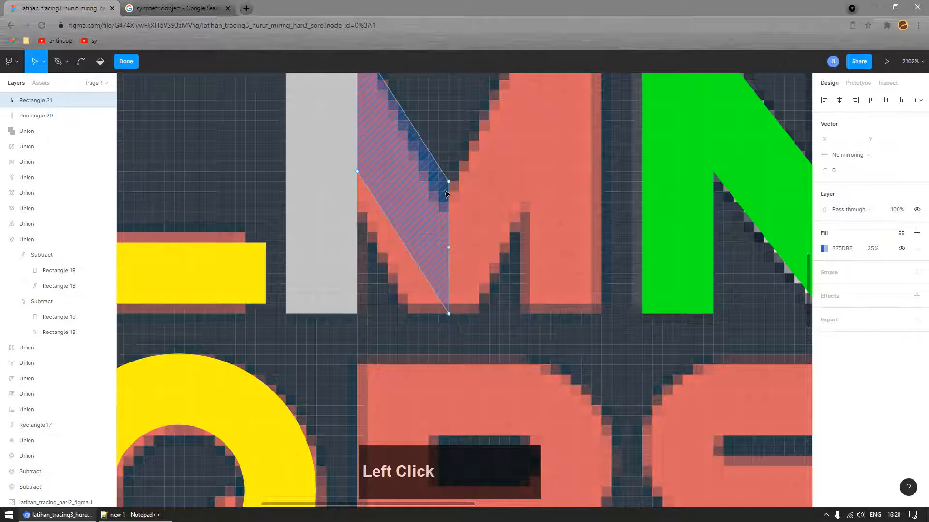
pyautogui.moveTo(450, 182); pyautogui.dragTo(450, 215)
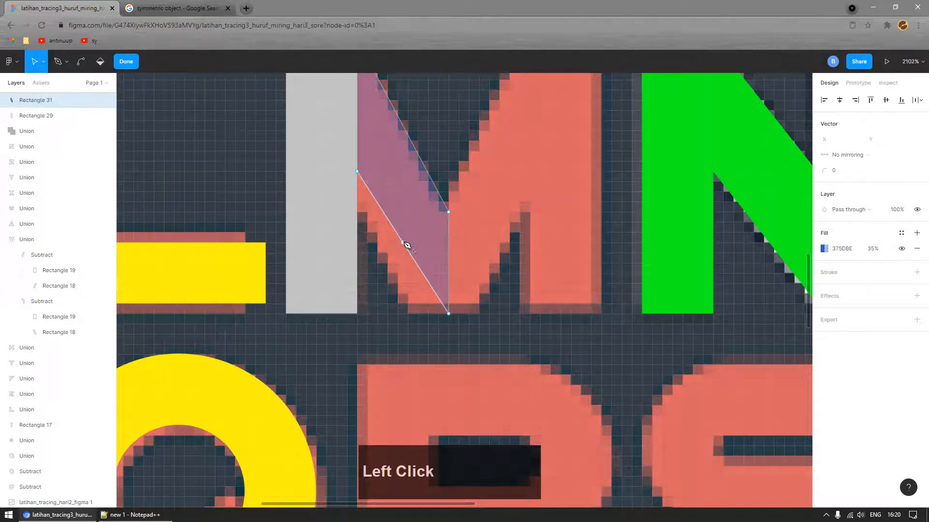
pyautogui.moveTo(403, 243); pyautogui.dragTo(412, 312)
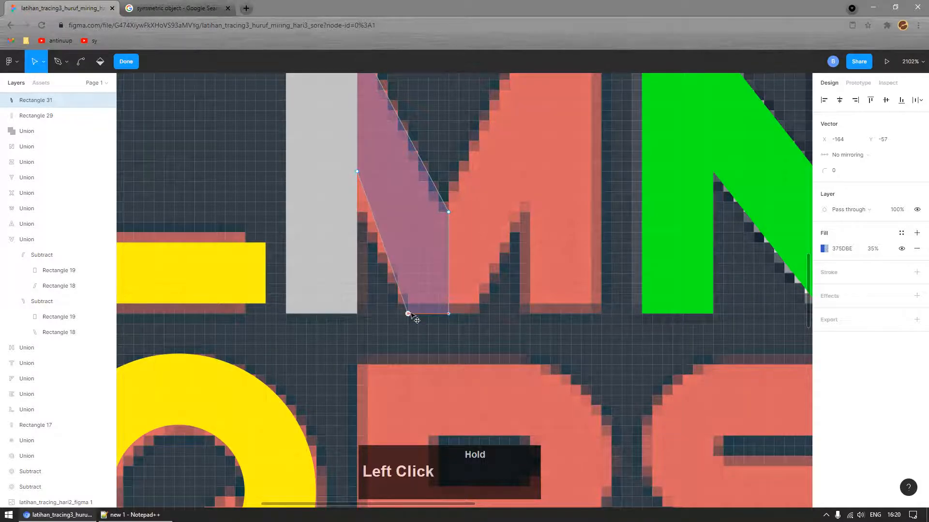
pyautogui.moveTo(358, 173); pyautogui.dragTo(360, 214)
pyautogui.scroll(-3, 374, 211)
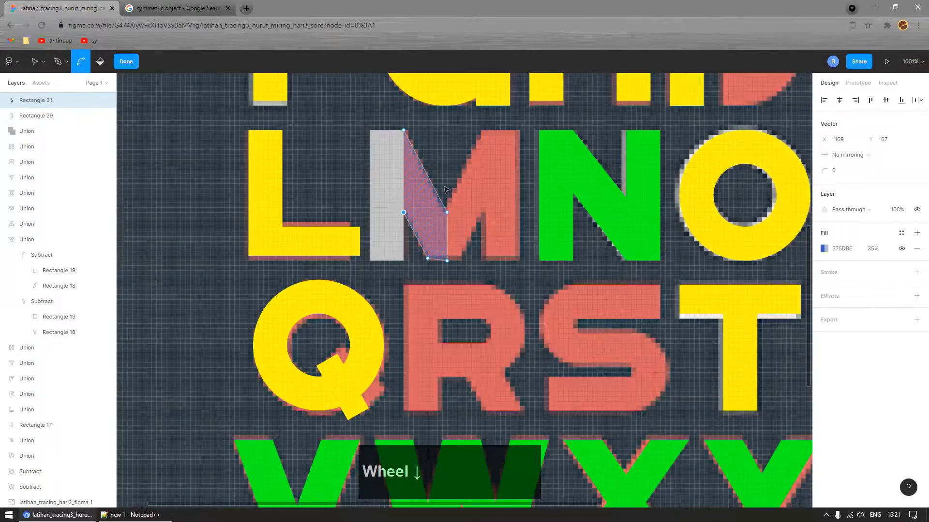
pyautogui.press('Escape')
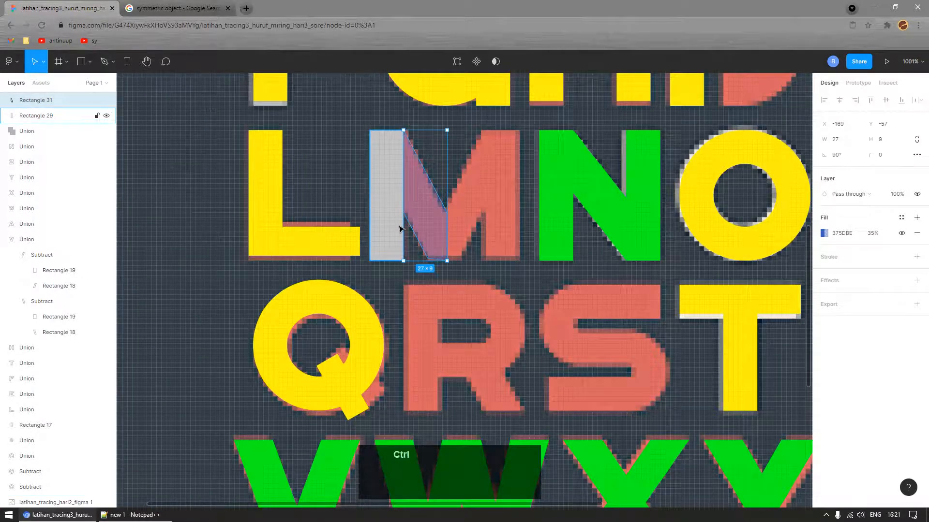
# - Align the added foot point of the M's diagonal with the baseline so its lower edge is level
pyautogui.scroll(5, 440, 281)
pyautogui.doubleClick(391, 181)
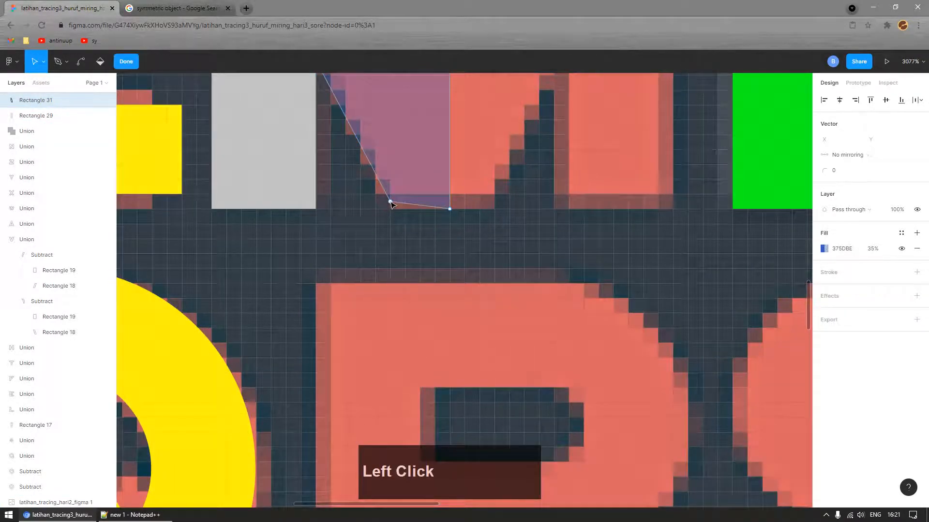
pyautogui.moveTo(391, 204); pyautogui.dragTo(393, 213)
pyautogui.press('Escape')
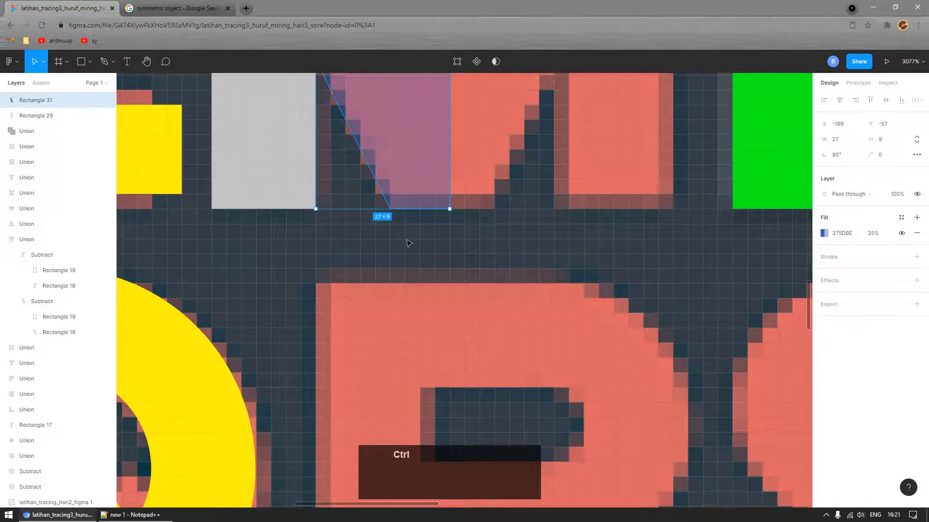
# - Union the M's reshaped diagonal with its vertical bar
pyautogui.scroll(-6, 407, 242)
pyautogui.click(431, 186)
pyautogui.click(400, 178)
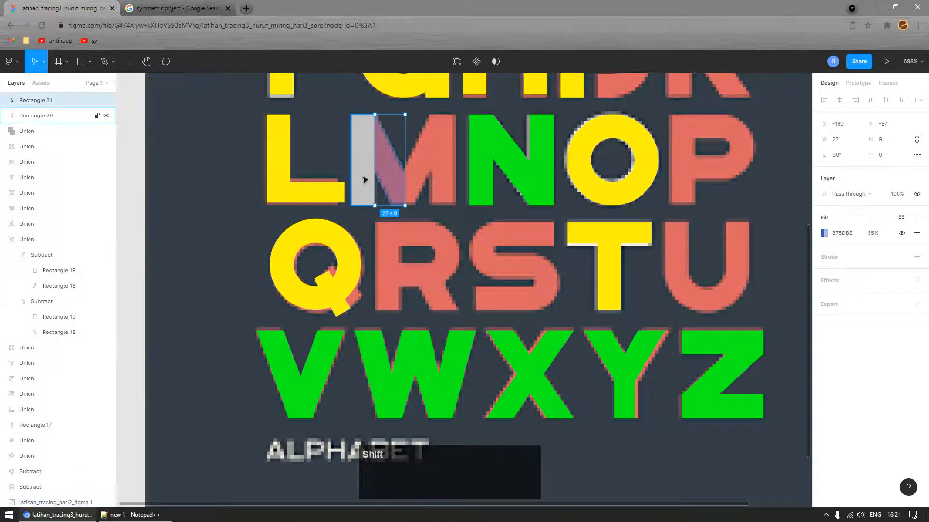
pyautogui.keyDown('shift'); pyautogui.click(364, 179); pyautogui.keyUp('shift')
pyautogui.click(503, 63)
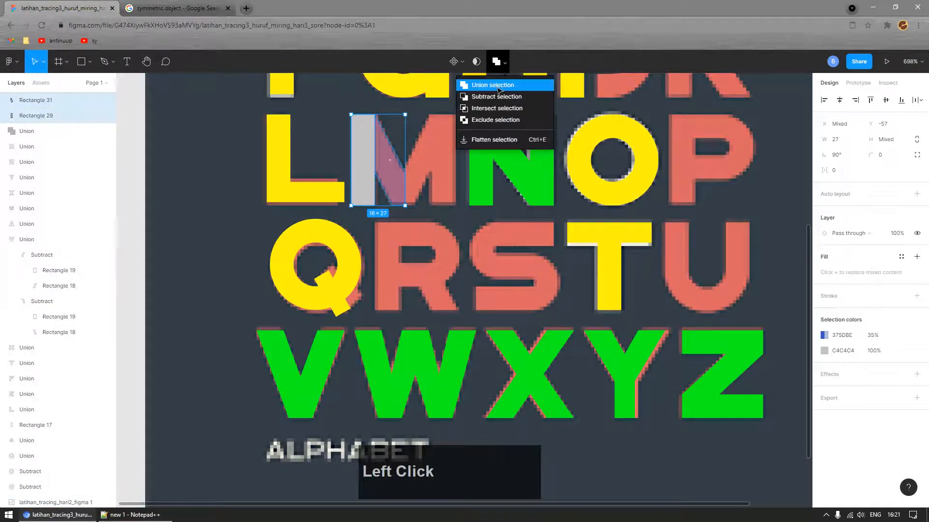
pyautogui.click(501, 83)
# - Duplicate the half M, flip the copy horizontally and place it over the M's other half at X -145, Y -84
pyautogui.scroll(6, 400, 179)
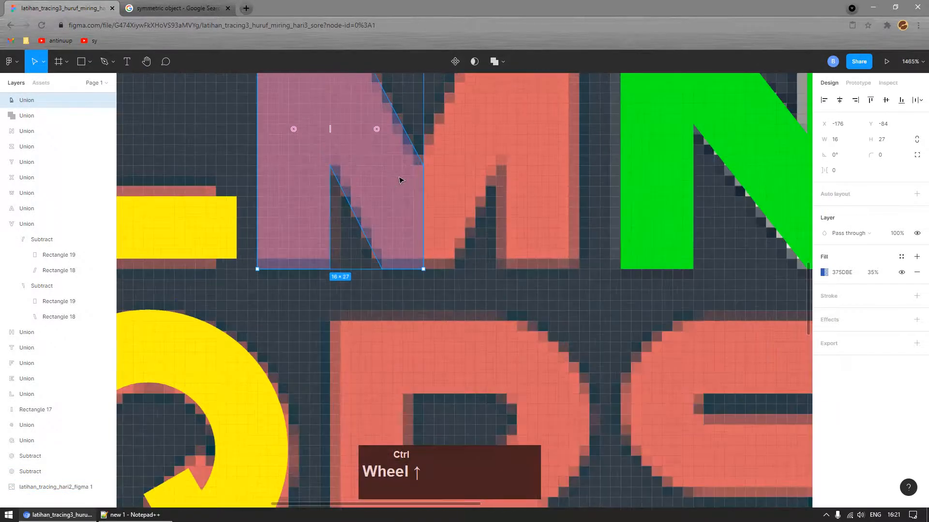
pyautogui.scroll(-3, 399, 180)
pyautogui.hotkey('ctrl', 'd')
pyautogui.moveTo(371, 151); pyautogui.dragTo(479, 126)
pyautogui.hotkey('shift', 'h')
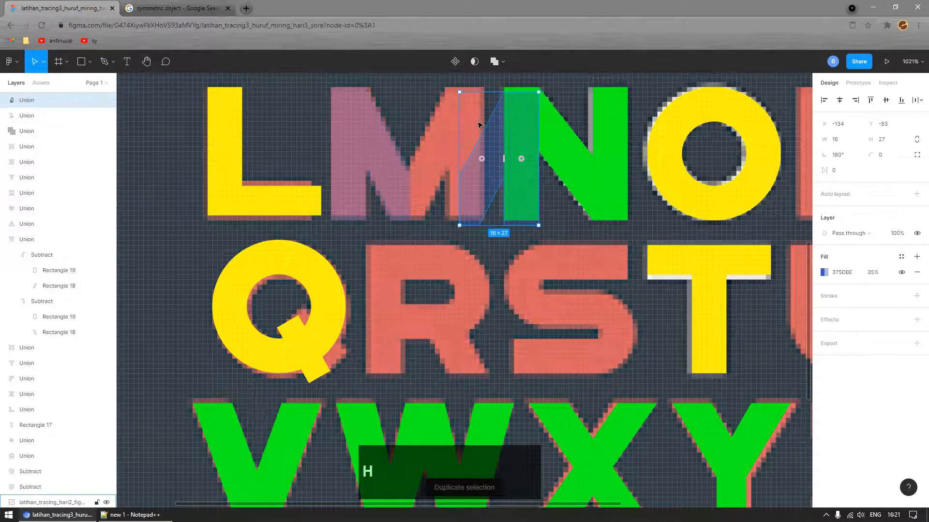
pyautogui.moveTo(489, 166); pyautogui.dragTo(419, 198)
pyautogui.keyDown('ctrl'); pyautogui.scroll(5, 417, 200); pyautogui.keyUp('ctrl')
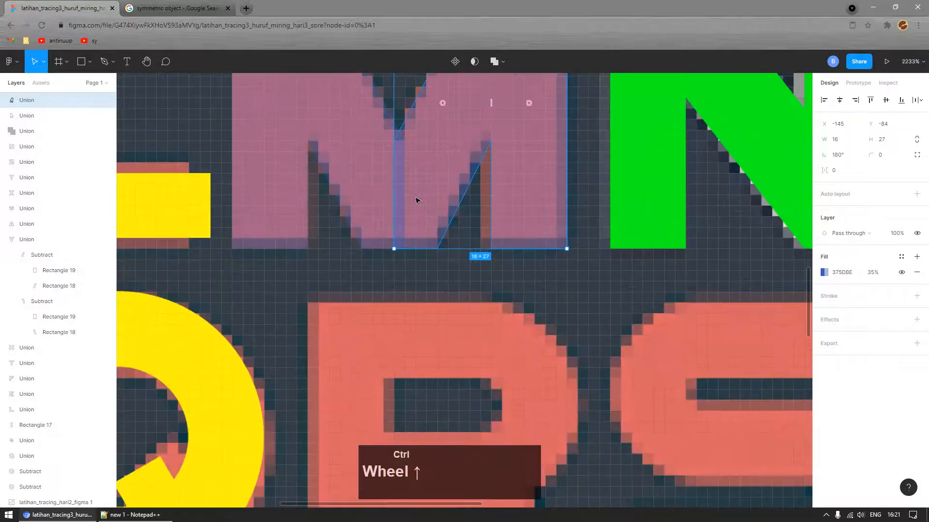
pyautogui.keyDown('ctrl'); pyautogui.scroll(4, 398, 131); pyautogui.keyUp('ctrl')
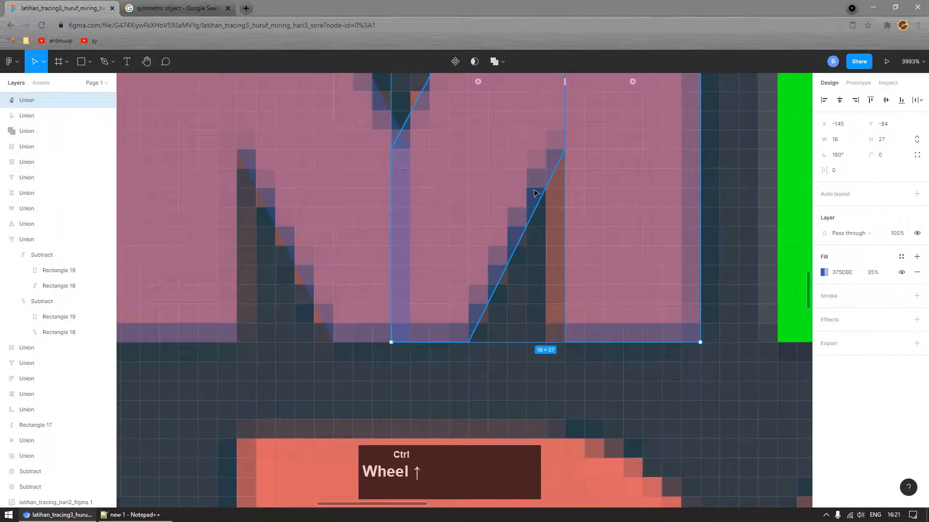
# - Union both halves of the M and apply the copied green fill 00FF19 at 100% opacity
pyautogui.keyDown('ctrl'); pyautogui.scroll(-8, 489, 193); pyautogui.keyUp('ctrl')
pyautogui.click(456, 252)
pyautogui.click(466, 213)
pyautogui.keyDown('shift'); pyautogui.click(439, 176); pyautogui.keyUp('shift')
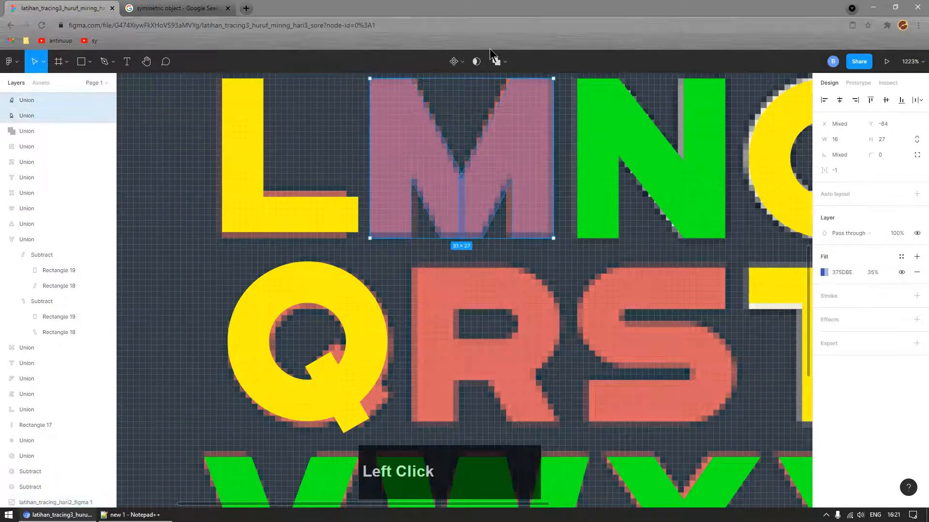
pyautogui.click(495, 62)
pyautogui.keyDown('ctrl'); pyautogui.scroll(-6, 429, 193); pyautogui.keyUp('ctrl')
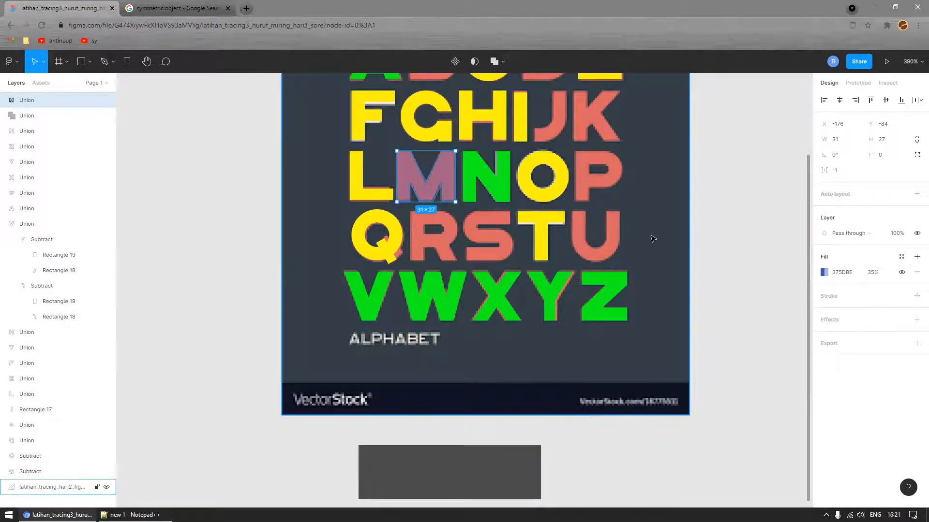
pyautogui.hotkey('ctrl', 'alt')
pyautogui.press('v')
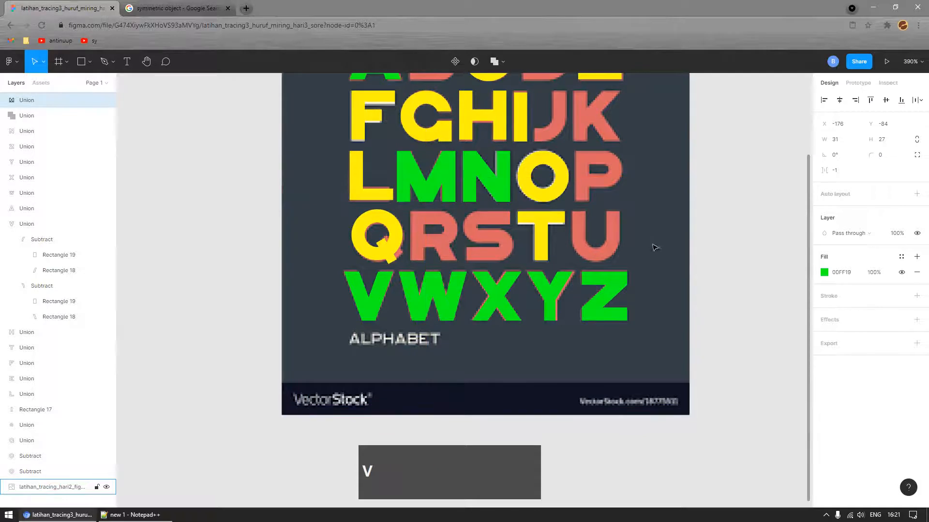
# - Duplicate the green N and place the copy beside the K at X -46, Y -117
pyautogui.keyDown('ctrl'); pyautogui.scroll(-3, 556, 273); pyautogui.keyUp('ctrl')
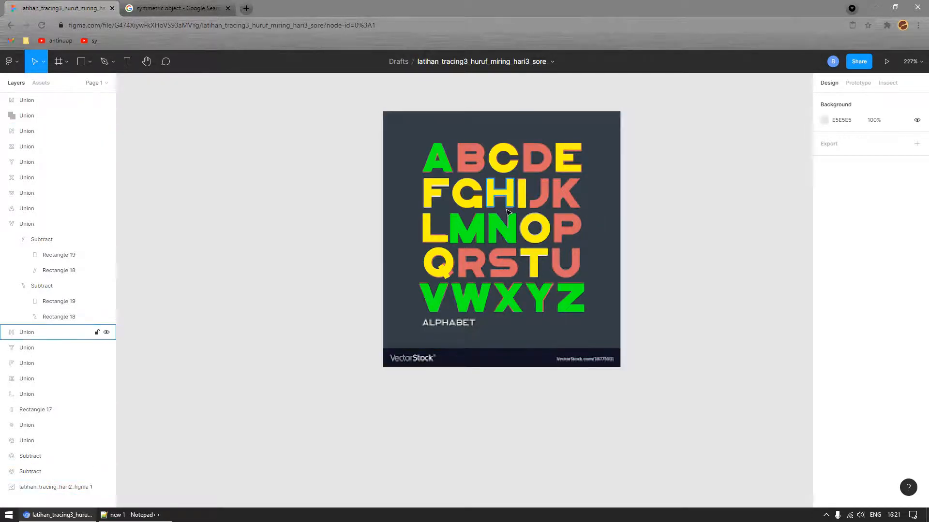
pyautogui.scroll(5, 571, 191)
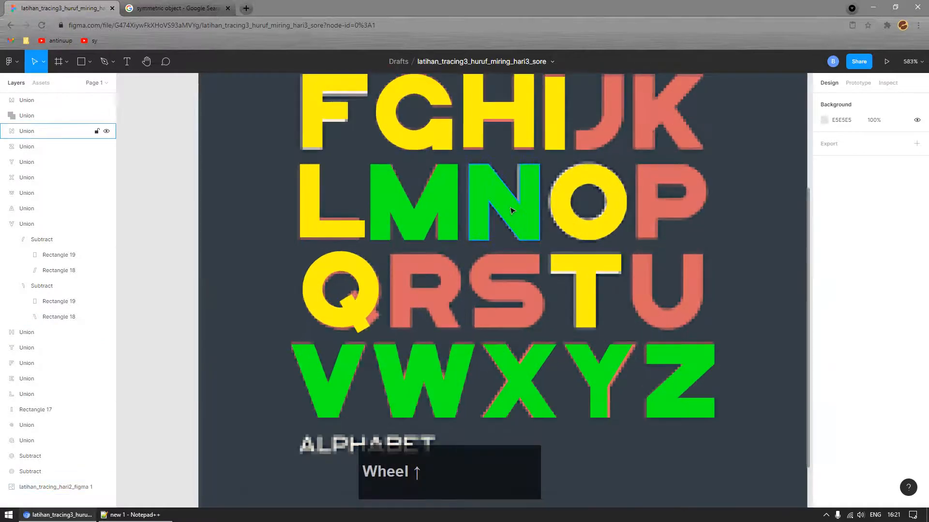
pyautogui.click(489, 232)
pyautogui.scroll(-1, 459, 313)
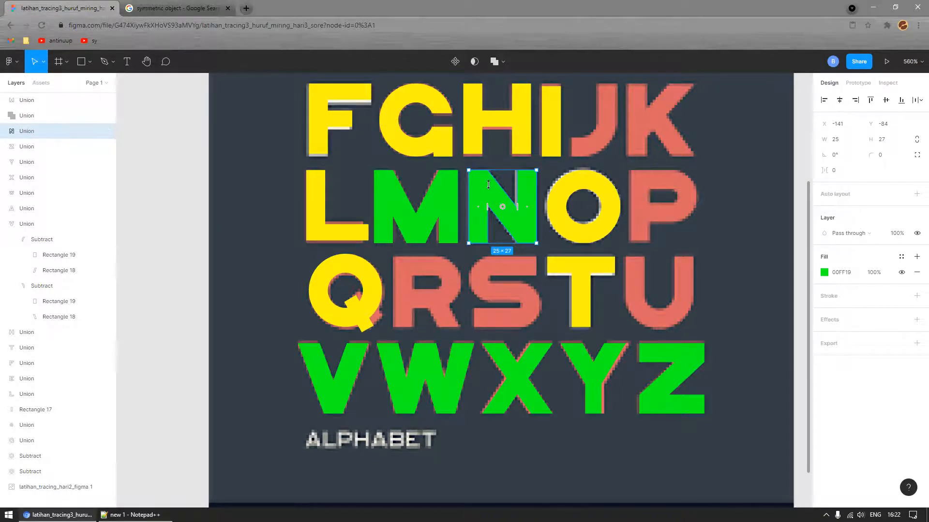
pyautogui.scroll(-3, 489, 193)
pyautogui.click(500, 217)
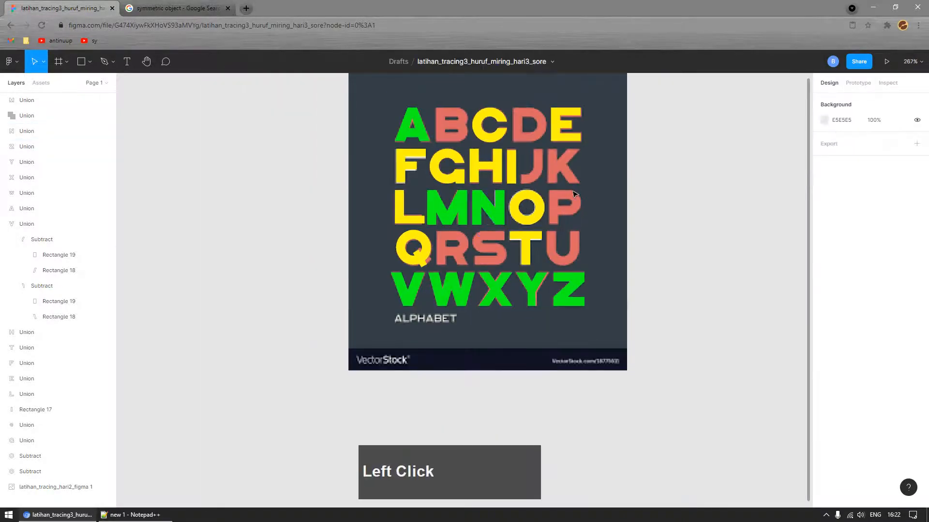
pyautogui.click(500, 217)
pyautogui.hotkey('ctrl', 'd')
pyautogui.moveTo(501, 216); pyautogui.dragTo(622, 174)
# - Bring the N copy to the top of the layer order and take its diagonal and both bars out of the union
pyautogui.moveTo(31, 131); pyautogui.dragTo(37, 101)
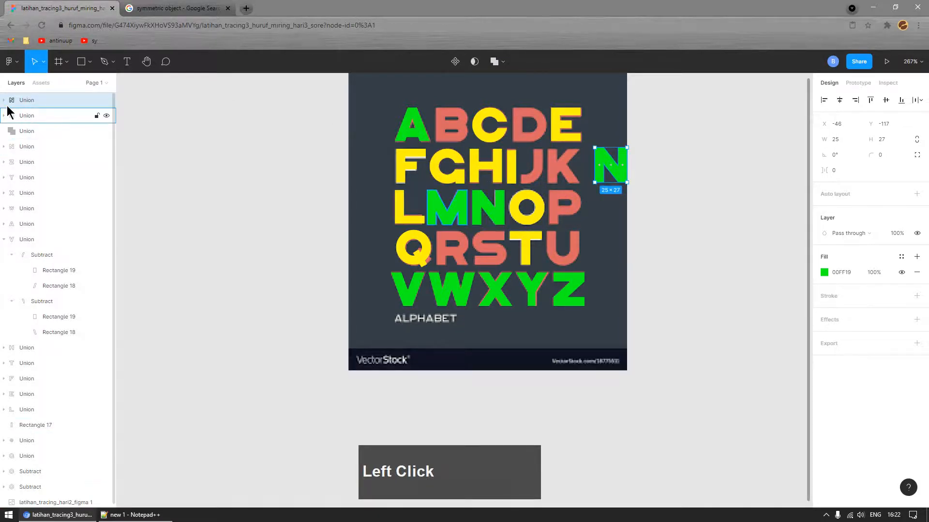
pyautogui.click(4, 100)
pyautogui.keyDown('shift'); pyautogui.click(45, 148); pyautogui.keyUp('shift')
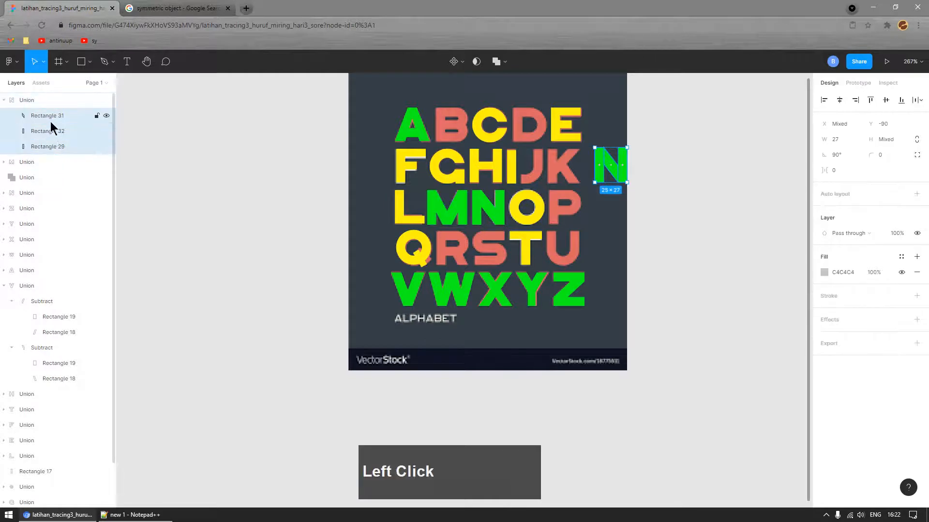
pyautogui.moveTo(51, 121); pyautogui.dragTo(51, 95)
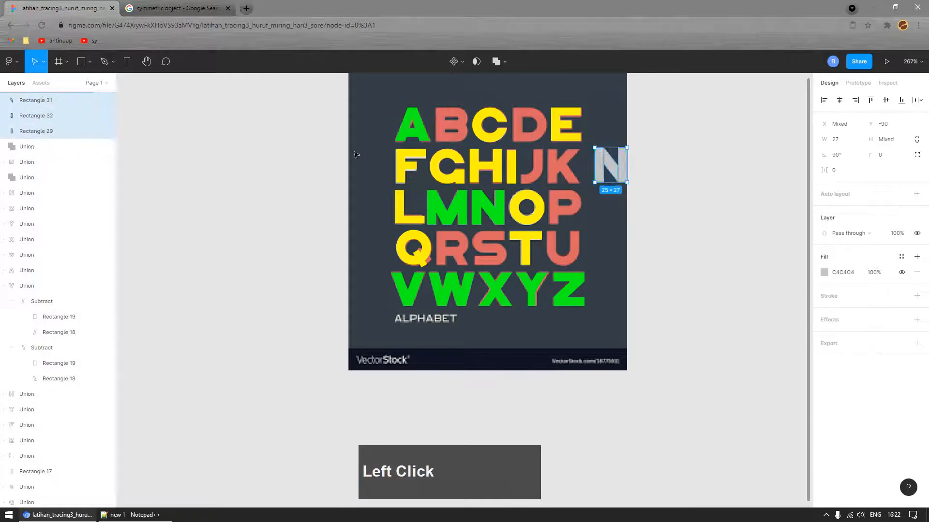
# - Move the three pieces of the N copy over the K, with the first bar aligned to the K's stem
pyautogui.click(664, 179)
pyautogui.scroll(5, 699, 137)
pyautogui.moveTo(699, 137); pyautogui.dragTo(585, 264)
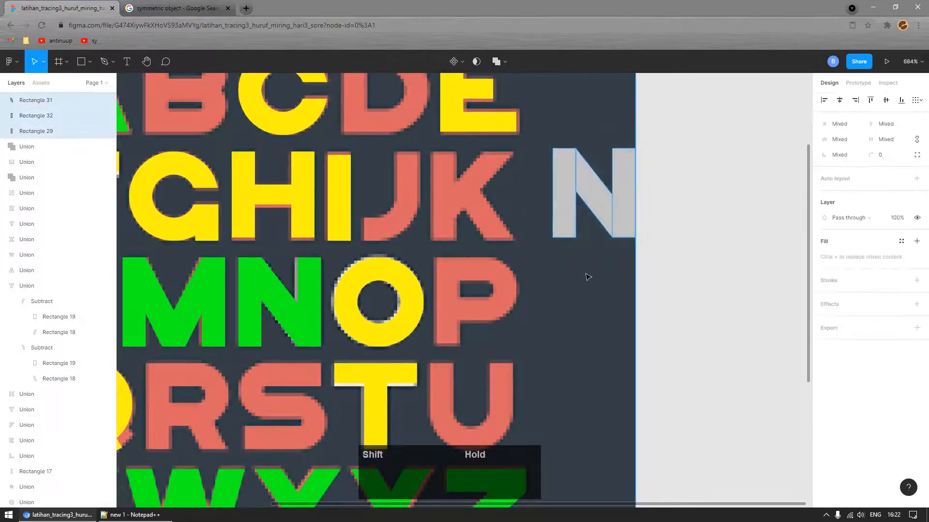
pyautogui.moveTo(583, 232); pyautogui.dragTo(445, 175)
# - Delete the second vertical bar of the N copy over the K
pyautogui.click(740, 214)
pyautogui.click(504, 186)
pyautogui.press('Delete')
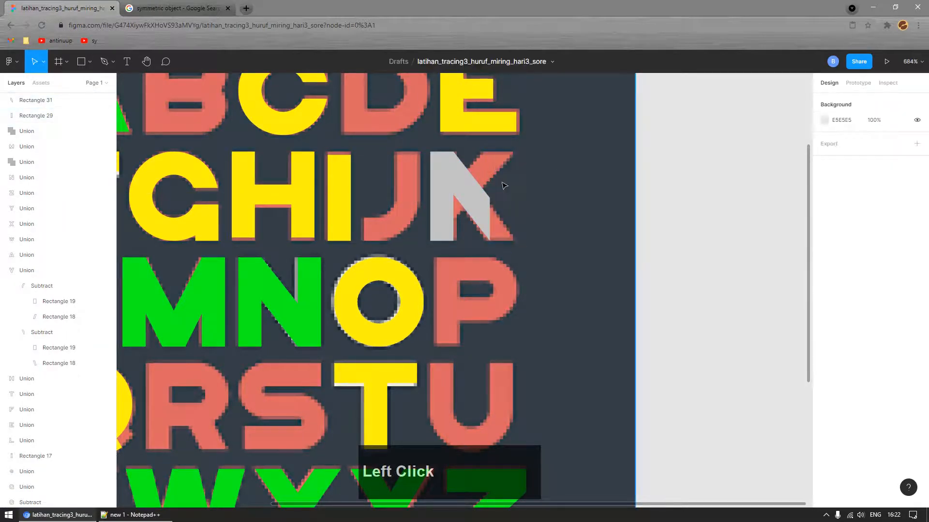
# - Reshape the diagonal's corner points into the K's lower leg, about 17.5 by 15.5 in size
pyautogui.scroll(3, 477, 228)
pyautogui.click(477, 235)
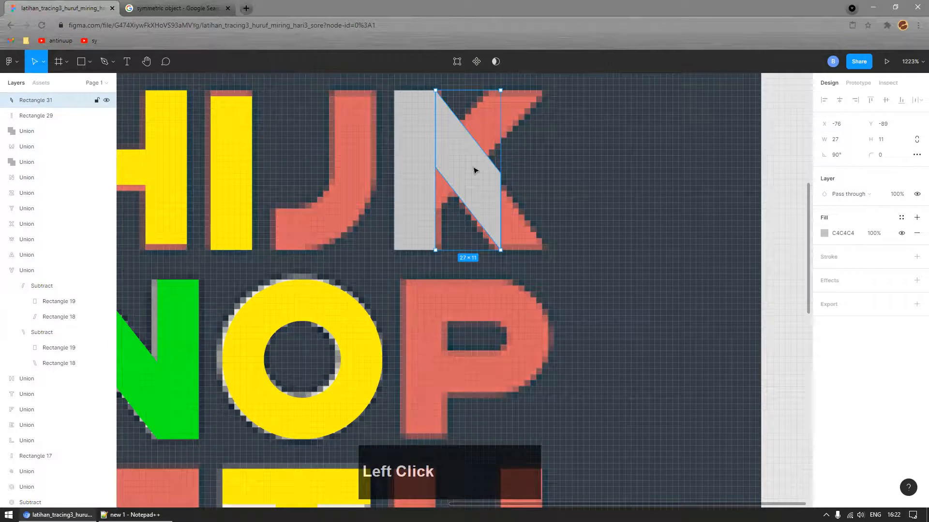
pyautogui.doubleClick(498, 190)
pyautogui.moveTo(501, 174); pyautogui.dragTo(494, 252)
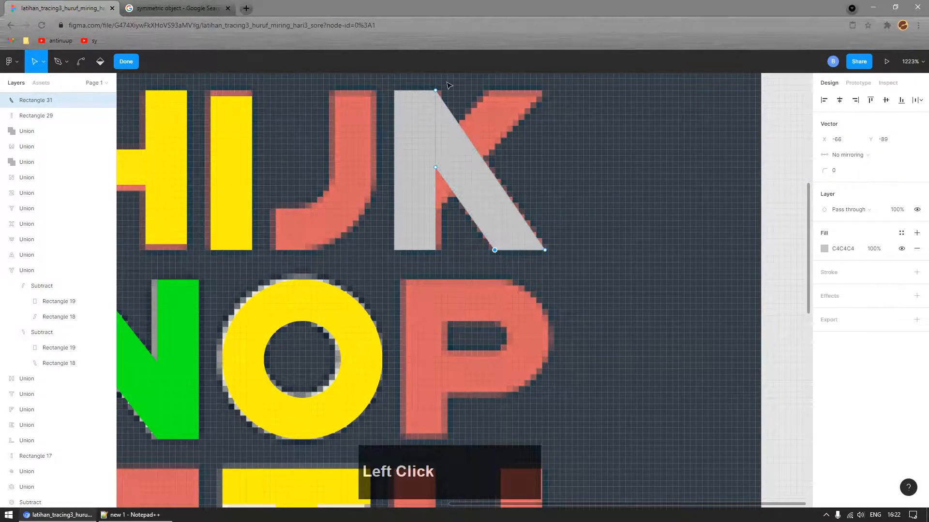
pyautogui.moveTo(439, 90); pyautogui.dragTo(454, 189)
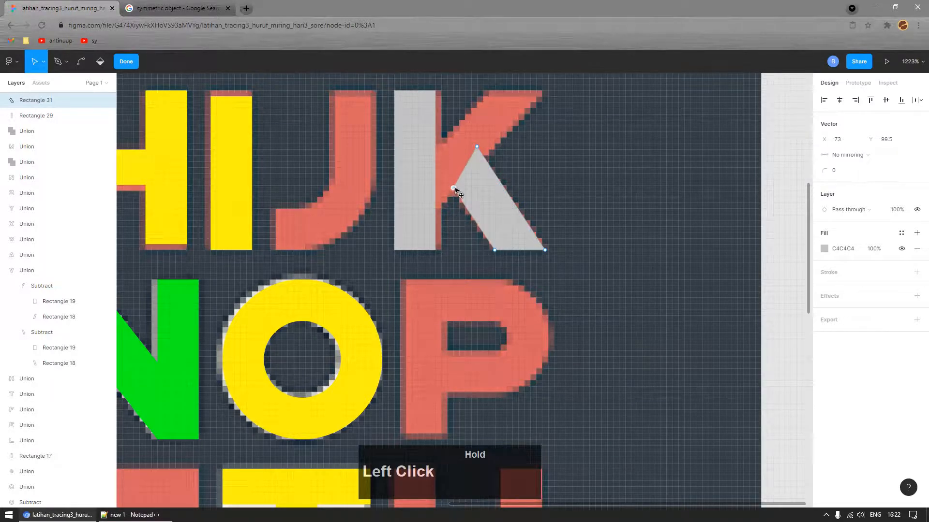
pyautogui.click(127, 62)
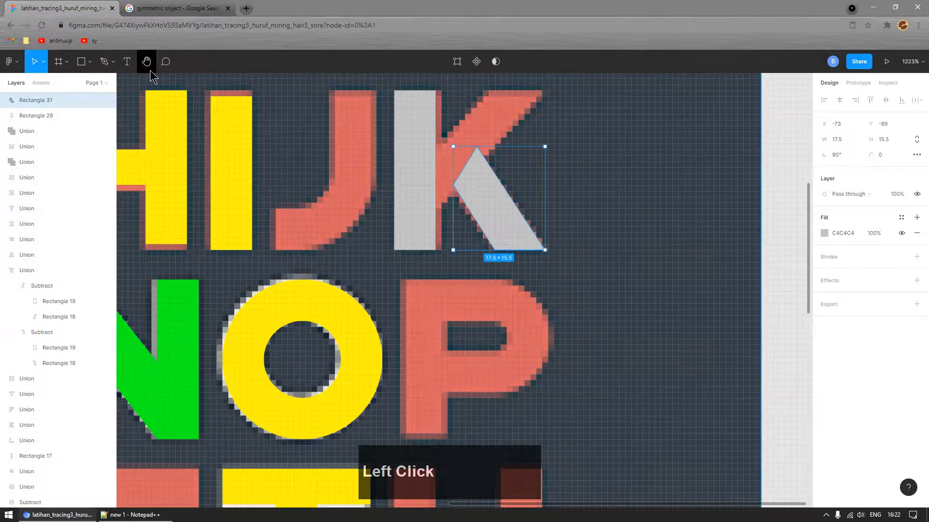
# - Duplicate the K's vertical bar and place the copy with its upper end at the tip of the K's upper arm
pyautogui.scroll(-3, 478, 125)
pyautogui.scroll(3, 482, 120)
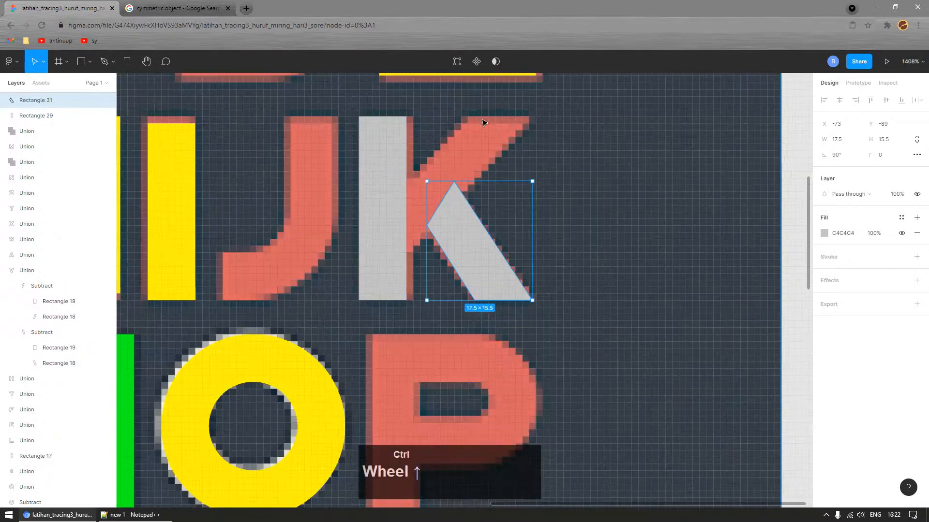
pyautogui.click(388, 172)
pyautogui.hotkey('ctrl', 'd')
pyautogui.moveTo(445, 154); pyautogui.dragTo(498, 142)
# - Slant the duplicated bar into the K's upper arm by moving its two lower corners toward the stem, about 15 by 23 in size
pyautogui.doubleClick(495, 240)
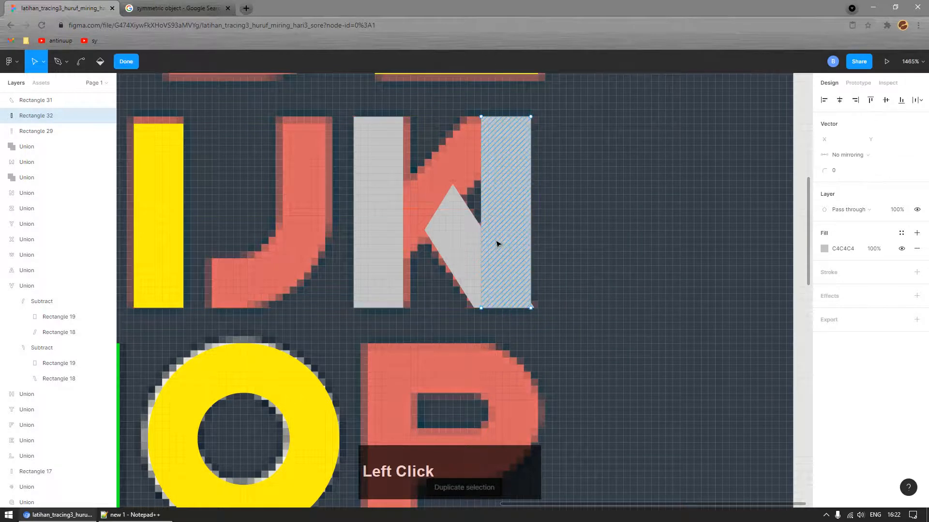
pyautogui.click(511, 309)
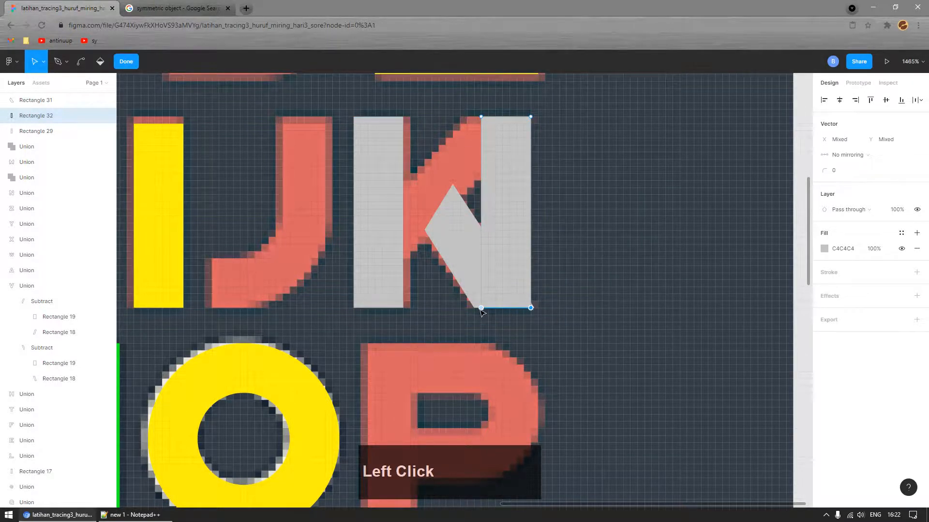
pyautogui.moveTo(481, 310); pyautogui.dragTo(371, 222)
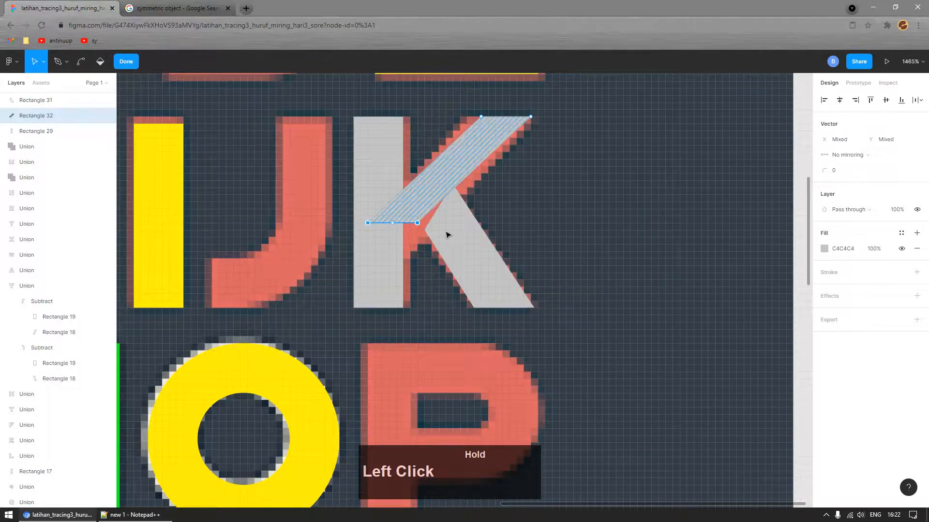
pyautogui.doubleClick(460, 170)
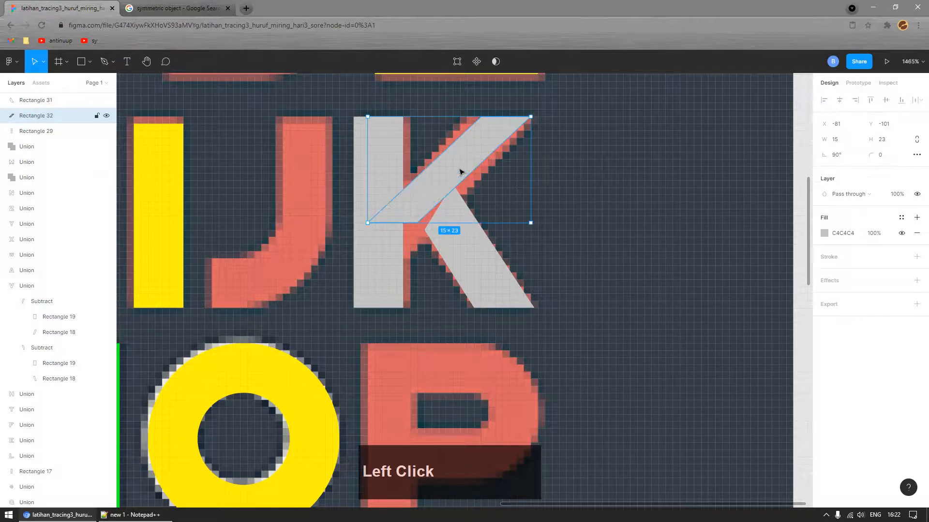
# - Move three corner points of the K's upper arm so it meets the stem's inner edge, about 21 by 18 in size
pyautogui.doubleClick(422, 200)
pyautogui.moveTo(419, 225); pyautogui.dragTo(404, 268)
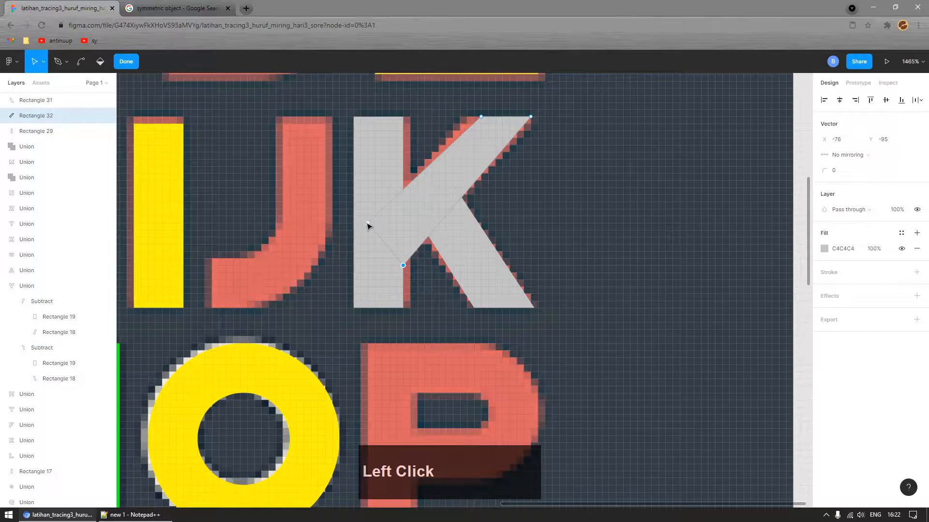
pyautogui.moveTo(368, 225); pyautogui.dragTo(405, 191)
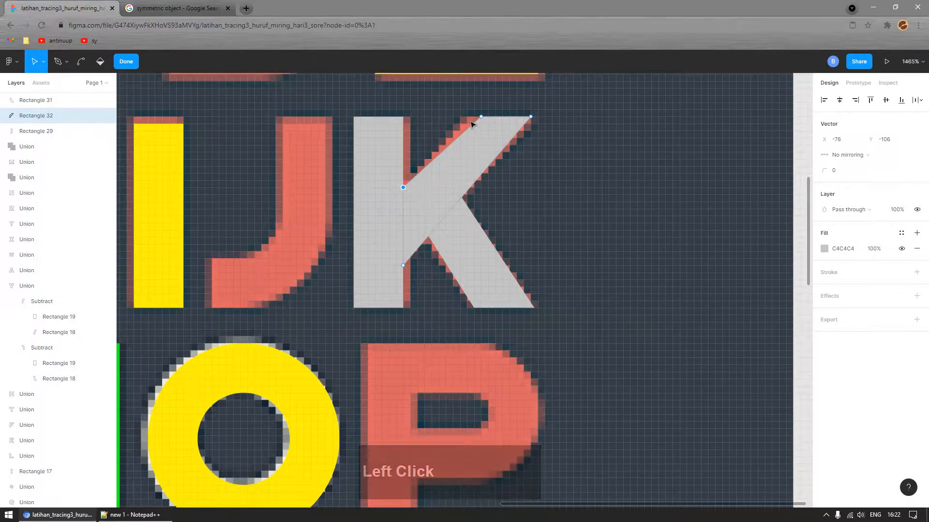
pyautogui.moveTo(480, 118); pyautogui.dragTo(467, 119)
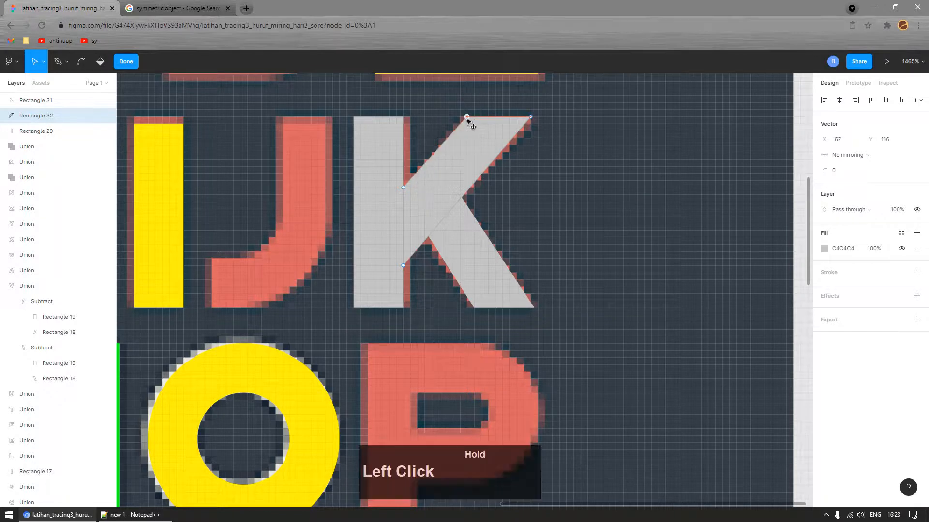
pyautogui.scroll(-5, 518, 222)
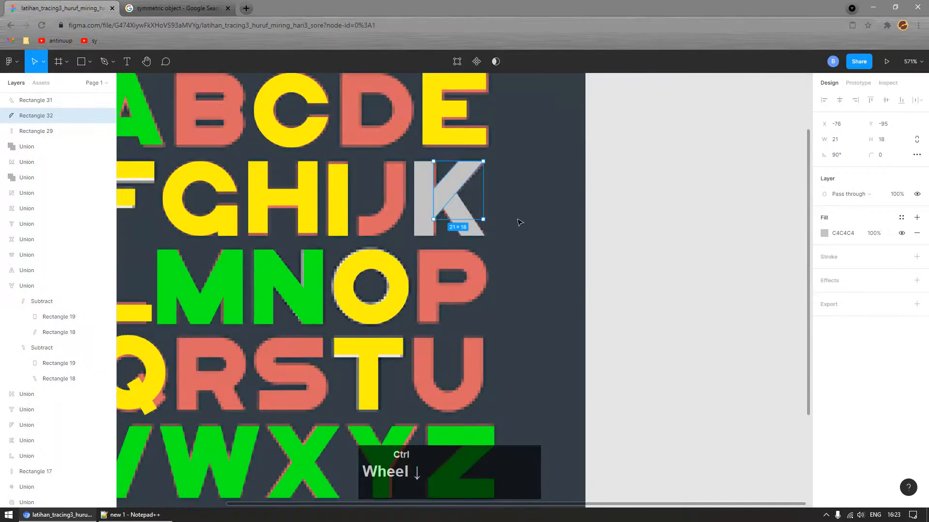
pyautogui.moveTo(630, 141); pyautogui.dragTo(651, 172)
# - Try moving the three K shapes onto the empty canvas beside the image, and undo the move
pyautogui.click(464, 182)
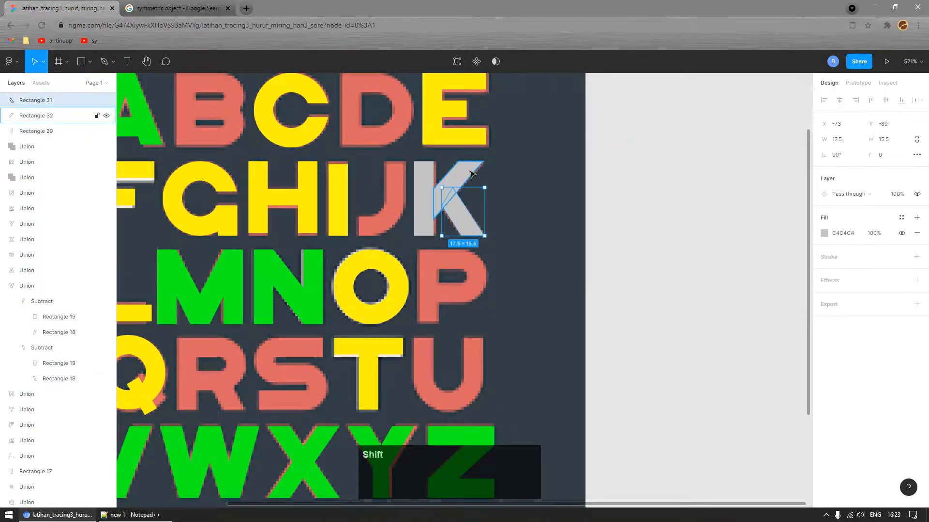
pyautogui.keyDown('shift'); pyautogui.click(467, 223); pyautogui.keyUp('shift')
pyautogui.keyDown('shift'); pyautogui.click(433, 172); pyautogui.keyUp('shift')
pyautogui.moveTo(457, 203); pyautogui.dragTo(676, 202)
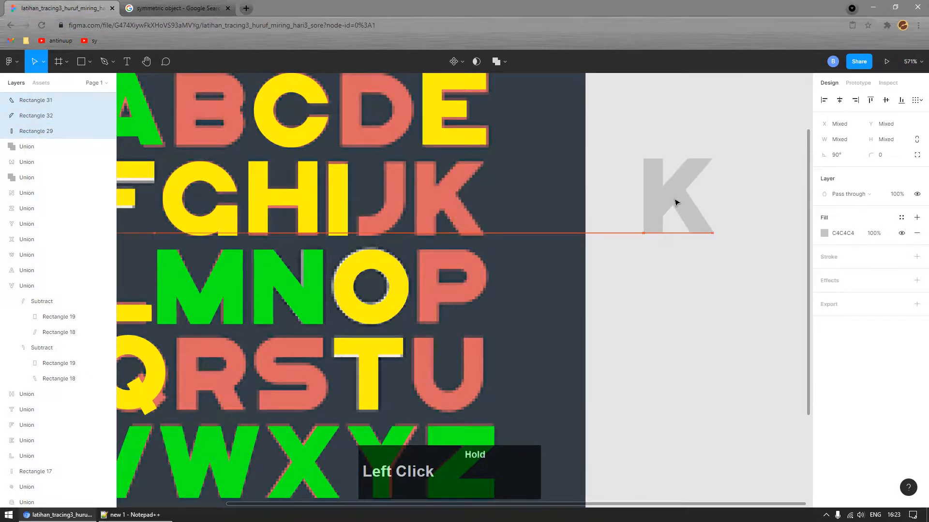
pyautogui.click(707, 271)
pyautogui.click(653, 162)
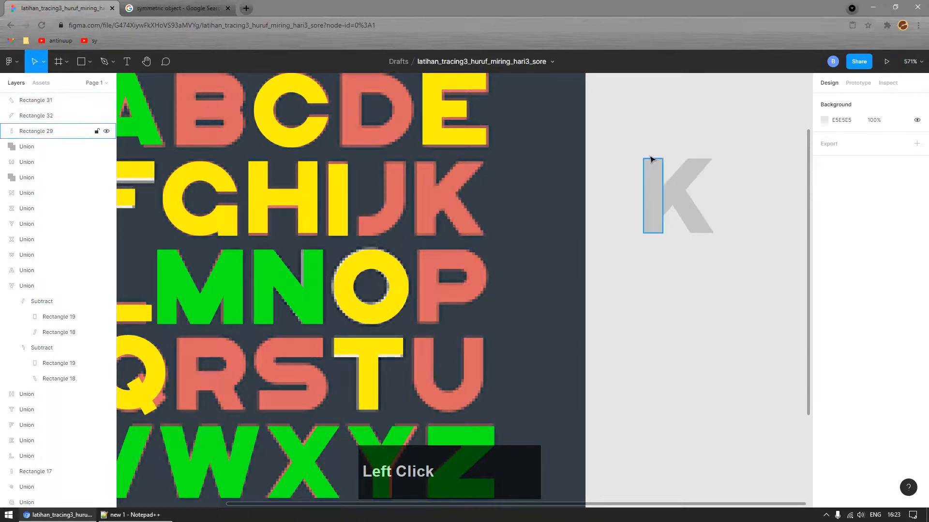
pyautogui.click(638, 147)
pyautogui.click(712, 293)
pyautogui.hotkey('ctrl', 'z')
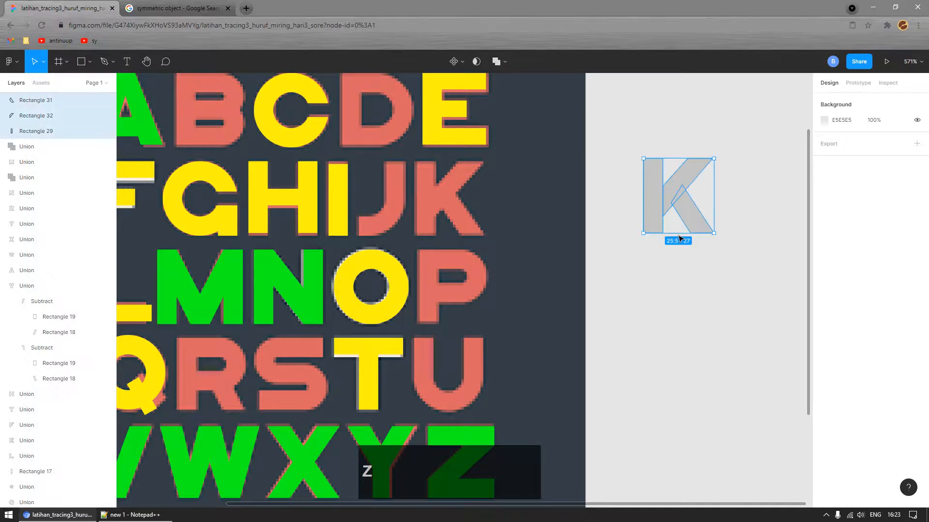
pyautogui.click(710, 284)
pyautogui.hotkey('ctrl', 'z')
pyautogui.hotkey('ctrl', 'z')
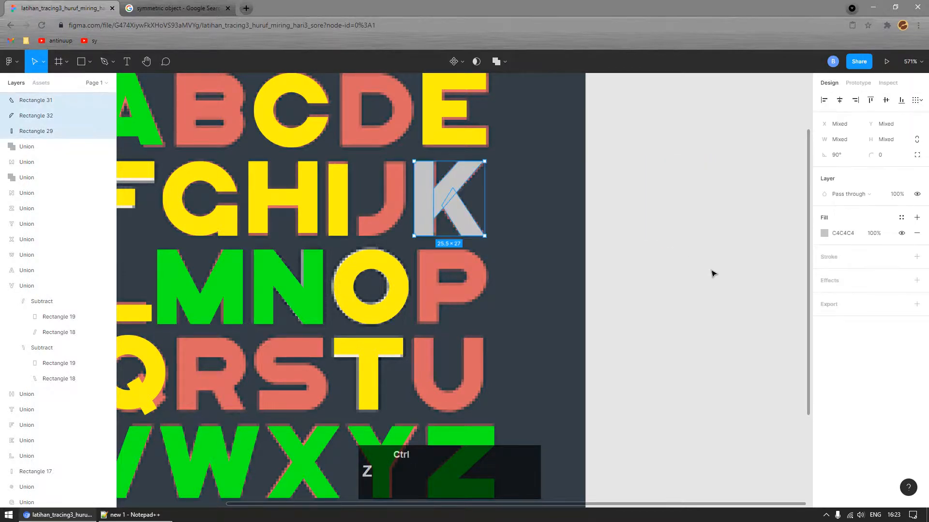
# - Combine the K's stem, upper arm and lower leg into one shape with Union
pyautogui.click(636, 257)
pyautogui.click(464, 216)
pyautogui.keyDown('shift'); pyautogui.click(461, 178); pyautogui.keyUp('shift')
pyautogui.keyDown('shift'); pyautogui.click(423, 190); pyautogui.keyUp('shift')
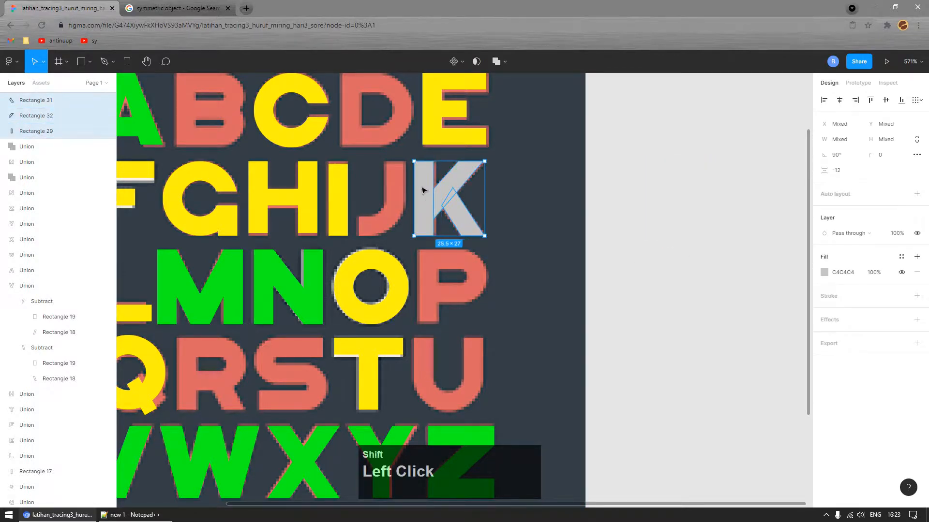
pyautogui.click(506, 62)
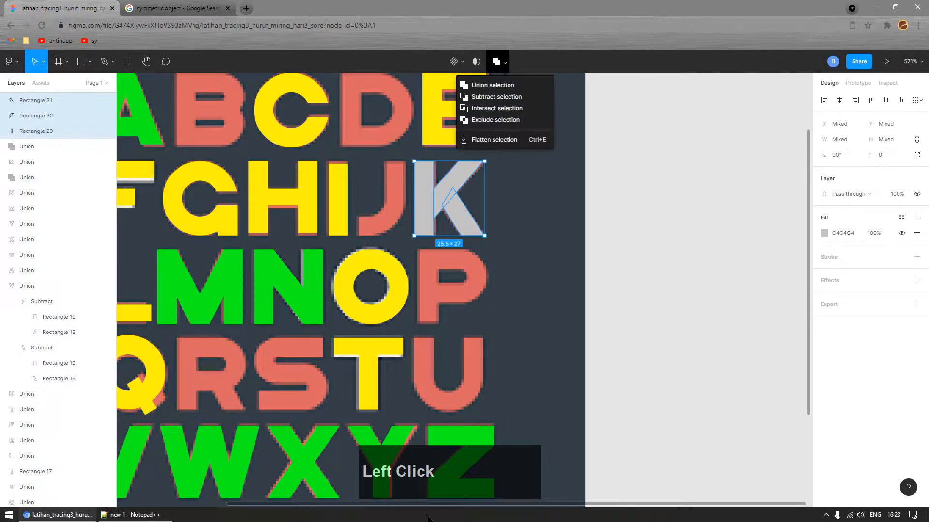
pyautogui.click(491, 85)
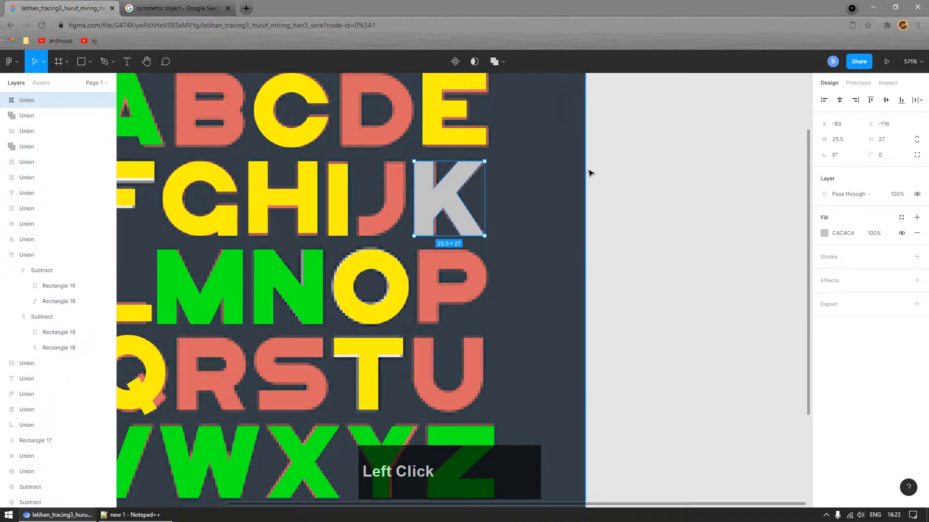
# - Apply the copied green letter properties to the united K shape
pyautogui.click(662, 228)
pyautogui.click(460, 214)
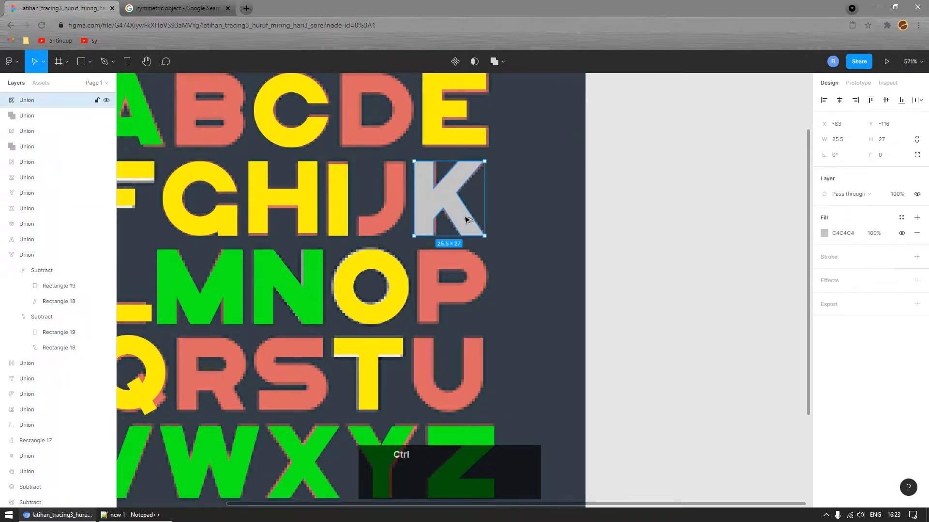
pyautogui.hotkey('ctrl', 'alt', 'v')
pyautogui.click(626, 235)
pyautogui.keyDown('ctrl'); pyautogui.scroll(-5, 560, 242); pyautogui.keyUp('ctrl')
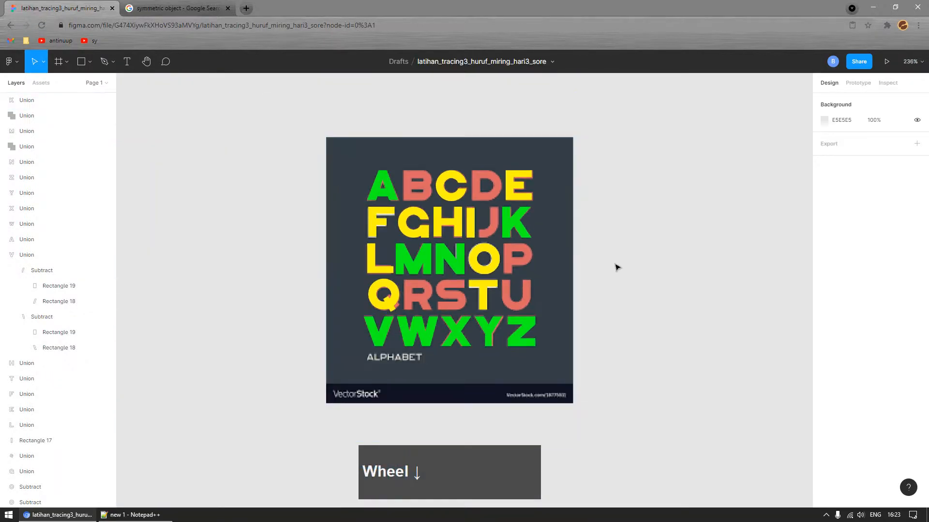
pyautogui.click(628, 269)
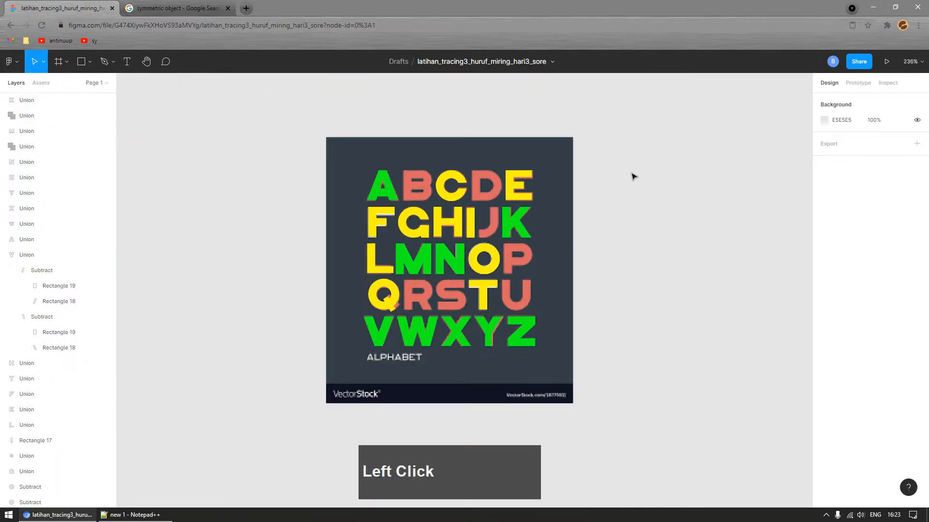
# - Move all the traced letters together, without the alphabet image, onto the empty canvas to the right of the image
pyautogui.moveTo(659, 134); pyautogui.dragTo(402, 369)
pyautogui.keyDown('shift'); pyautogui.click(440, 366); pyautogui.keyUp('shift')
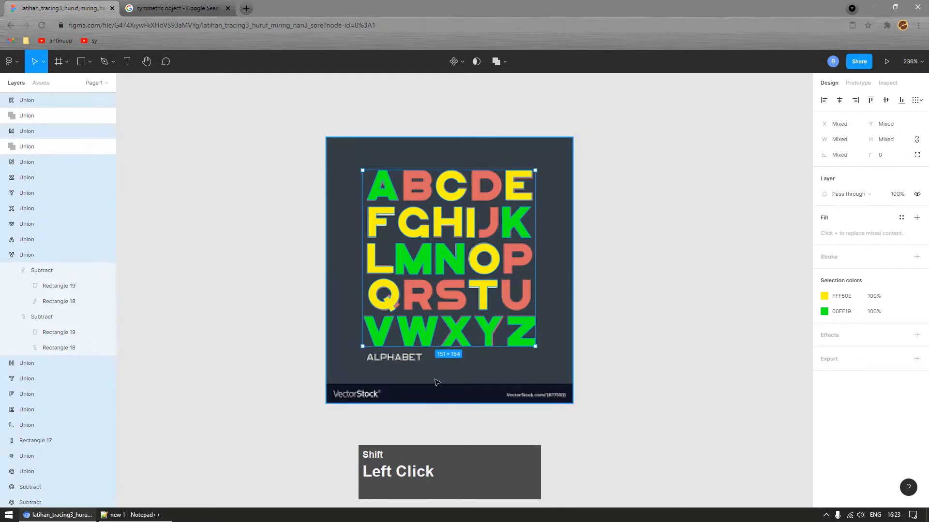
pyautogui.moveTo(427, 270); pyautogui.dragTo(658, 315)
pyautogui.click(662, 387)
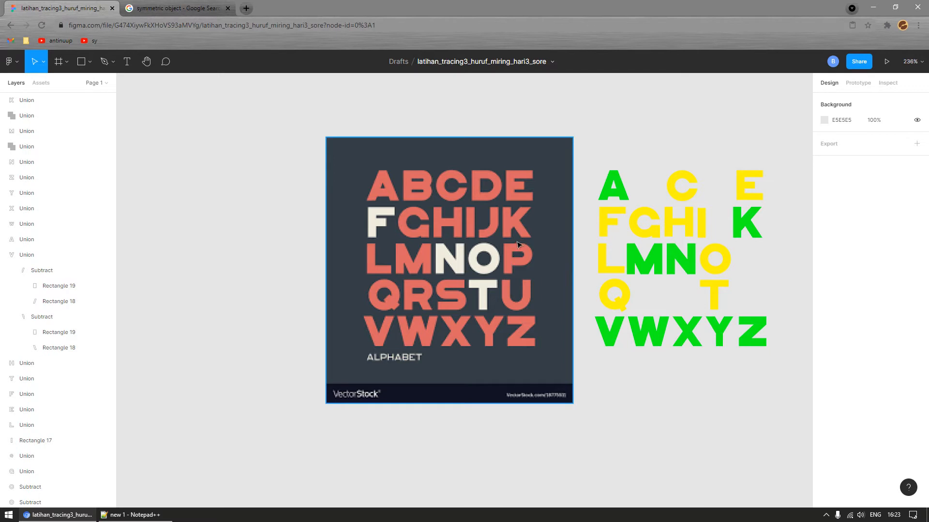
pyautogui.click(682, 183)
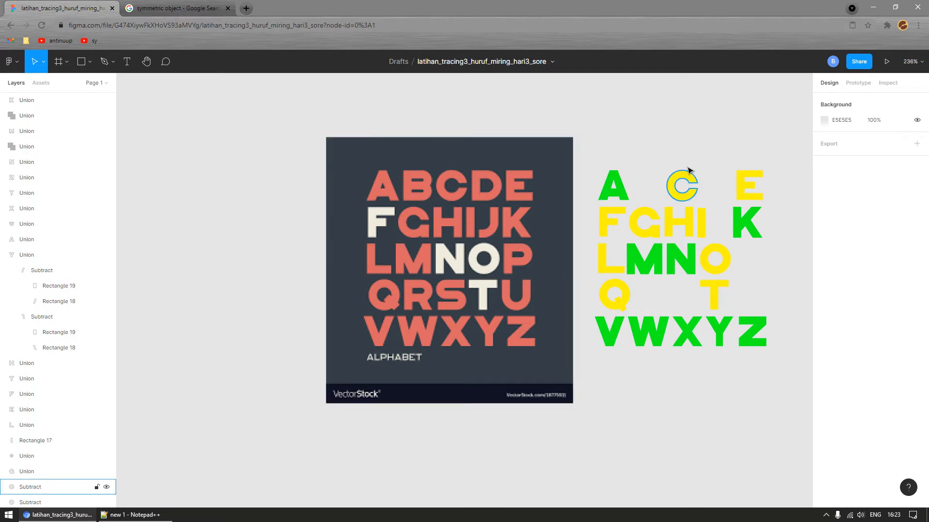